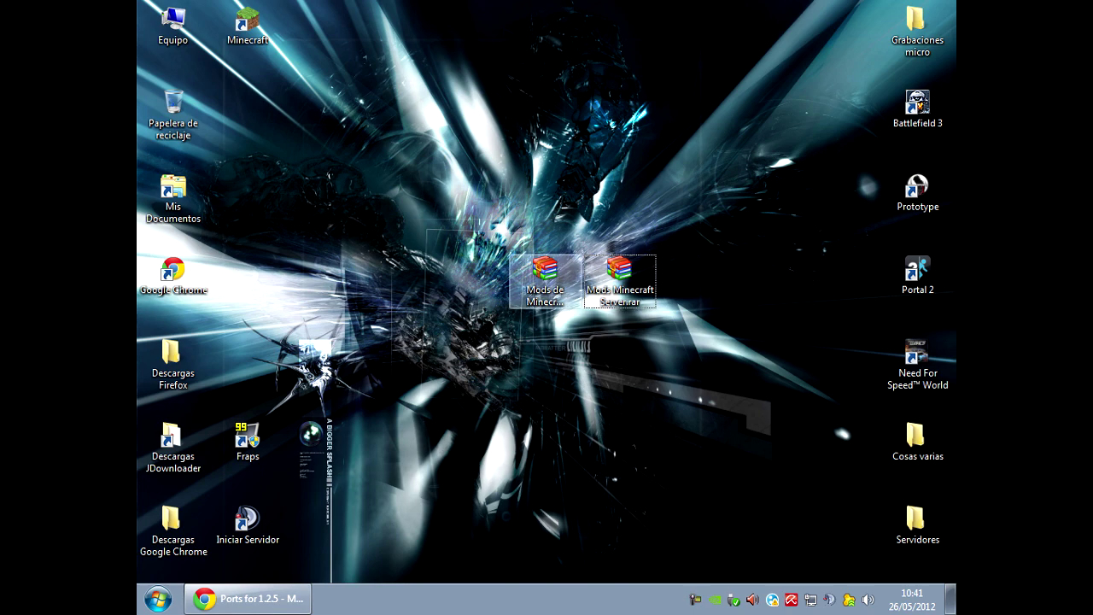
# Extract the client mod archive in place with WinRAR, entering its password.
pyautogui.moveTo(545, 273); pyautogui.dragTo(470, 274)
pyautogui.click(620, 277)
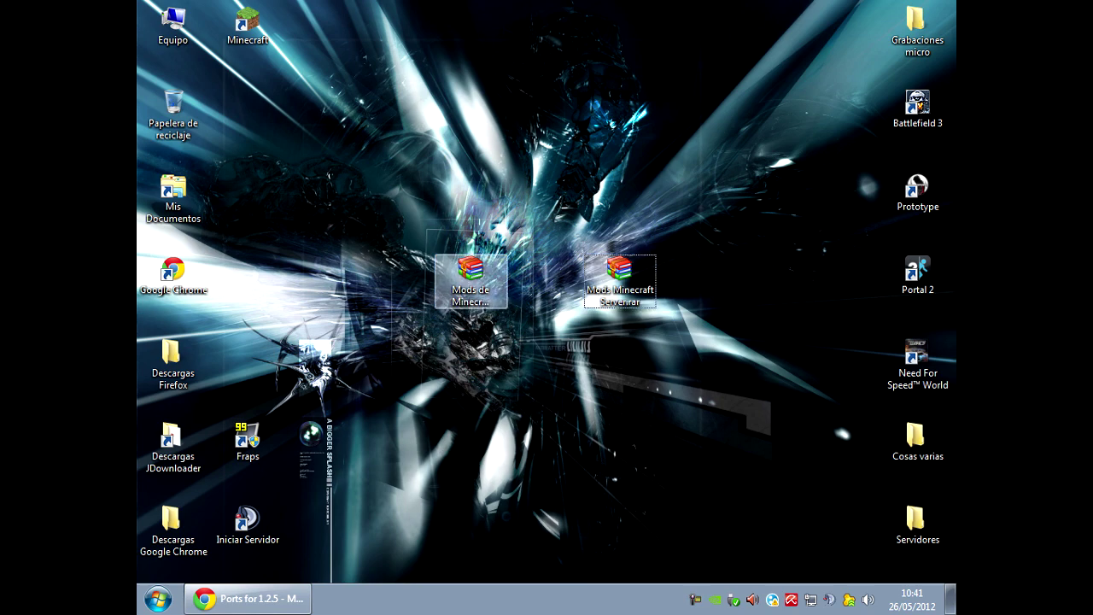
pyautogui.rightClick(470, 275)
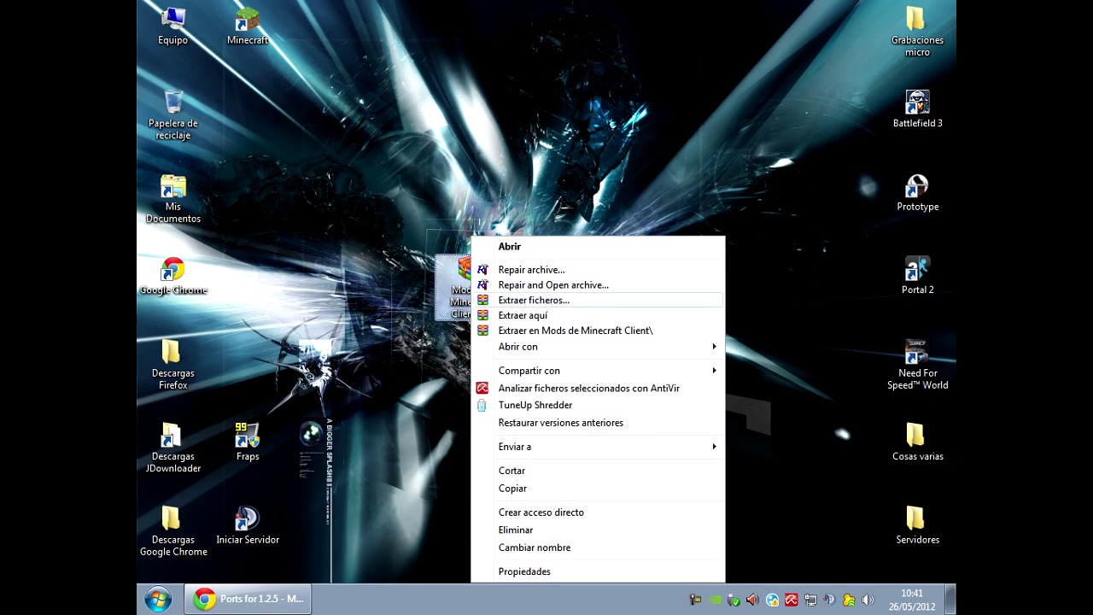
pyautogui.click(523, 315)
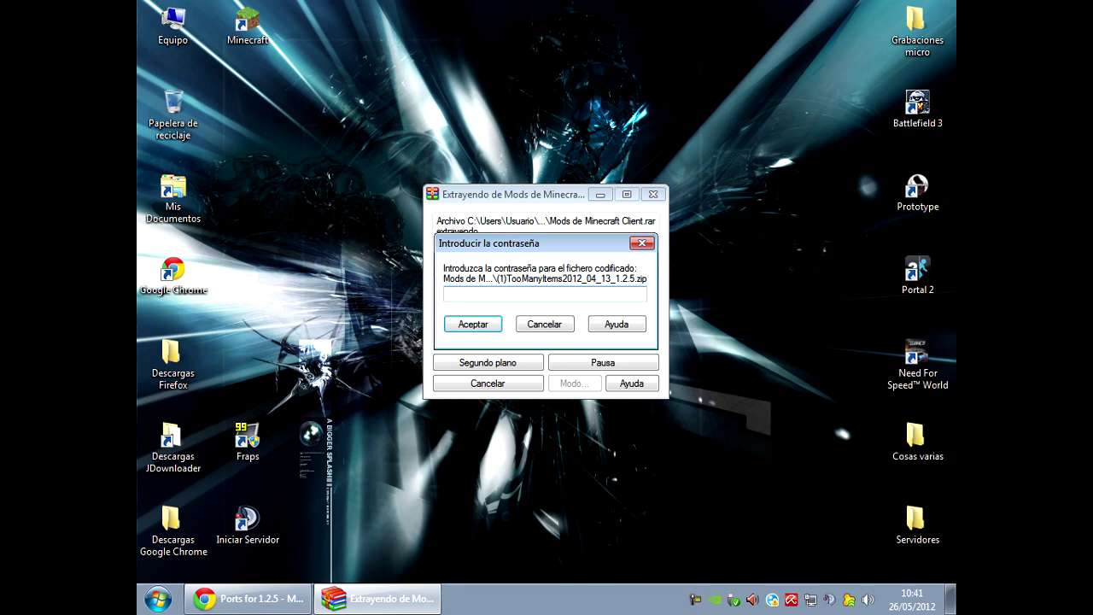
pyautogui.write('•••••••••••')
pyautogui.press('Return')
# Extract the server mod archive in place, also entering its password.
pyautogui.rightClick(608, 282)
pyautogui.click(666, 315)
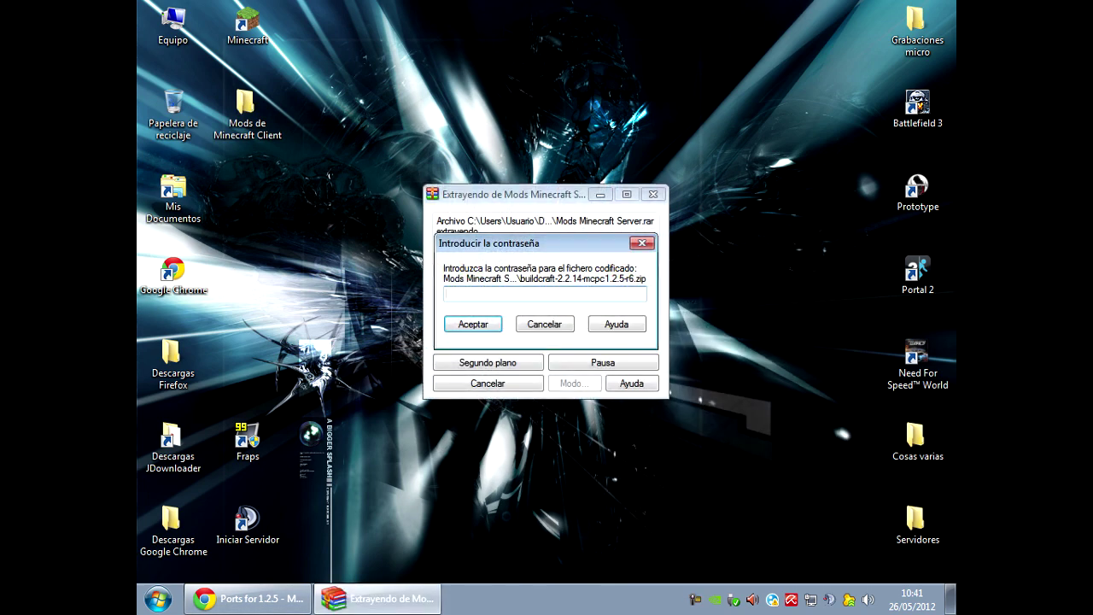
pyautogui.write('•••••••••••')
pyautogui.press('Return')
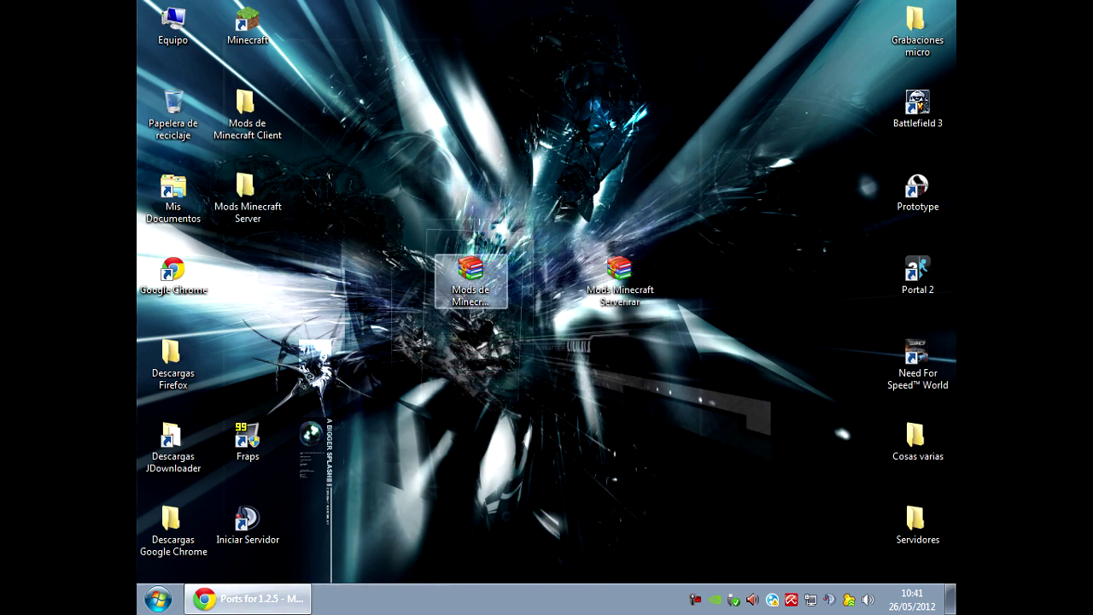
# Place the Mods Minecraft Server and Mods de Minecraft Client folders beside their archives, then open the client folder.
pyautogui.moveTo(248, 196); pyautogui.dragTo(620, 111)
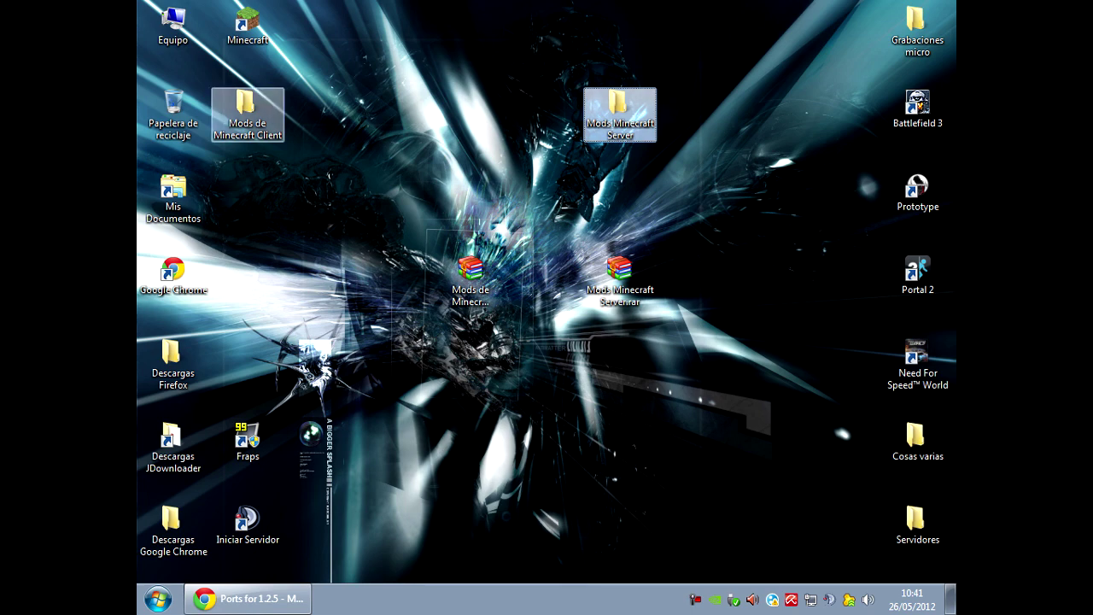
pyautogui.moveTo(247, 111); pyautogui.dragTo(546, 115)
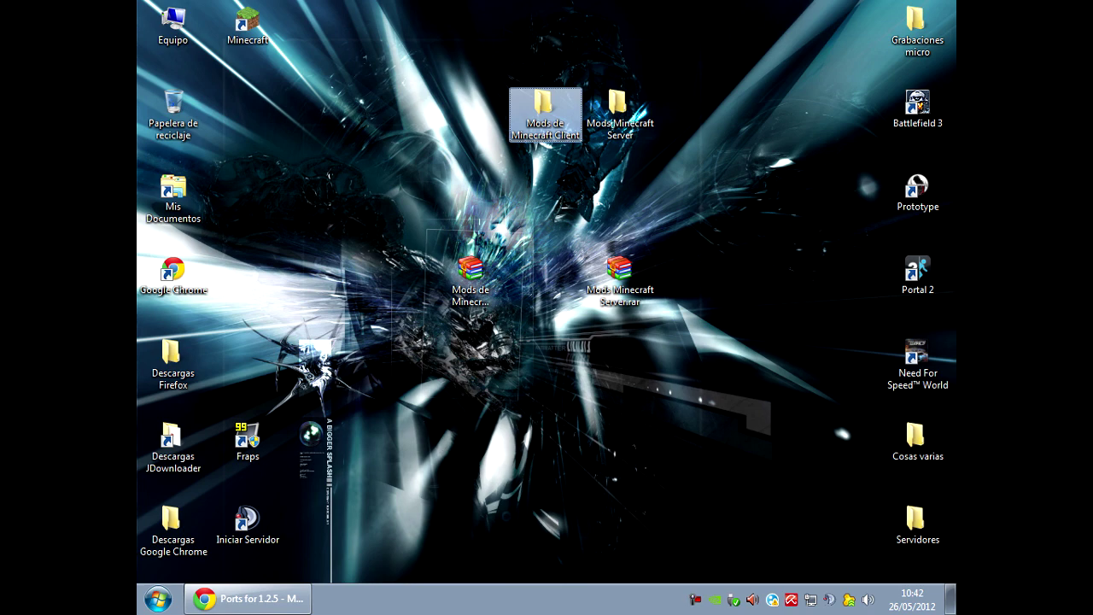
pyautogui.press('Return')
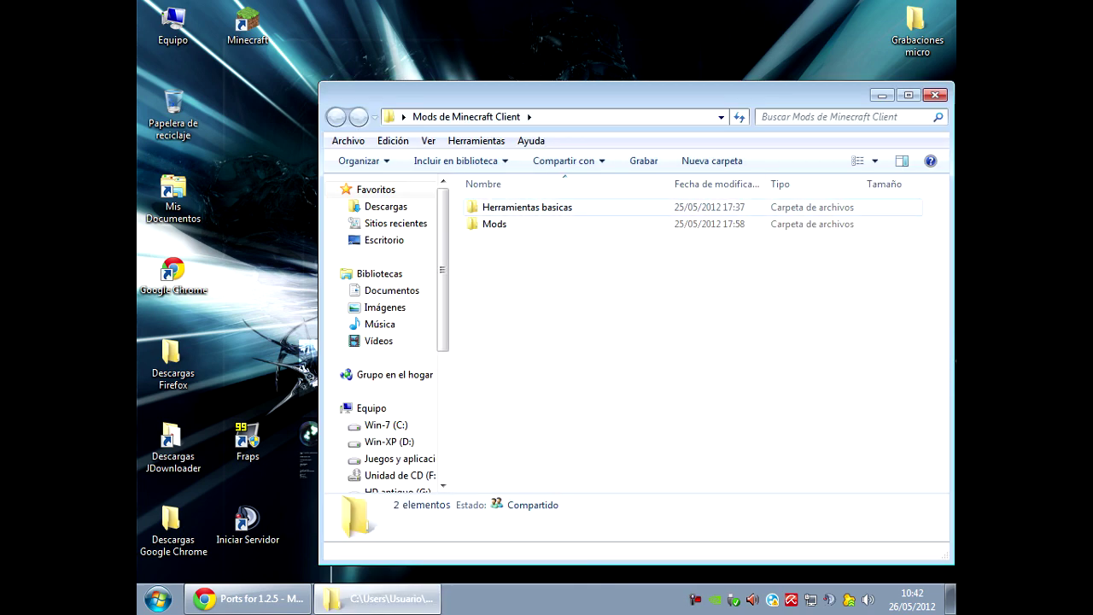
# Look through the seven tool zips in Herramientas basicas, then open the Mods subfolder.
pyautogui.press('Down')
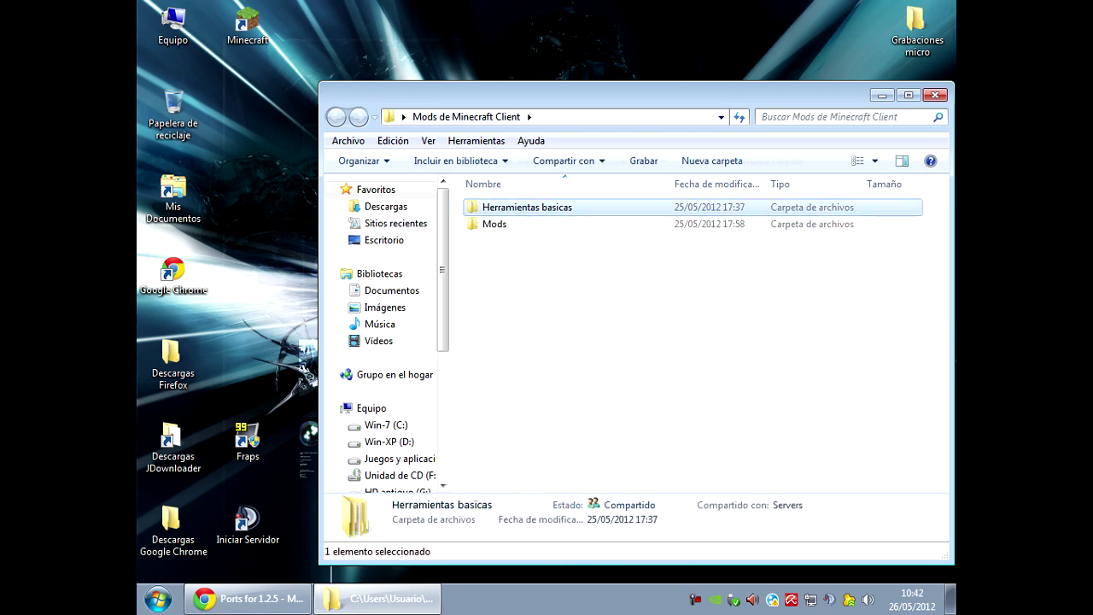
pyautogui.press('Return')
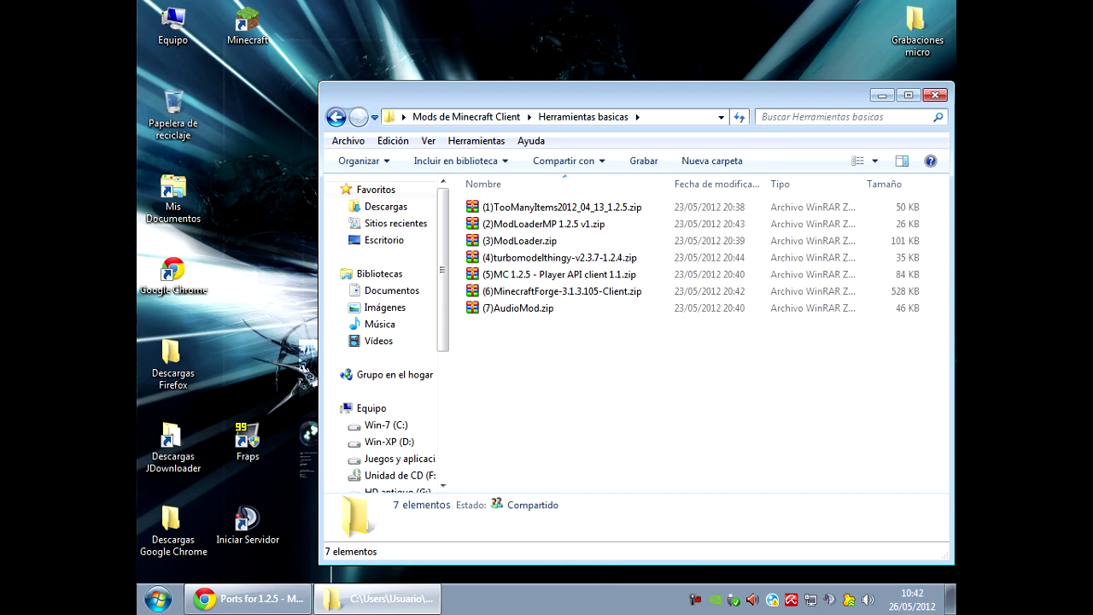
pyautogui.hotkey('alt', 'Left')
pyautogui.press('Down')
pyautogui.press('Return')
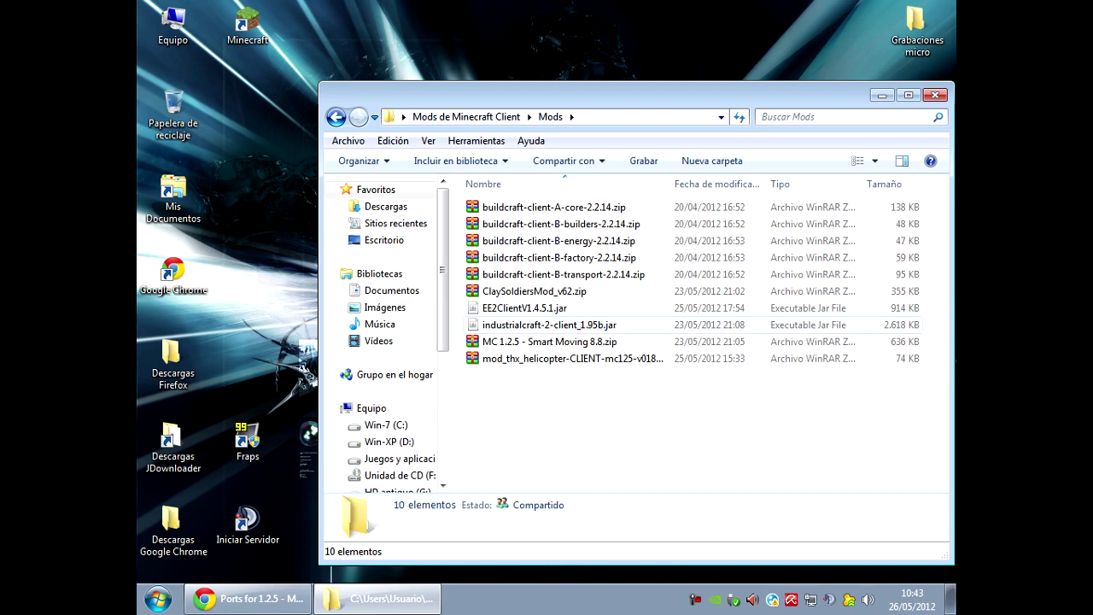
# Delete industrialcraft-2-client_1.95b.jar from the client Mods folder.
pyautogui.click(549, 324)
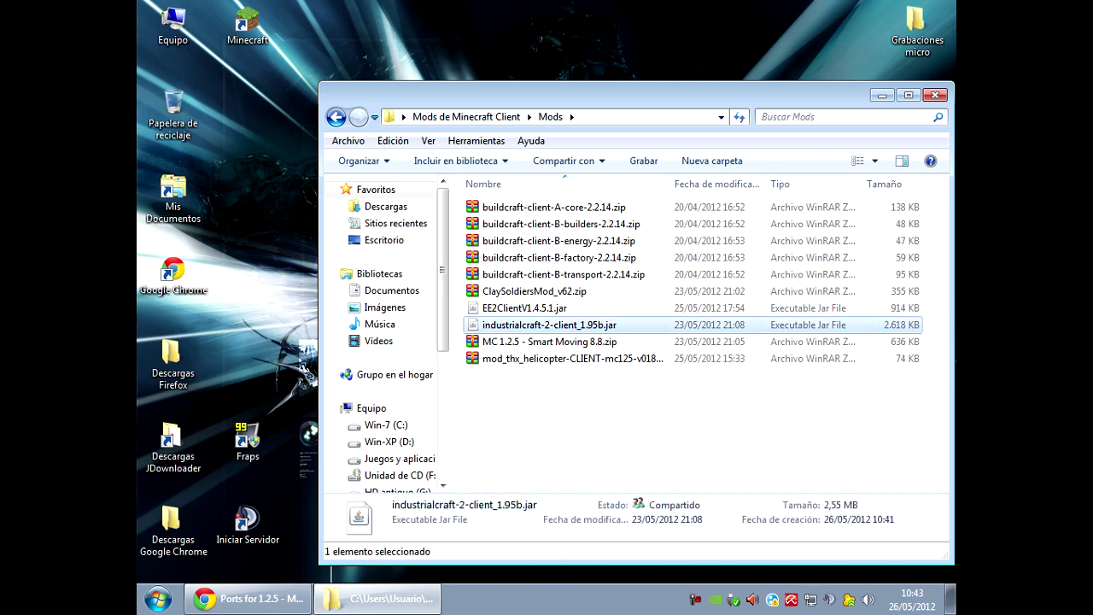
pyautogui.press('Delete')
pyautogui.press('Return')
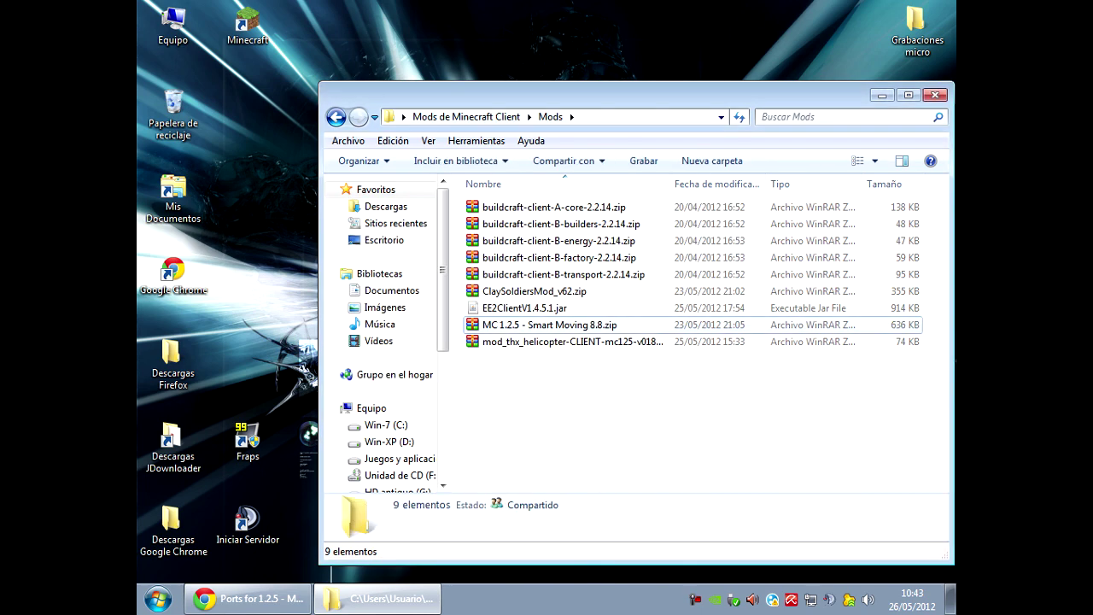
# Check the Smart Moving 8.8 and helicopter mod zips, then go back and minimize the window.
pyautogui.click(549, 324)
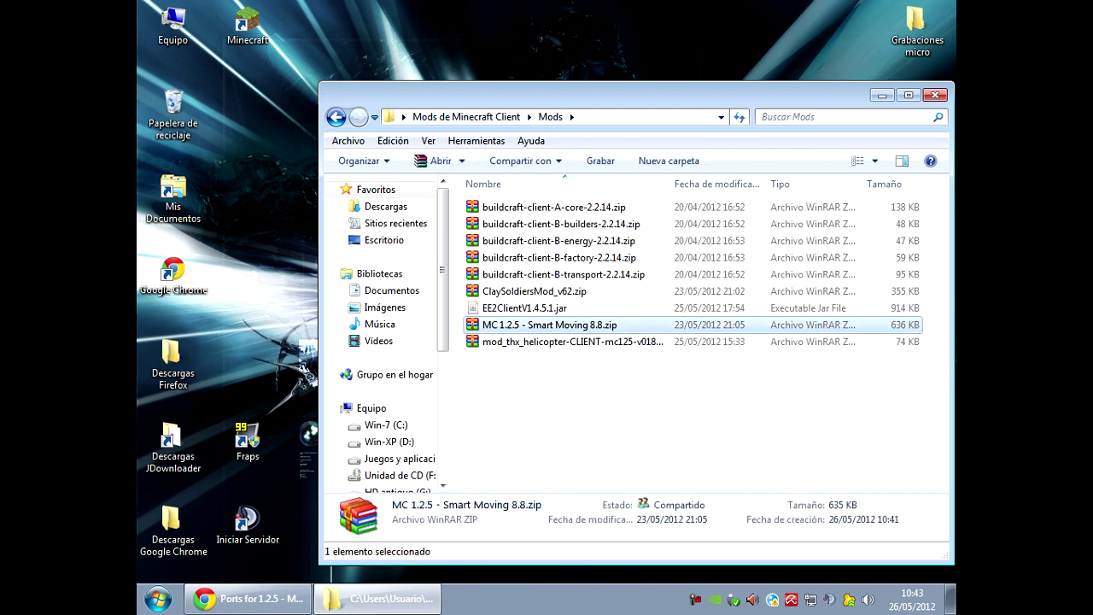
pyautogui.click(564, 342)
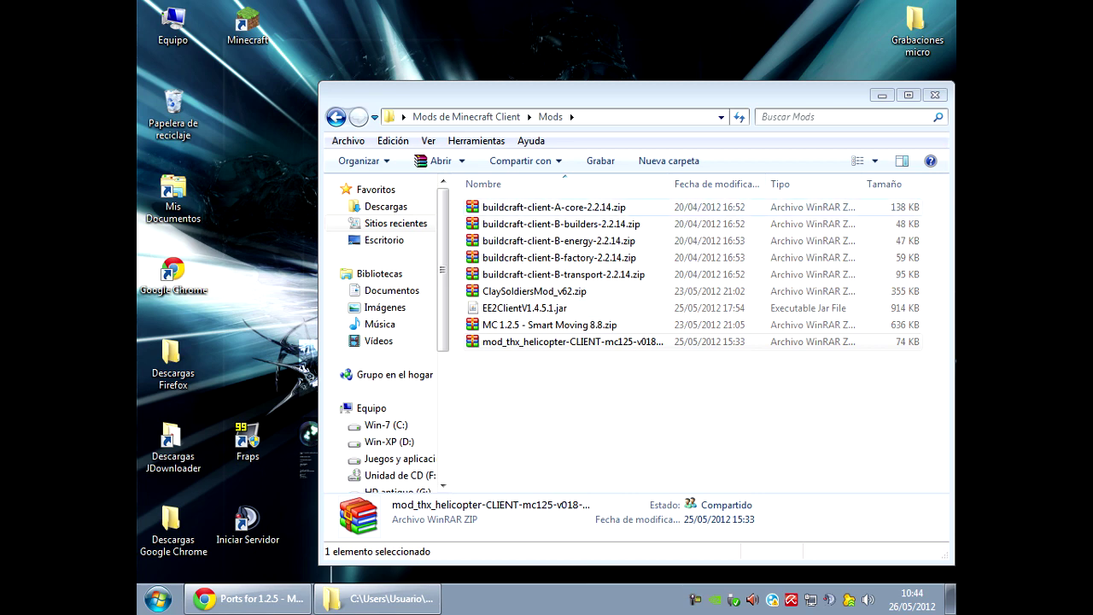
pyautogui.click(335, 117)
pyautogui.click(882, 94)
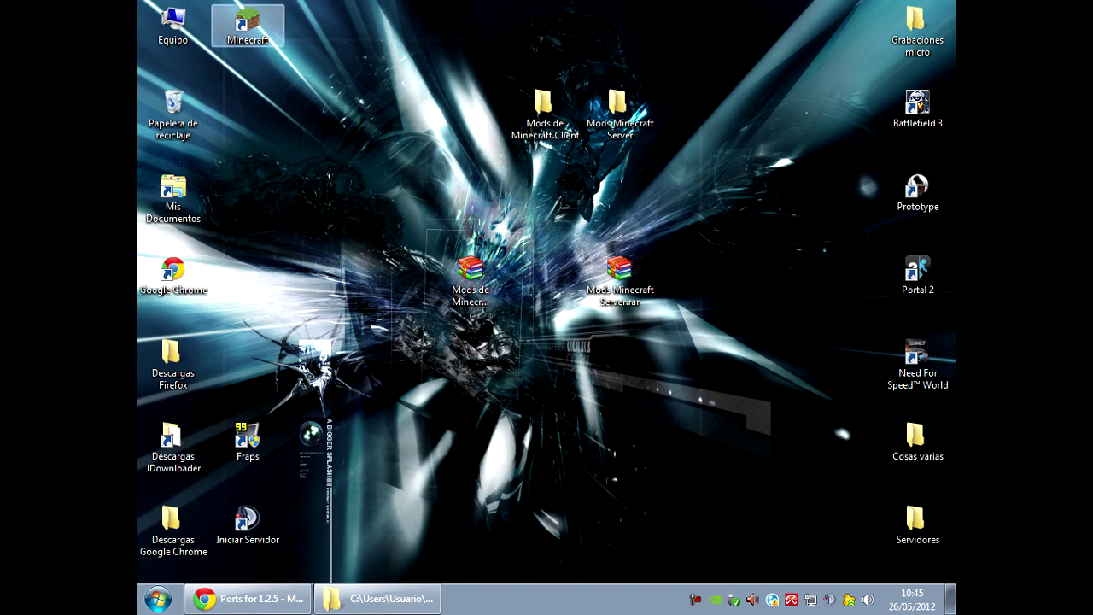
# Log into the Minecraft Launcher with the account username and password, remembering the password.
pyautogui.doubleClick(248, 24)
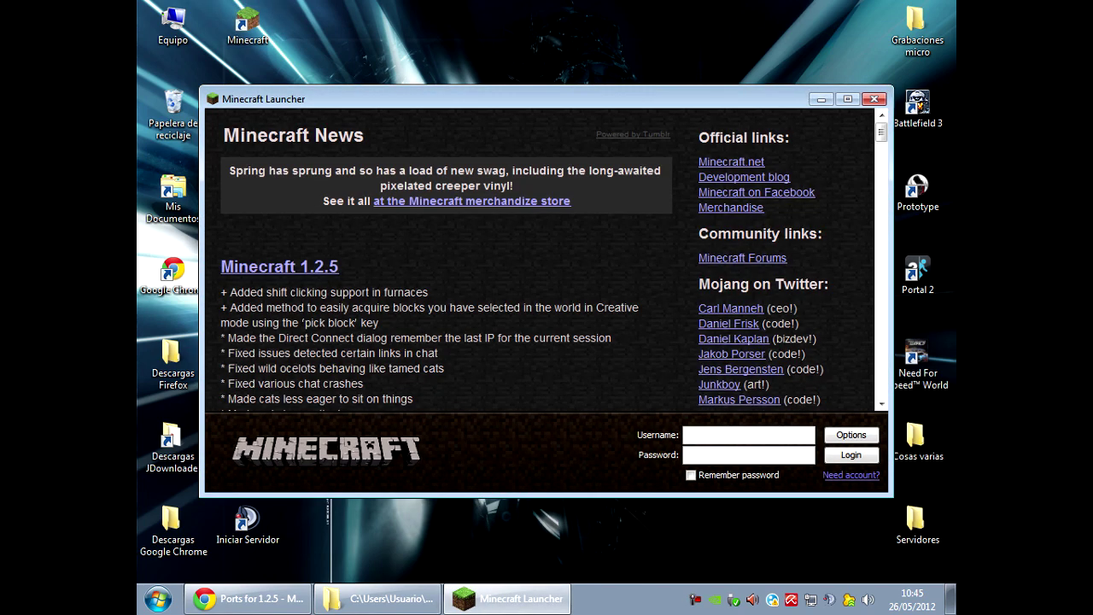
pyautogui.write('daniabellan386')
pyautogui.click(748, 455)
pyautogui.write('•••••••••••')
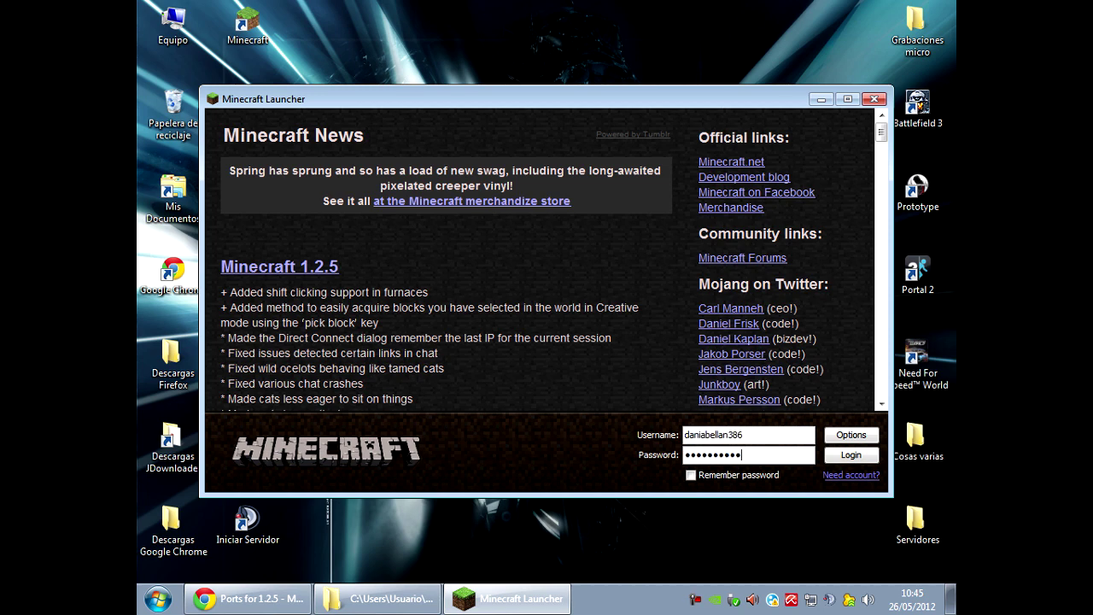
pyautogui.click(691, 475)
pyautogui.press('Return')
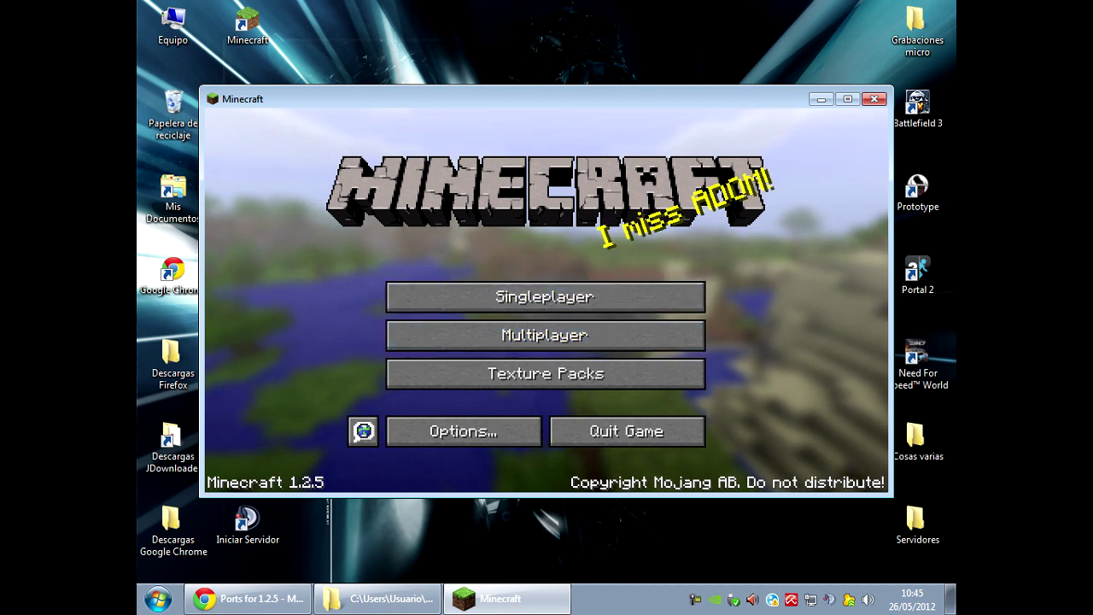
# Set the game language to Español (España), then quit the game.
pyautogui.click(362, 429)
pyautogui.scroll(-10, 545, 273)
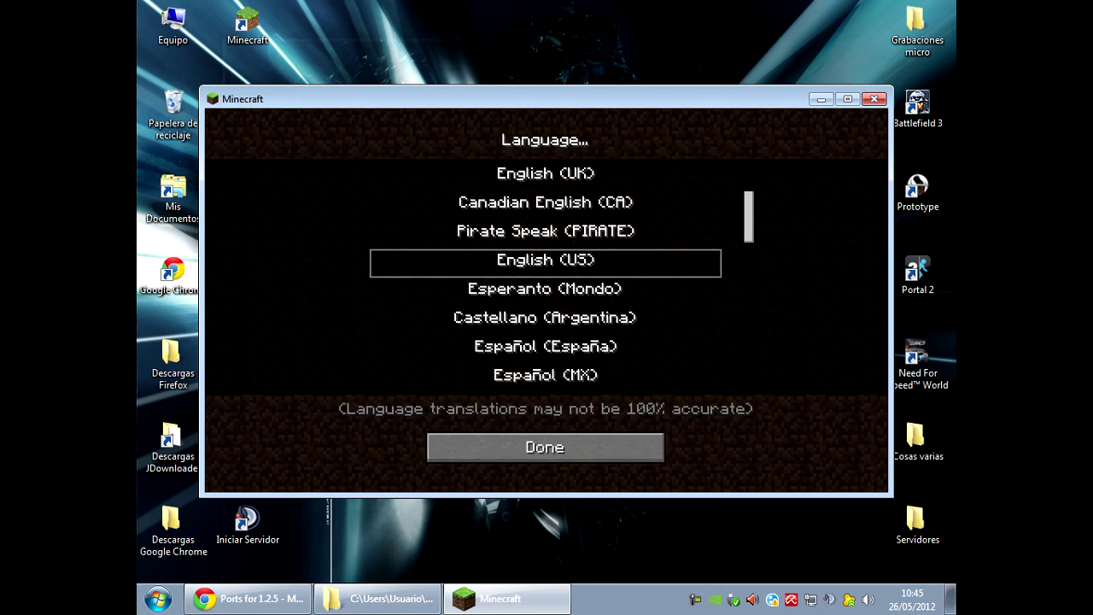
pyautogui.click(545, 316)
pyautogui.click(544, 346)
pyautogui.click(504, 439)
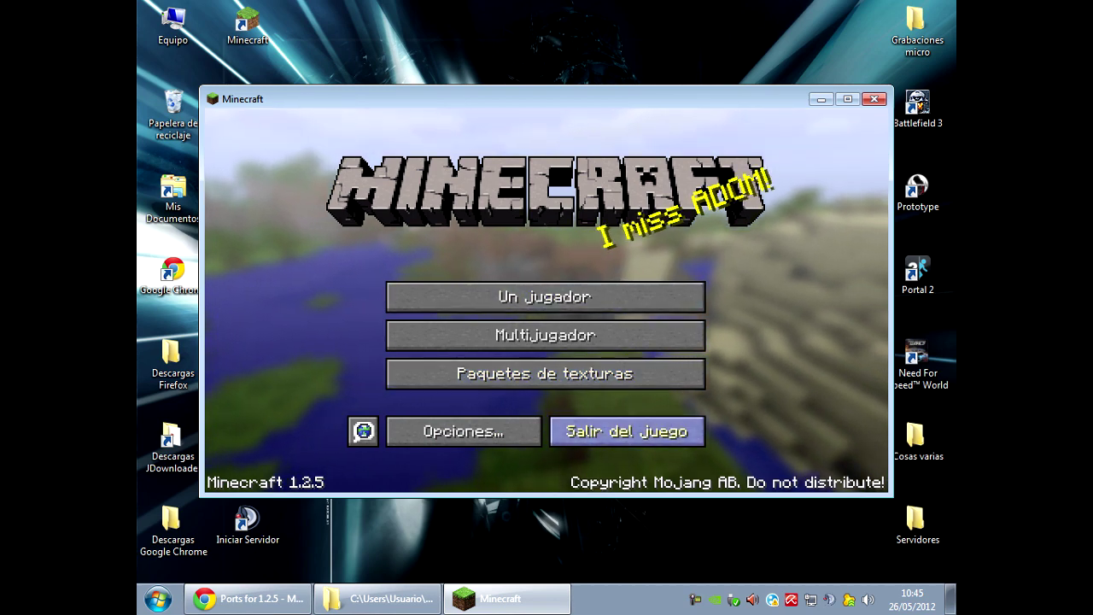
pyautogui.click(627, 431)
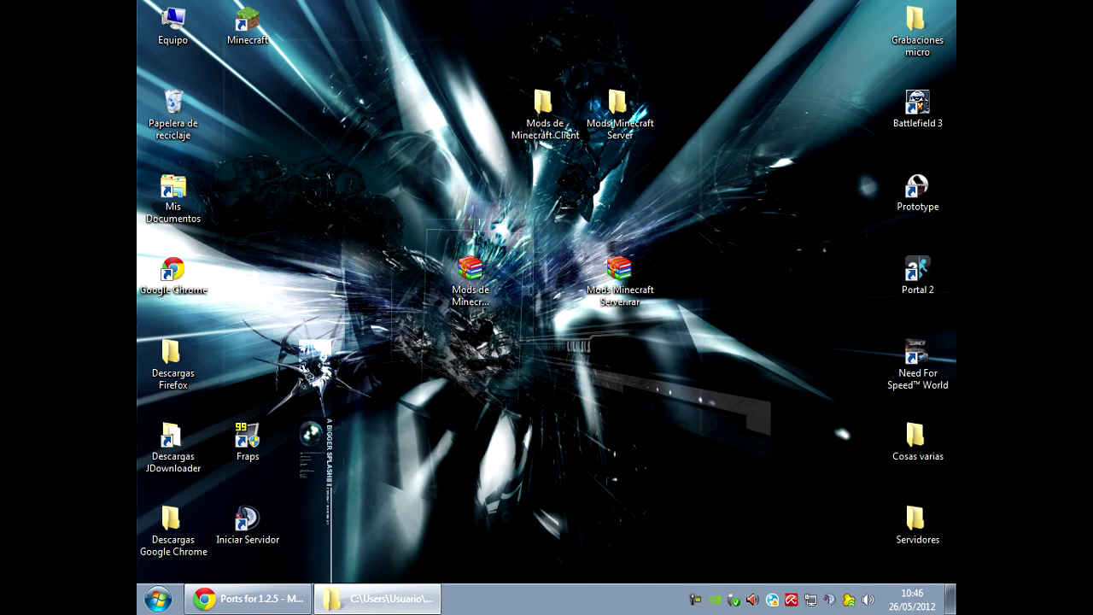
# Open the AppData Roaming folder by running %appdata%.
pyautogui.press('super')
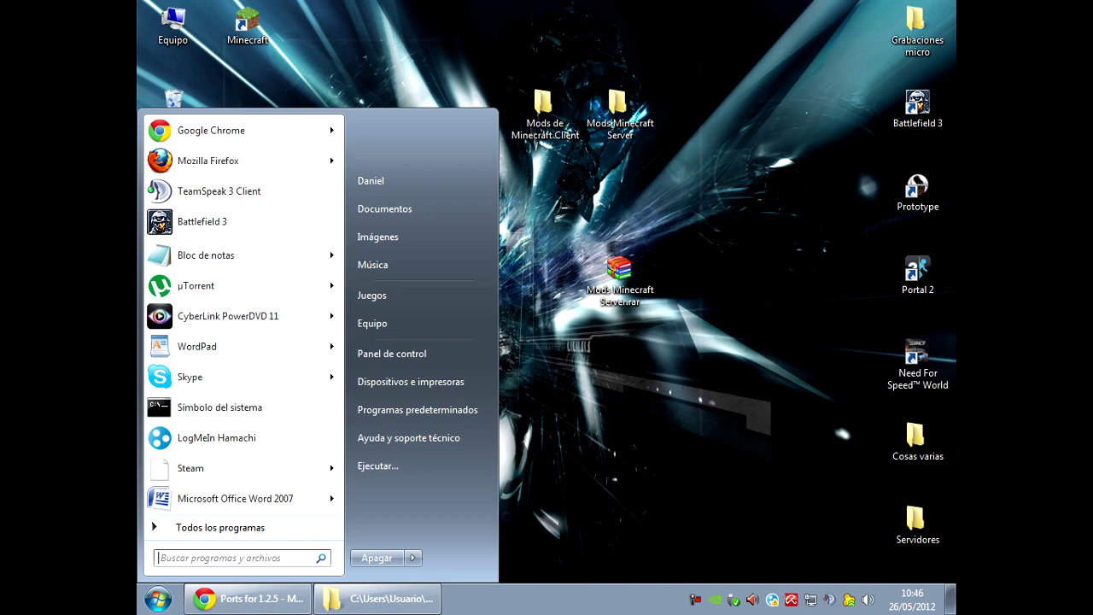
pyautogui.press('super')
pyautogui.press('super')
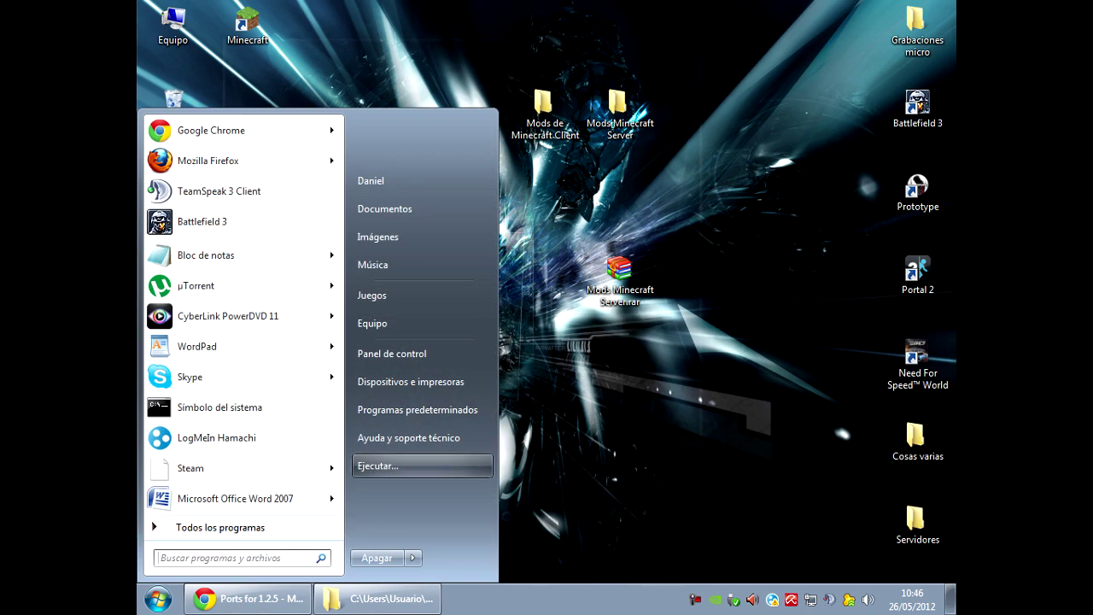
pyautogui.press('Return')
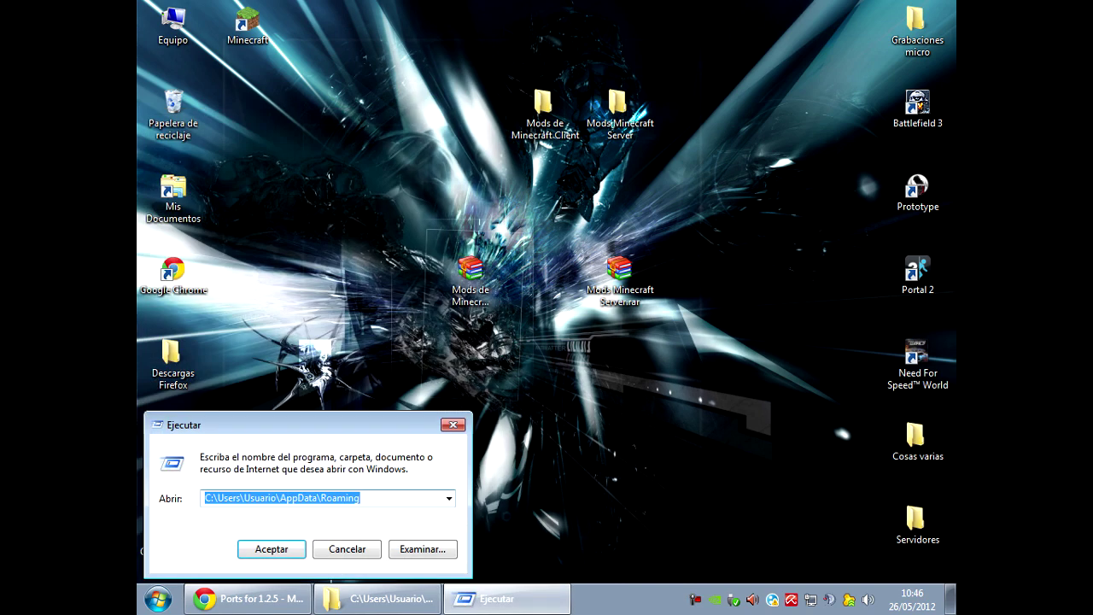
pyautogui.write('%')
pyautogui.press('BackSpace')
pyautogui.write('%')
pyautogui.press('BackSpace')
pyautogui.write('%')
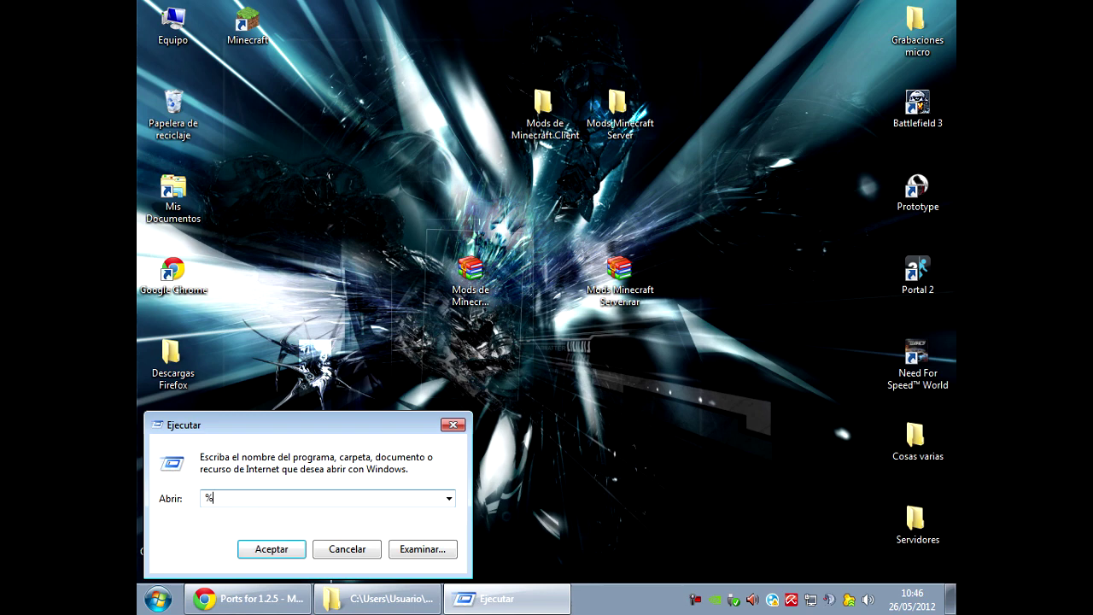
pyautogui.write('appdata%')
pyautogui.press('Return')
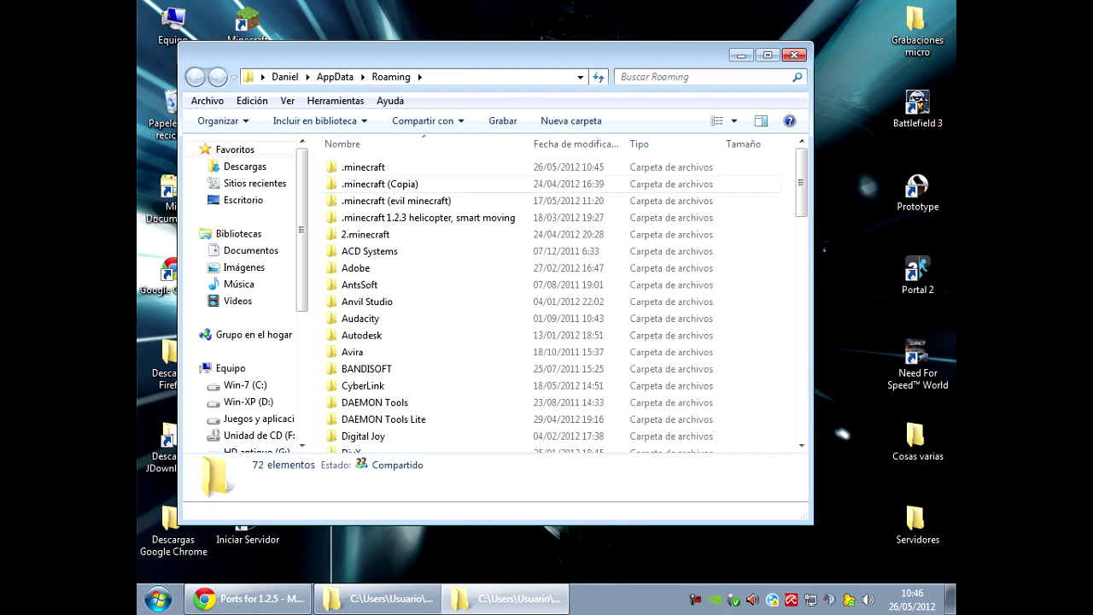
# Close that window and reopen Roaming by searching %appdata% in the Start menu.
pyautogui.click(794, 55)
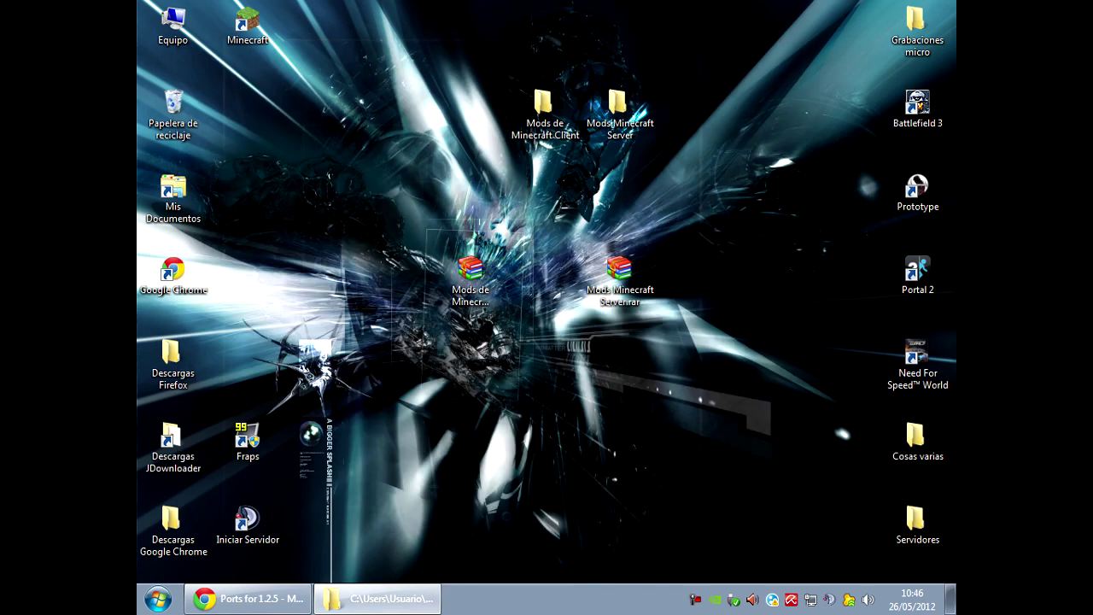
pyautogui.press('super')
pyautogui.write('%appdata%')
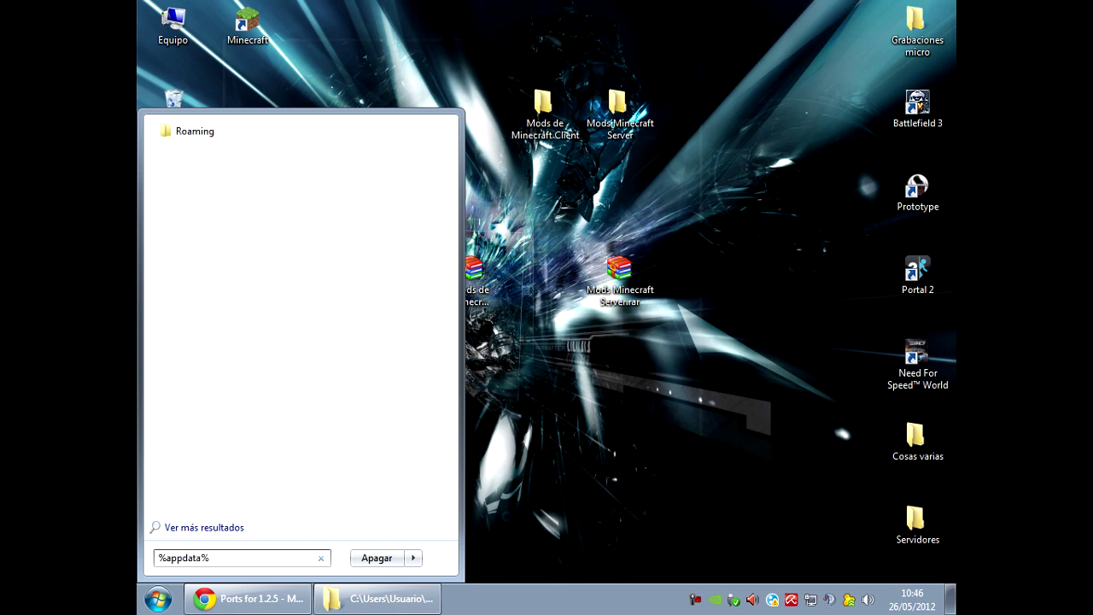
pyautogui.press('Return')
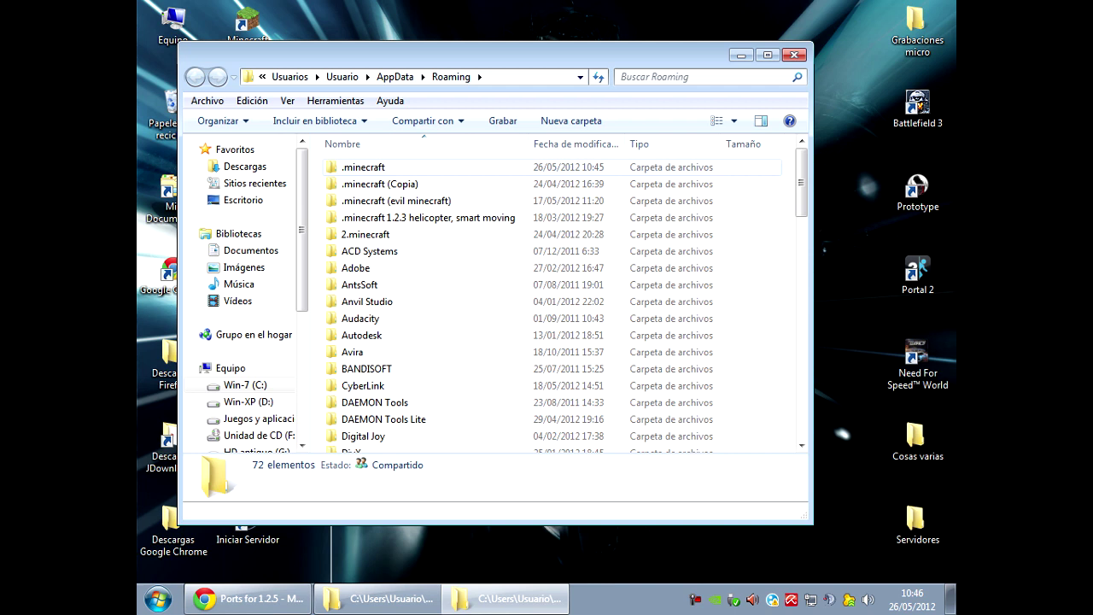
# Select the .minecraft folder among its copies in Roaming and open it.
pyautogui.press('Down')
pyautogui.hotkey('shift', 'Down')
pyautogui.hotkey('shift', 'Down')
pyautogui.hotkey('shift', 'Down')
pyautogui.hotkey('shift', 'Down')
pyautogui.hotkey('shift', 'Up')
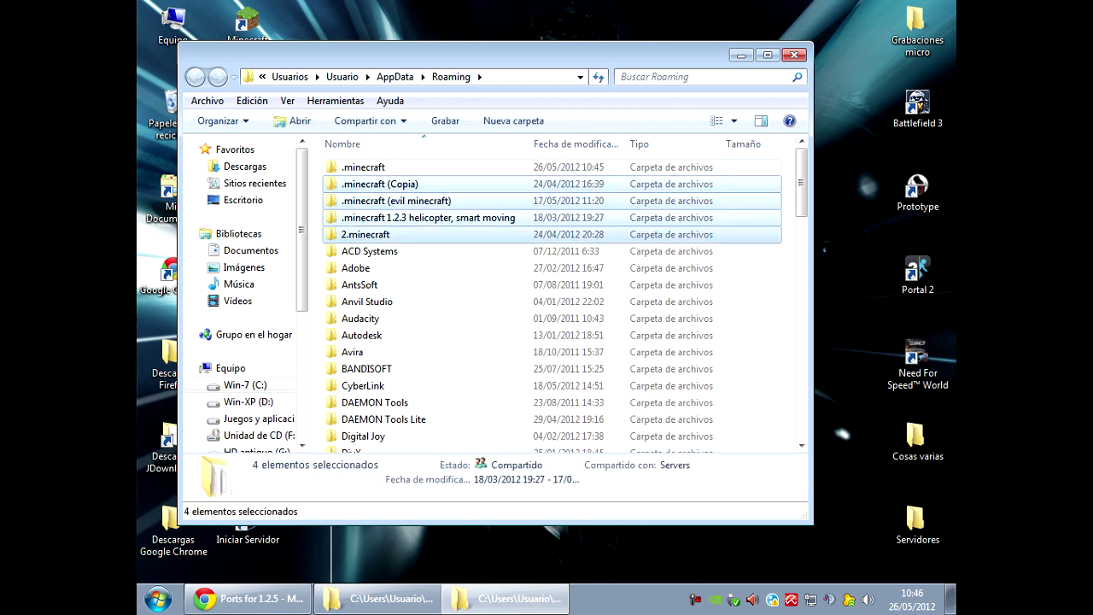
pyautogui.press('Home')
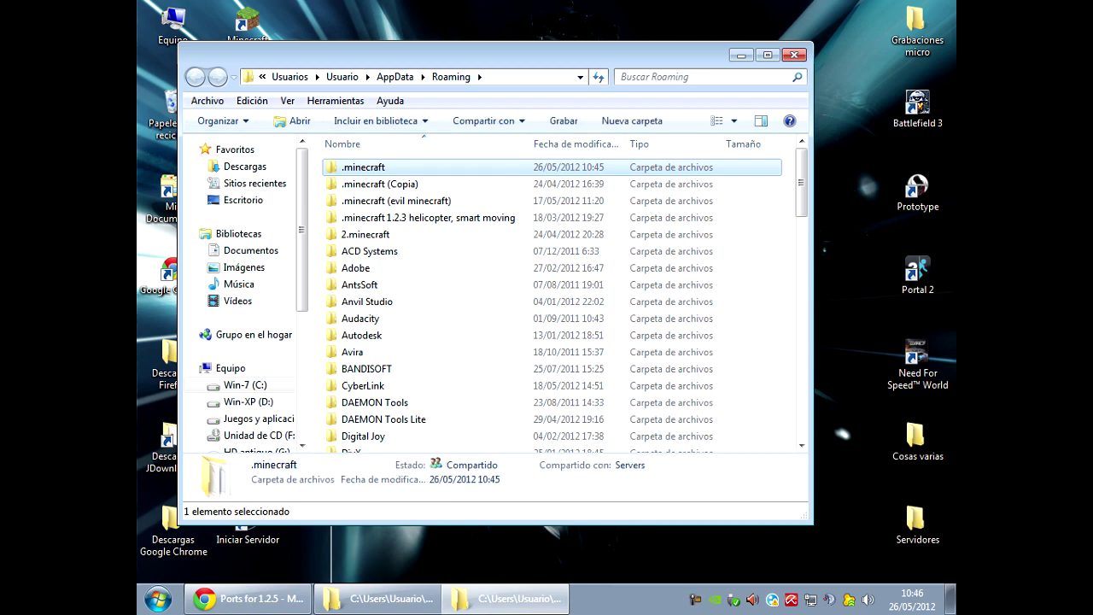
pyautogui.press('Return')
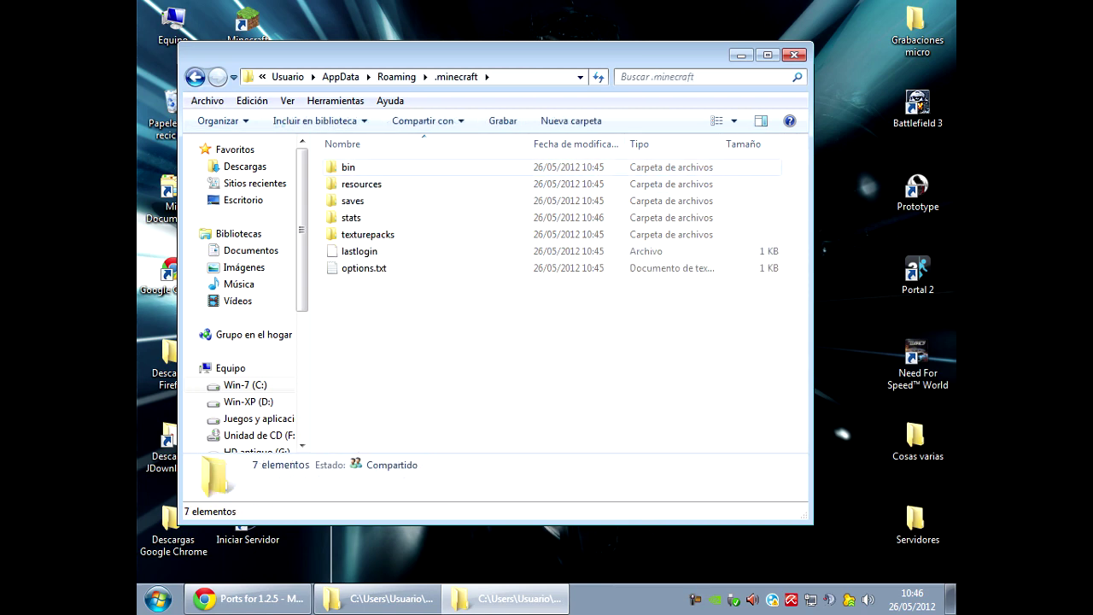
# Peek into the saves folder, then return to .minecraft.
pyautogui.press('Down')
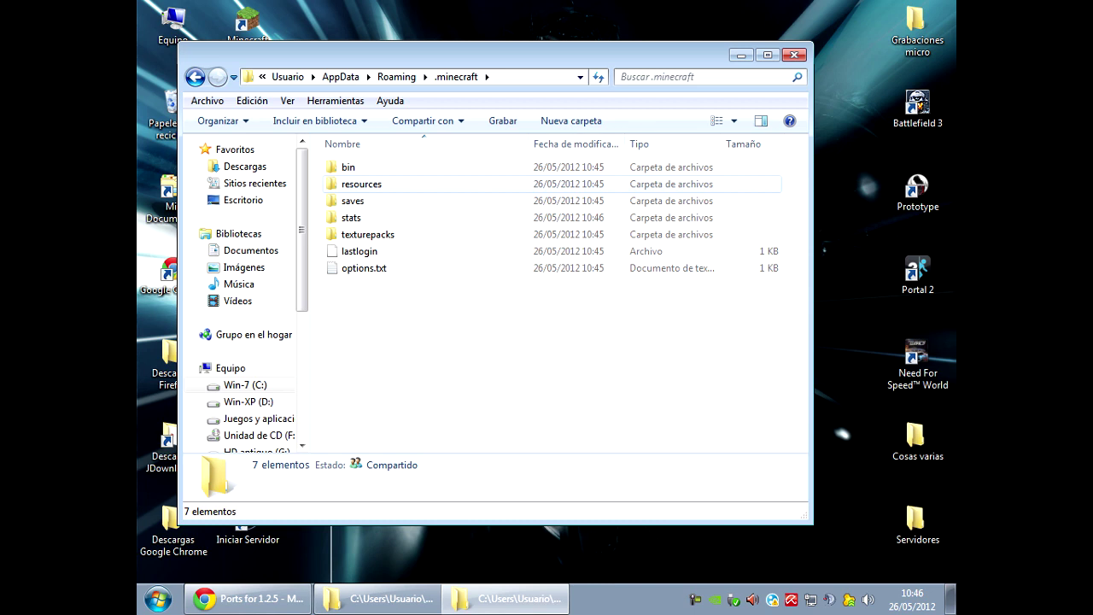
pyautogui.press('Down')
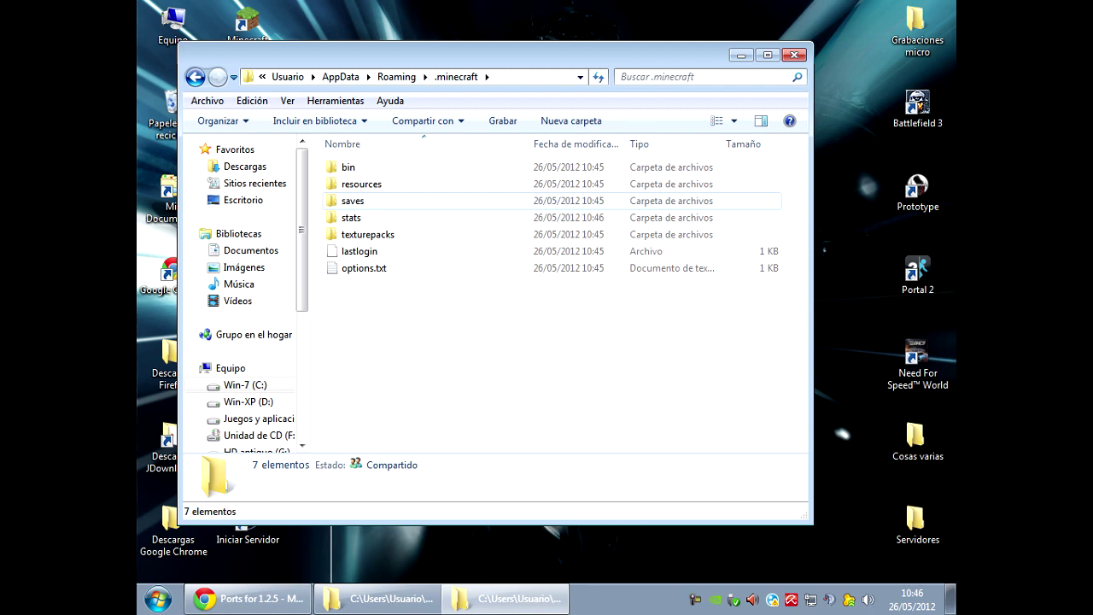
pyautogui.press('Return')
pyautogui.press('BackSpace')
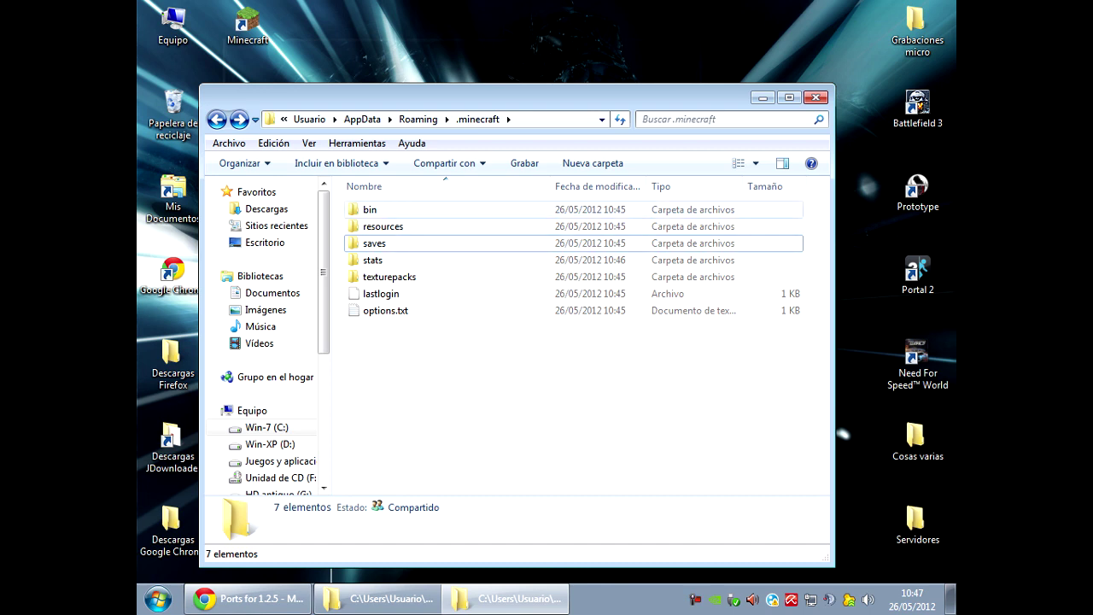
# Open minecraft.jar from the bin folder as an archive in WinRAR.
pyautogui.doubleClick(370, 209)
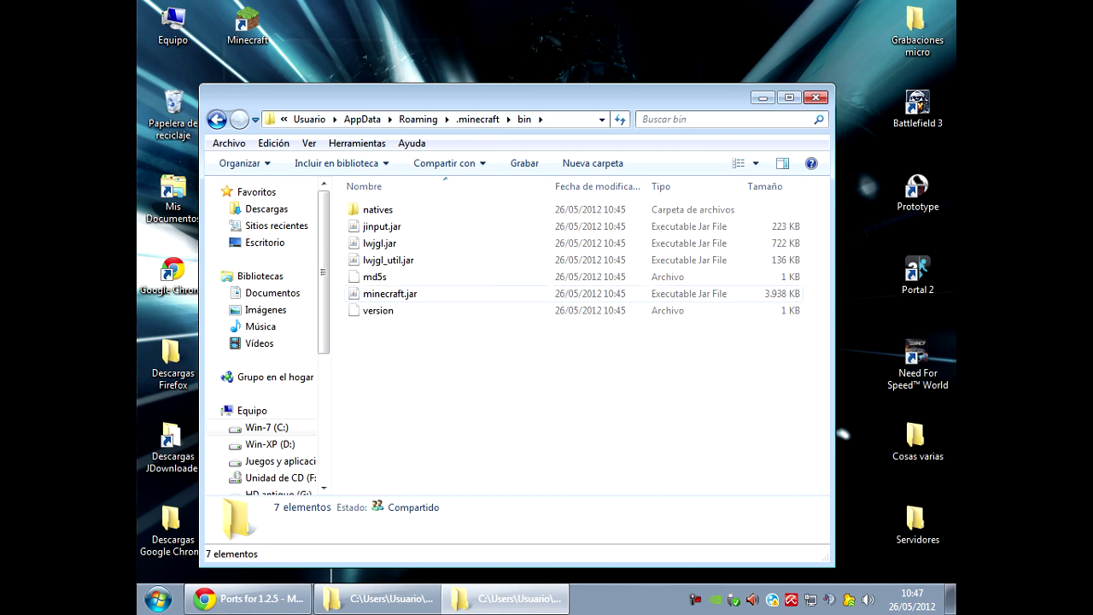
pyautogui.rightClick(406, 293)
pyautogui.moveTo(478, 300)
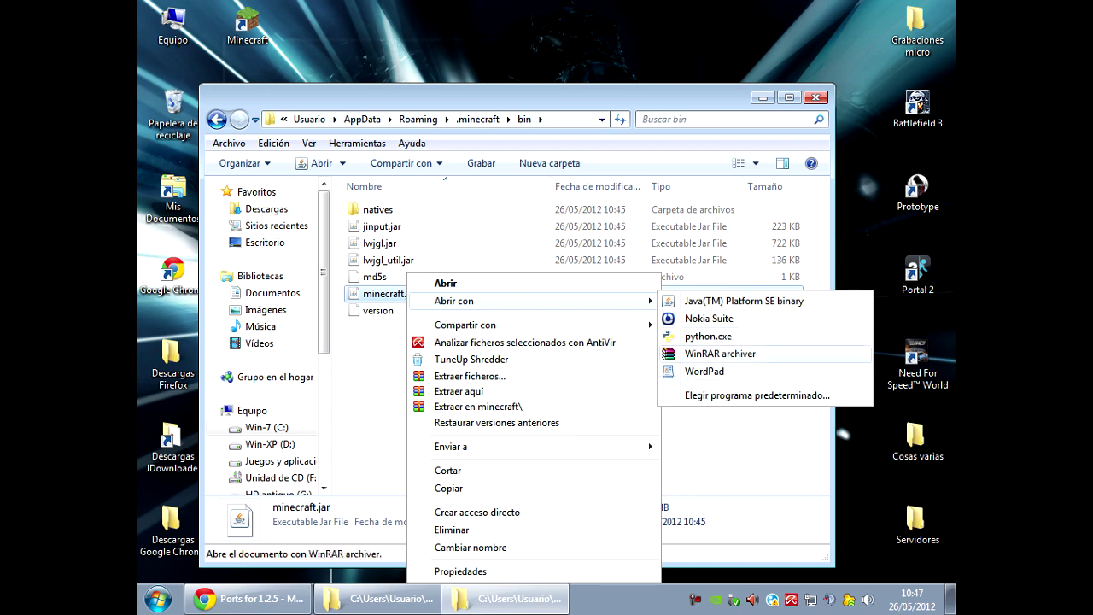
pyautogui.click(720, 352)
# Delete the META-INF folder from minecraft.jar and bring back the Mods de Minecraft Client window.
pyautogui.click(370, 211)
pyautogui.press('Home')
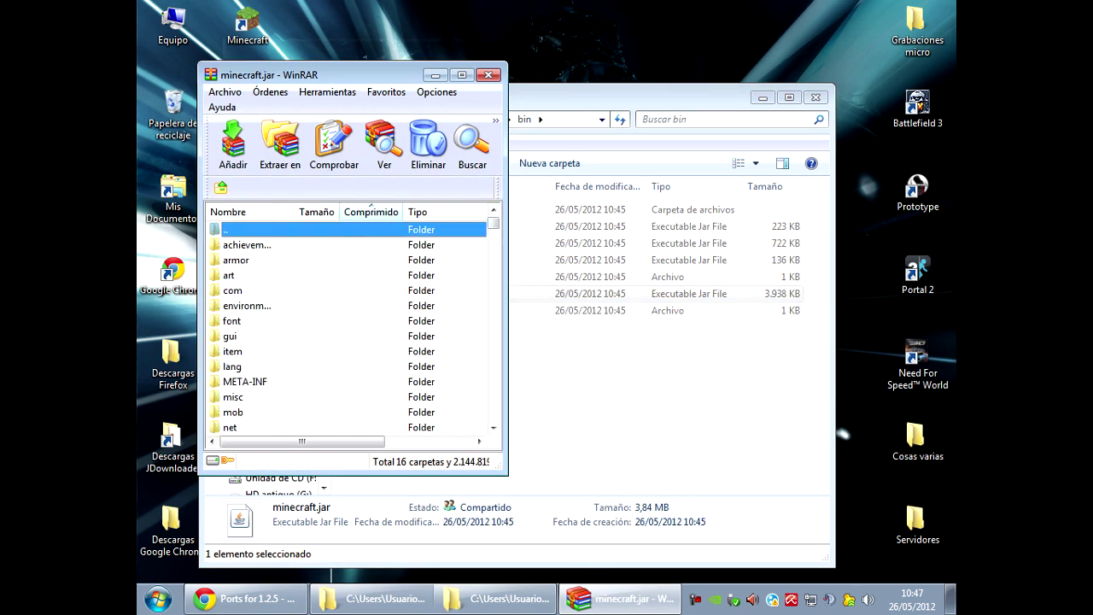
pyautogui.press('m')
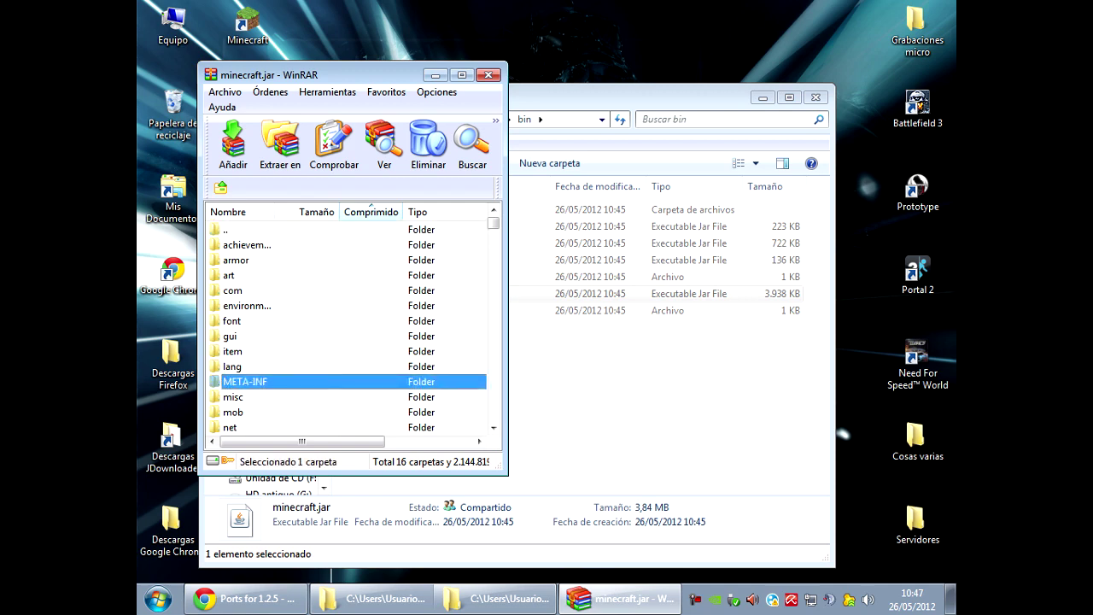
pyautogui.press('Delete')
pyautogui.press('Return')
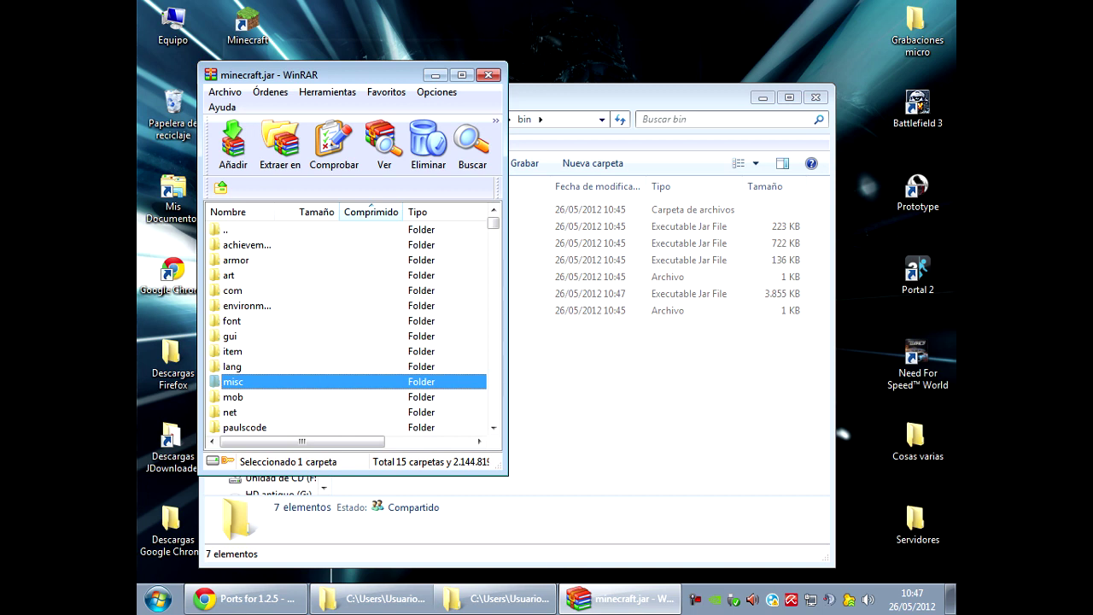
pyautogui.click(371, 598)
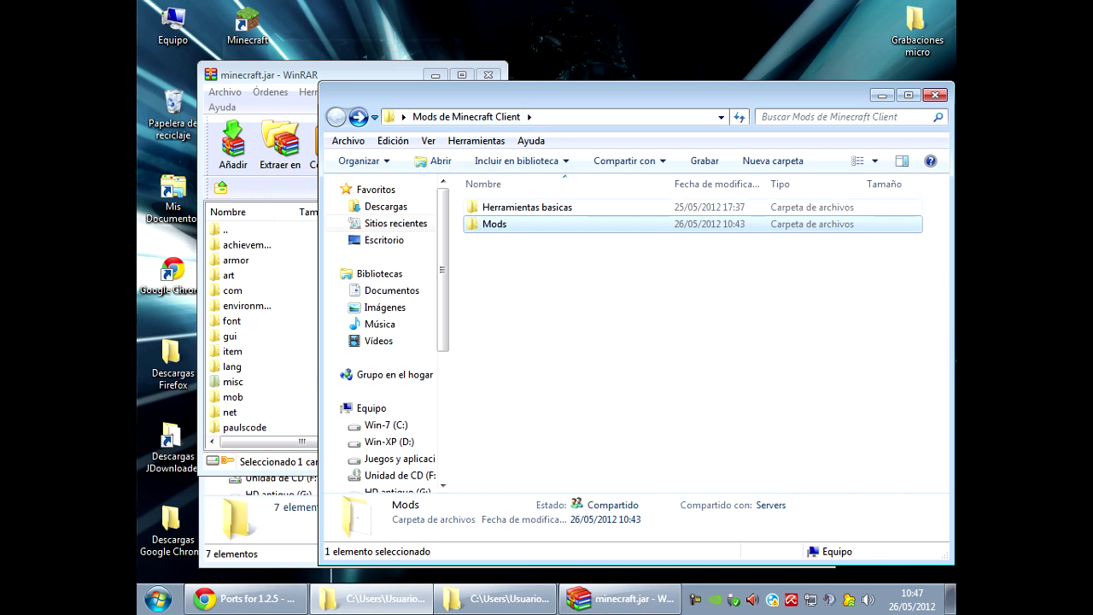
# Open the TooManyItems zip in Herramientas basicas and select all its files.
pyautogui.doubleClick(527, 207)
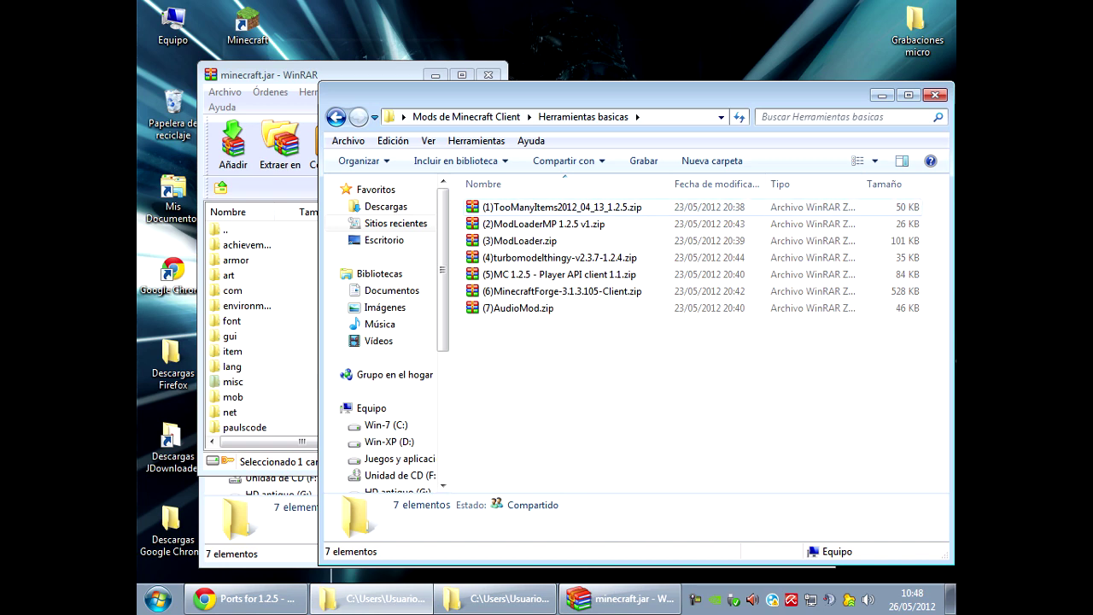
pyautogui.doubleClick(561, 206)
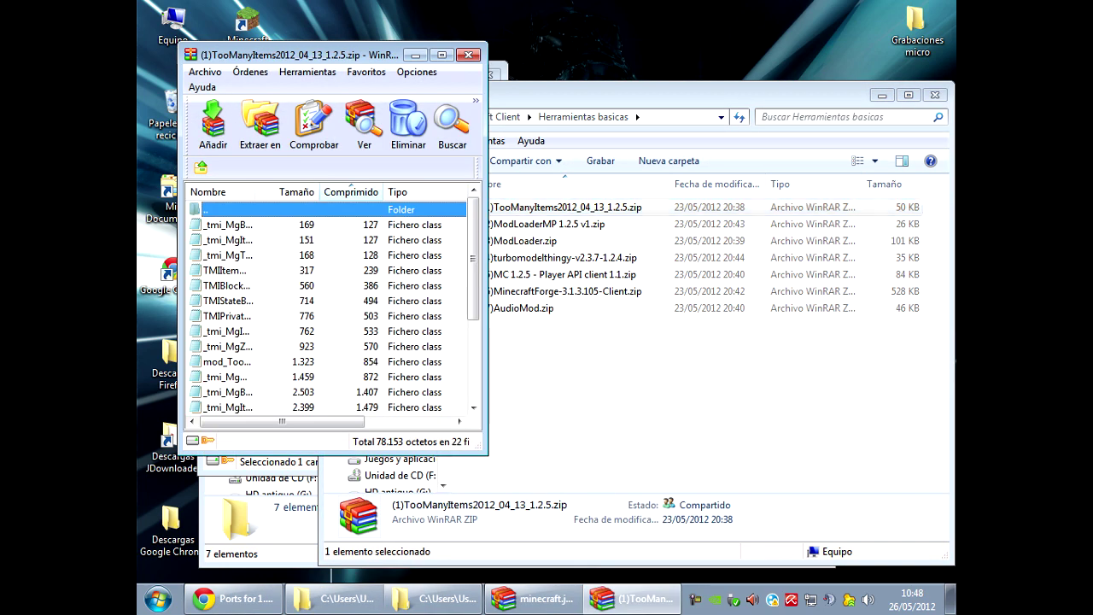
pyautogui.press('Down')
pyautogui.scroll(-3, 329, 308)
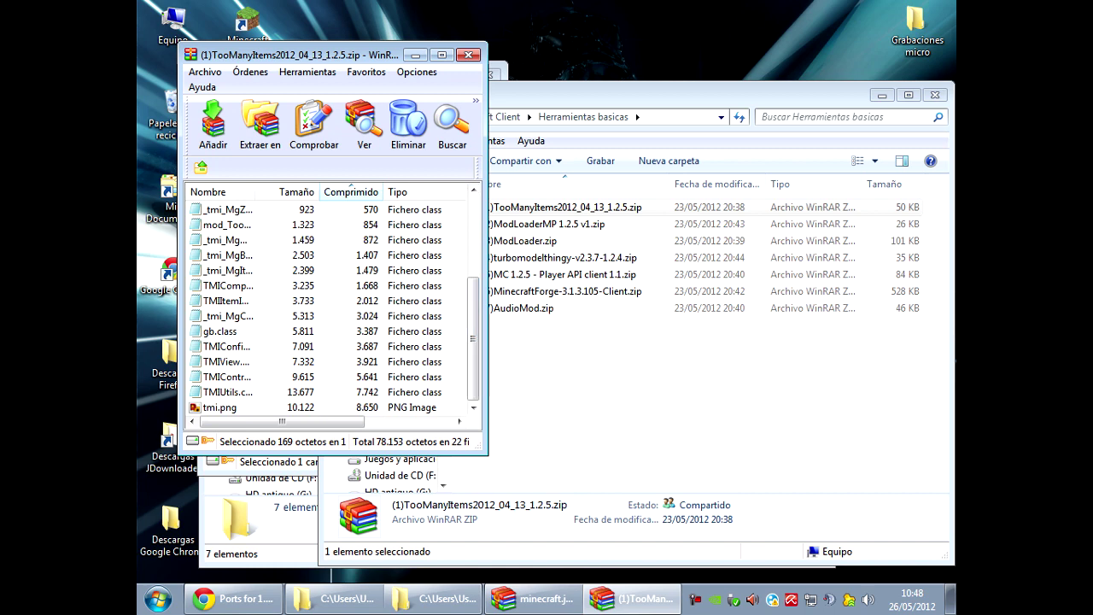
pyautogui.hotkey('ctrl', 'a')
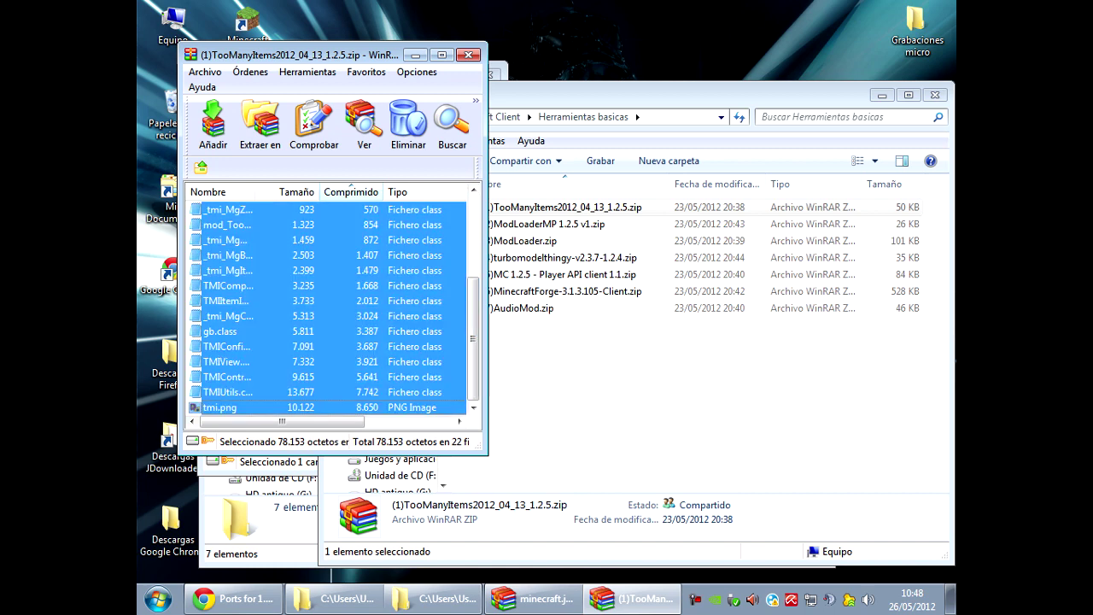
pyautogui.scroll(3, 329, 308)
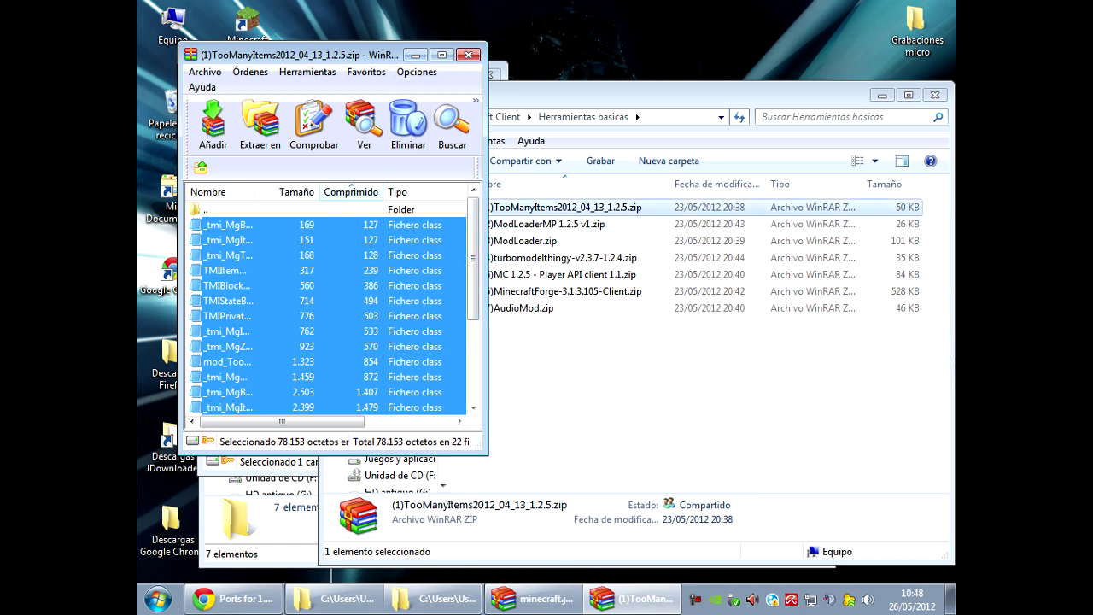
pyautogui.scroll(-3, 329, 307)
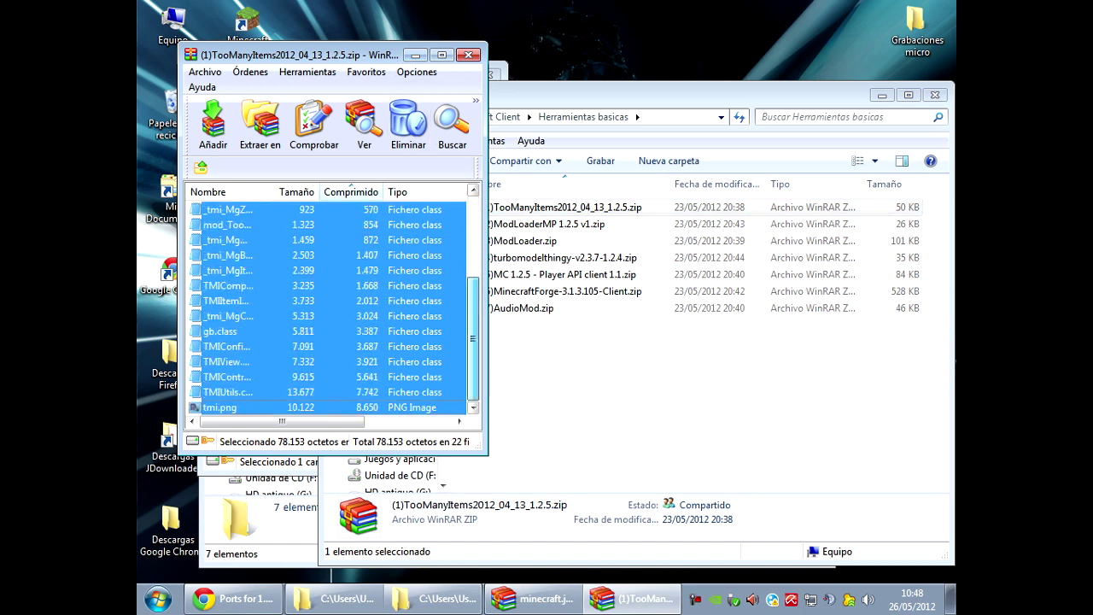
pyautogui.scroll(3, 329, 308)
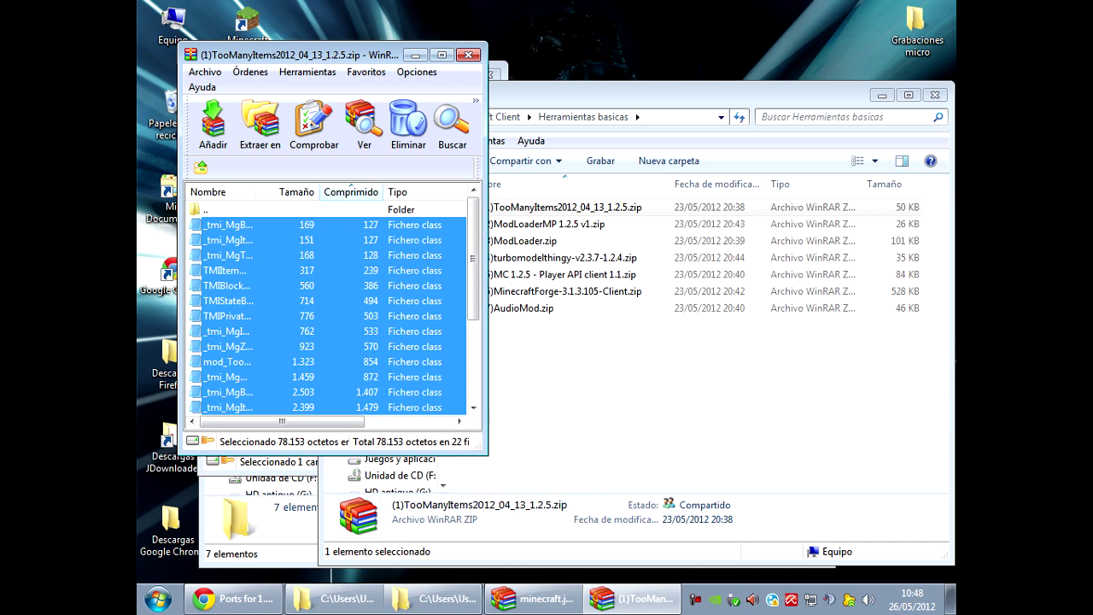
# Add the TooManyItems files into minecraft.jar and close the TooManyItems archive.
pyautogui.click(534, 598)
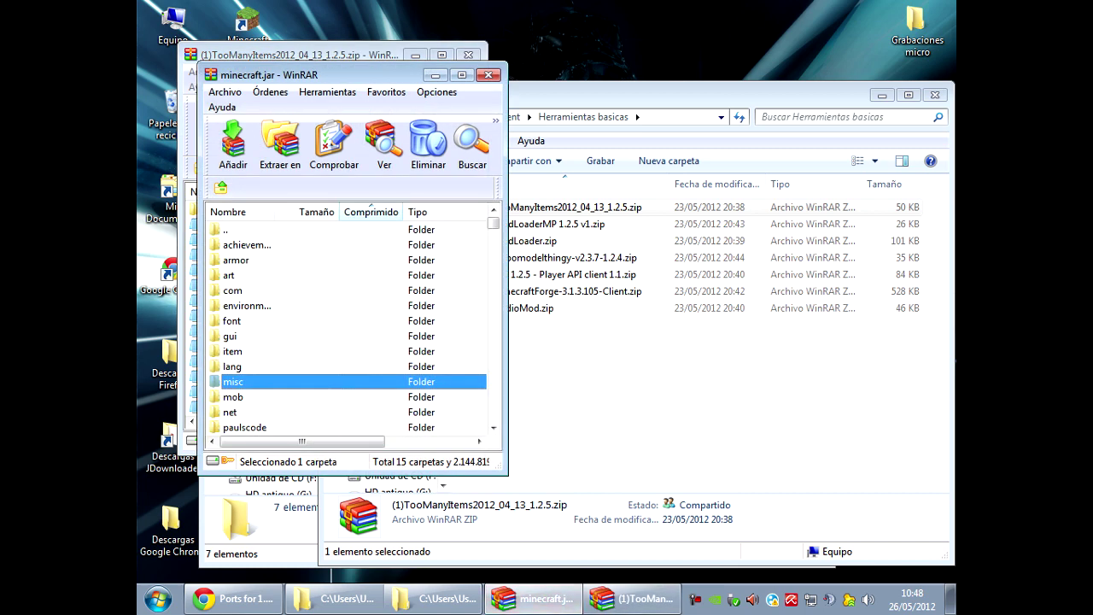
pyautogui.hotkey('alt', 'a')
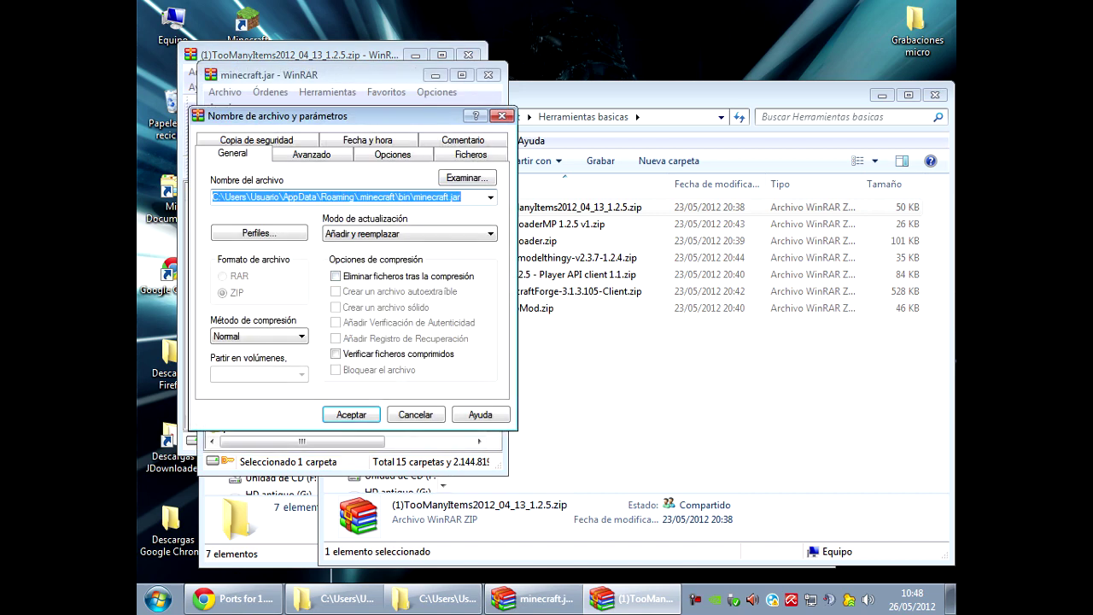
pyautogui.press('Return')
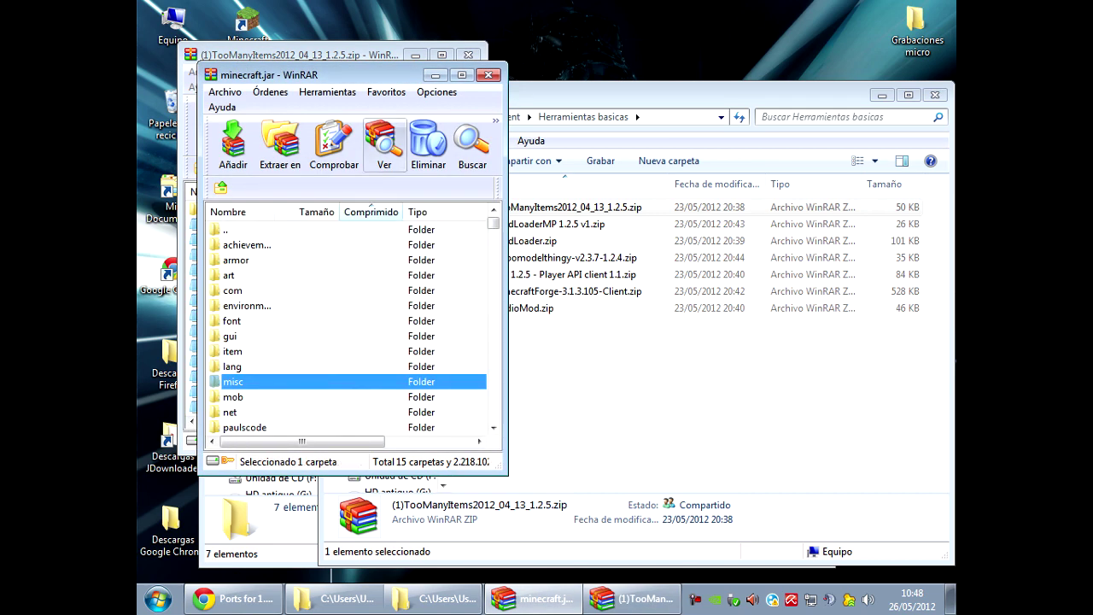
pyautogui.click(385, 54)
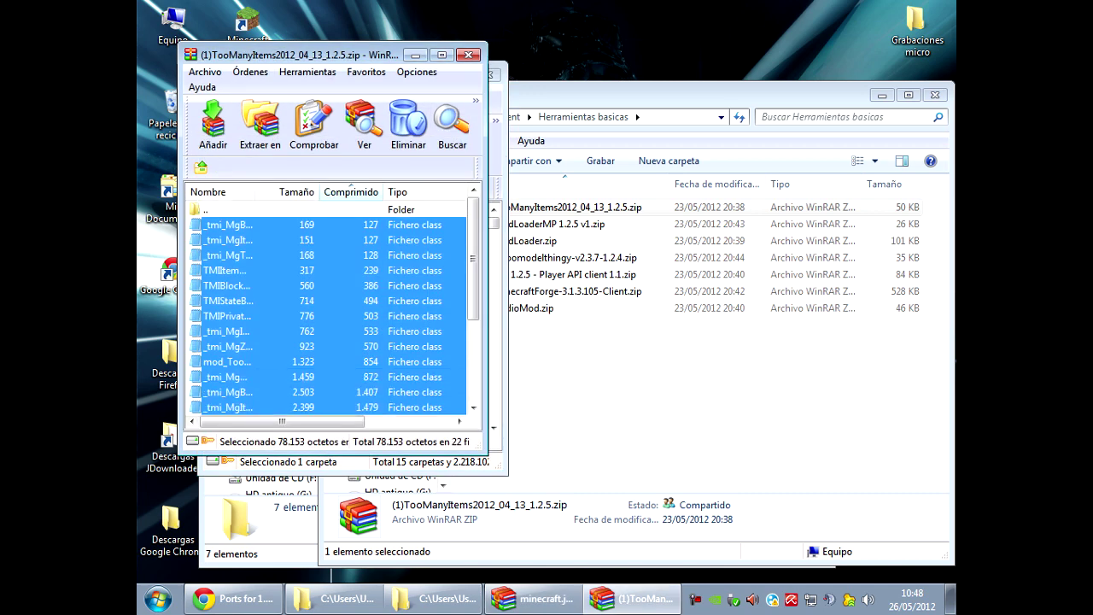
pyautogui.click(468, 55)
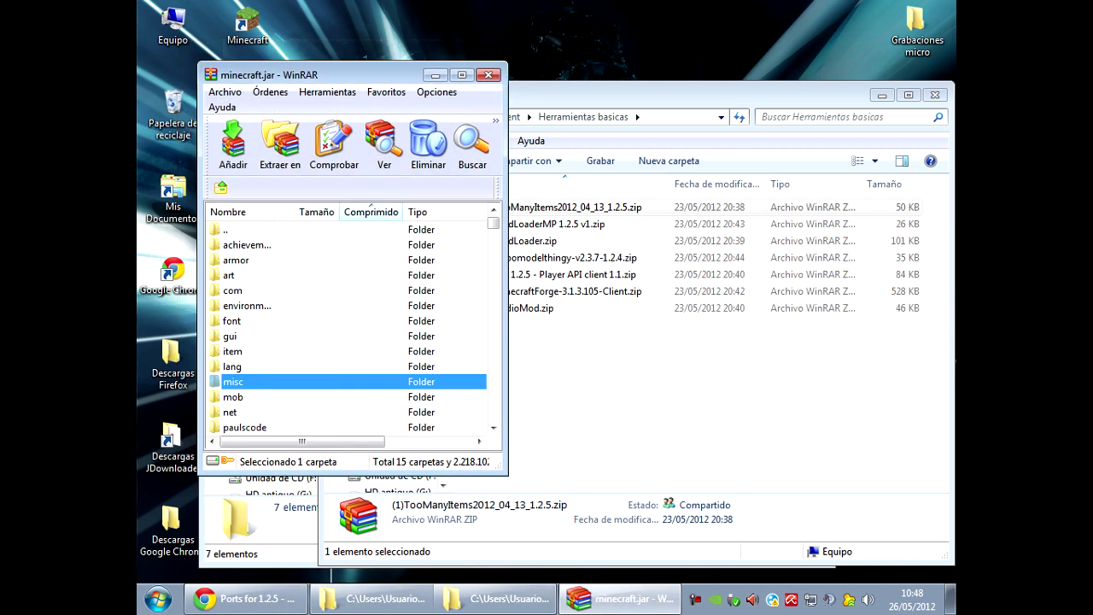
# Launch Minecraft and create a new single-player world named 'Mundo de Prueba'.
pyautogui.doubleClick(248, 26)
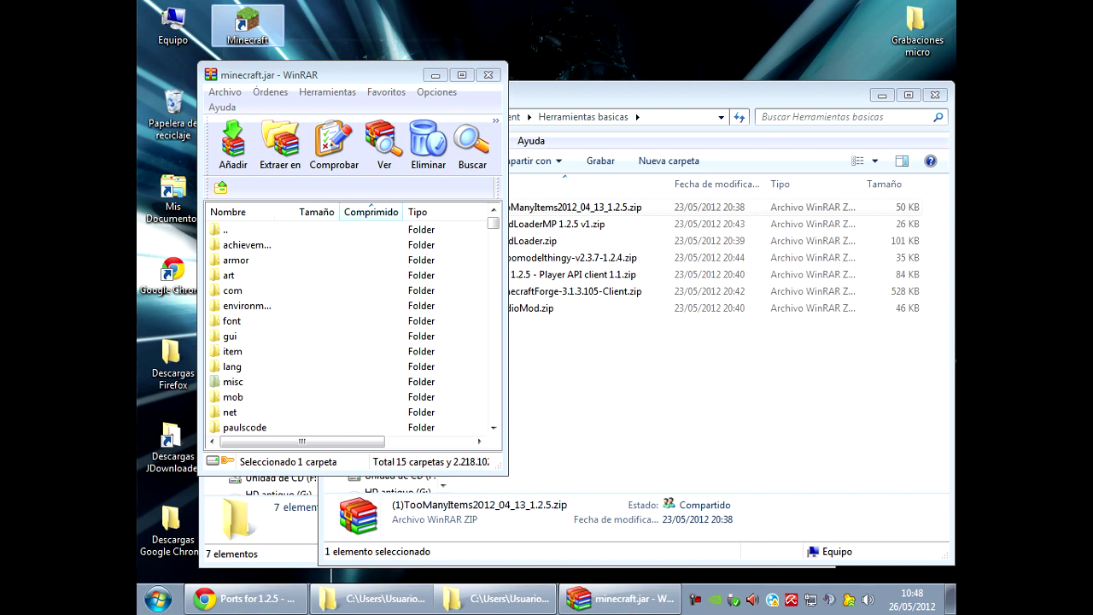
pyautogui.press('Return')
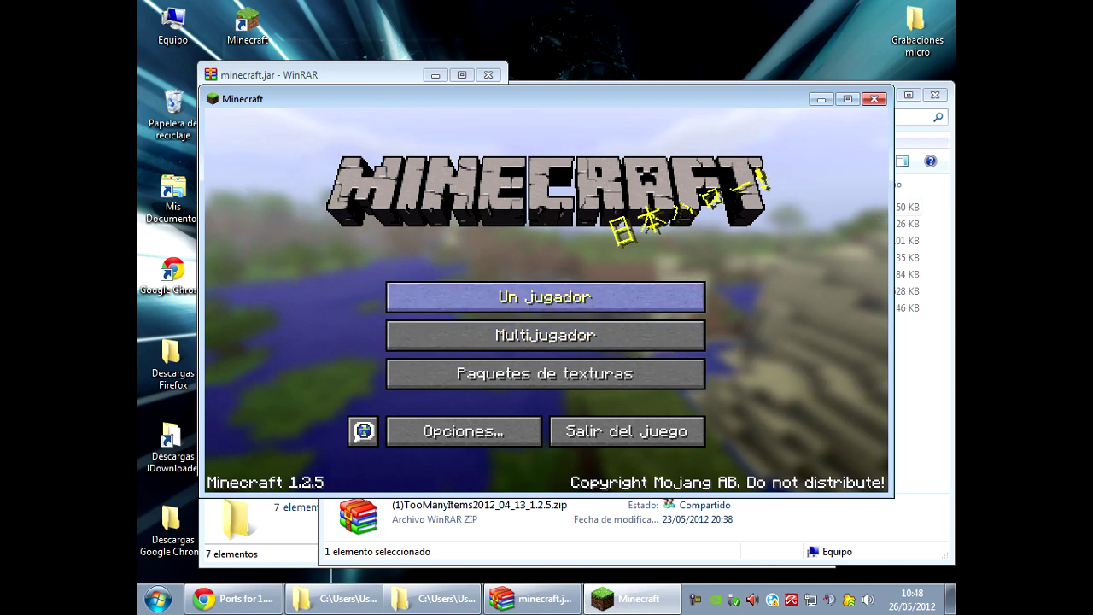
pyautogui.click(545, 296)
pyautogui.click(673, 423)
pyautogui.press('BackSpace')
pyautogui.press('BackSpace')
pyautogui.press('BackSpace')
pyautogui.press('BackSpace')
pyautogui.press('BackSpace')
pyautogui.press('BackSpace')
pyautogui.press('BackSpace')
pyautogui.press('BackSpace')
pyautogui.press('BackSpace')
pyautogui.press('BackSpace')
pyautogui.press('BackSpace')
pyautogui.write('Mundo de PR')
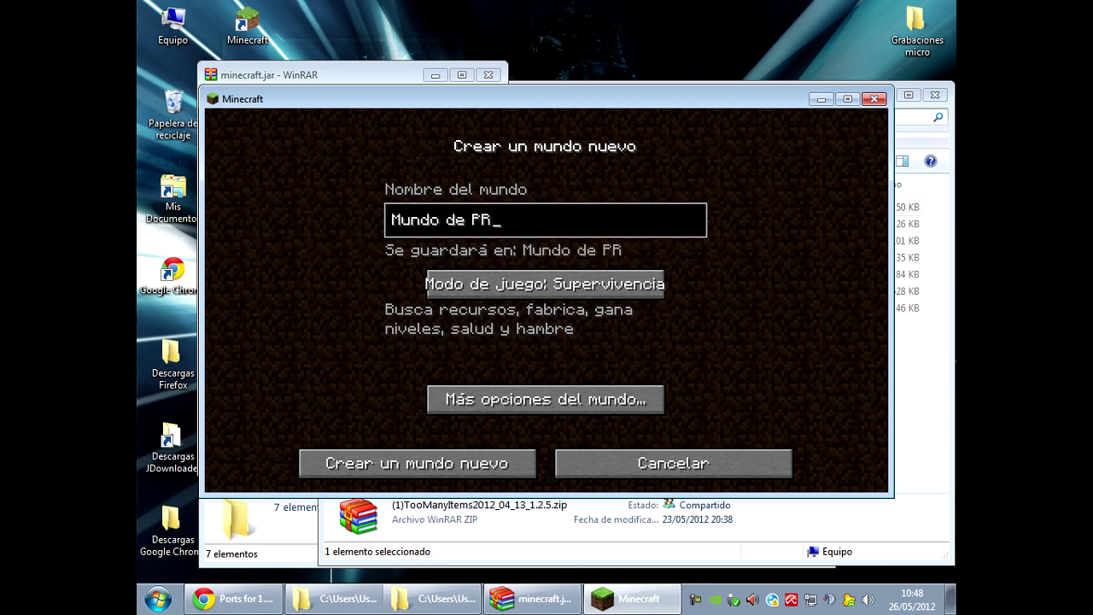
pyautogui.press('BackSpace')
pyautogui.write('rueba')
pyautogui.press('Return')
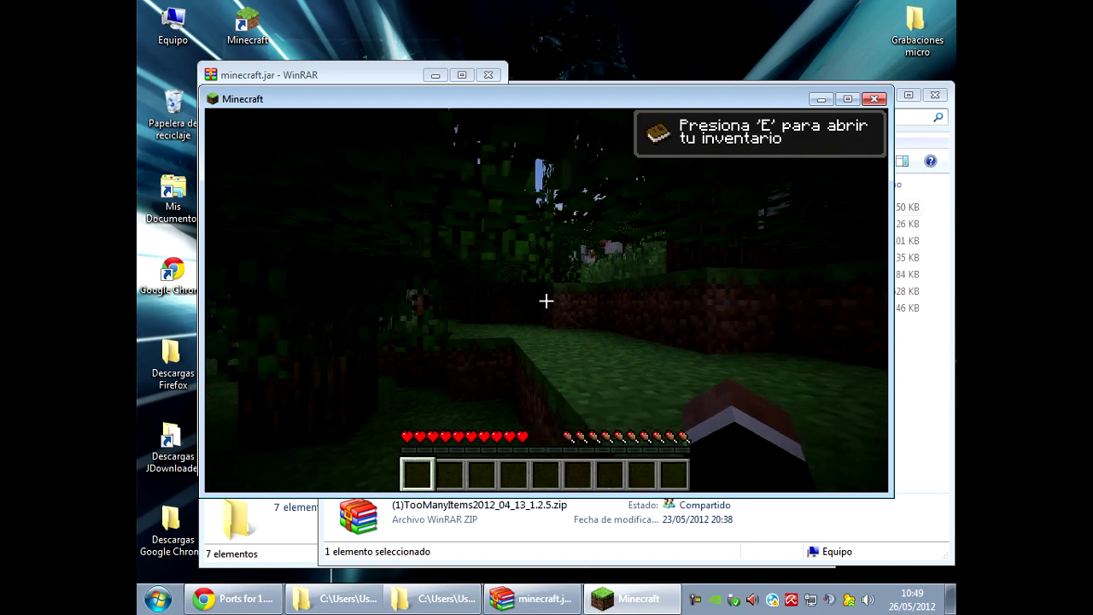
# Toggle the camera back to first-person and open the inventory with the TooManyItems panel.
pyautogui.press('F5')
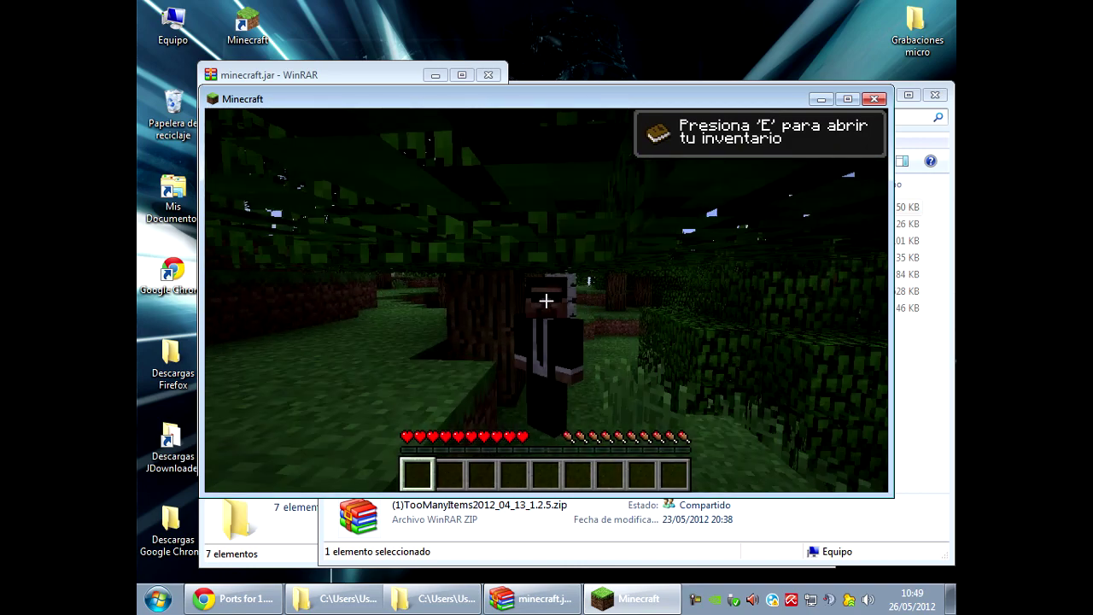
pyautogui.press('F5')
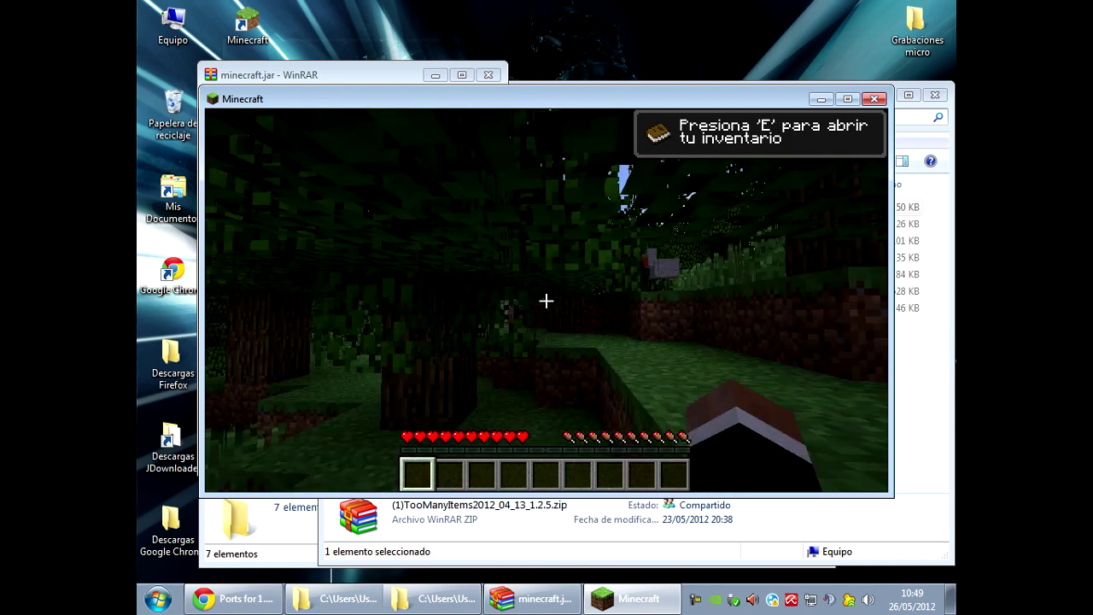
pyautogui.press('e')
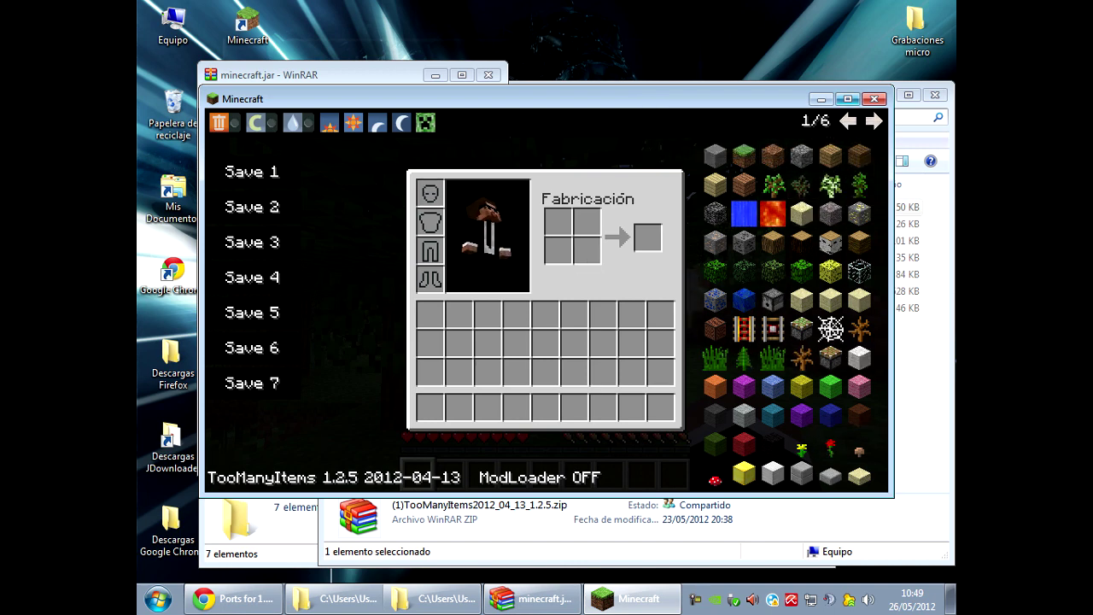
# Take a full stack of Eyes of Ender from TooManyItems and throw one in-game.
pyautogui.click(848, 121)
pyautogui.click(848, 121)
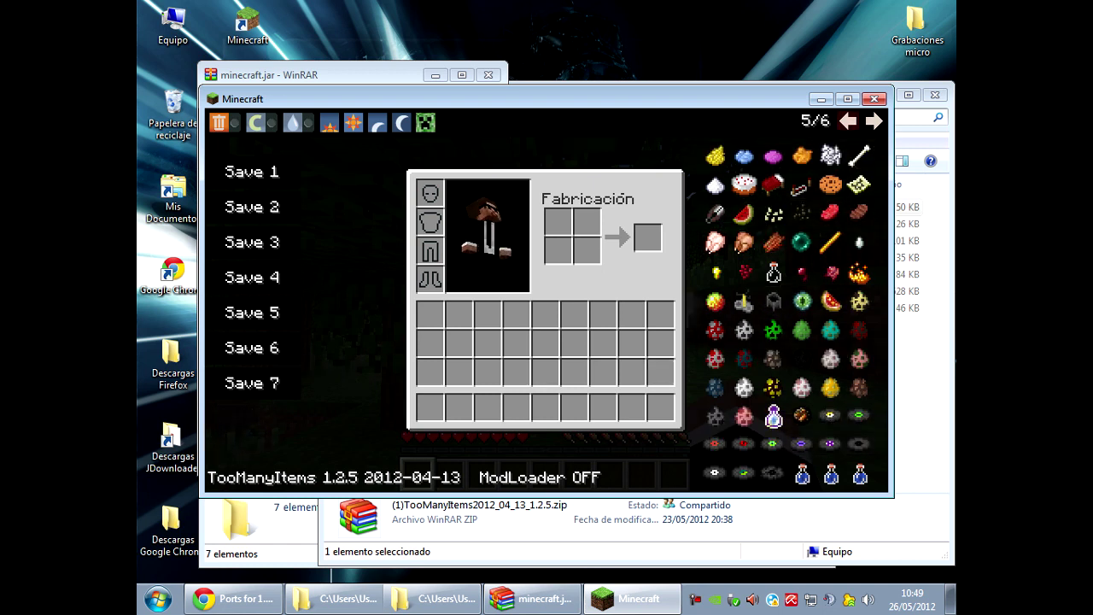
pyautogui.click(801, 300)
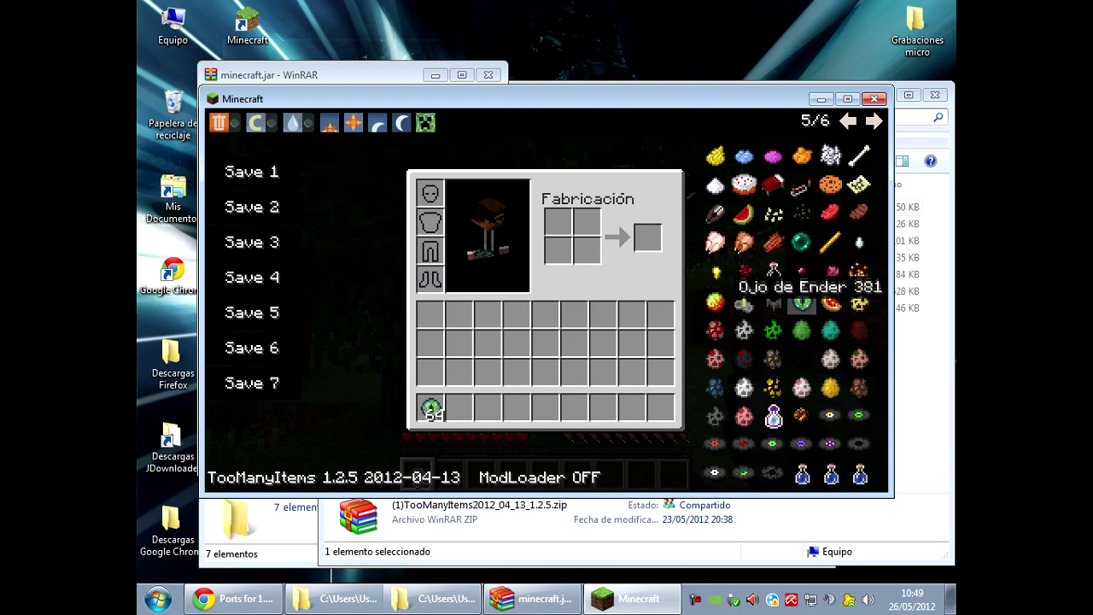
pyautogui.press('e')
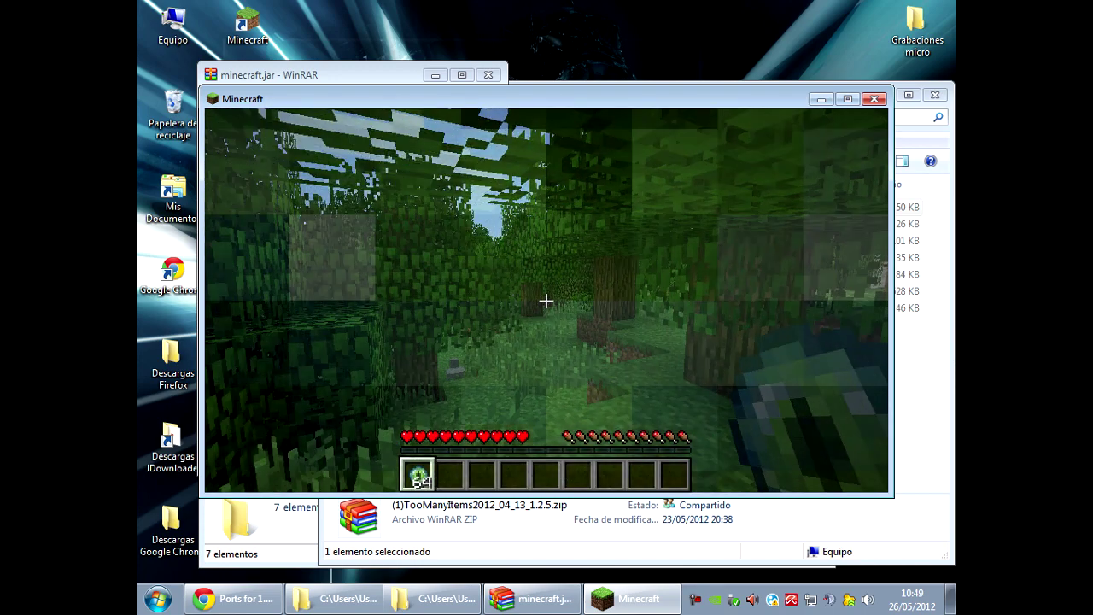
pyautogui.rightClick(546, 300)
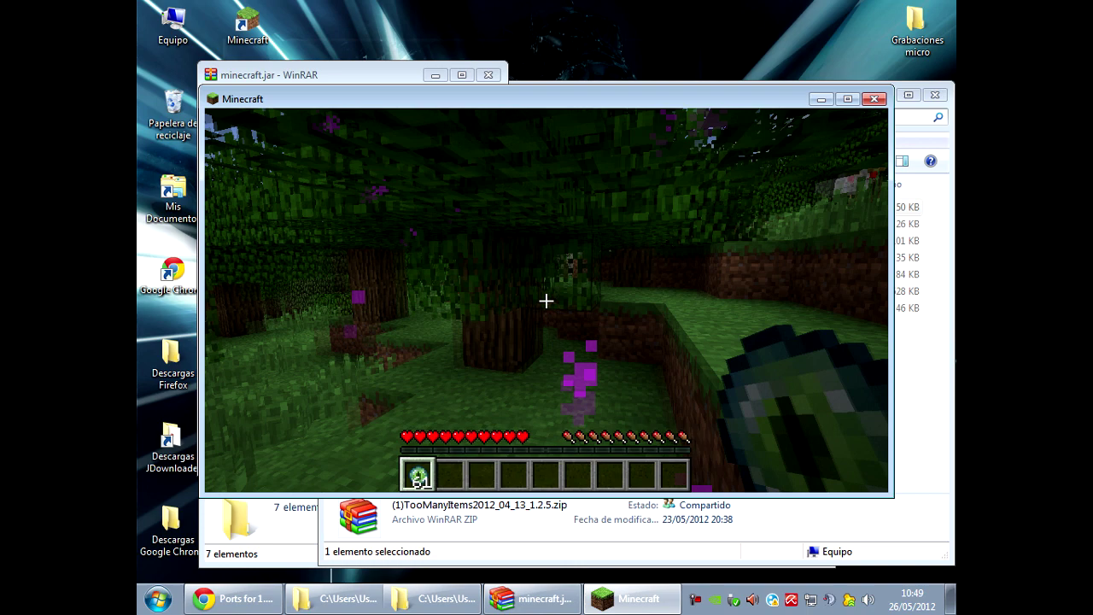
# Toggle TooManyItems creative mode on and back off, twice.
pyautogui.press('e')
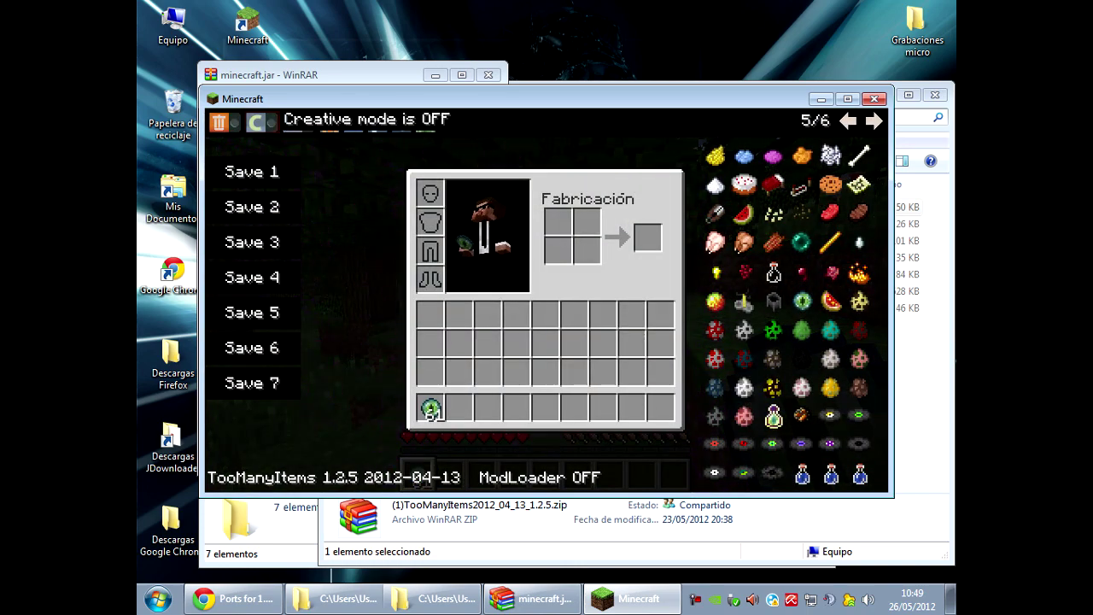
pyautogui.click(256, 122)
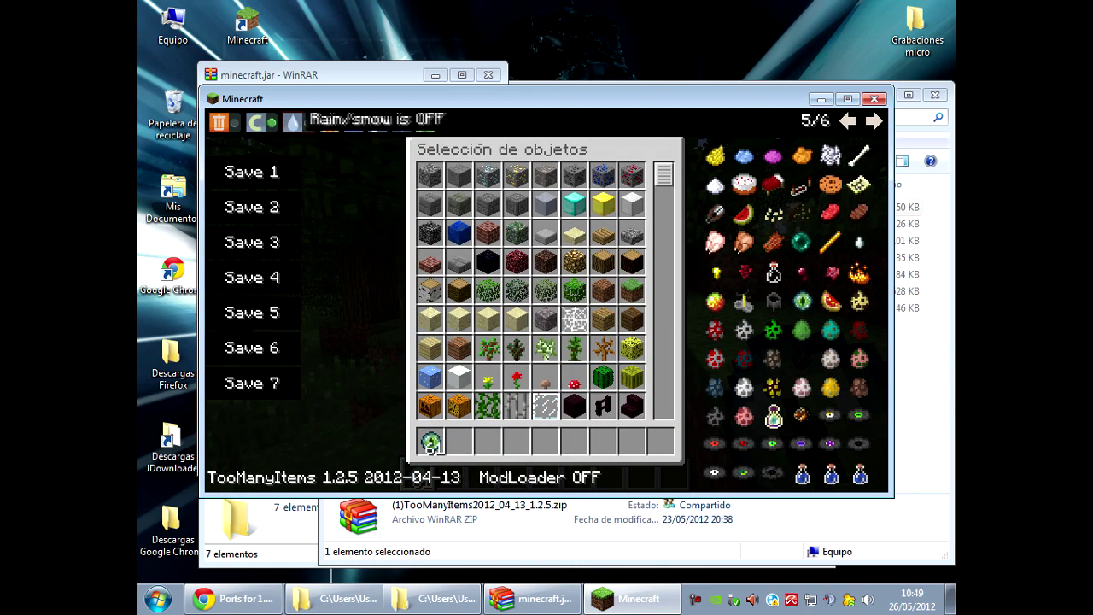
pyautogui.click(257, 122)
pyautogui.press('e')
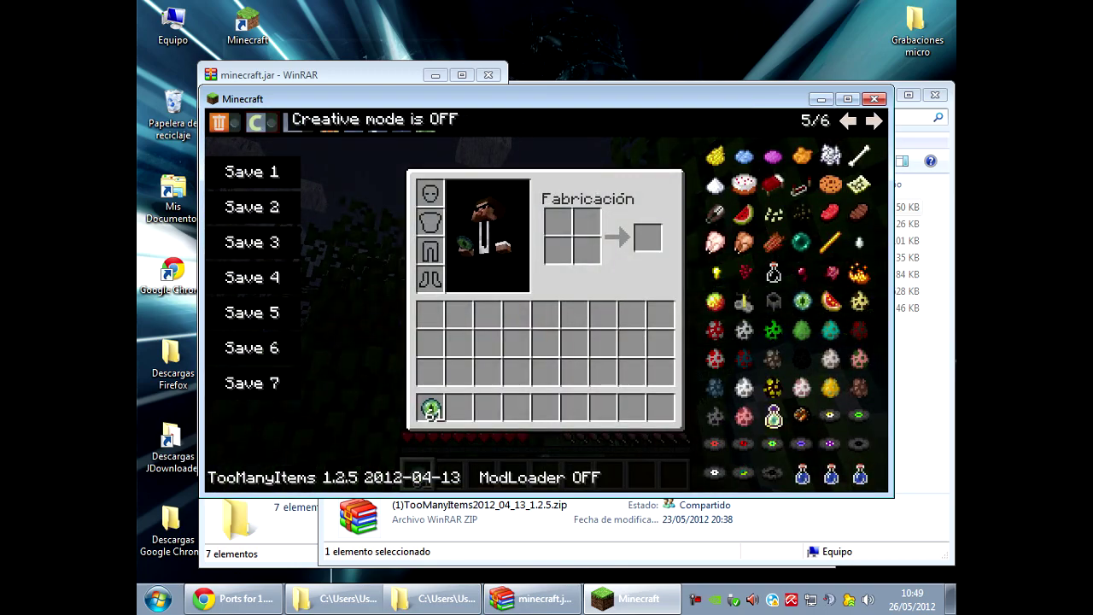
pyautogui.click(256, 122)
pyautogui.click(256, 122)
# Lower the music volume to 11% and the sound volume to 6% in Opciones.
pyautogui.press('e')
pyautogui.press('Escape')
pyautogui.click(544, 350)
pyautogui.moveTo(531, 187); pyautogui.dragTo(330, 187)
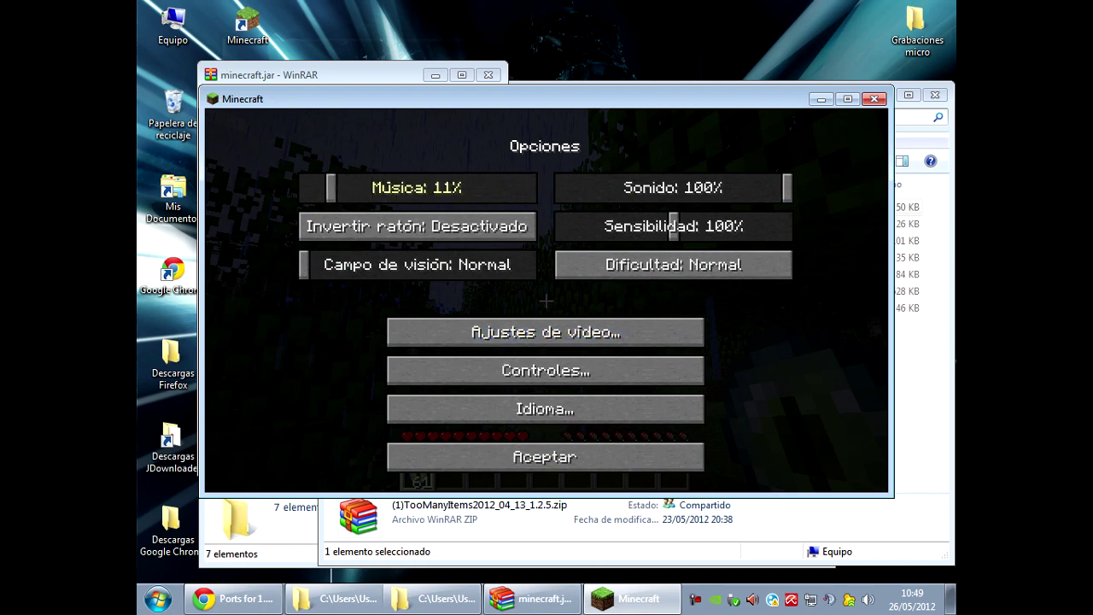
pyautogui.moveTo(787, 187); pyautogui.dragTo(572, 188)
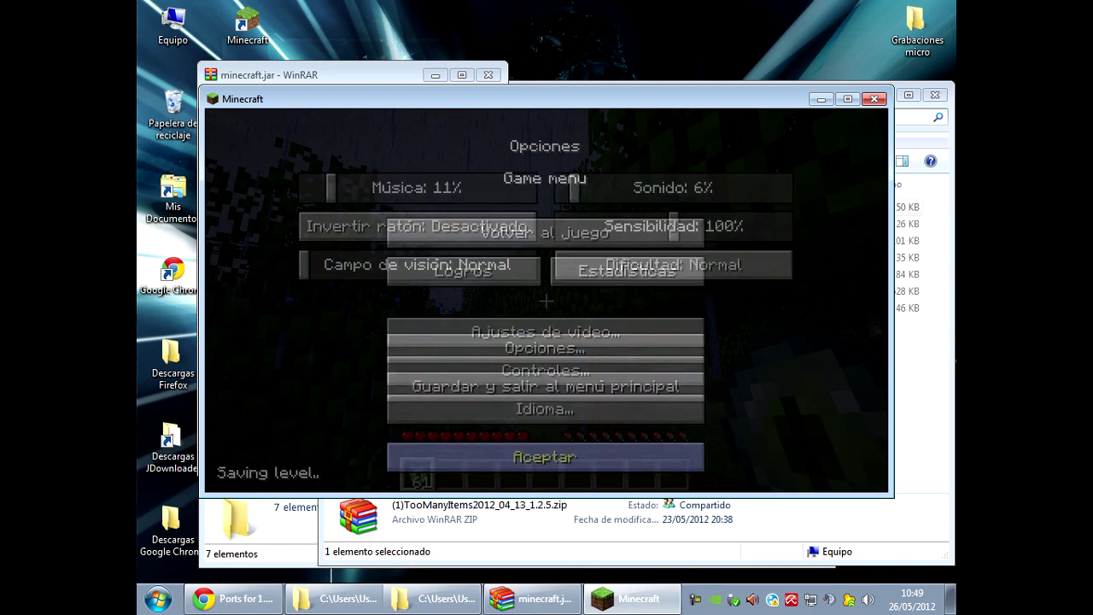
pyautogui.press('Escape')
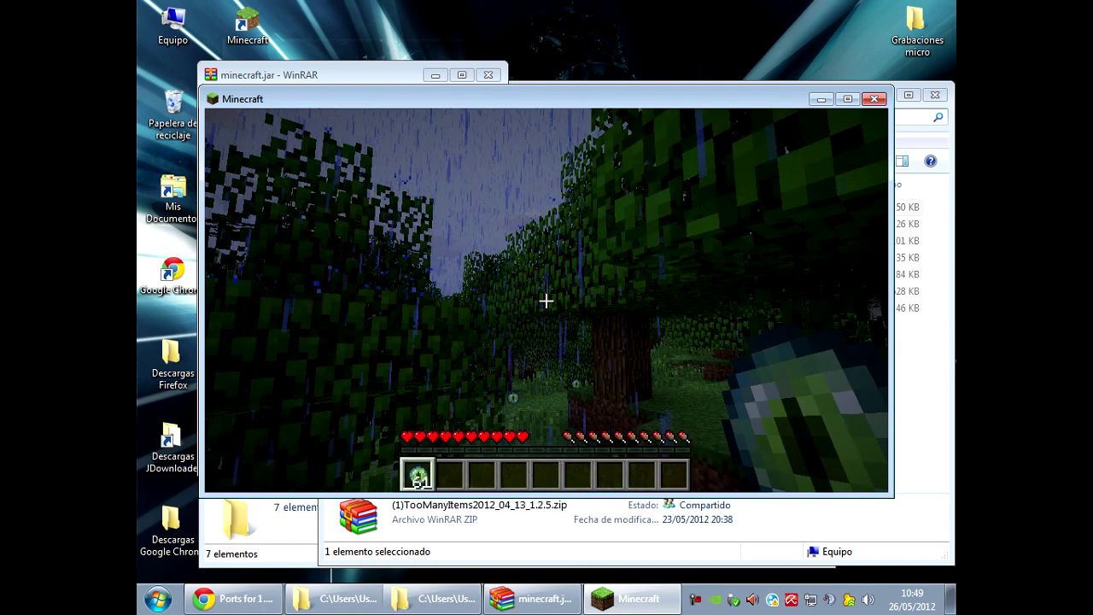
# Set the difficulty to Fácil from the TooManyItems creeper icon.
pyautogui.press('e')
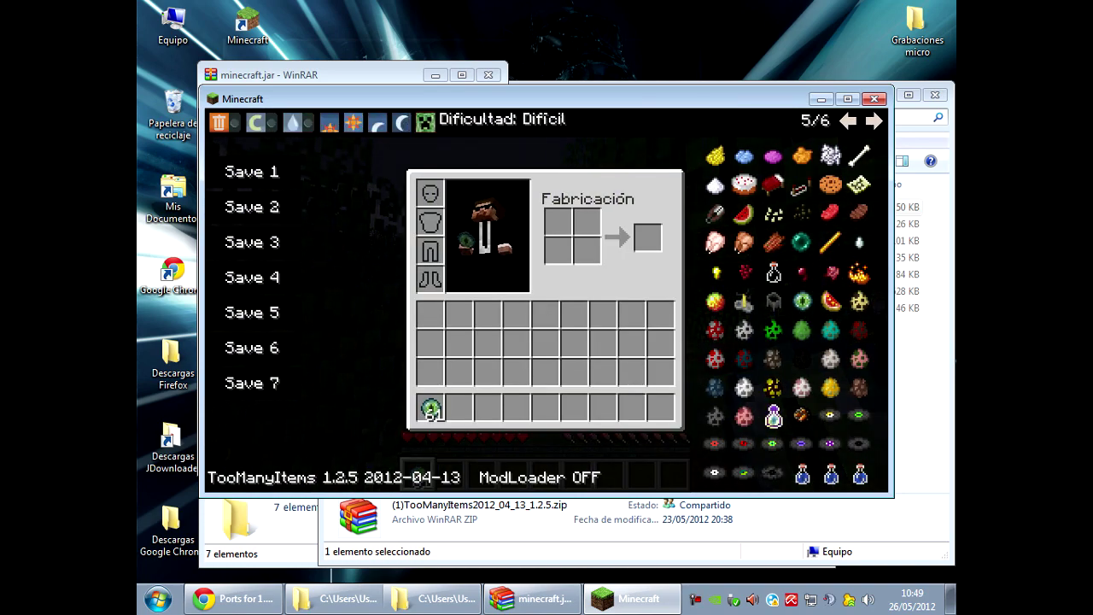
pyautogui.click(425, 122)
pyautogui.click(425, 122)
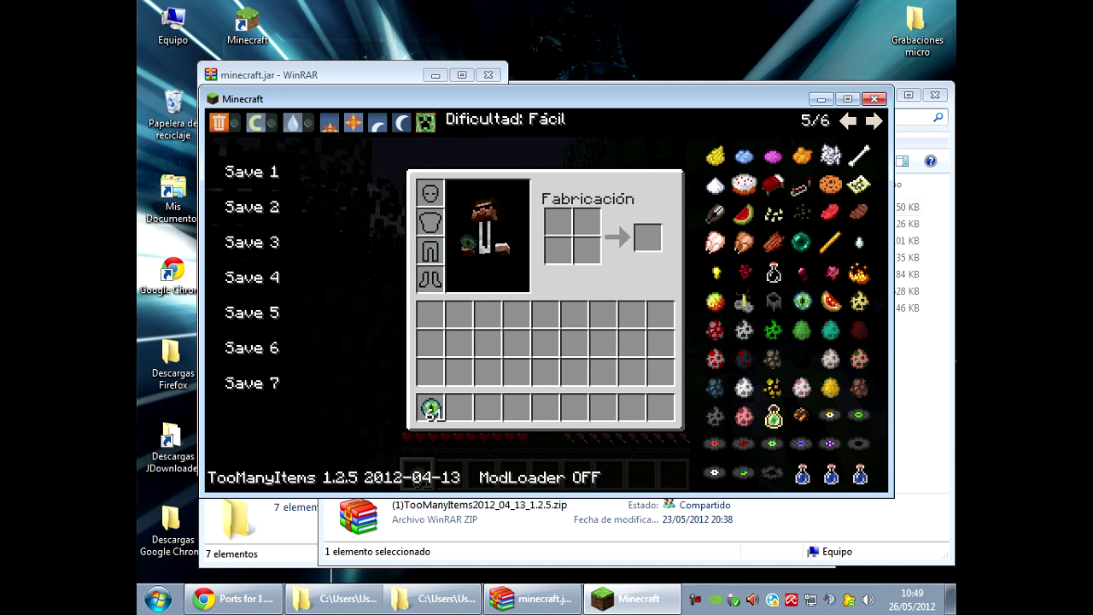
# Delete the Eye of Ender stack from the hotbar and hide the TooManyItems overlay.
pyautogui.click(221, 122)
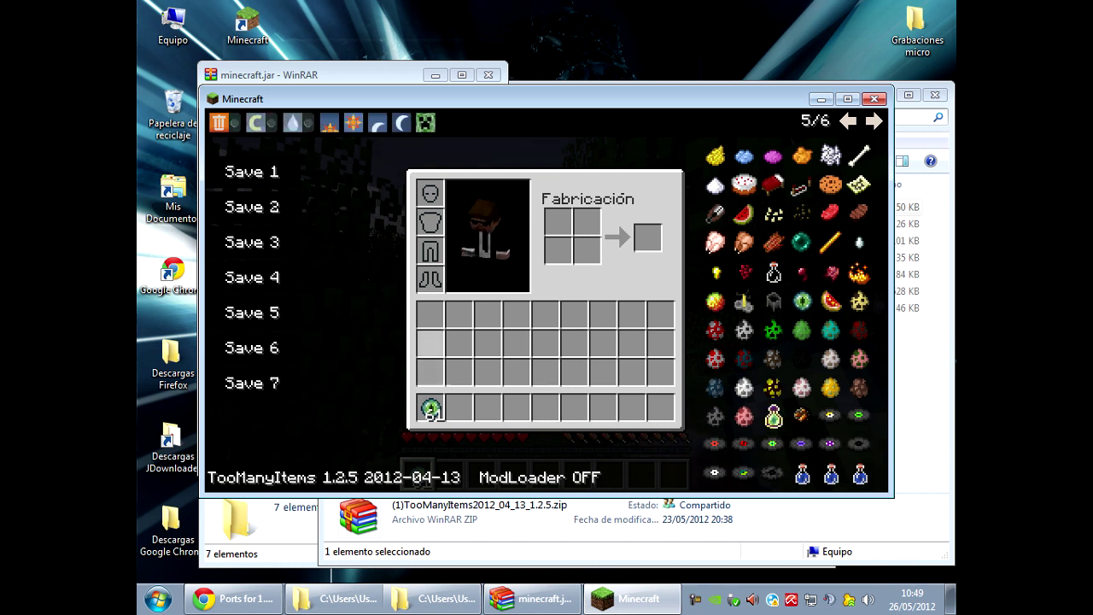
pyautogui.click(432, 410)
pyautogui.click(714, 300)
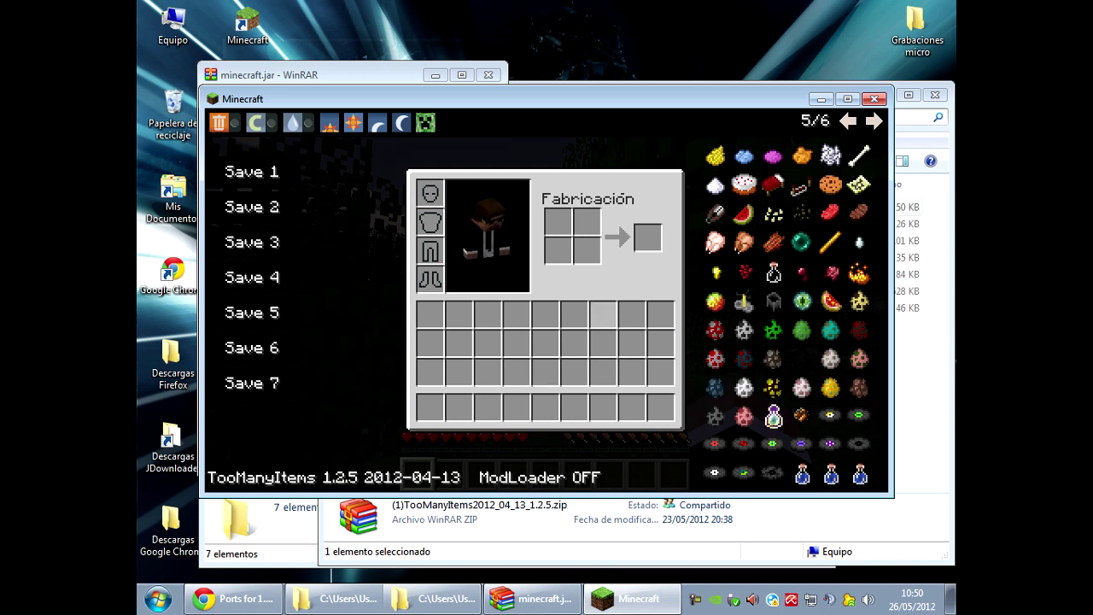
pyautogui.press('o')
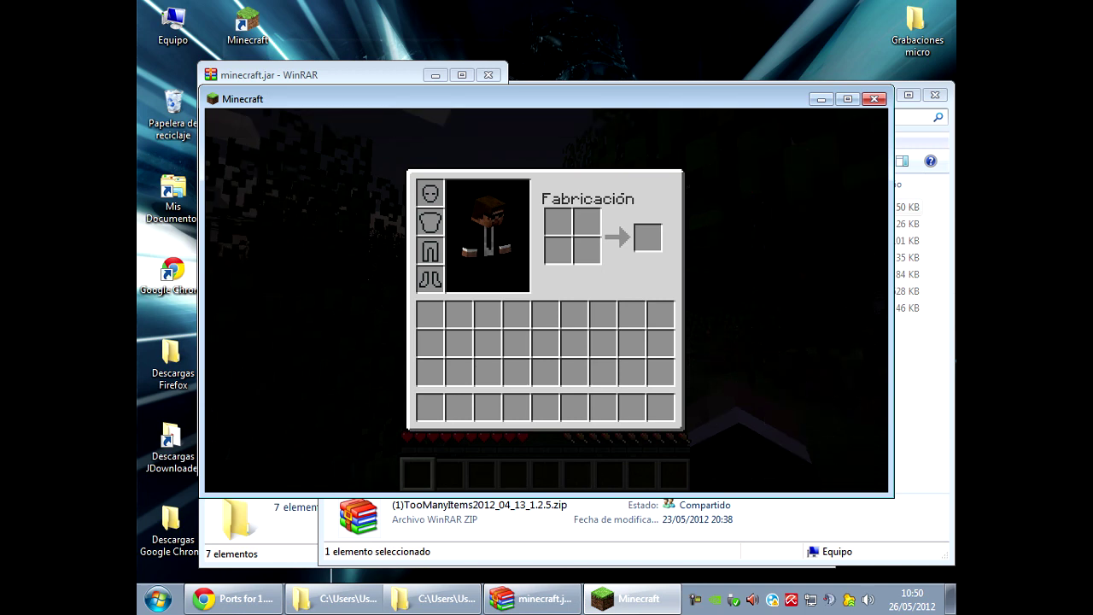
pyautogui.press('e')
pyautogui.press('e')
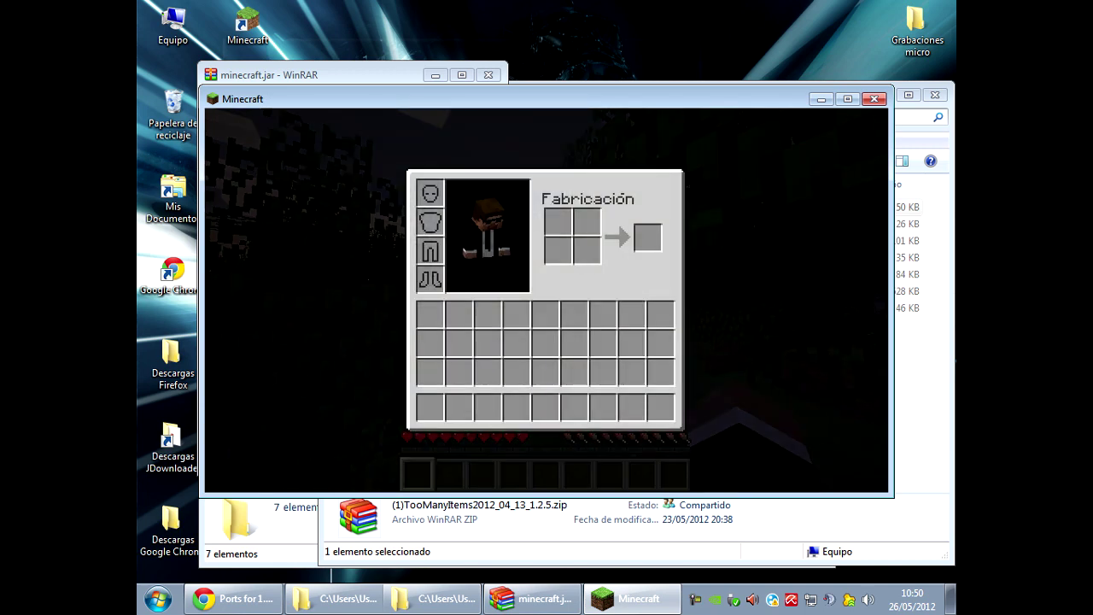
# Close Minecraft and open ModLoader.zip from the mods folder.
pyautogui.click(874, 100)
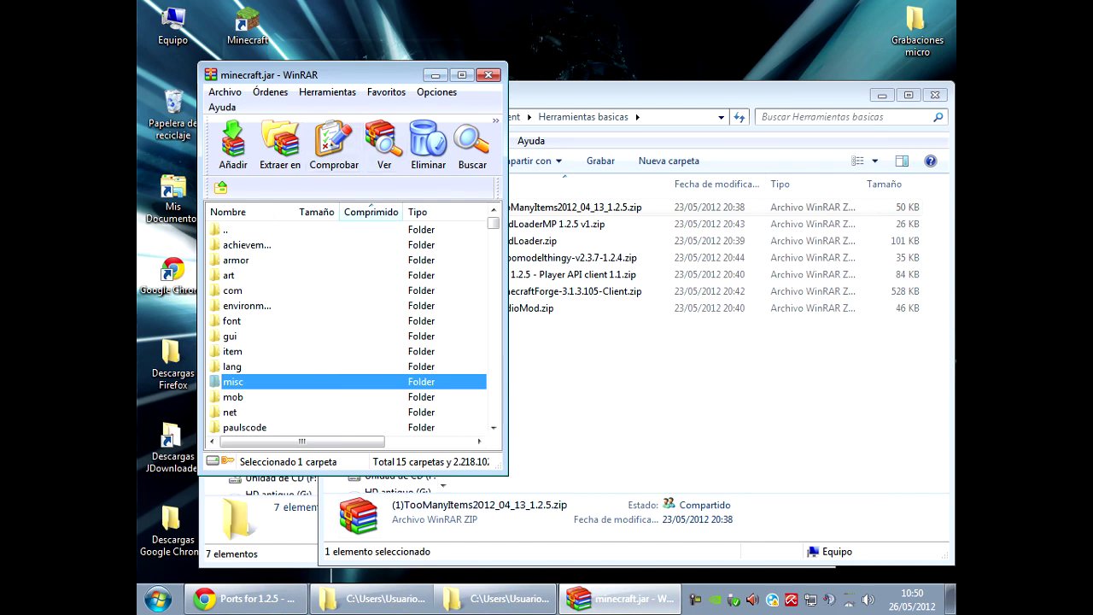
pyautogui.click(547, 147)
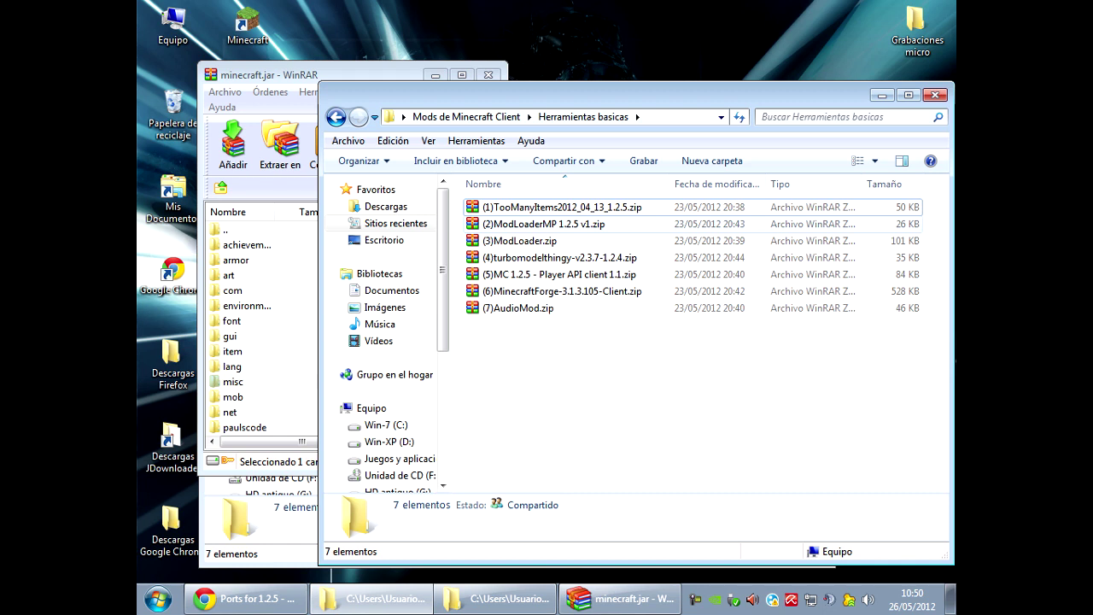
pyautogui.click(520, 241)
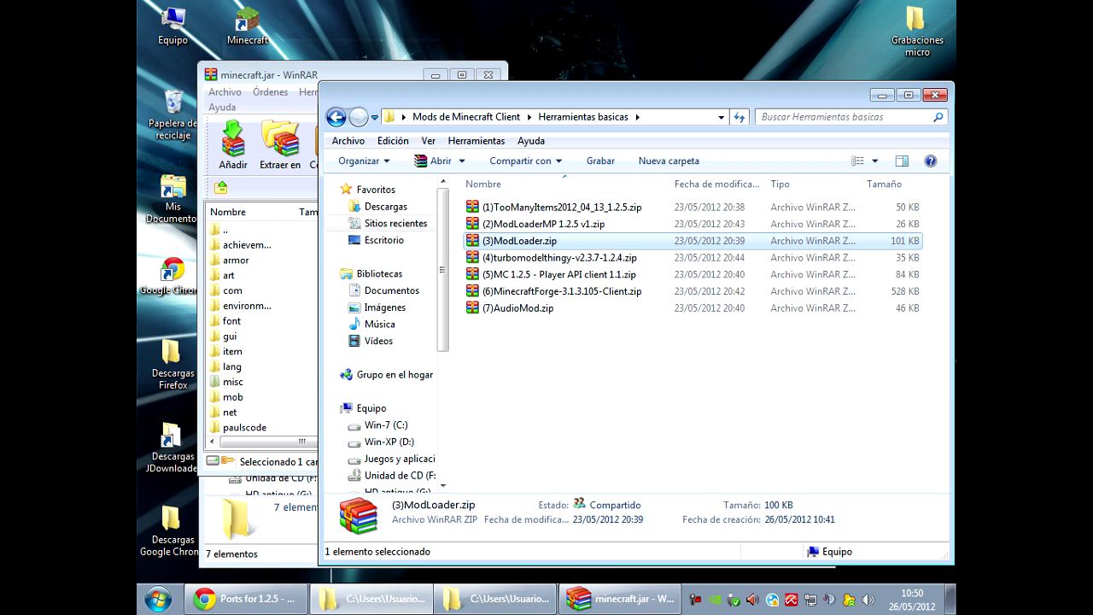
pyautogui.press('Return')
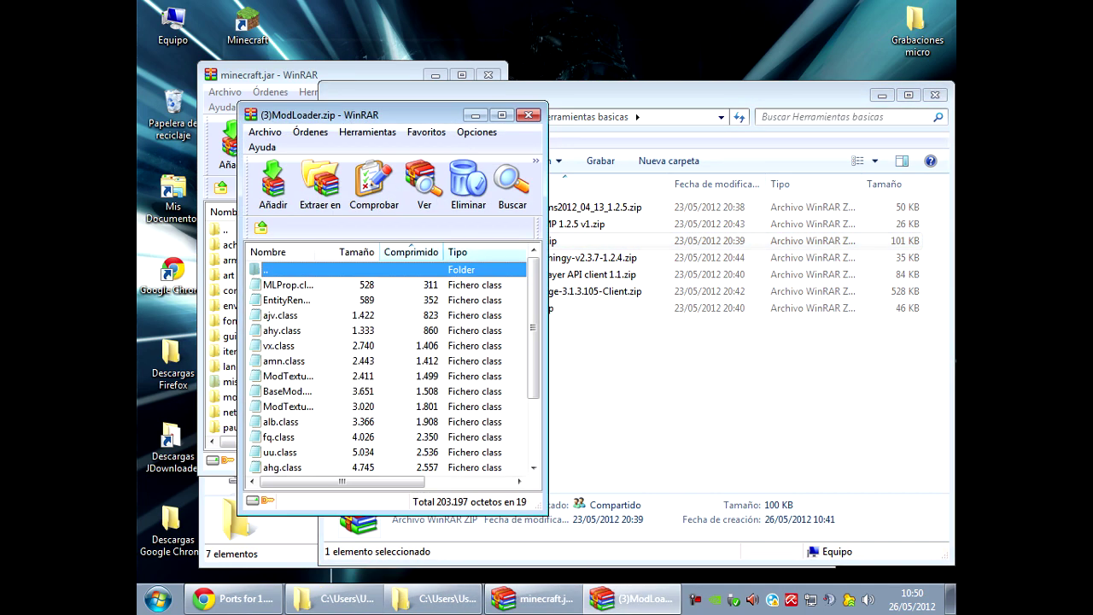
# Copy all ModLoader class files into minecraft.jar and confirm the addition.
pyautogui.press('Down')
pyautogui.hotkey('shift', 'End')
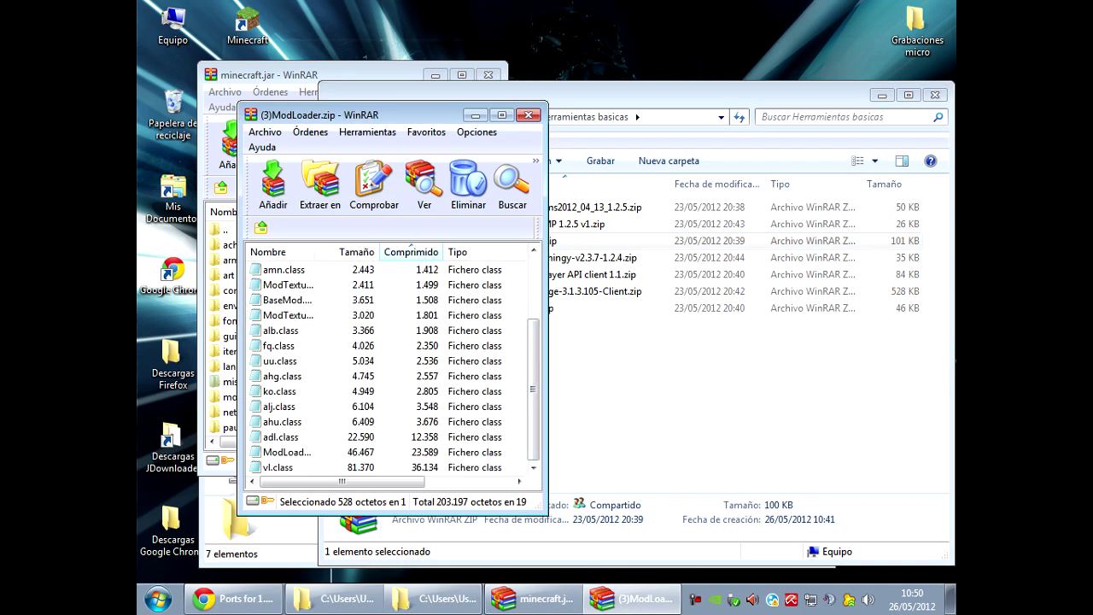
pyautogui.hotkey('alt', 'Tab')
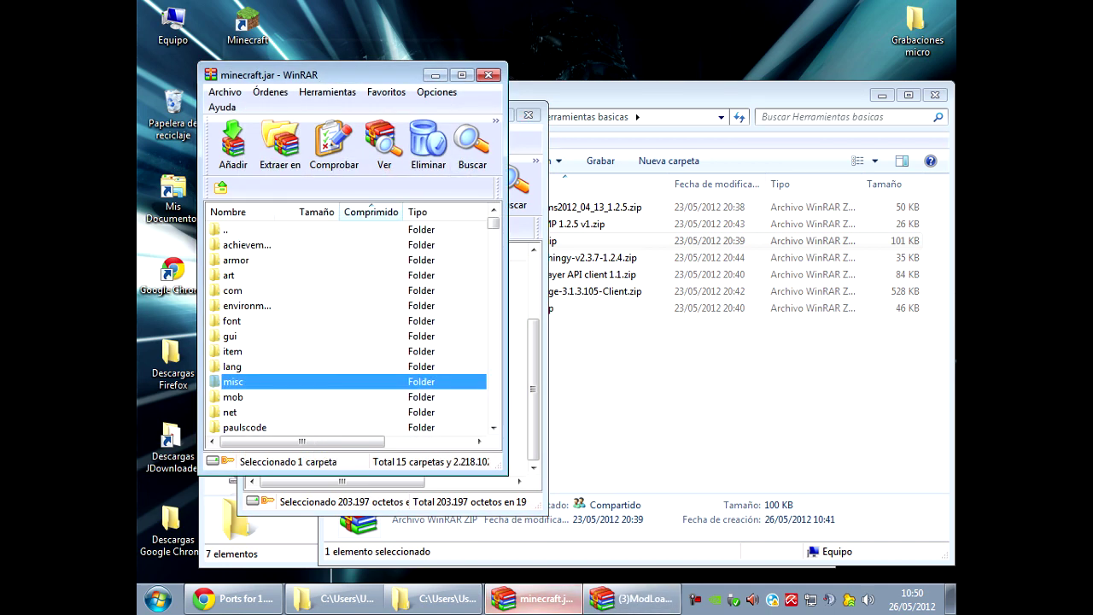
pyautogui.hotkey('ctrl', 'v')
pyautogui.press('Return')
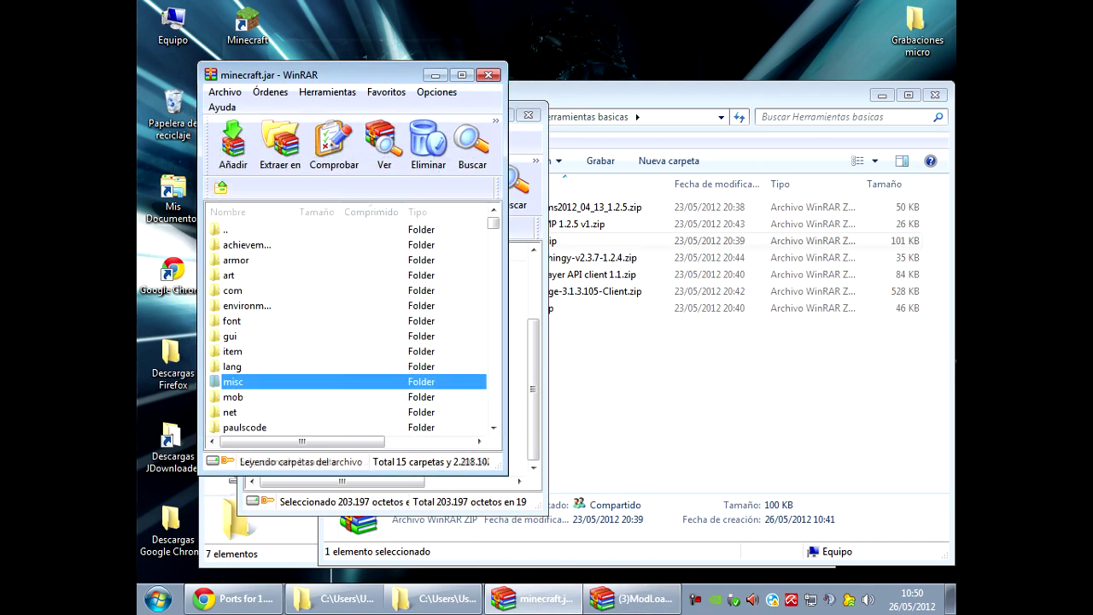
pyautogui.press('super+d')
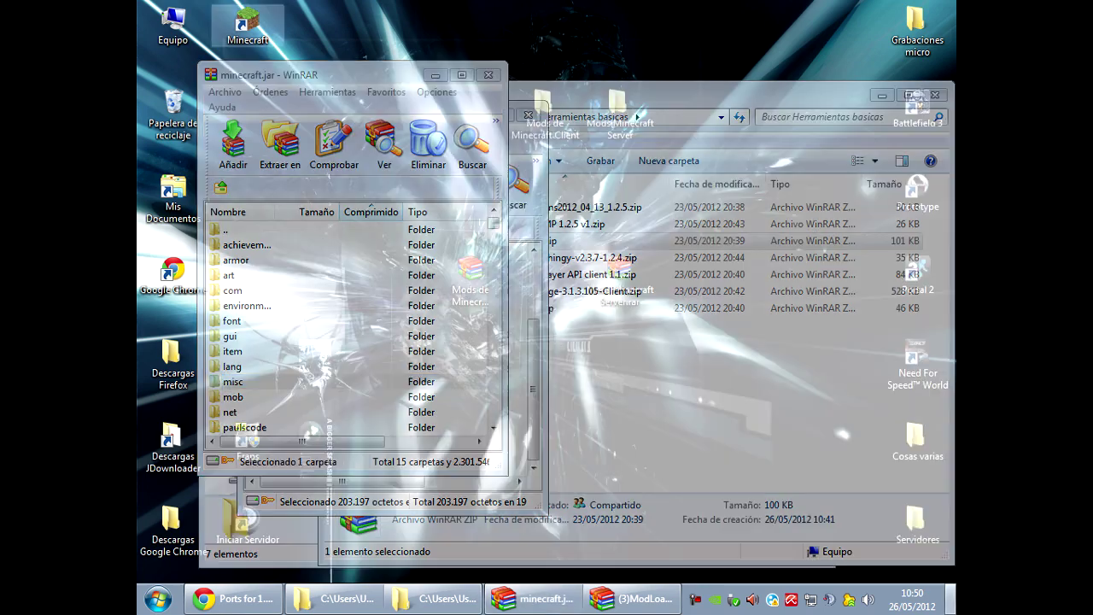
pyautogui.press('Return')
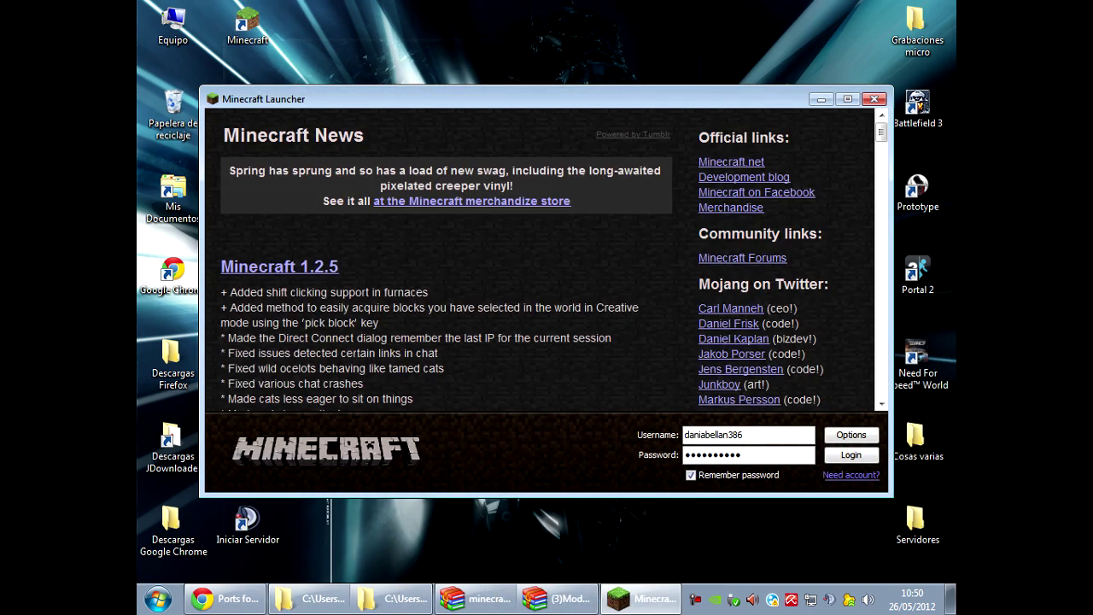
pyautogui.press('Return')
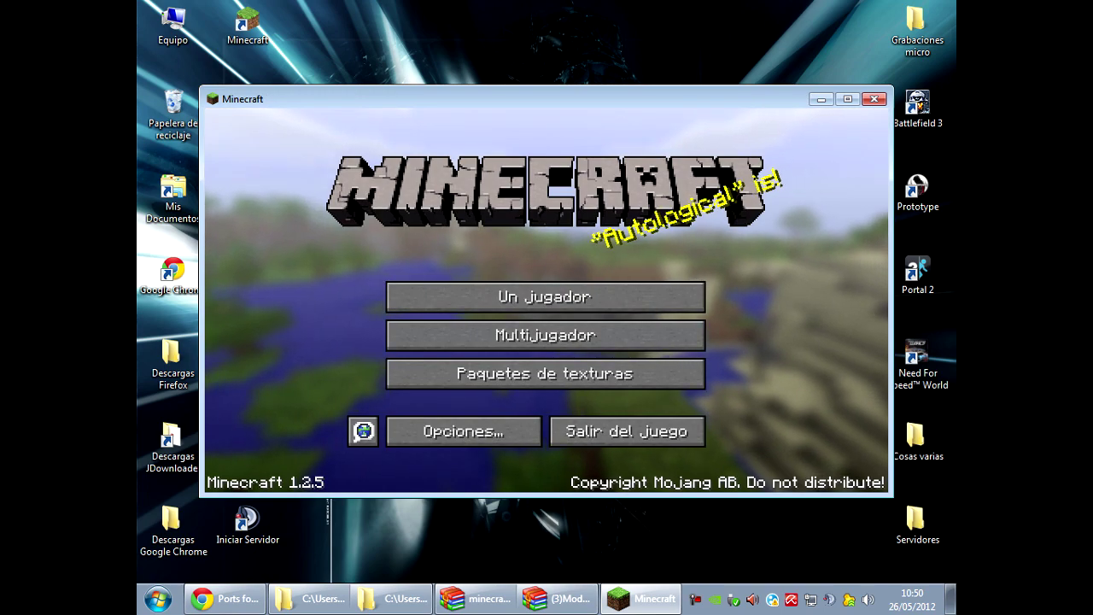
pyautogui.click(615, 296)
pyautogui.click(671, 463)
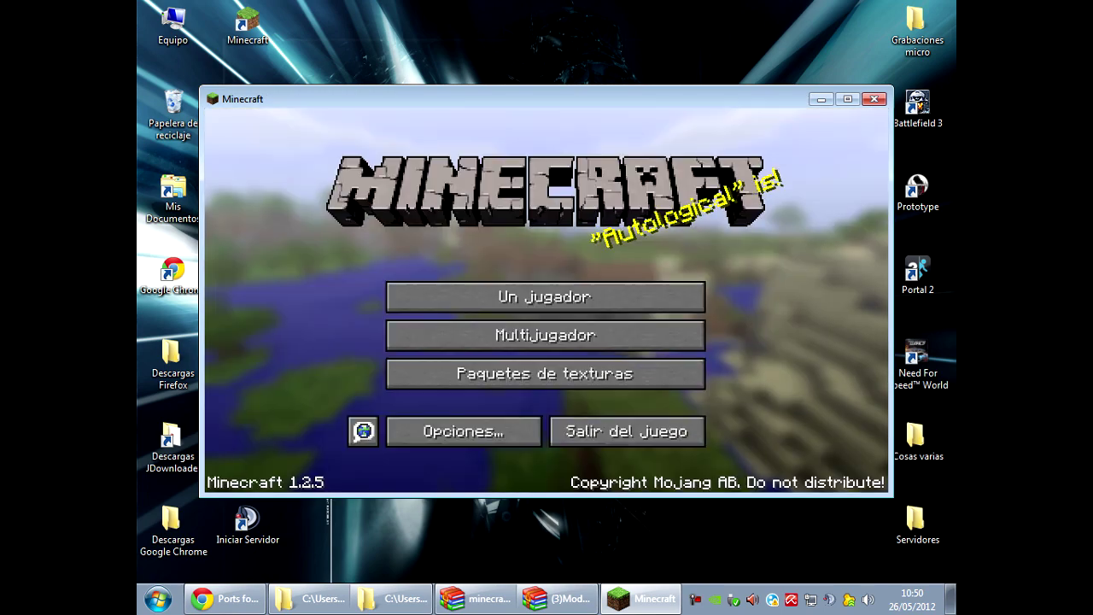
pyautogui.click(627, 430)
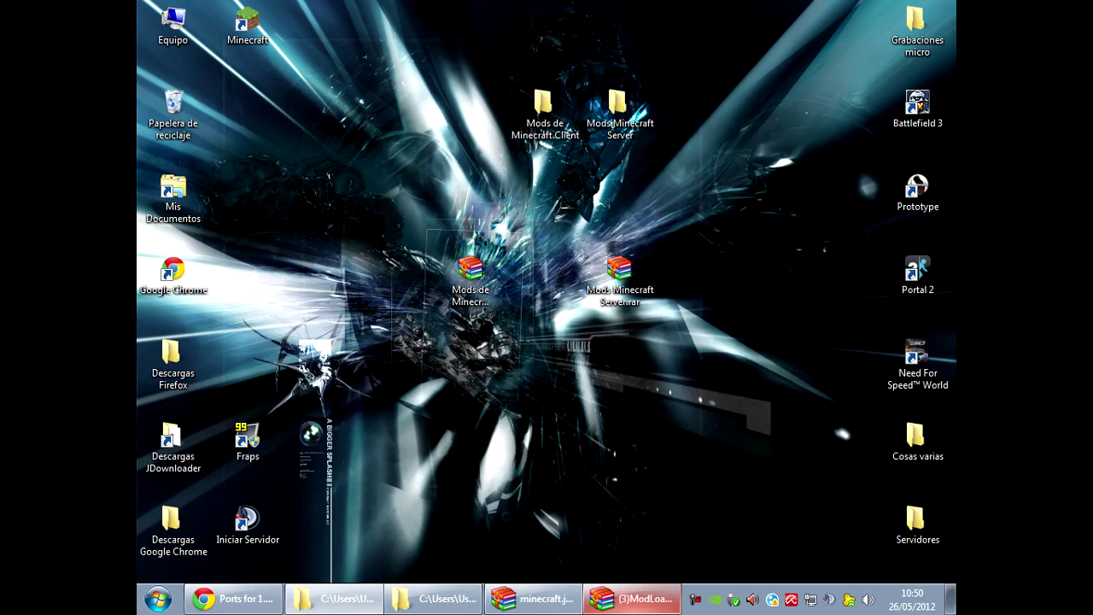
# Close the ModLoader archive and open ModLoaderMP 1.2.5 v1.zip.
pyautogui.click(634, 598)
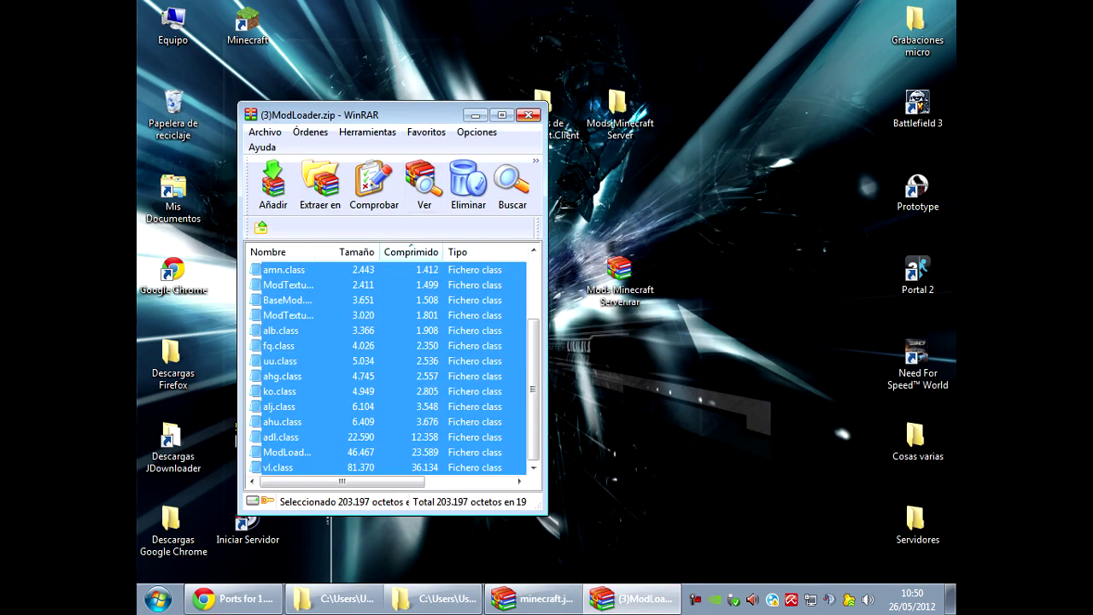
pyautogui.click(529, 115)
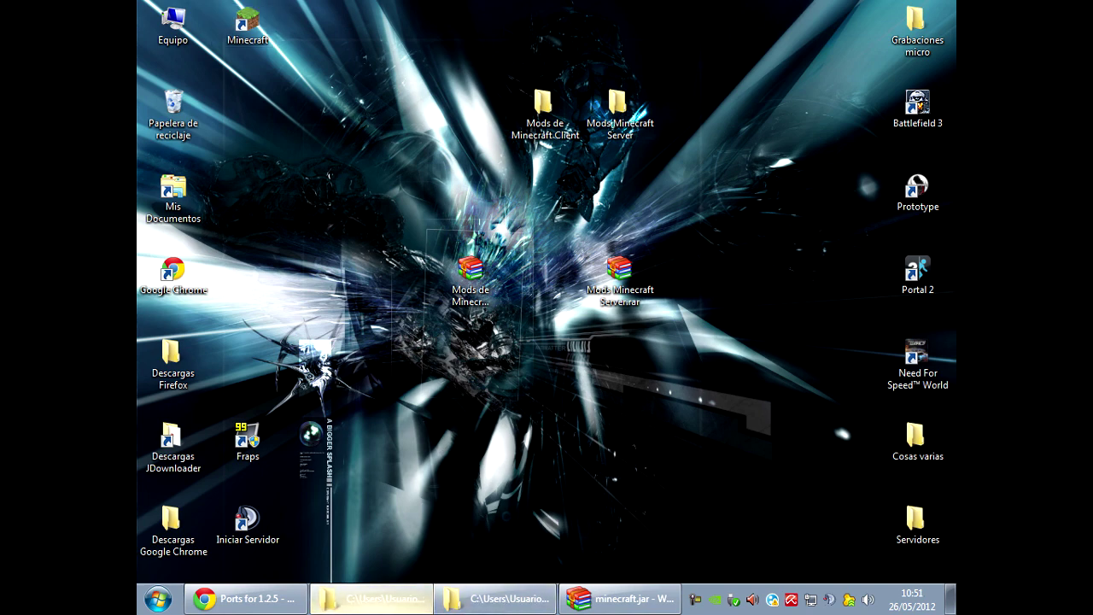
pyautogui.click(372, 598)
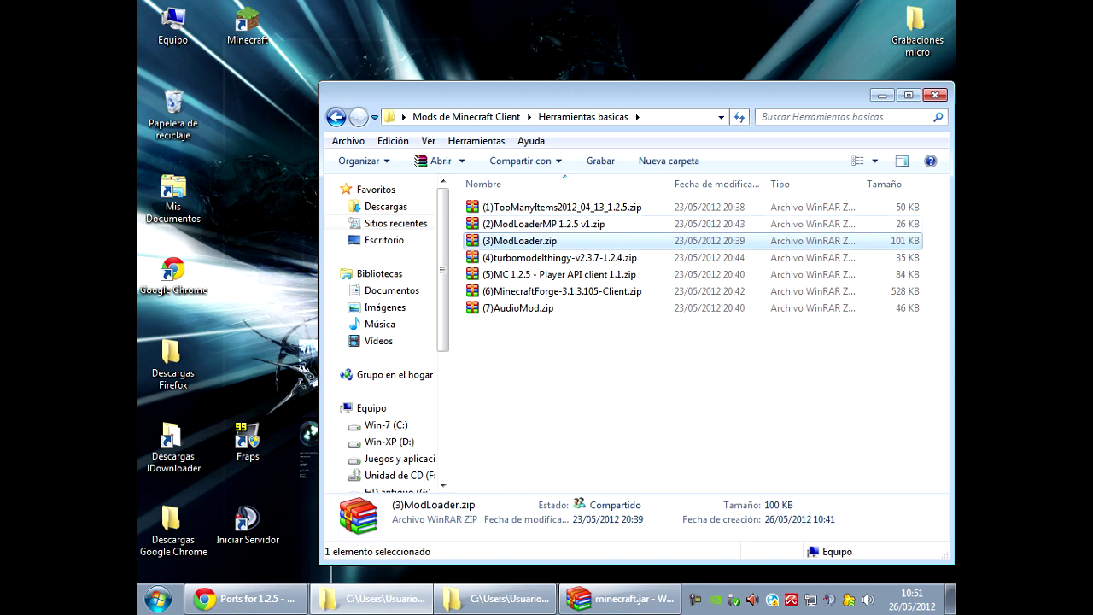
pyautogui.doubleClick(544, 224)
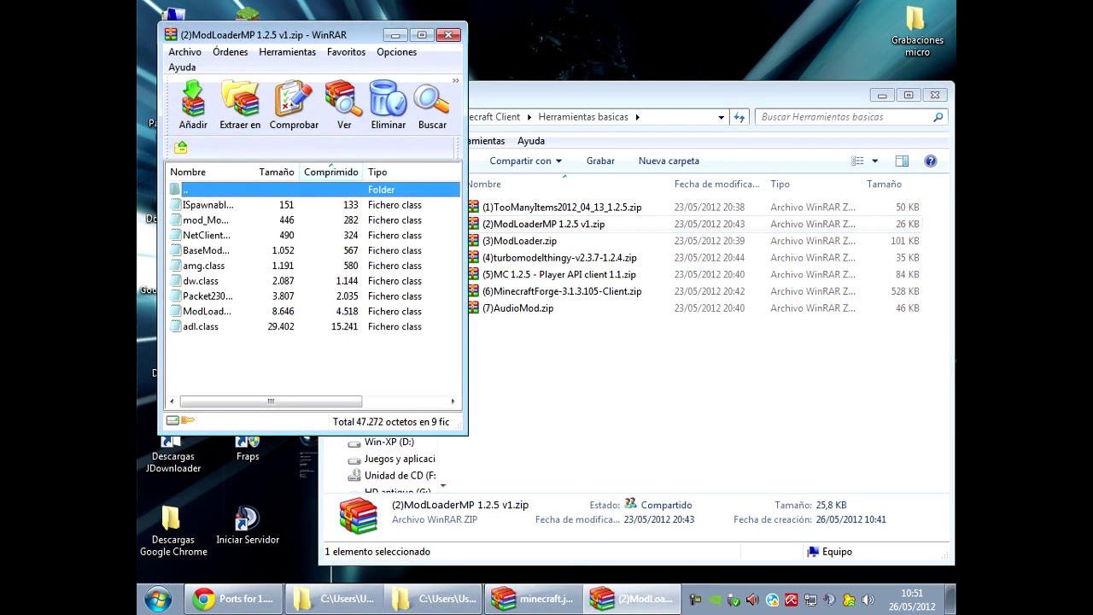
# Add all nine ModLoaderMP class files into minecraft.jar, then close the archive.
pyautogui.hotkey('ctrl', 'a')
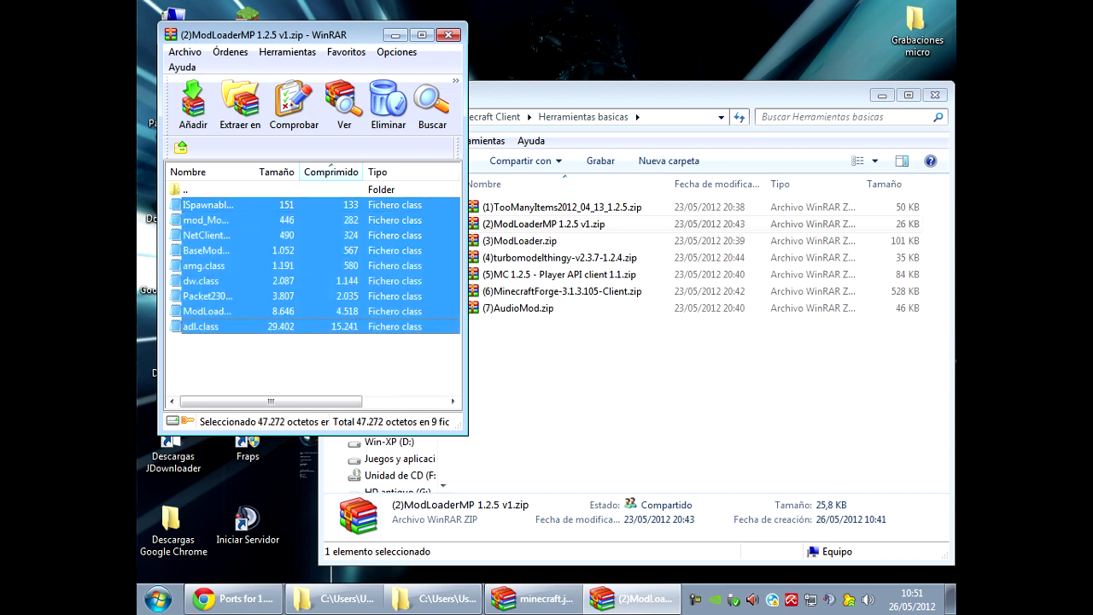
pyautogui.moveTo(205, 256); pyautogui.dragTo(233, 382)
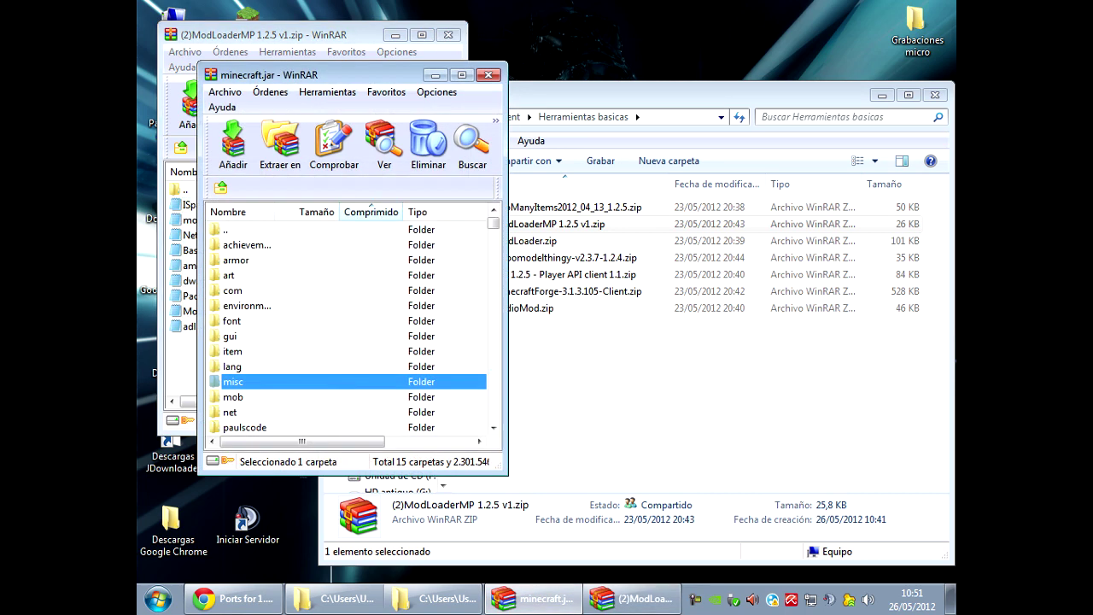
pyautogui.press('Return')
pyautogui.click(452, 35)
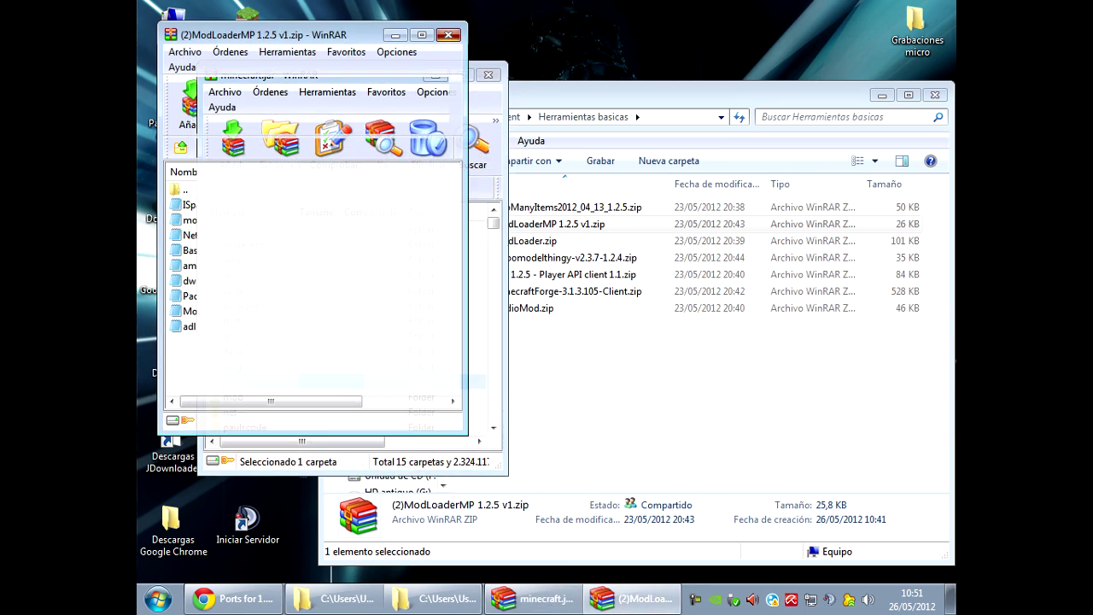
# Launch Minecraft to test the modded jar, then close the game.
pyautogui.click(248, 26)
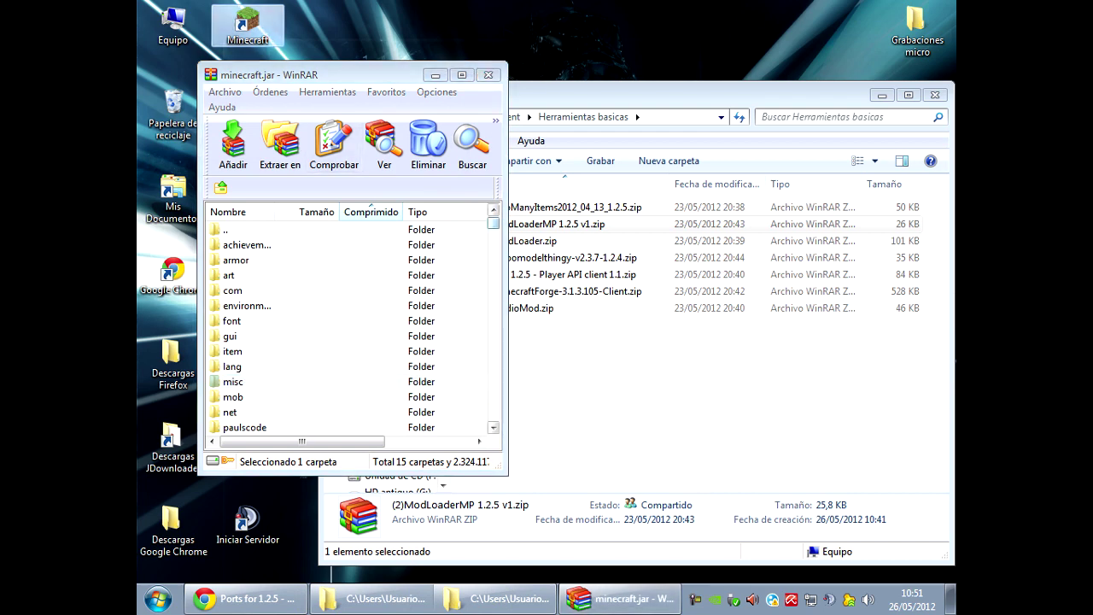
pyautogui.press('Return')
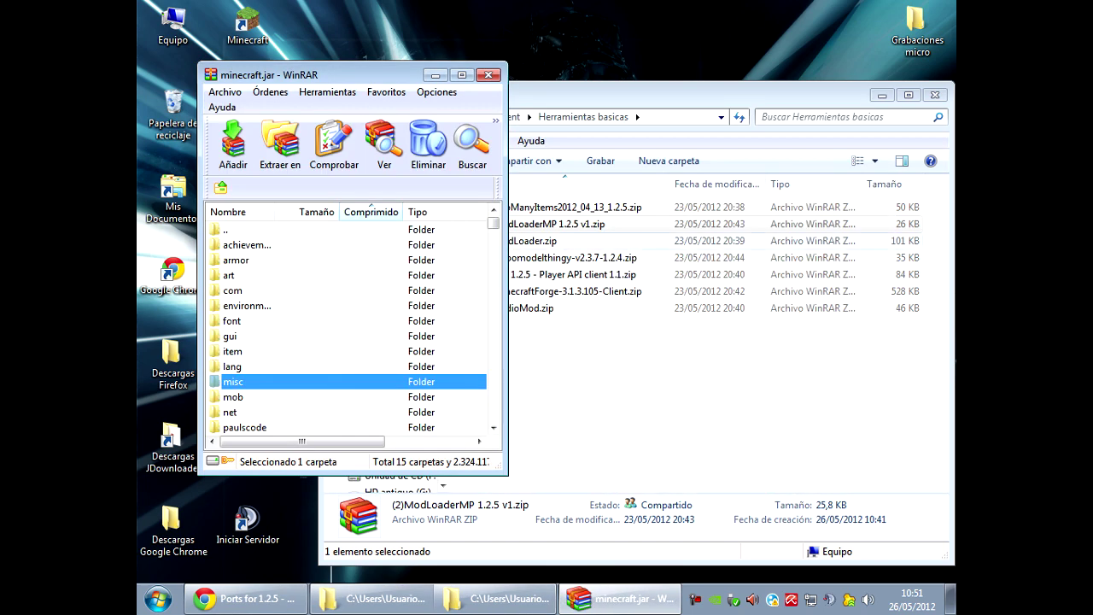
pyautogui.click(559, 257)
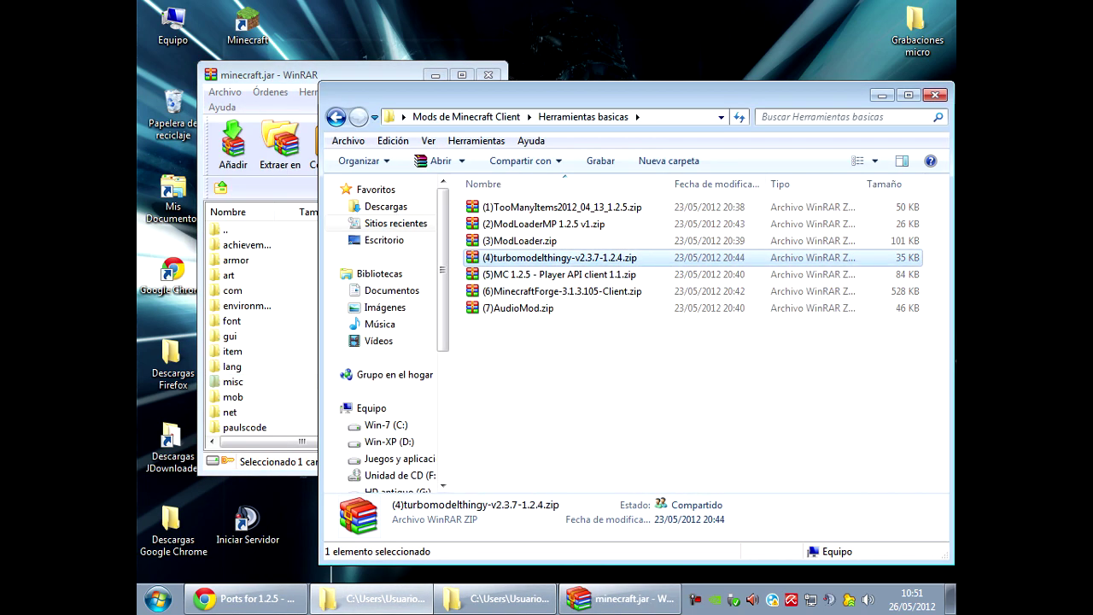
# Open the turbomodelthingy-v2.3.7-1.2.4 archive and select its class files.
pyautogui.press('Return')
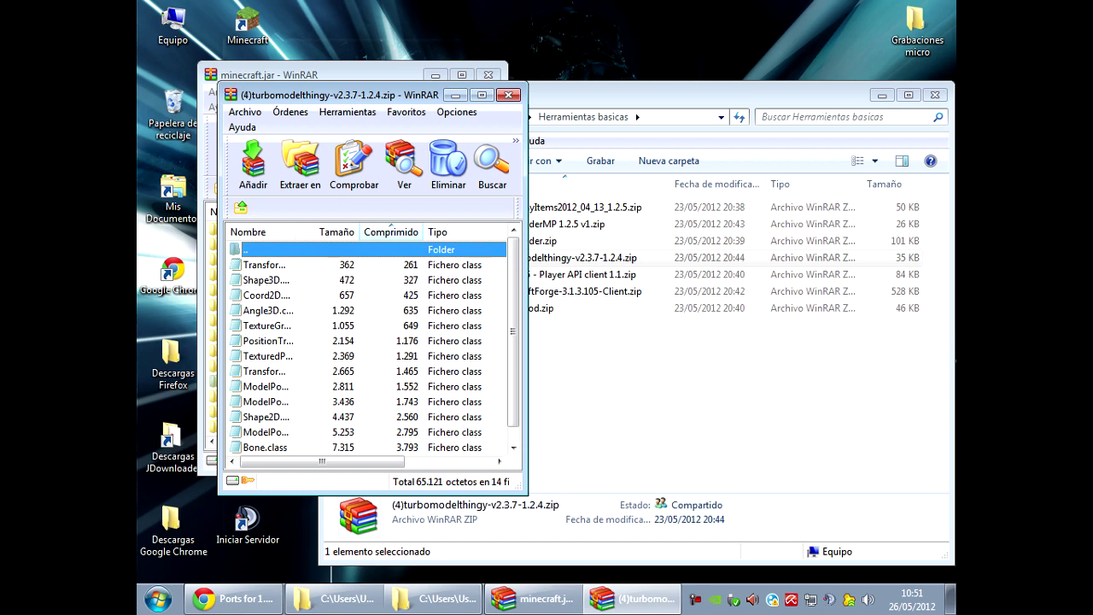
pyautogui.press('Down')
pyautogui.scroll(-1, 368, 342)
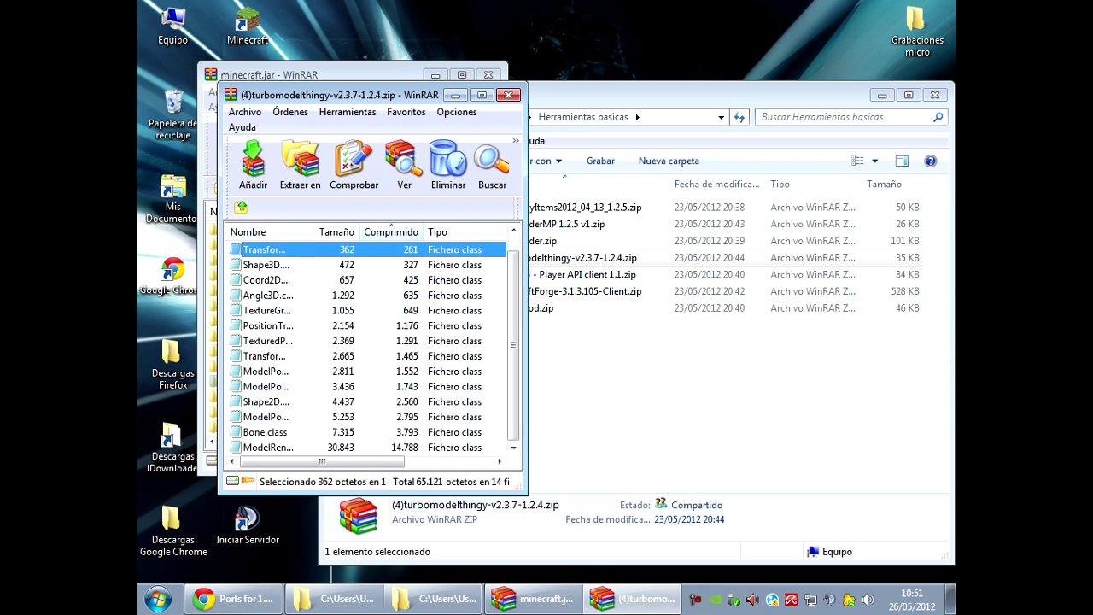
pyautogui.hotkey('ctrl', 'a')
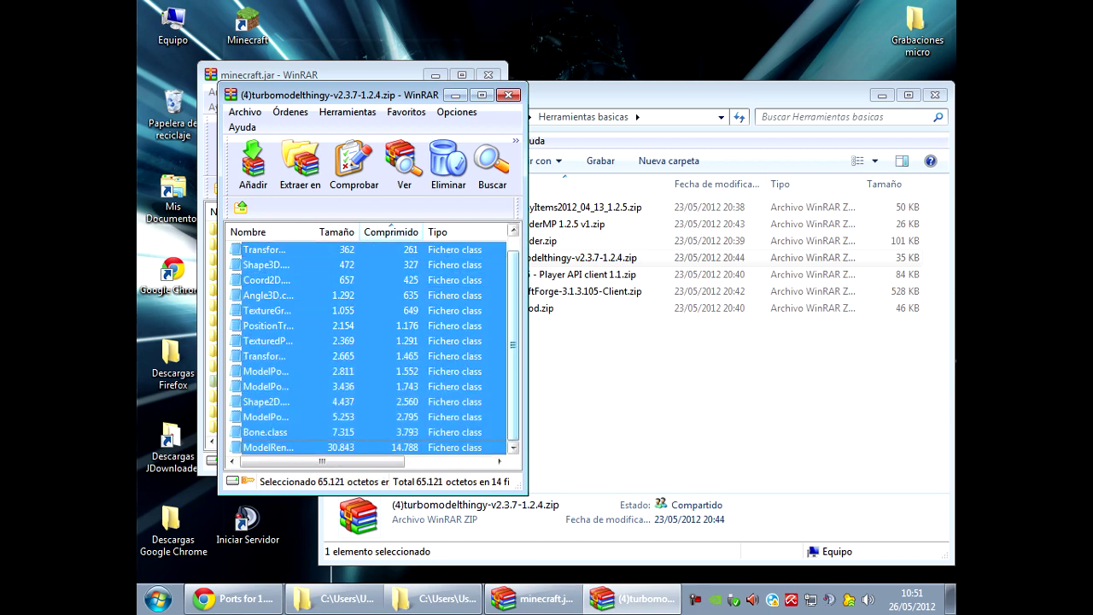
pyautogui.scroll(1, 368, 342)
pyautogui.scroll(-1, 367, 342)
pyautogui.click(265, 280)
# Add all 14 turbomodelthingy class files into minecraft.jar, then launch Minecraft to test.
pyautogui.click(265, 249)
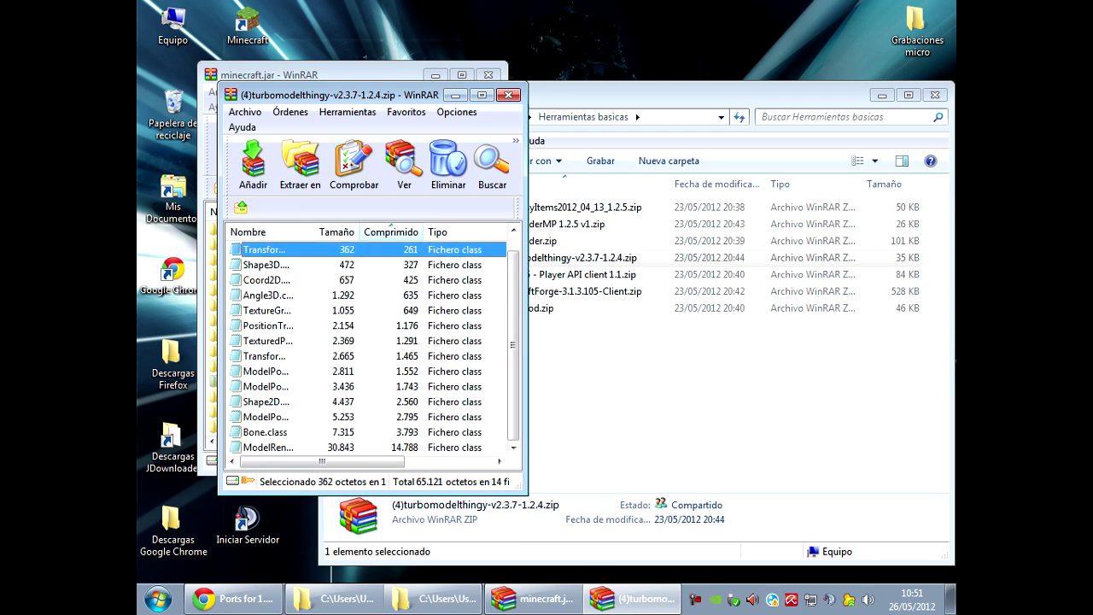
pyautogui.scroll(1, 368, 342)
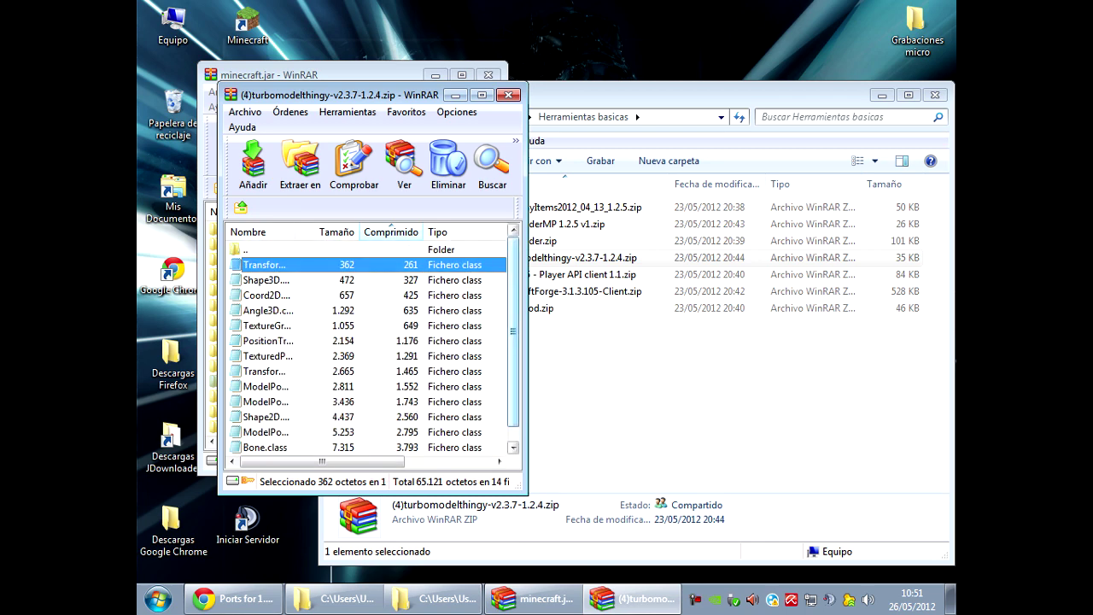
pyautogui.scroll(-1, 367, 341)
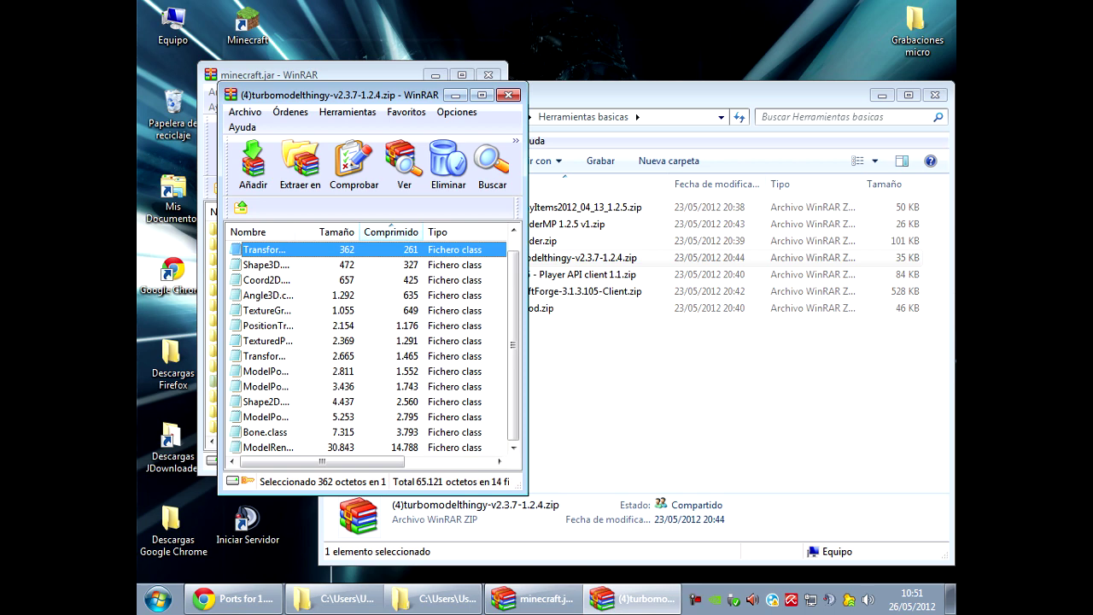
pyautogui.hotkey('ctrl', 'a')
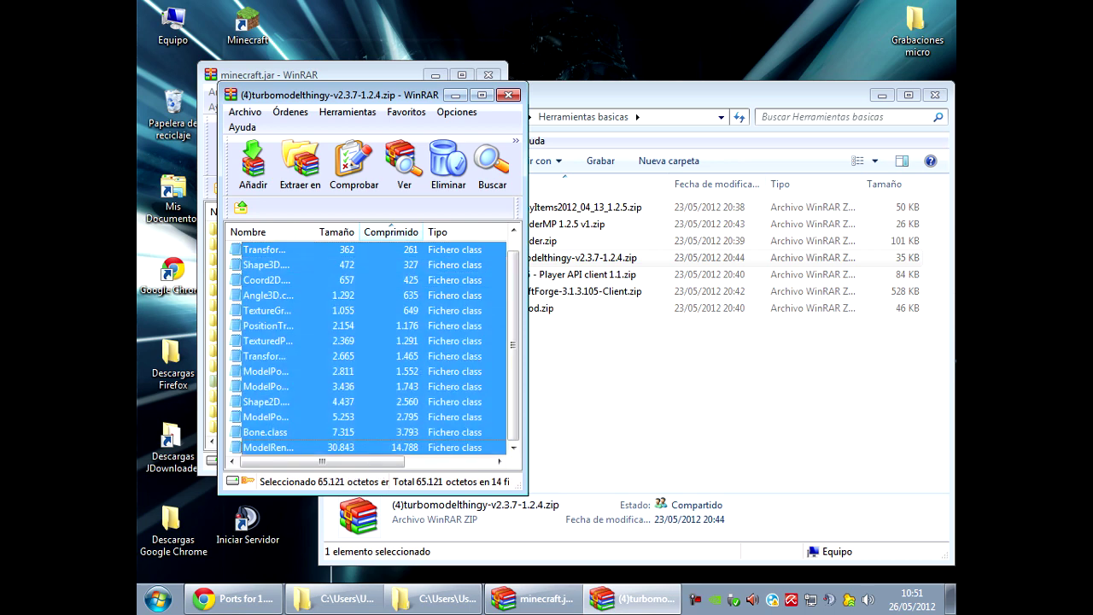
pyautogui.moveTo(367, 384); pyautogui.dragTo(358, 342)
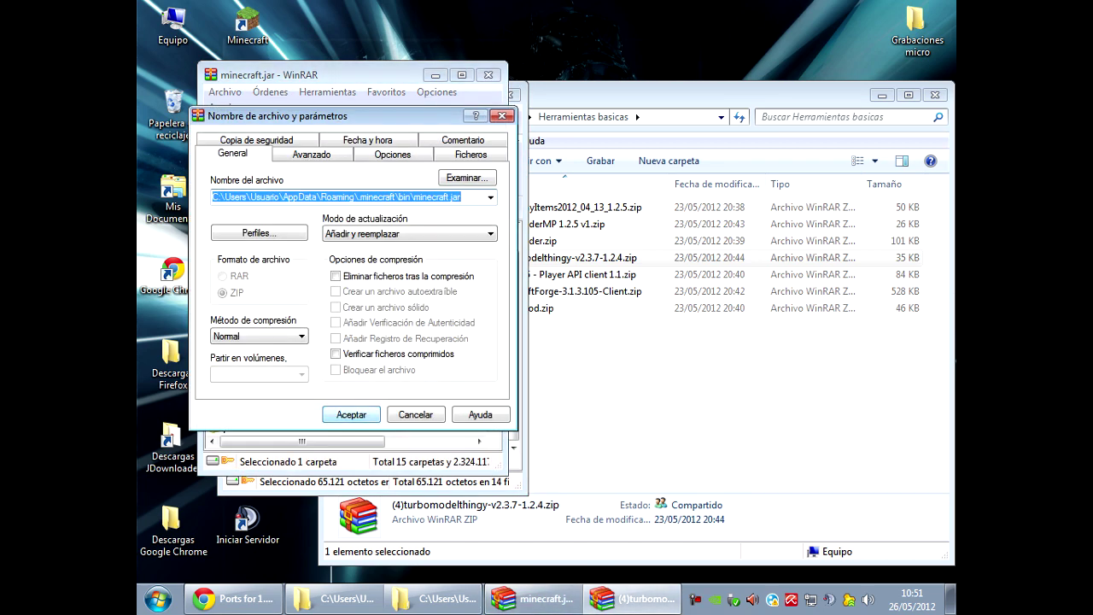
pyautogui.click(351, 414)
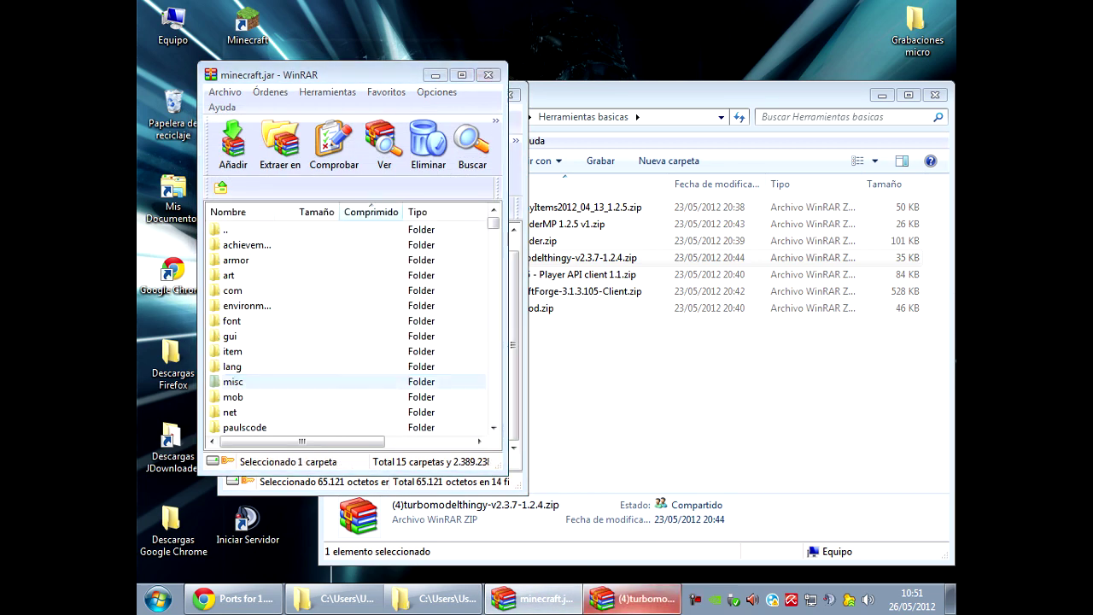
pyautogui.doubleClick(248, 26)
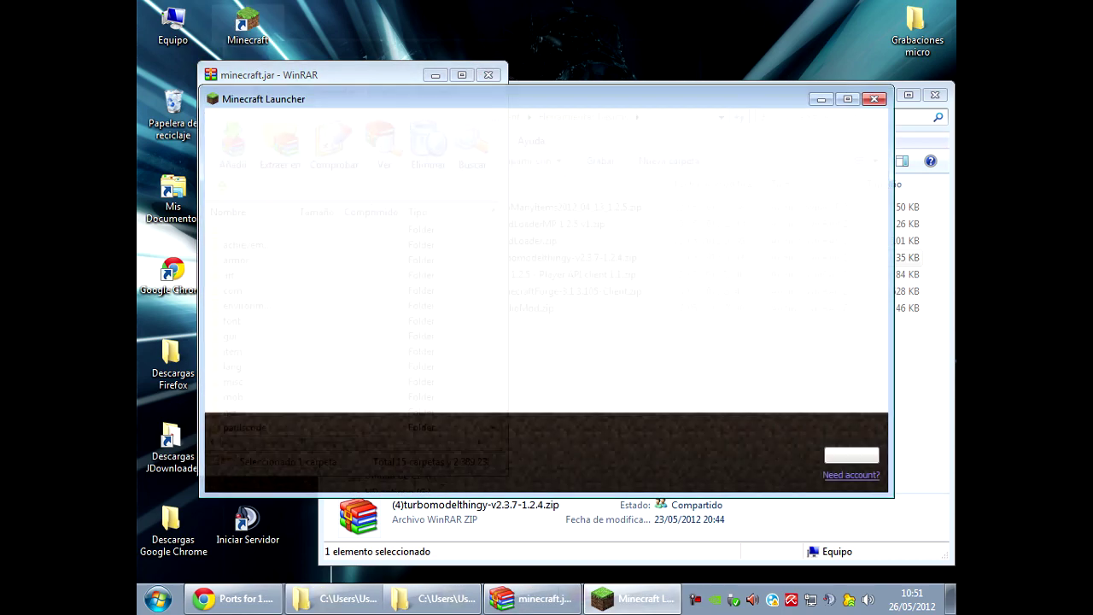
pyautogui.press('Return')
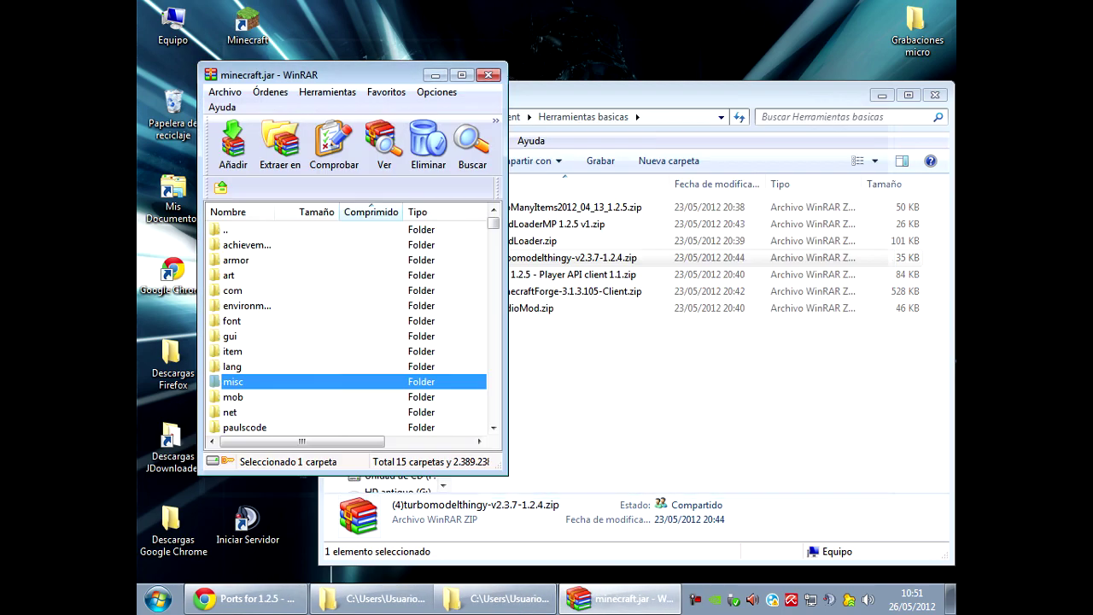
# Add all Player API client 1.1 files into minecraft.jar and close that archive.
pyautogui.click(564, 274)
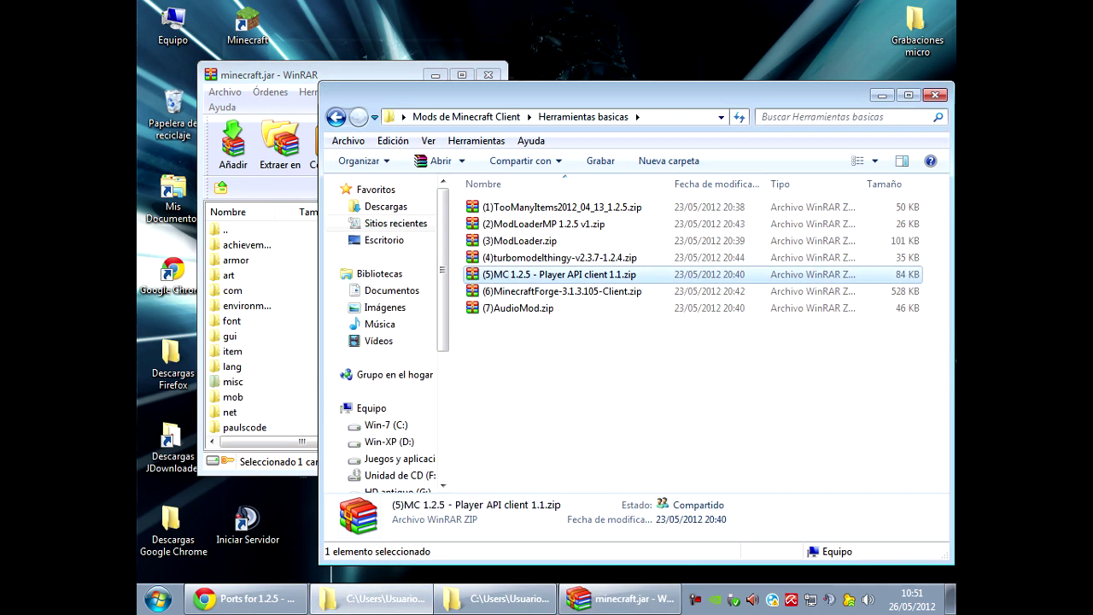
pyautogui.doubleClick(564, 274)
pyautogui.press('Down')
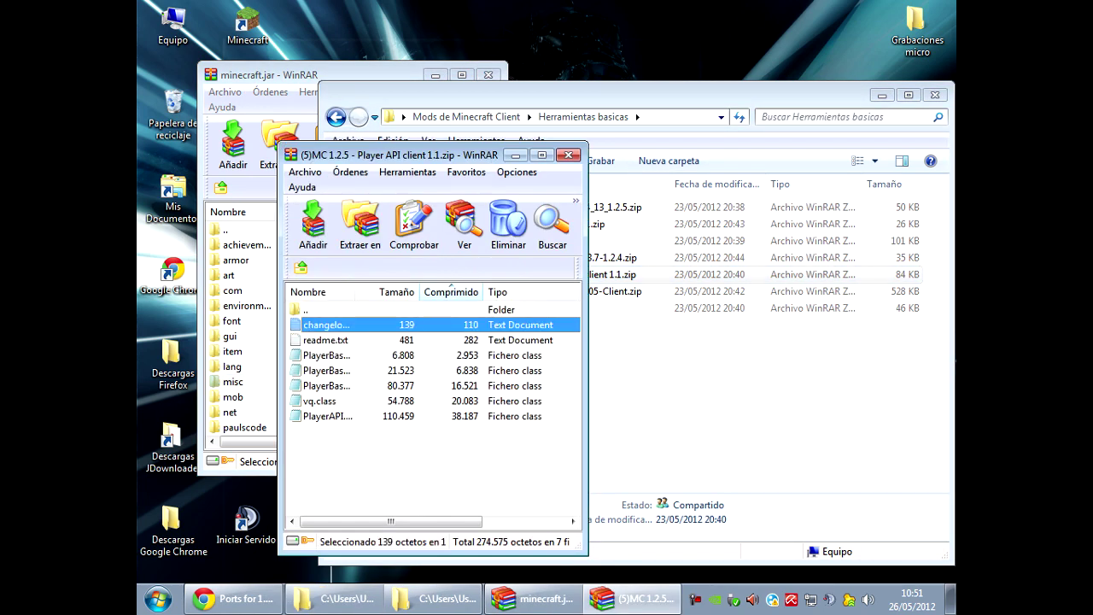
pyautogui.hotkey('ctrl', 'a')
pyautogui.moveTo(327, 325); pyautogui.dragTo(239, 381)
pyautogui.press('Return')
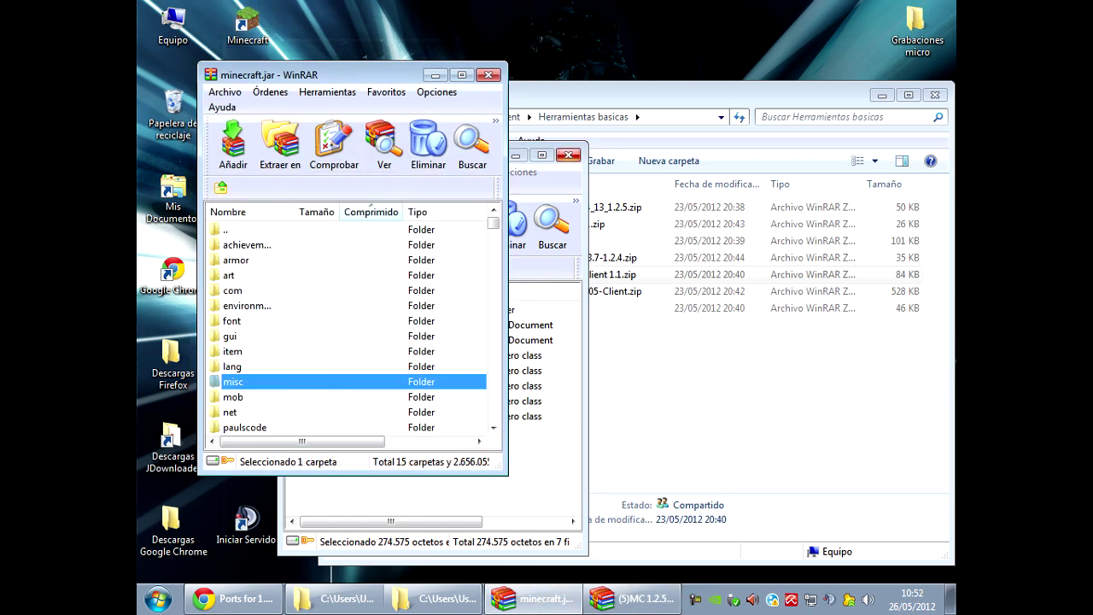
pyautogui.click(568, 154)
# Test-launch Minecraft, close it, and open the MinecraftForge-3.1.3.105-Client archive.
pyautogui.doubleClick(248, 26)
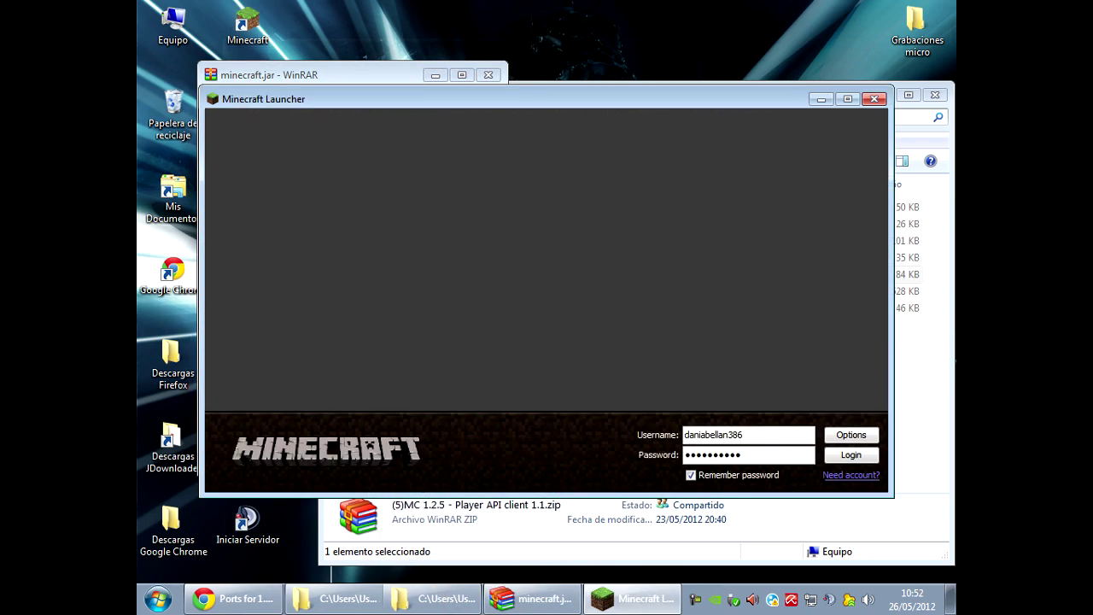
pyautogui.press('Return')
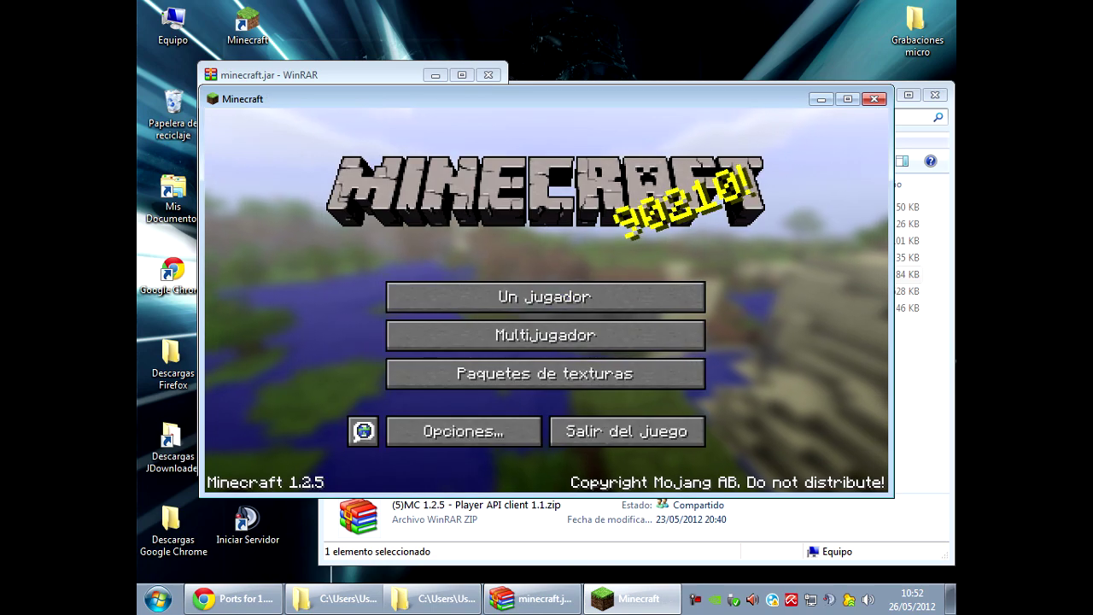
pyautogui.click(873, 98)
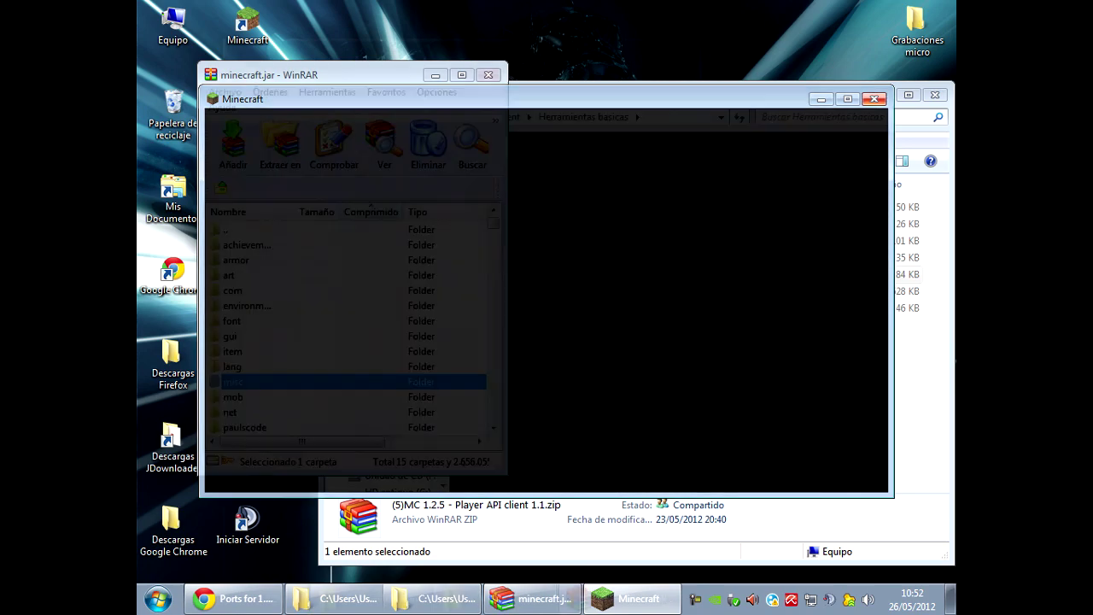
pyautogui.click(563, 292)
pyautogui.press('Return')
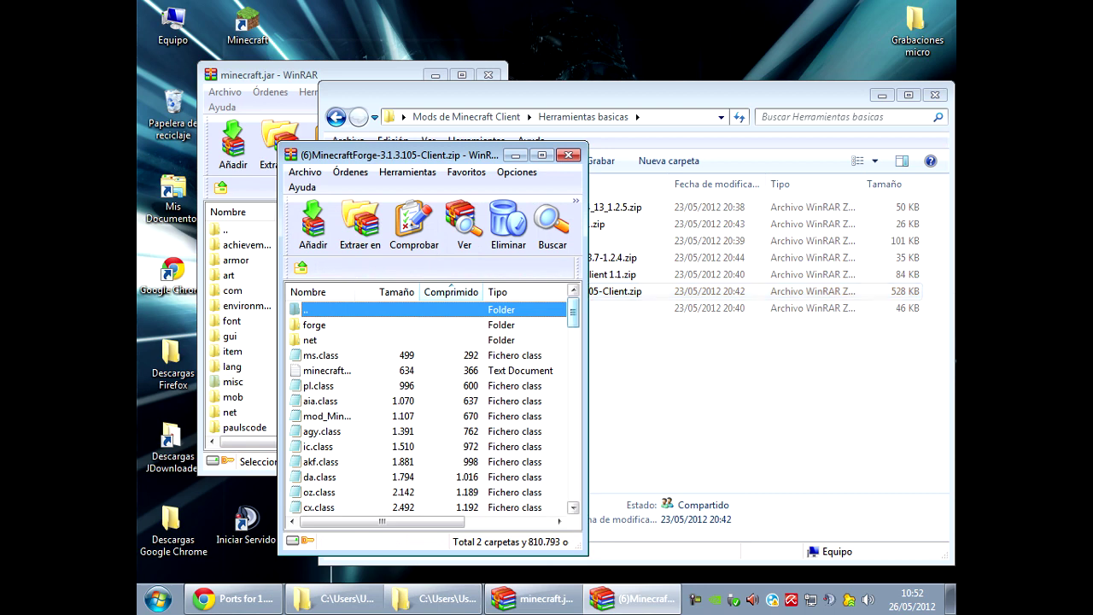
# Add everything from the Forge archive into minecraft.jar and close the Forge archive.
pyautogui.click(314, 325)
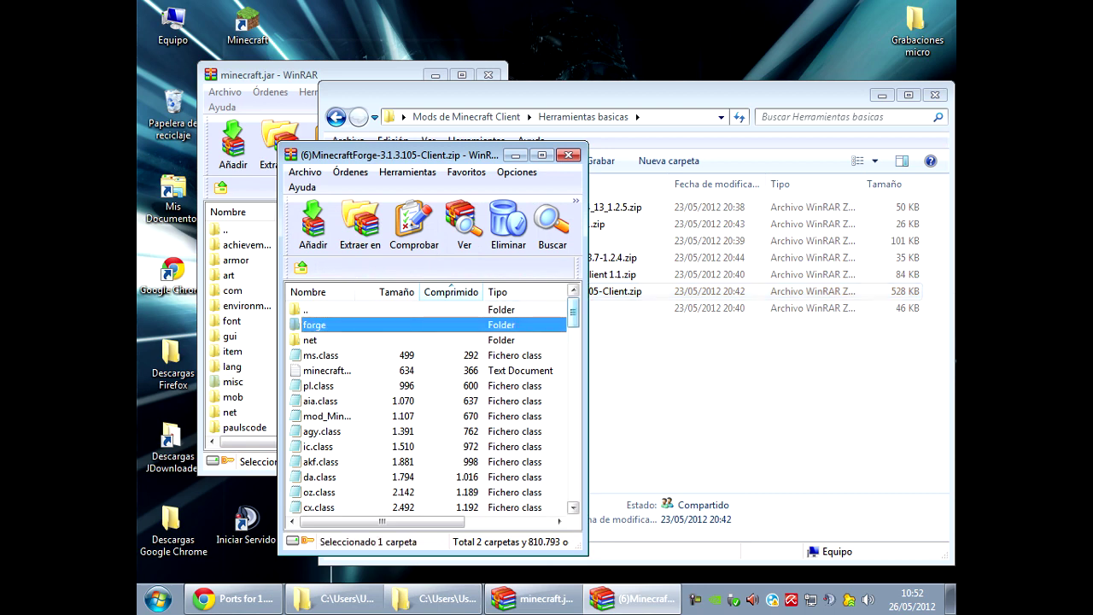
pyautogui.scroll(-10, 427, 402)
pyautogui.hotkey('ctrl', 'a')
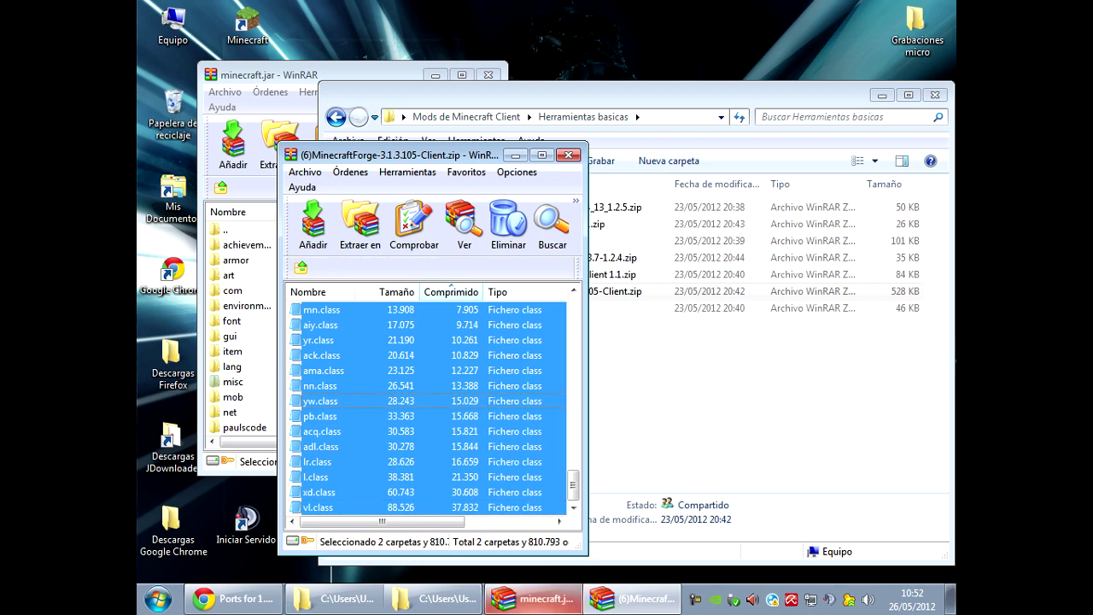
pyautogui.click(530, 598)
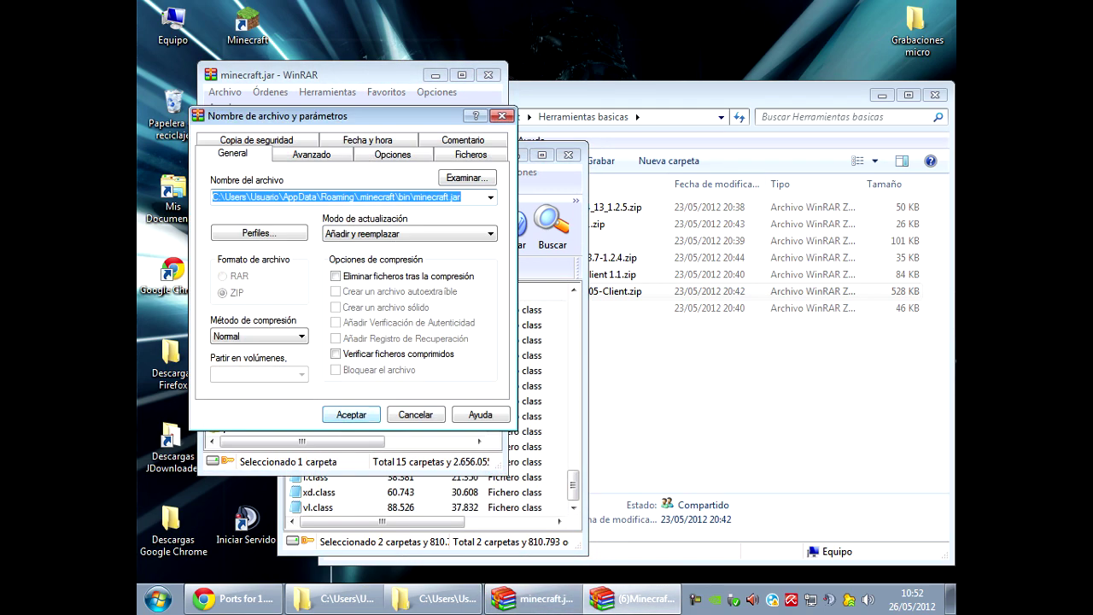
pyautogui.press('Return')
pyautogui.click(569, 154)
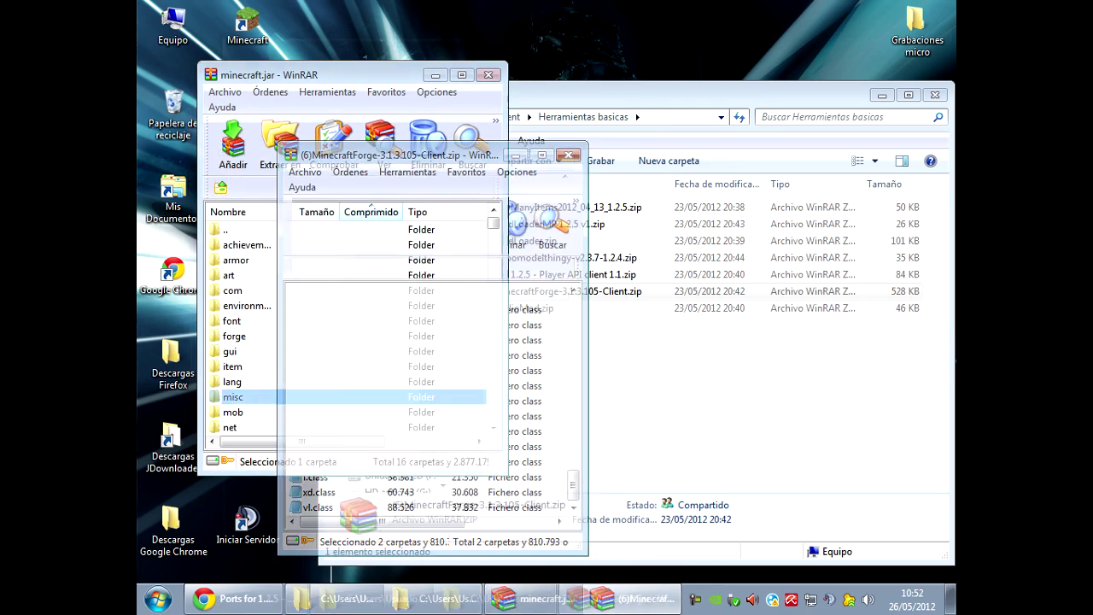
# Test-launch Minecraft with the Forge jar, then select the AudioMod archive.
pyautogui.doubleClick(247, 24)
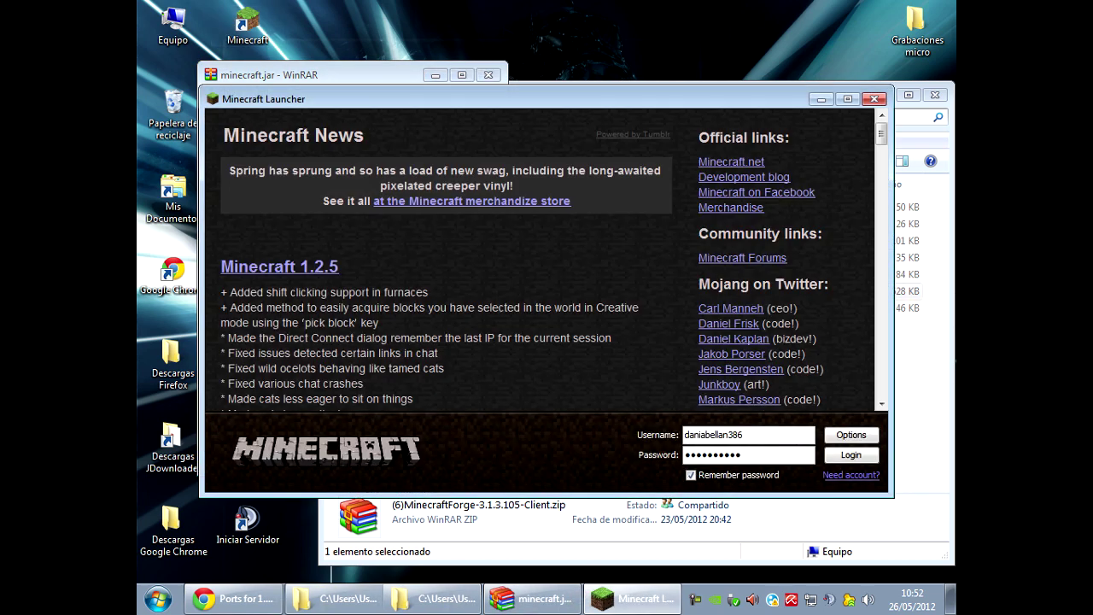
pyautogui.press('Return')
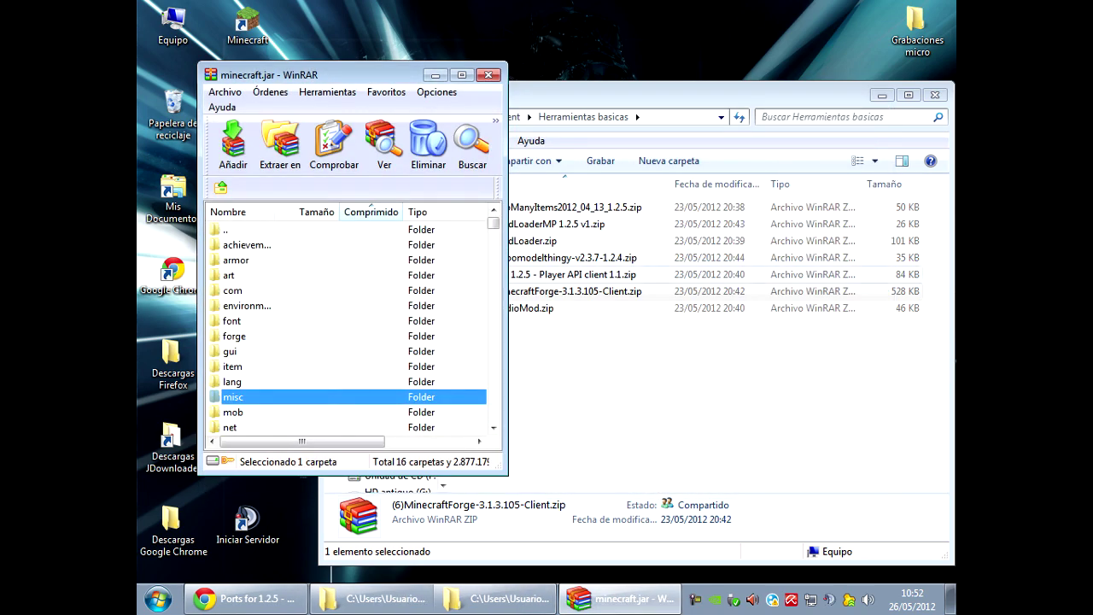
pyautogui.click(529, 307)
# Add AudioMod's ibxm, paulscode and sd.class into minecraft.jar and close AudioMod.
pyautogui.press('Return')
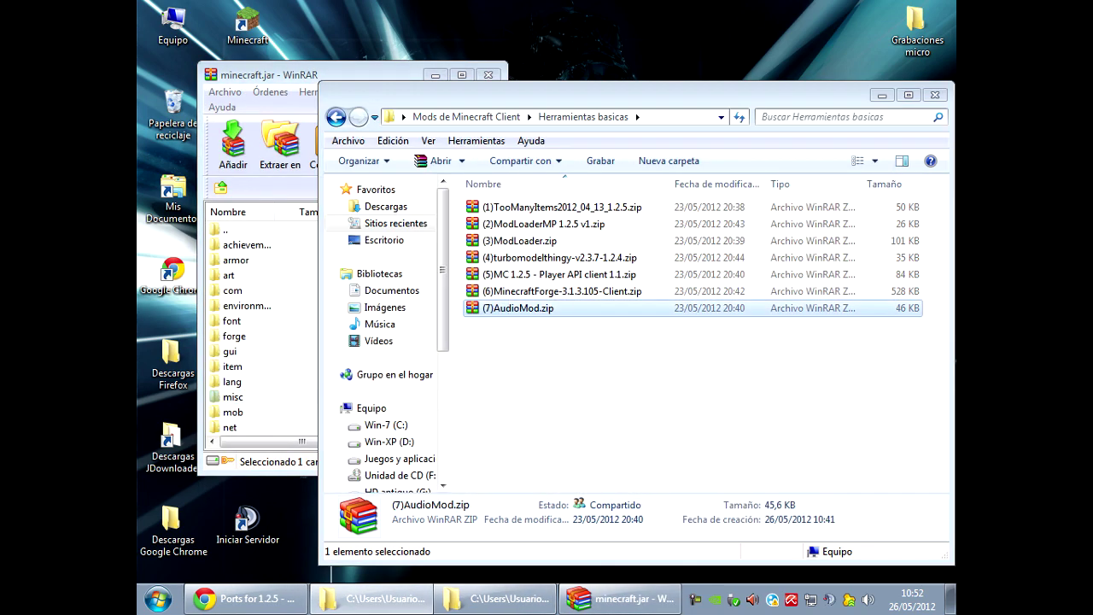
pyautogui.press('Down')
pyautogui.hotkey('shift', 'End')
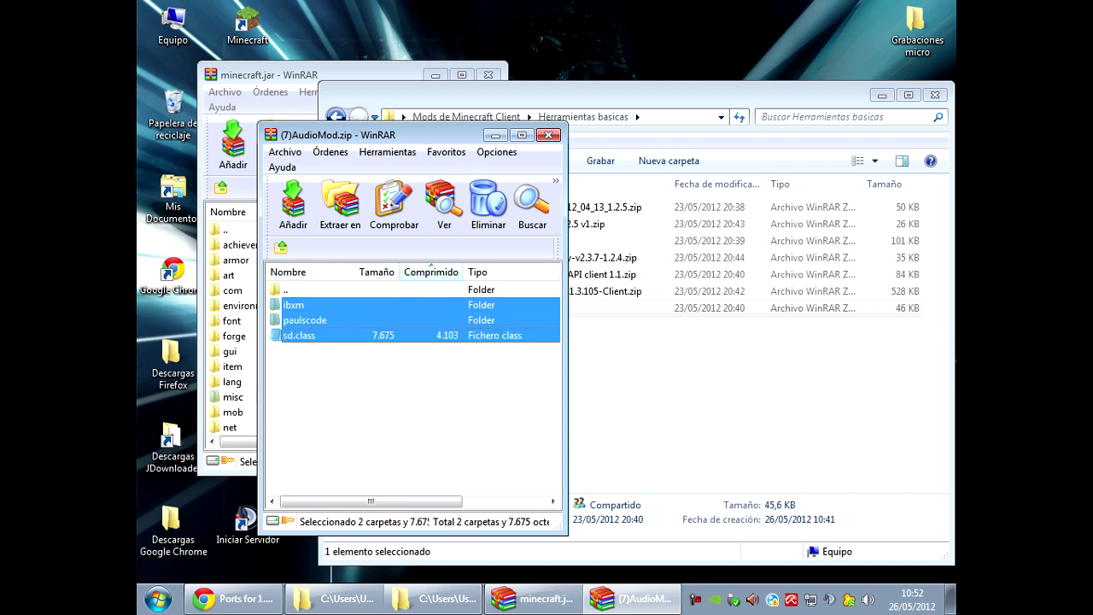
pyautogui.moveTo(325, 319); pyautogui.dragTo(231, 342)
pyautogui.press('Return')
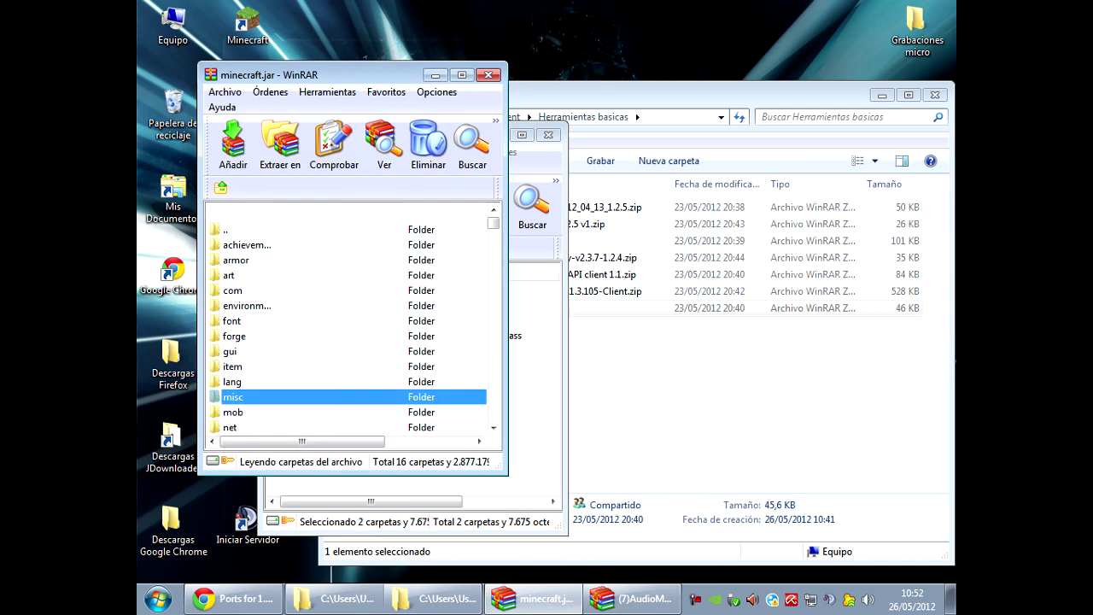
pyautogui.click(549, 134)
# Launch Minecraft to confirm it reaches the 1.2.5 menu, then quit.
pyautogui.doubleClick(248, 24)
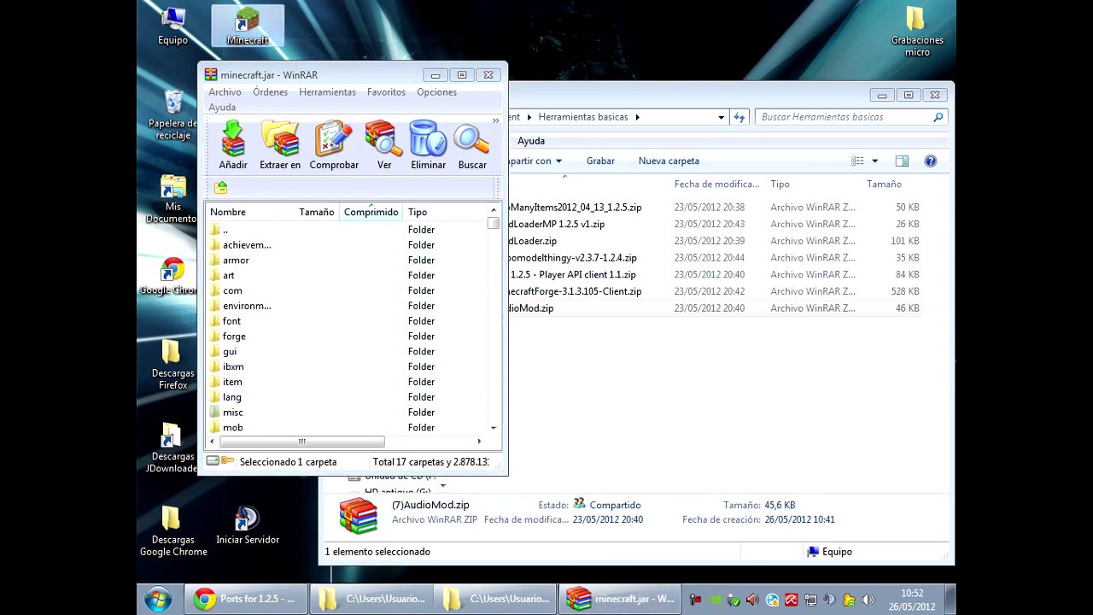
pyautogui.press('Return')
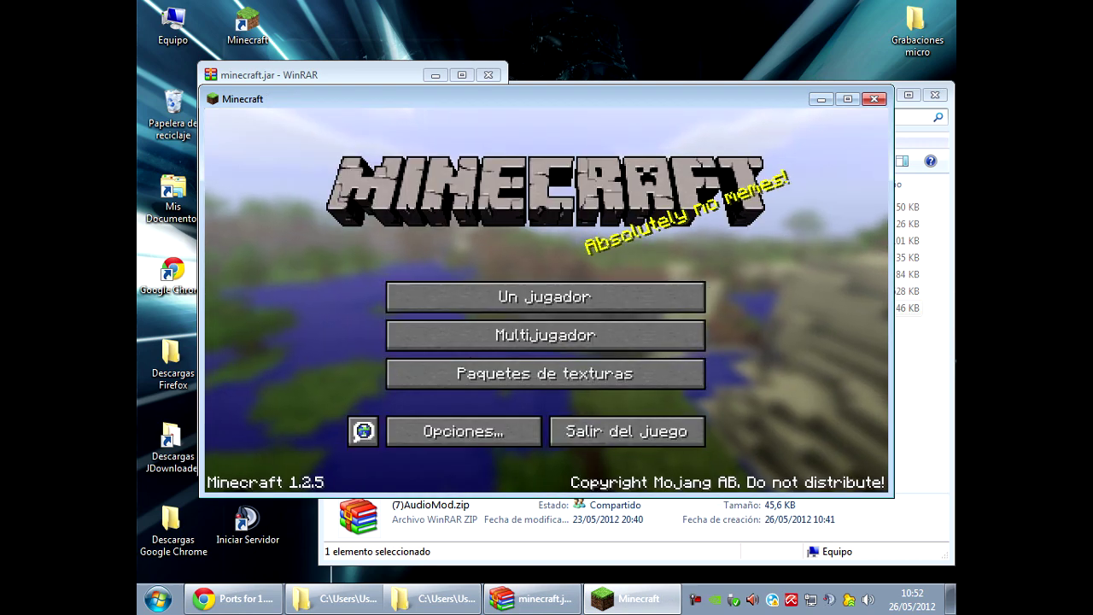
pyautogui.hotkey('alt', 'F4')
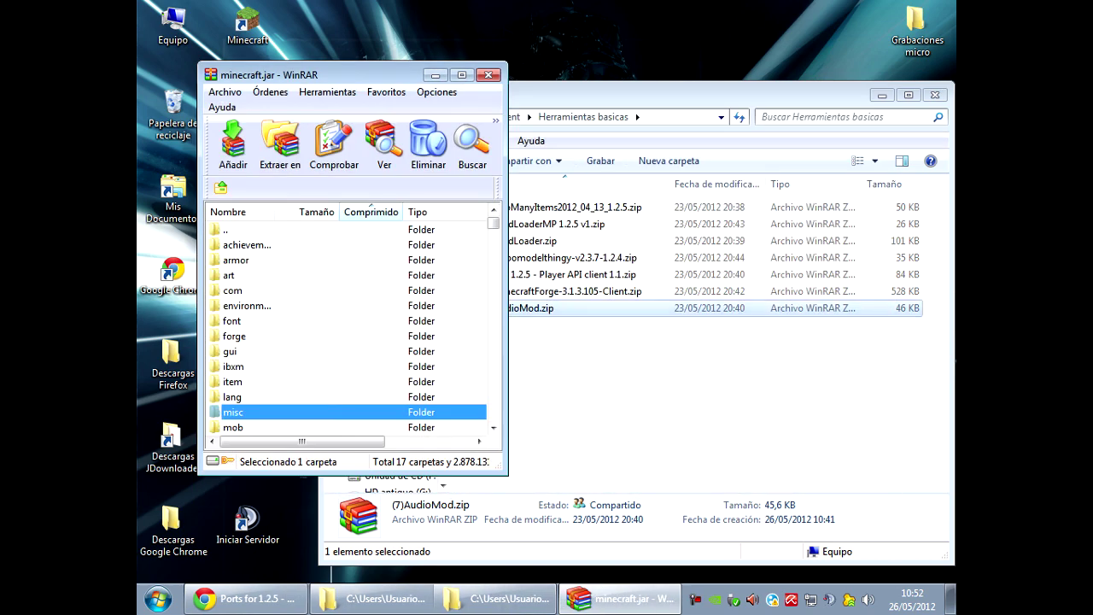
pyautogui.click(372, 598)
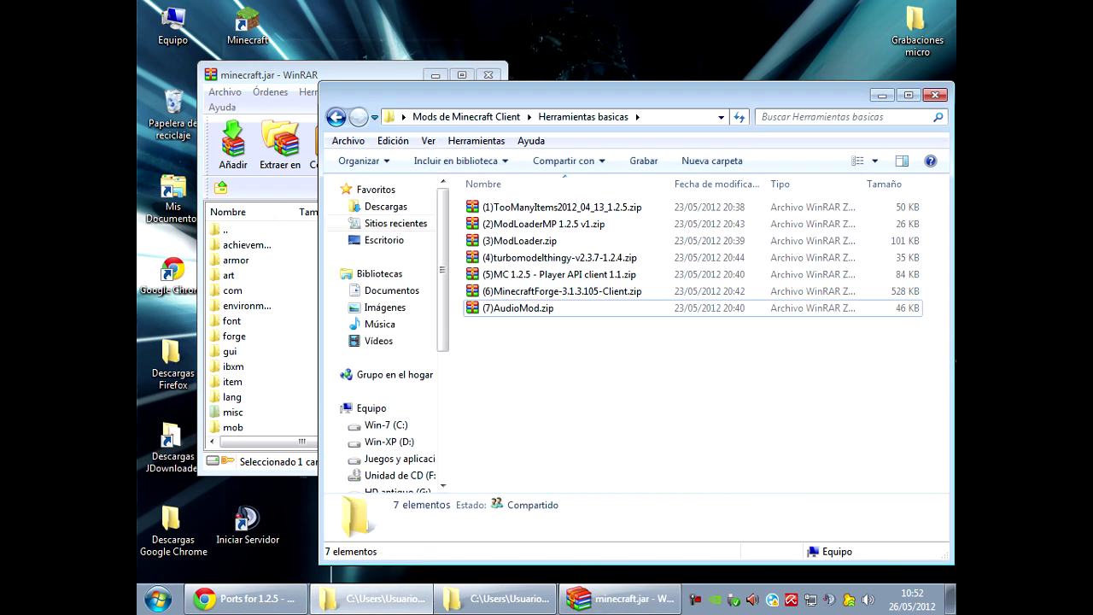
# Select all seven mod archives and close the minecraft.jar WinRAR window.
pyautogui.hotkey('ctrl', 'a')
pyautogui.moveTo(513, 256); pyautogui.dragTo(619, 598)
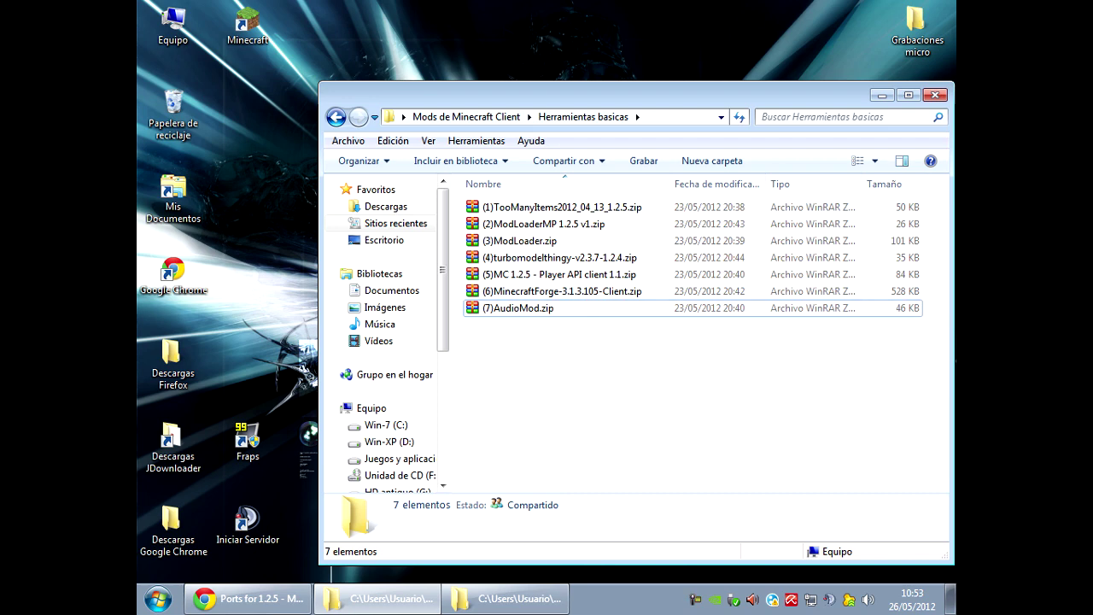
# Copy the .minecraft folder from Roaming and paste a backup onto the desktop.
pyautogui.click(505, 598)
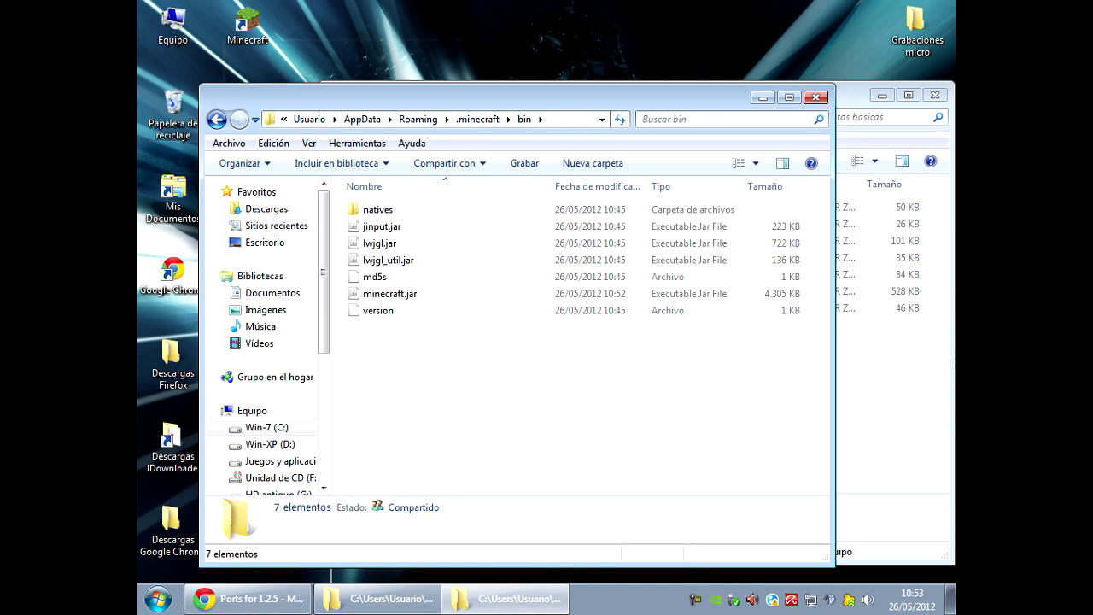
pyautogui.click(478, 118)
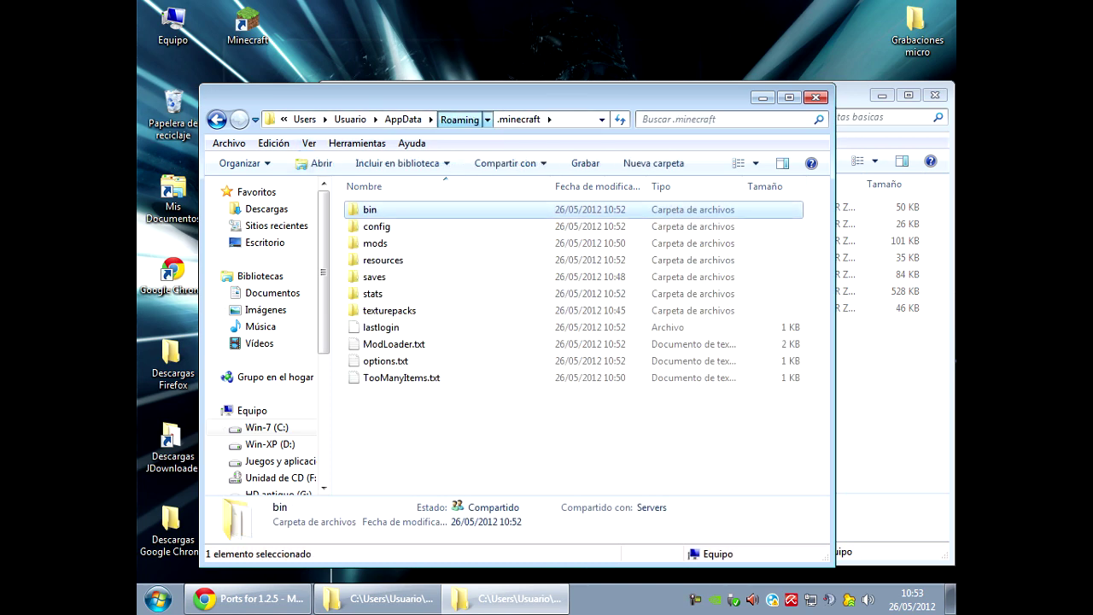
pyautogui.click(410, 118)
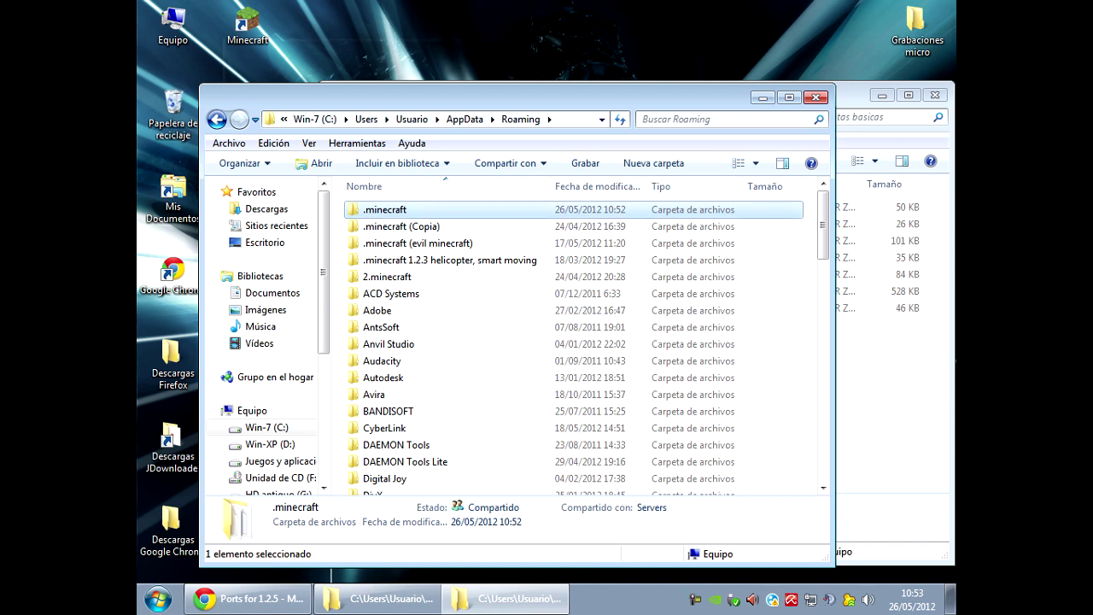
pyautogui.rightClick(399, 209)
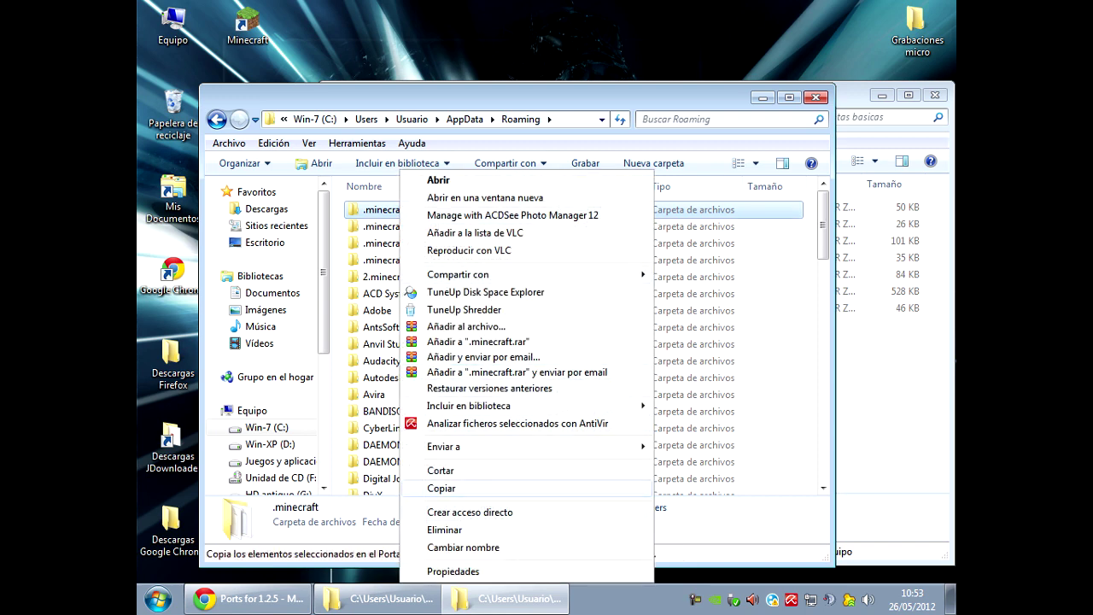
pyautogui.click(441, 488)
pyautogui.rightClick(422, 39)
pyautogui.press('Escape')
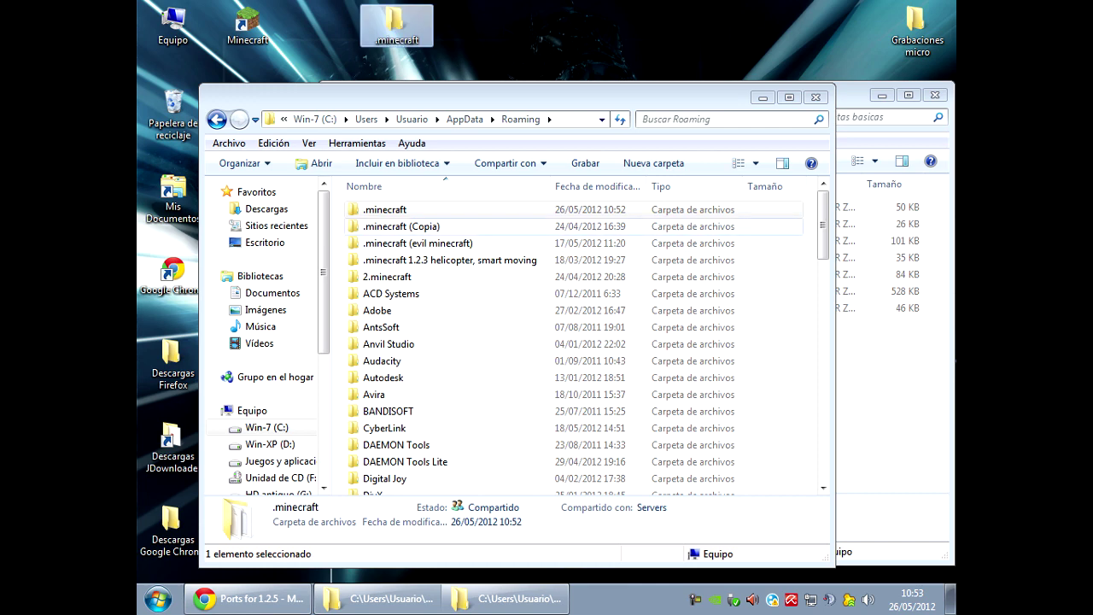
pyautogui.hotkey('alt', 'Tab')
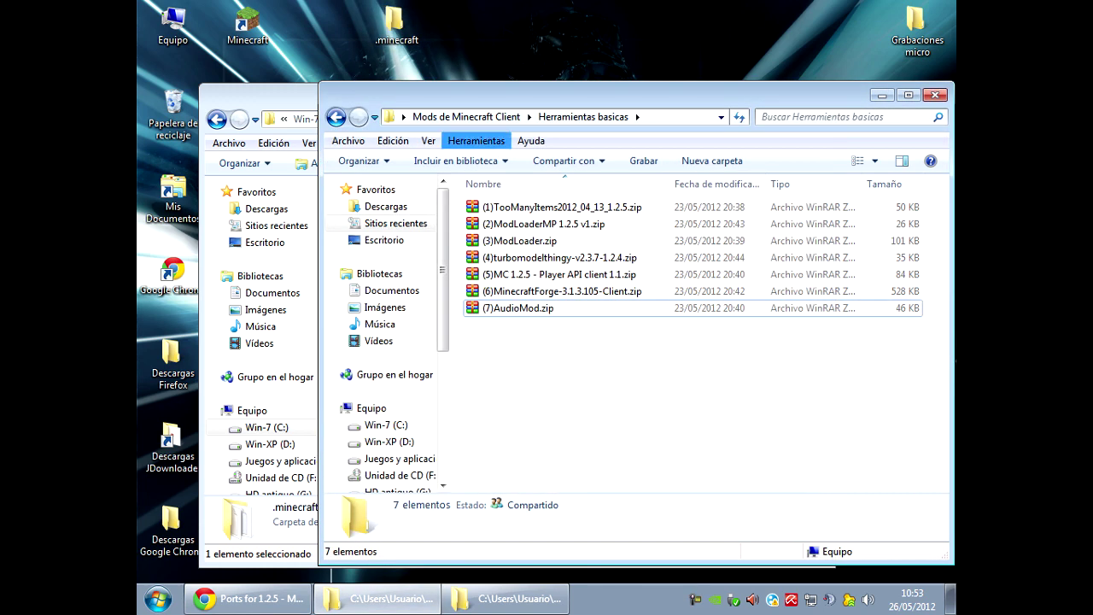
# Copy the nine mod files from the Mods de Minecraft Client Mods folder.
pyautogui.press('BackSpace')
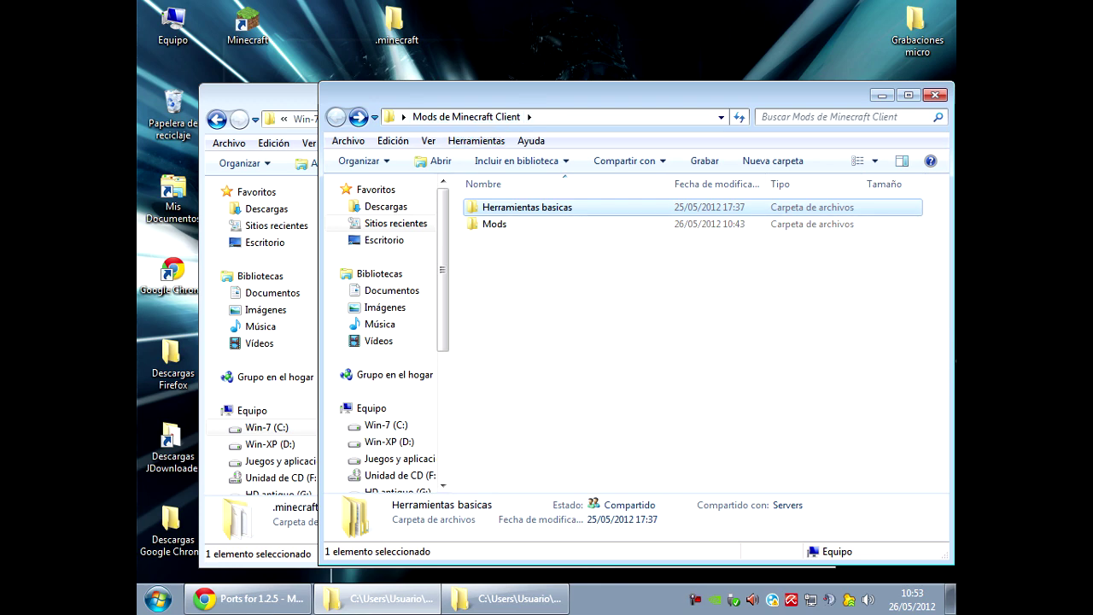
pyautogui.press('Down')
pyautogui.press('Return')
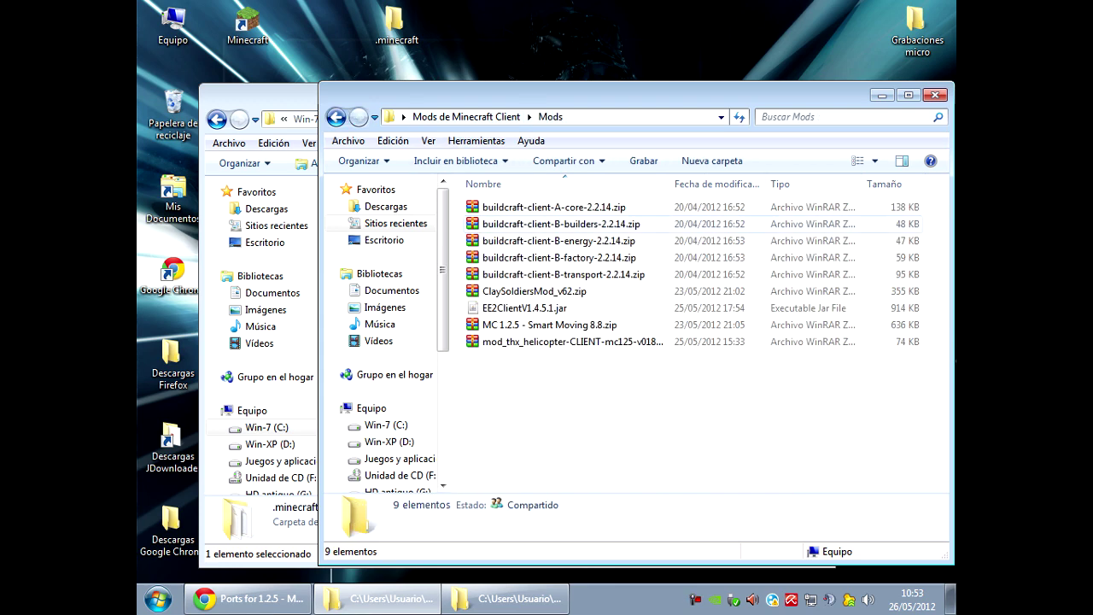
pyautogui.moveTo(642, 432); pyautogui.dragTo(557, 201)
pyautogui.rightClick(556, 202)
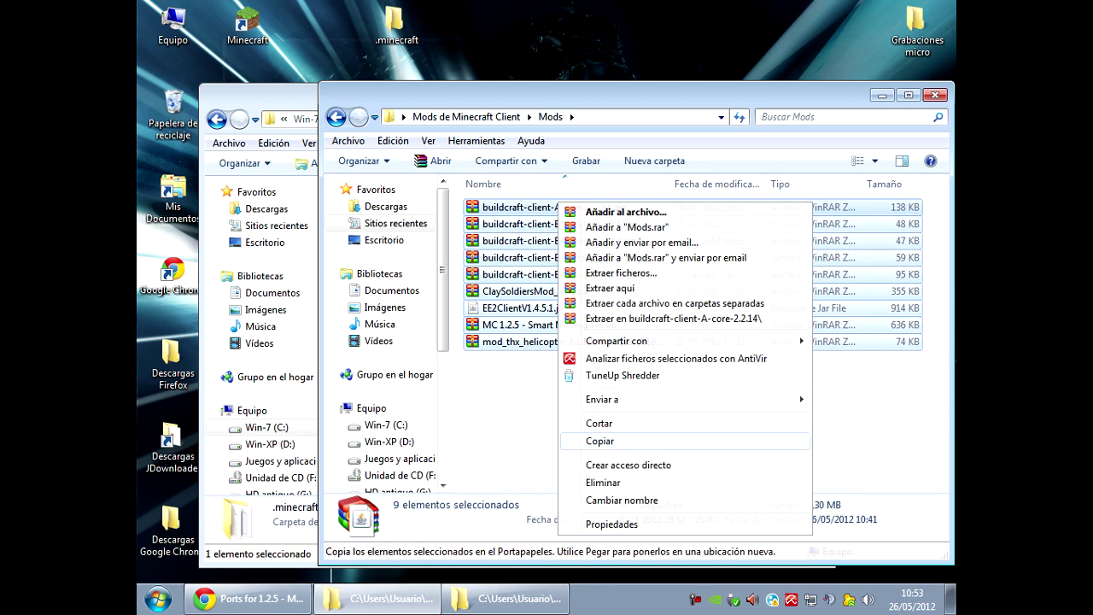
pyautogui.click(586, 441)
# Paste the nine mod files into the empty .minecraft\mods folder, then return to .minecraft.
pyautogui.click(299, 120)
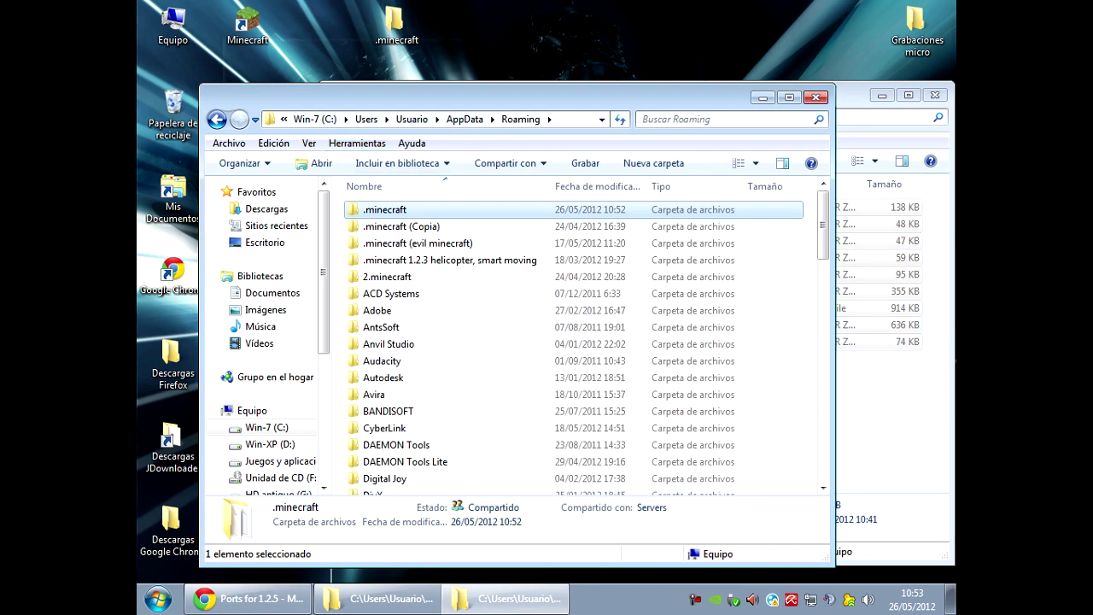
pyautogui.doubleClick(384, 209)
pyautogui.doubleClick(376, 242)
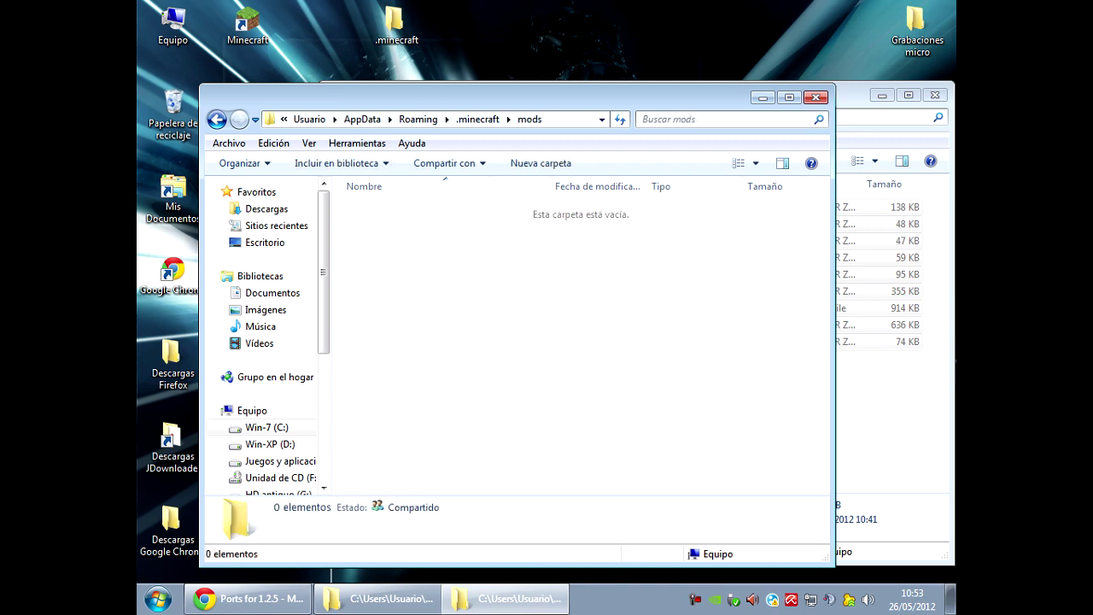
pyautogui.rightClick(490, 224)
pyautogui.click(523, 339)
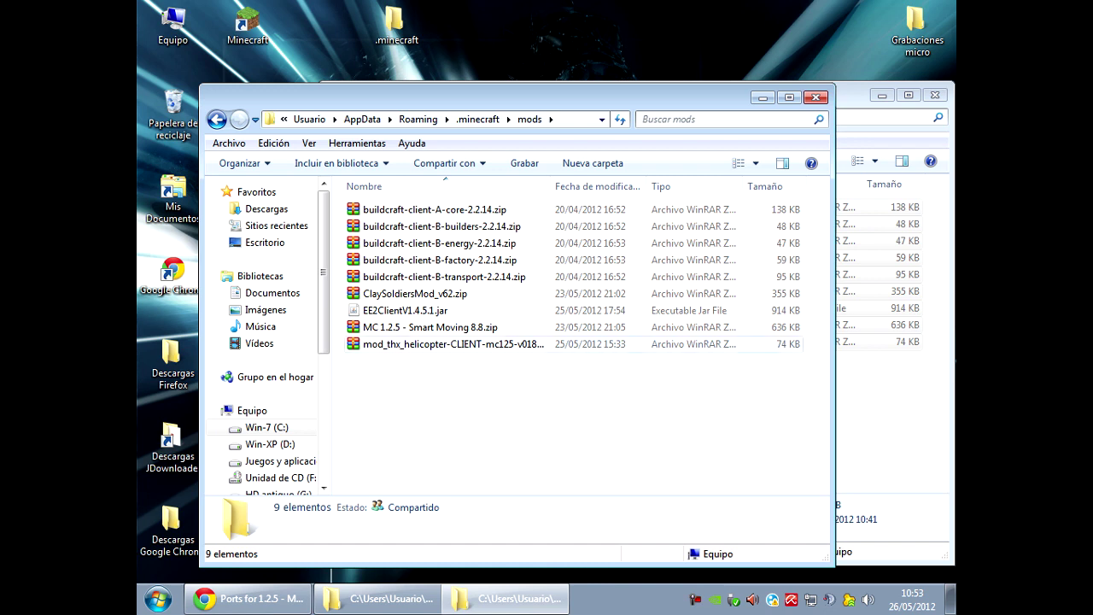
pyautogui.click(433, 210)
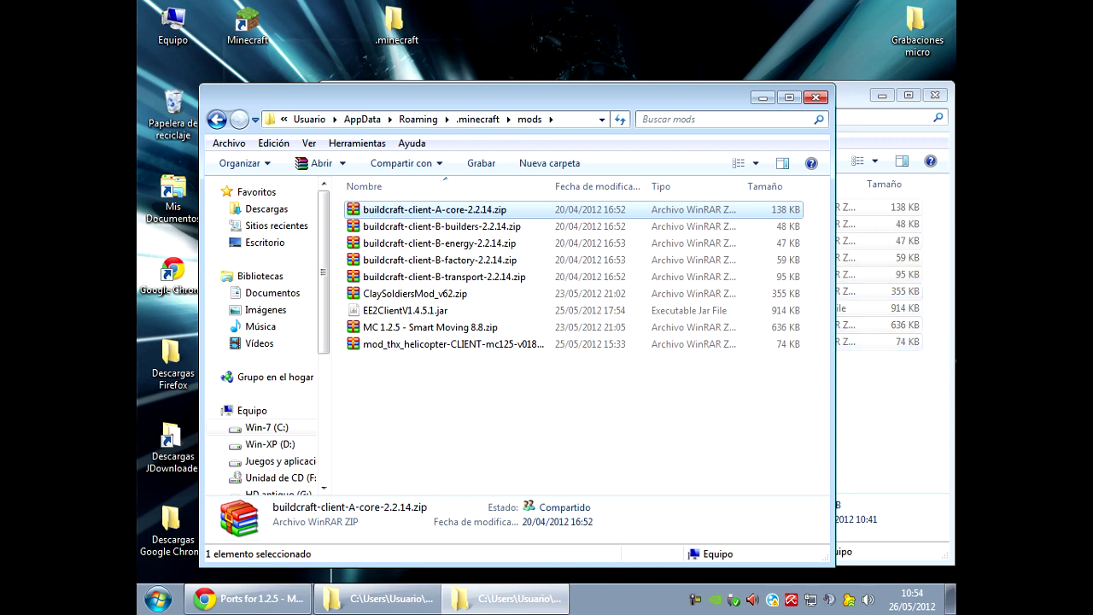
pyautogui.hotkey('alt', 'Tab')
pyautogui.hotkey('alt', 'Tab')
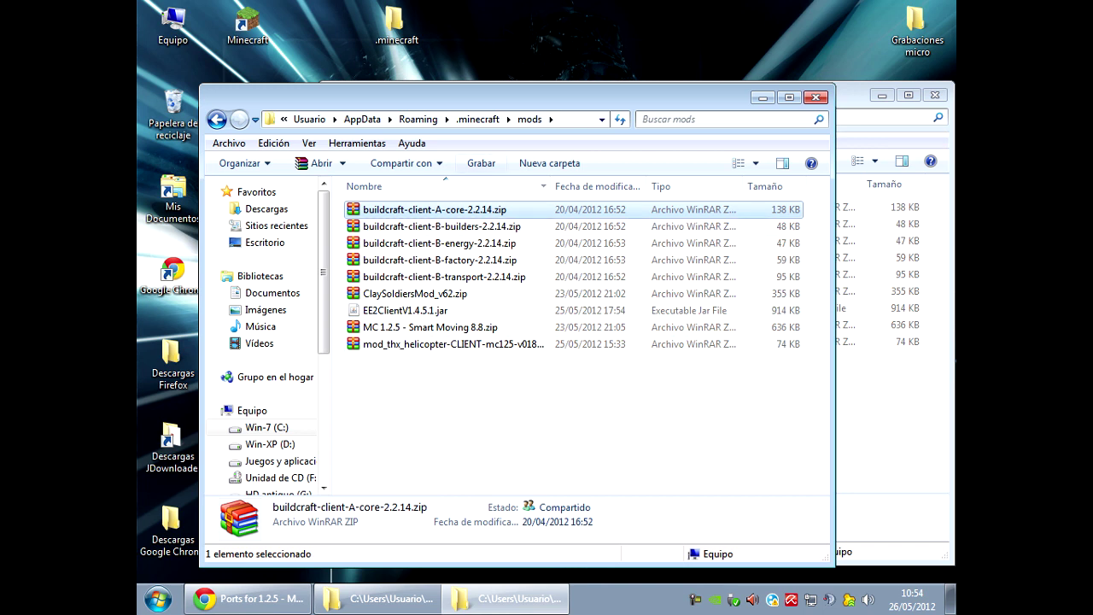
pyautogui.hotkey('alt', 'Left')
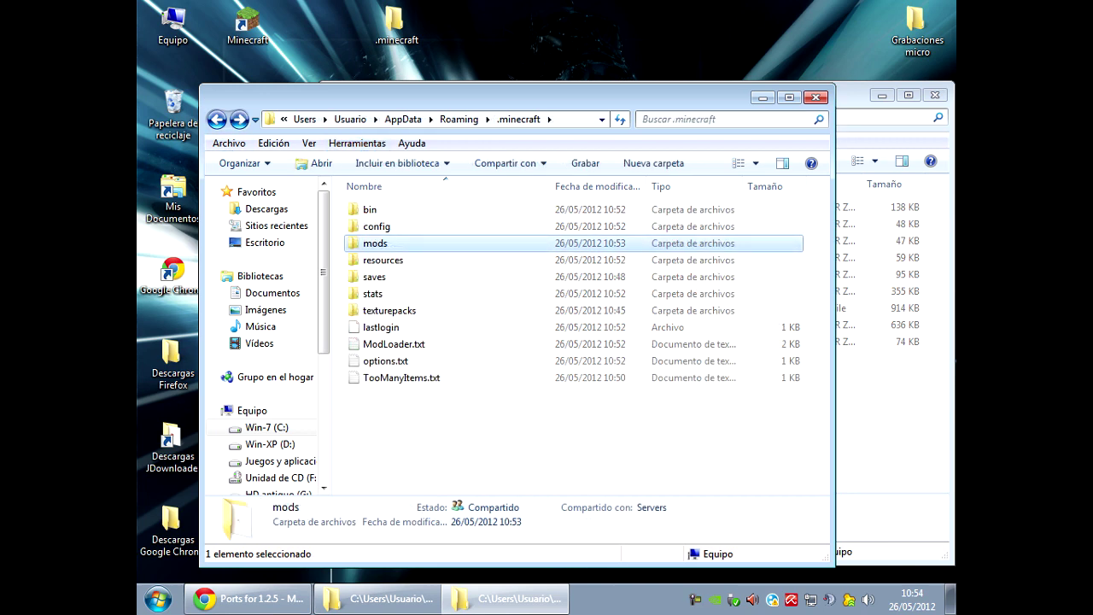
# Look inside the mods and bin folders of .minecraft.
pyautogui.hotkey('alt', 'Right')
pyautogui.hotkey('alt', 'Left')
pyautogui.press('Home')
pyautogui.press('Return')
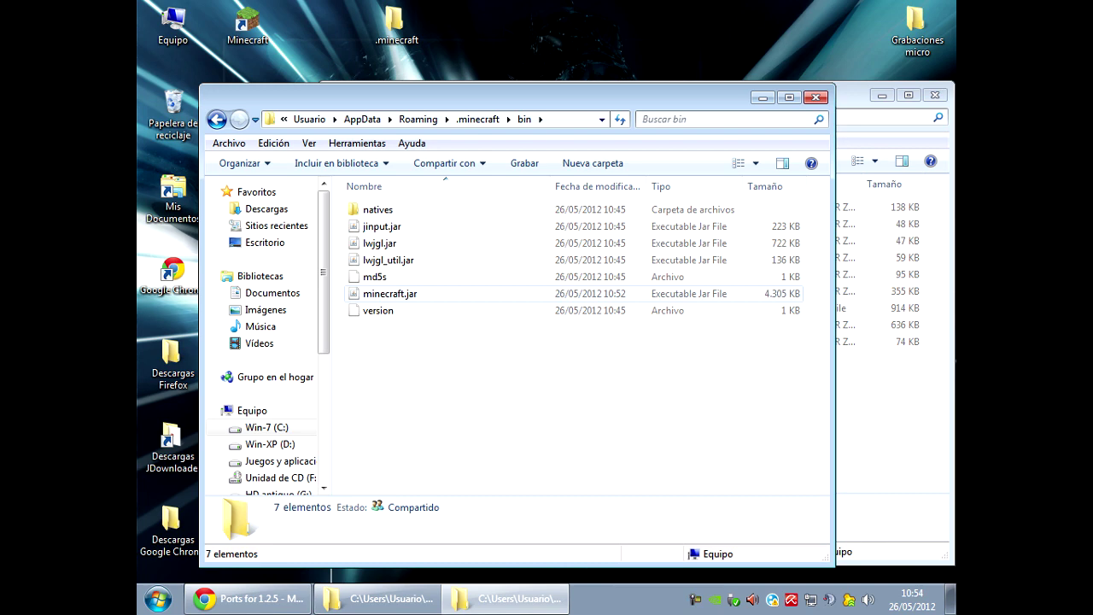
pyautogui.hotkey('alt', 'Left')
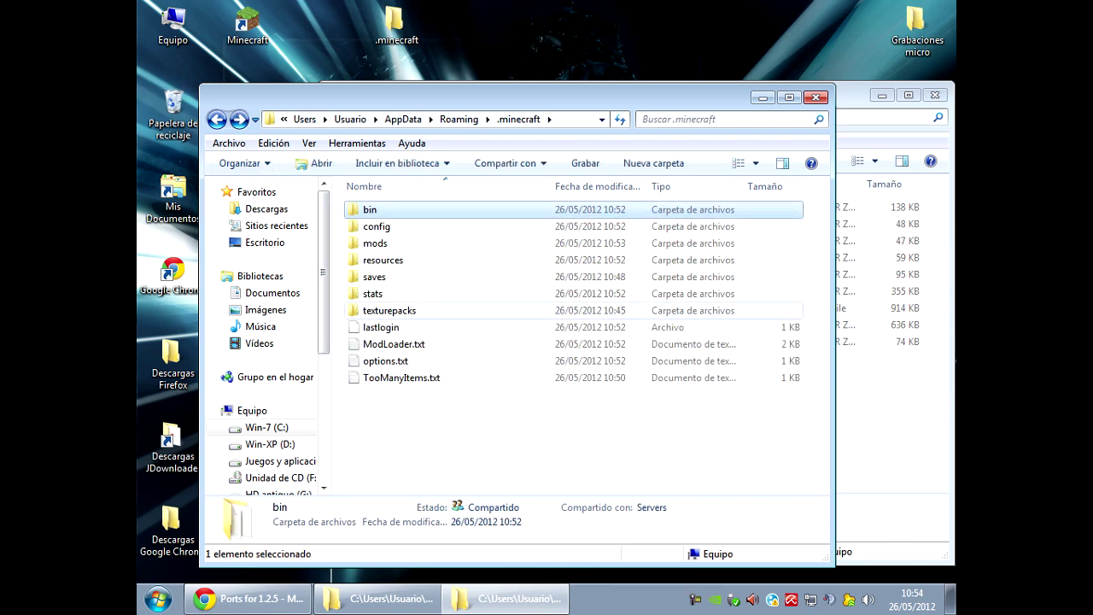
# Check the empty texturepacks folder, then close .minecraft and minimize the Mods window.
pyautogui.press('t')
pyautogui.press('Return')
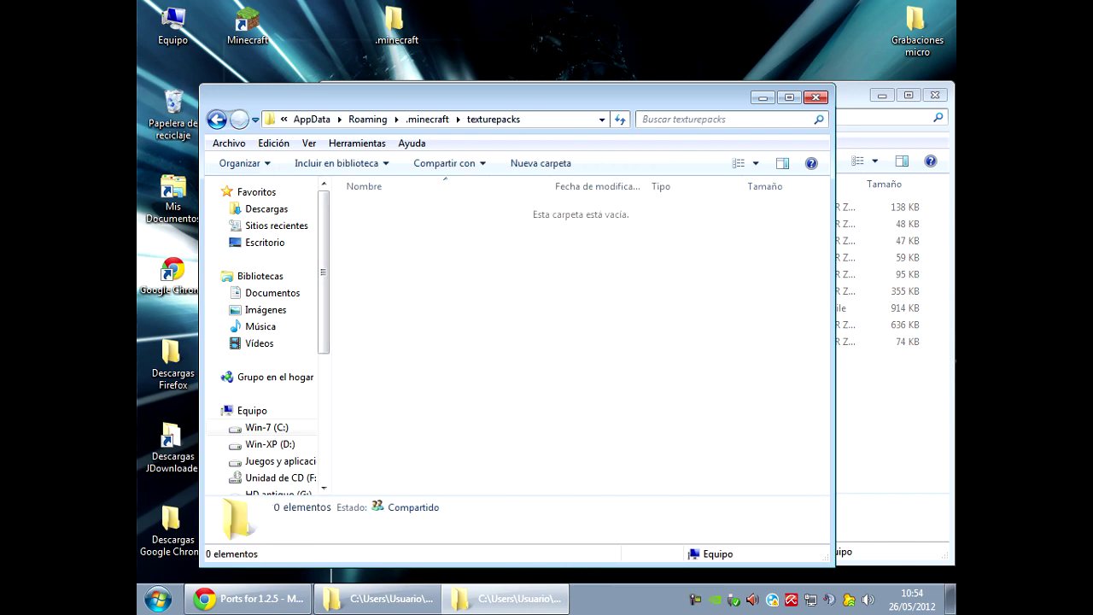
pyautogui.hotkey('alt', 'Left')
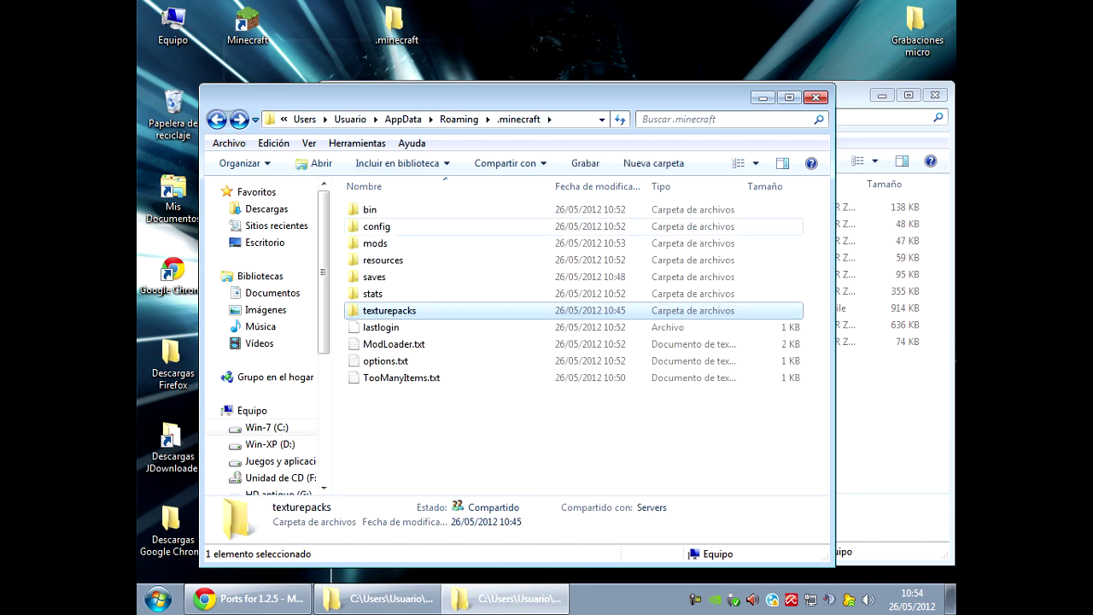
pyautogui.press('super+Down')
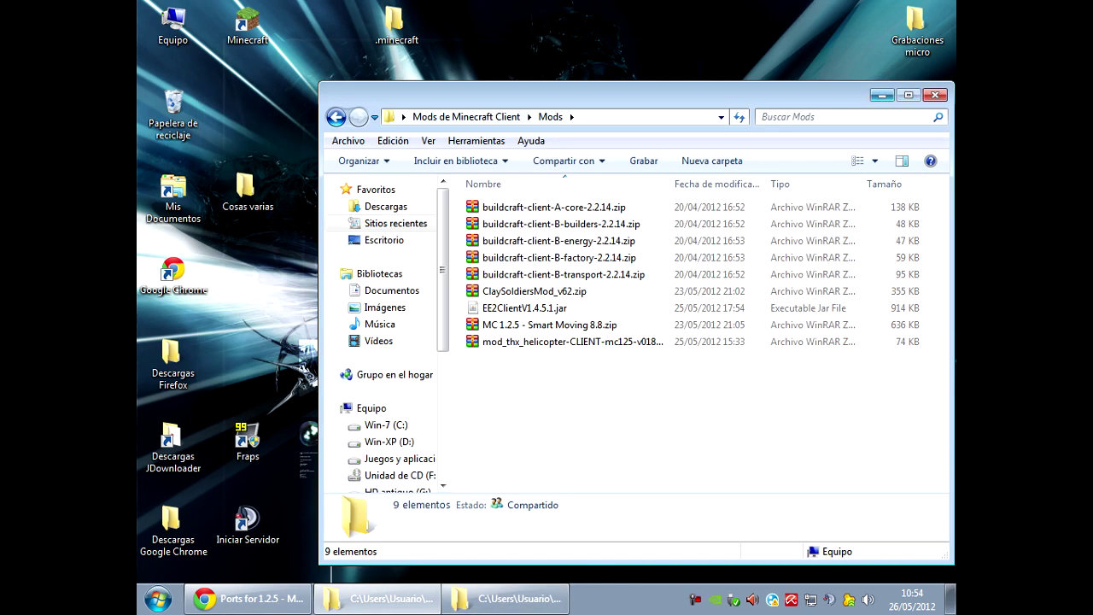
pyautogui.click(882, 94)
# Launch the modded Minecraft, log in, and load the single-player test world.
pyautogui.doubleClick(248, 26)
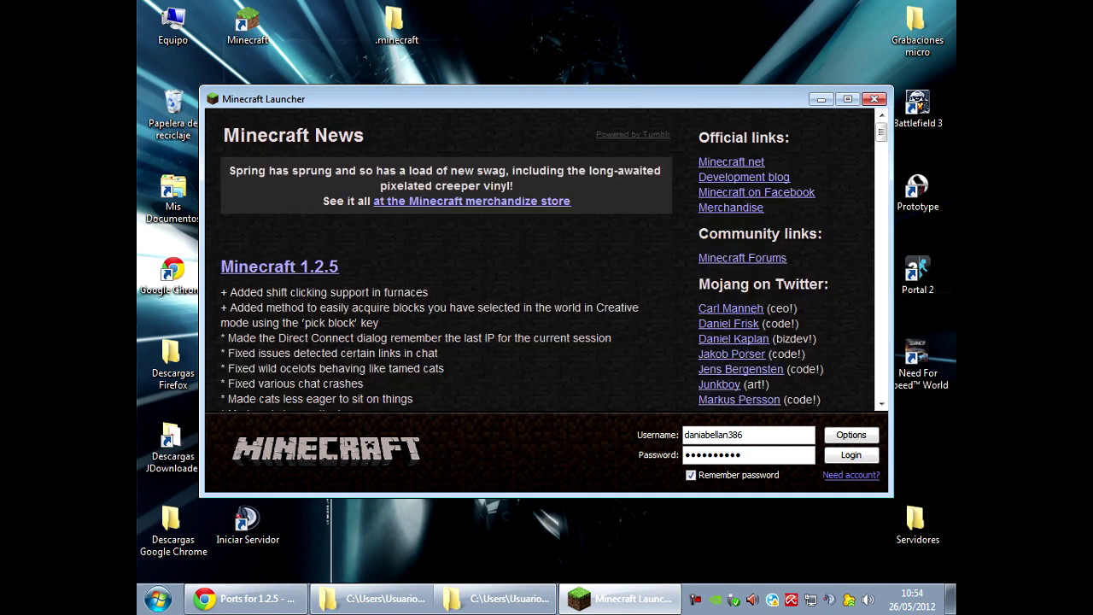
pyautogui.click(852, 453)
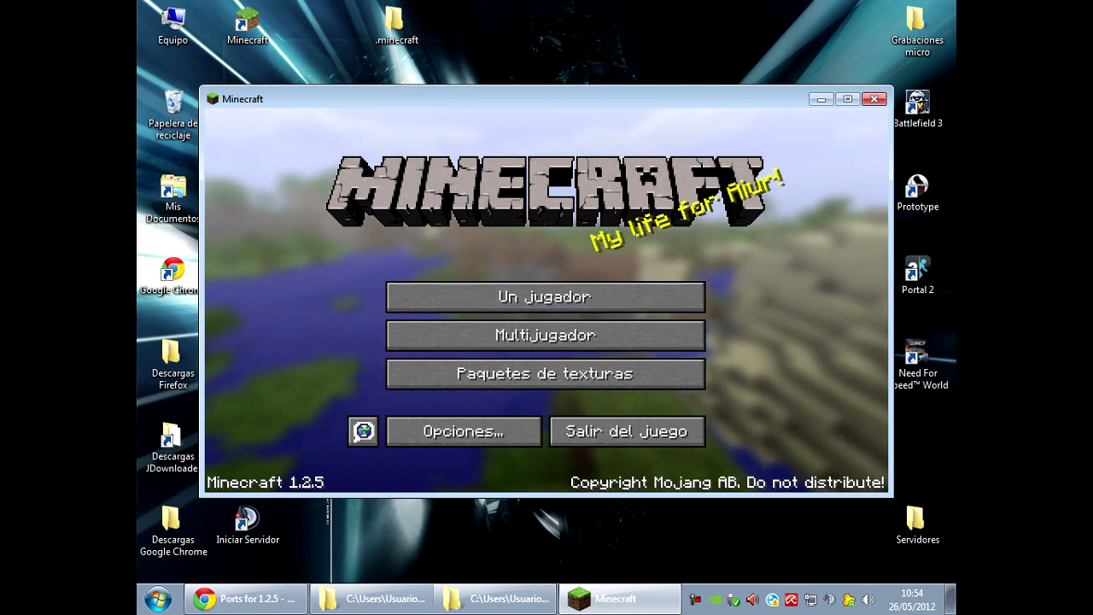
pyautogui.click(545, 296)
pyautogui.click(547, 272)
pyautogui.click(420, 419)
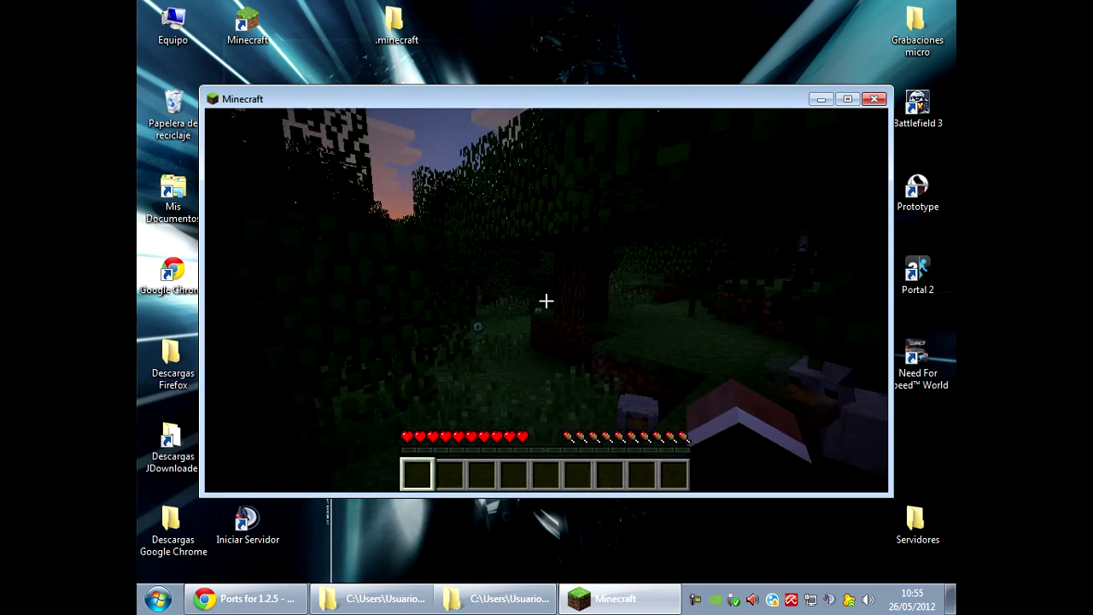
# In the TooManyItems overlay, turn rain off and creative mode on.
pyautogui.press('e')
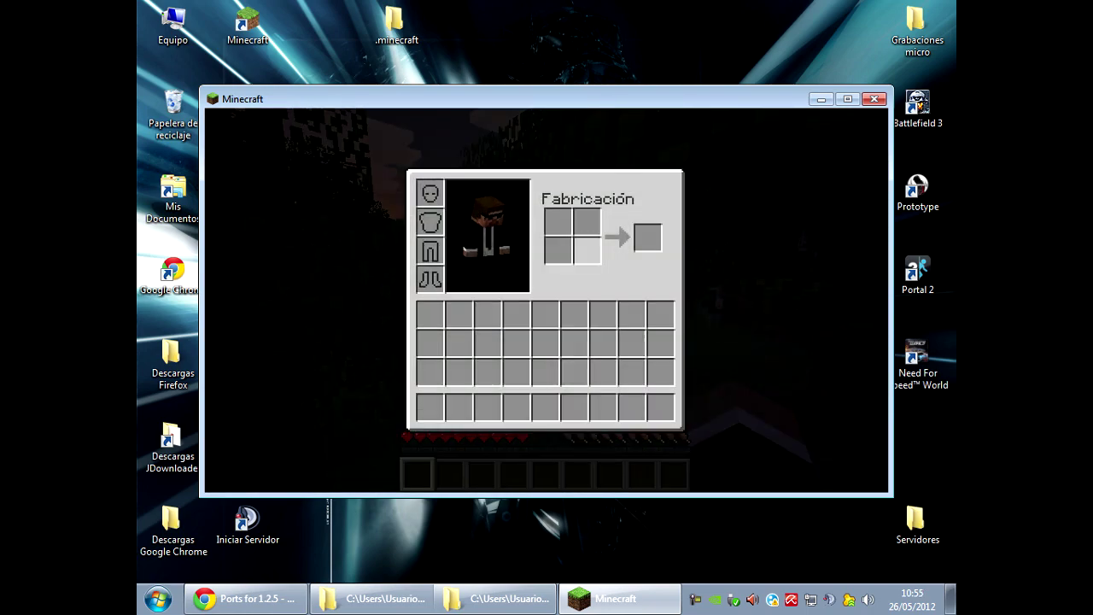
pyautogui.press('o')
pyautogui.click(312, 117)
pyautogui.click(288, 117)
pyautogui.press('e')
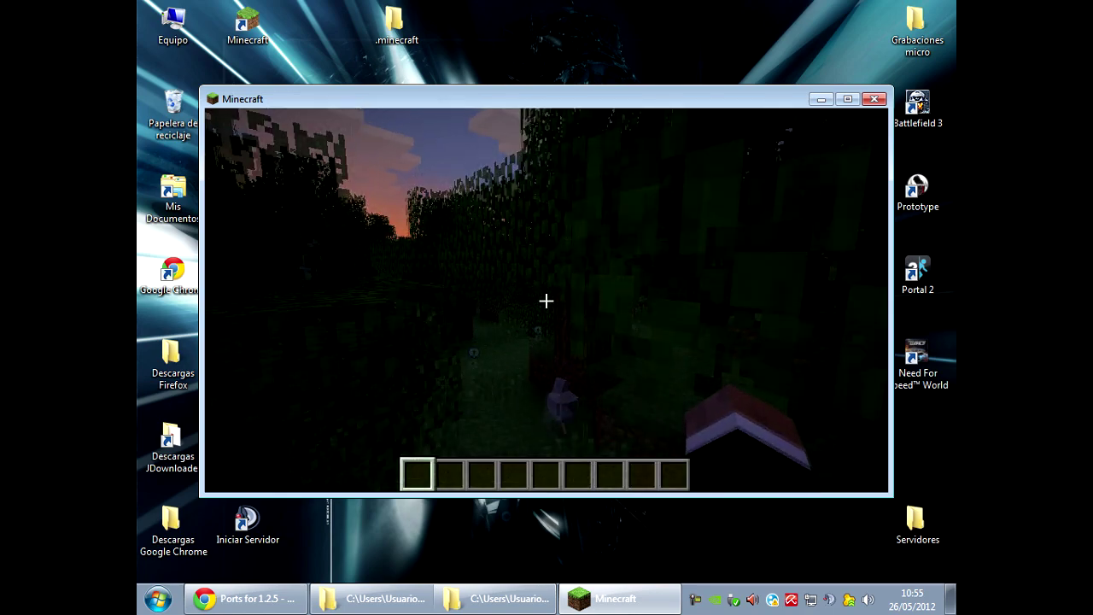
# Fly over the forest and land on the sand by the village.
pyautogui.press('space')
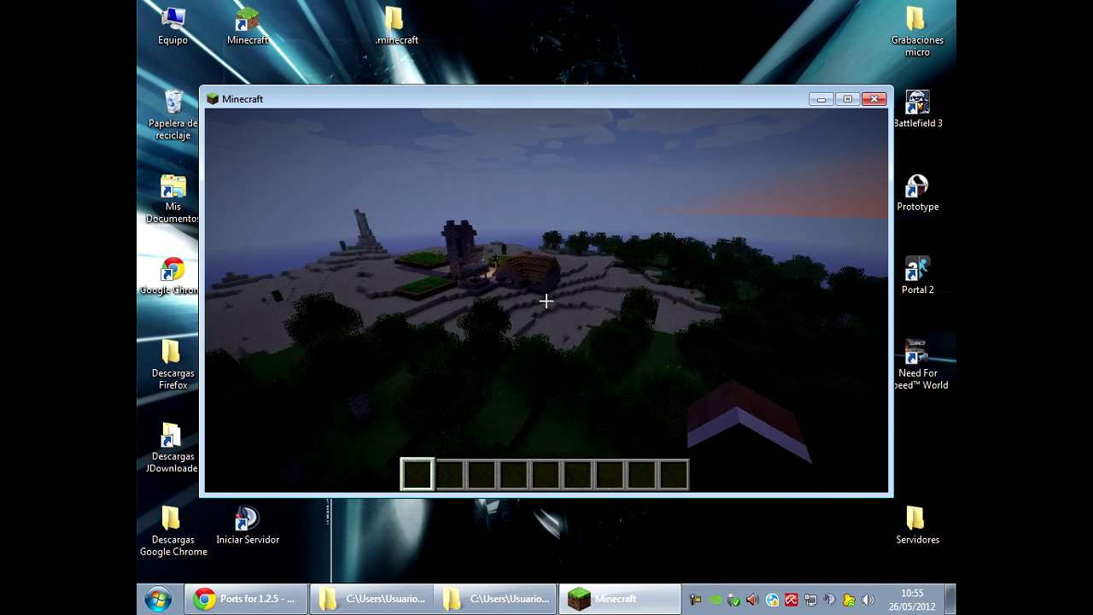
pyautogui.press('w')
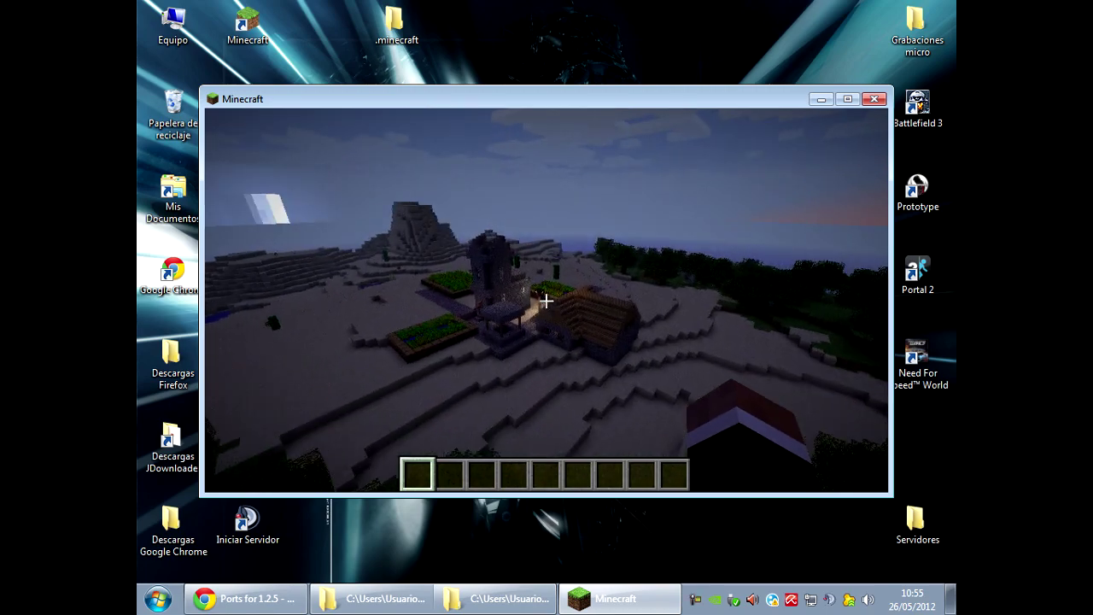
pyautogui.press('w')
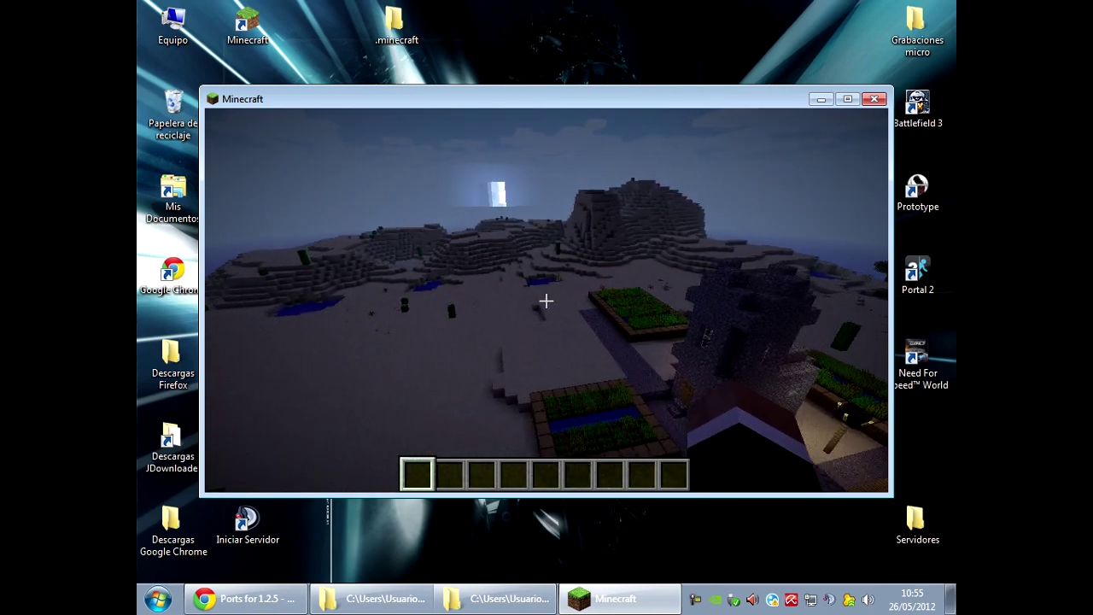
pyautogui.press('w')
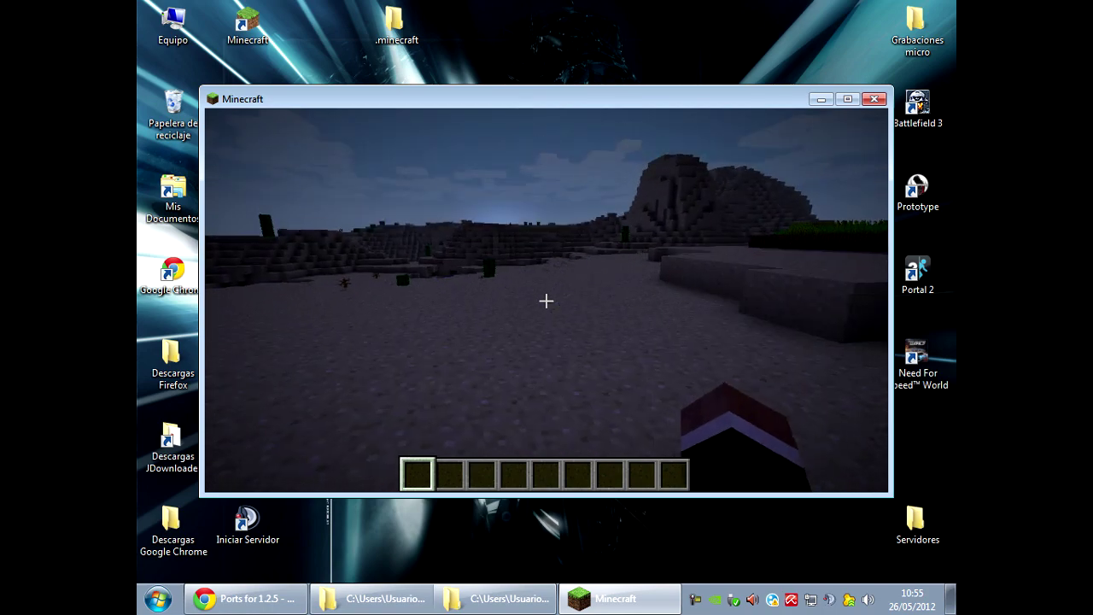
# Turn creative mode off and take an Alchemy Bag into the hotbar.
pyautogui.press('e')
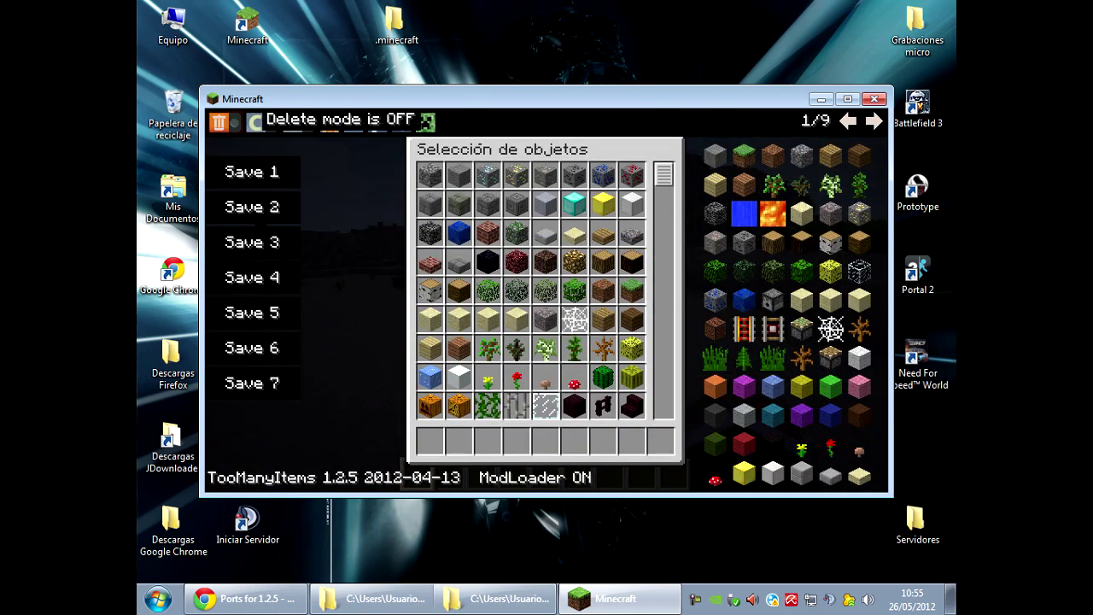
pyautogui.click(254, 122)
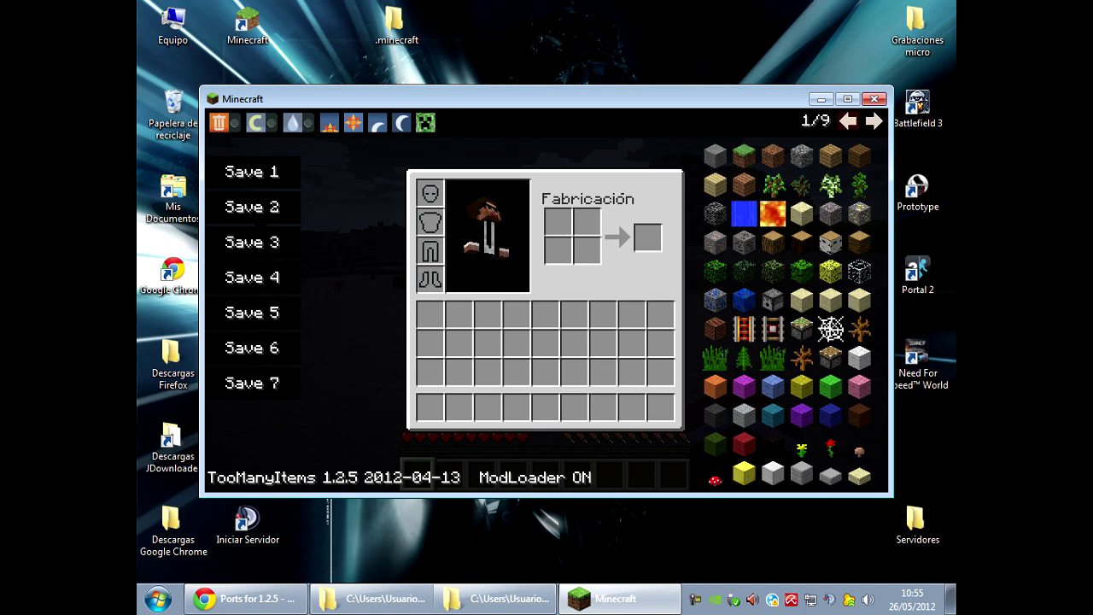
pyautogui.scroll(2, 787, 316)
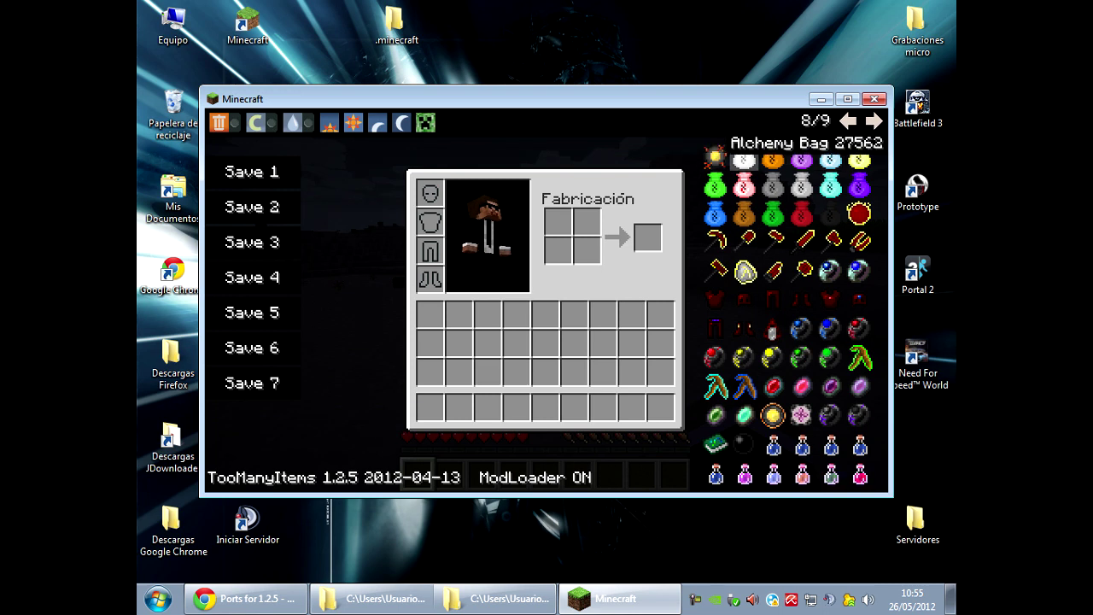
pyautogui.click(744, 157)
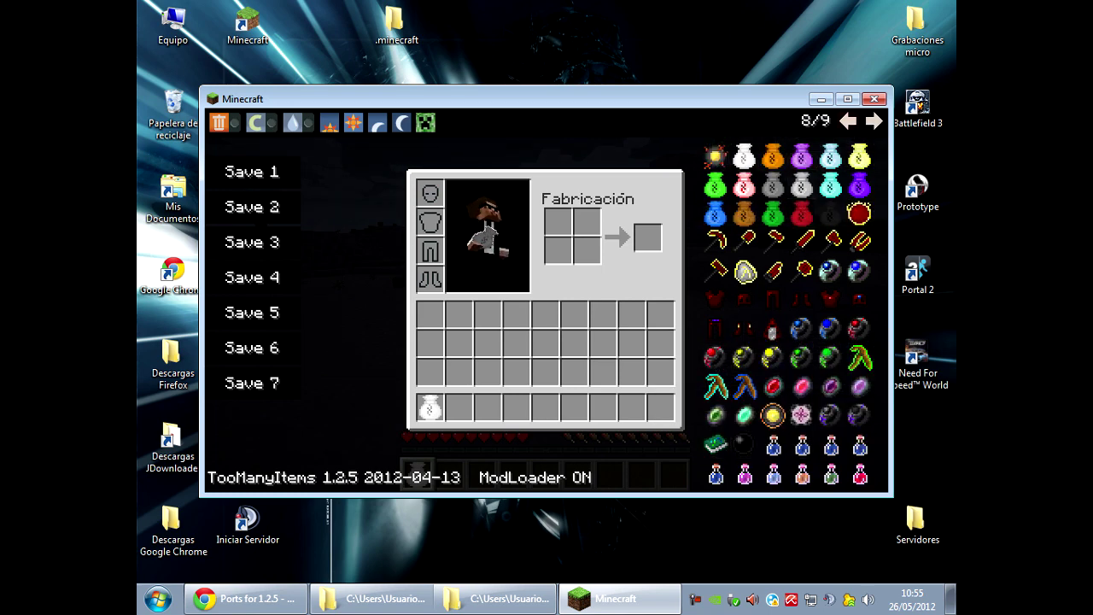
# Put on a Dark Matter Helmet and take a stack of Yellow Soldiers.
pyautogui.click(848, 122)
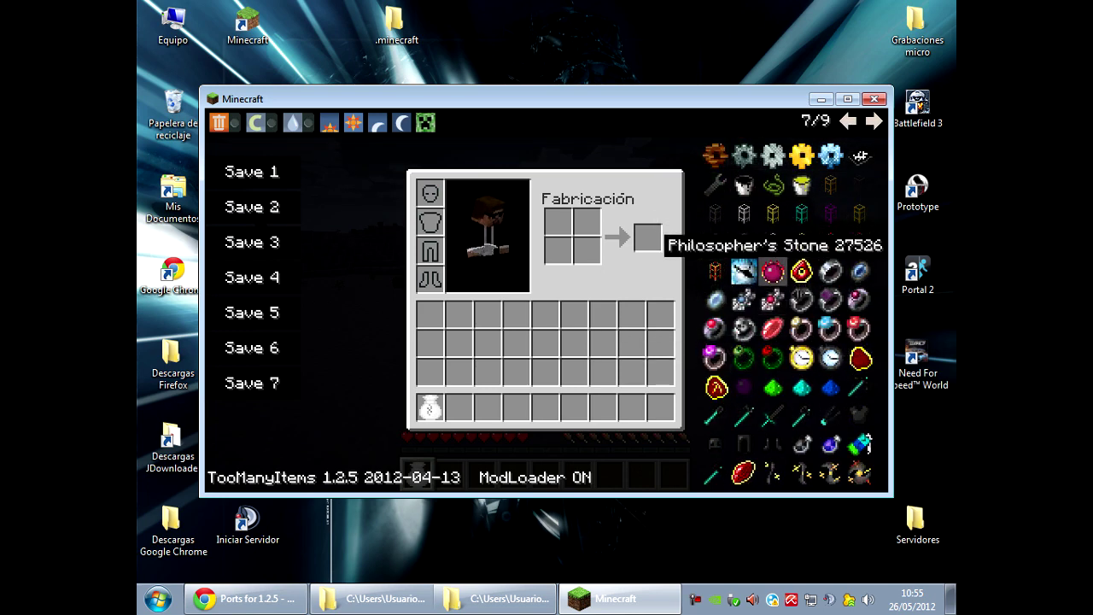
pyautogui.click(716, 444)
pyautogui.keyDown('shift'); pyautogui.click(458, 407); pyautogui.keyUp('shift')
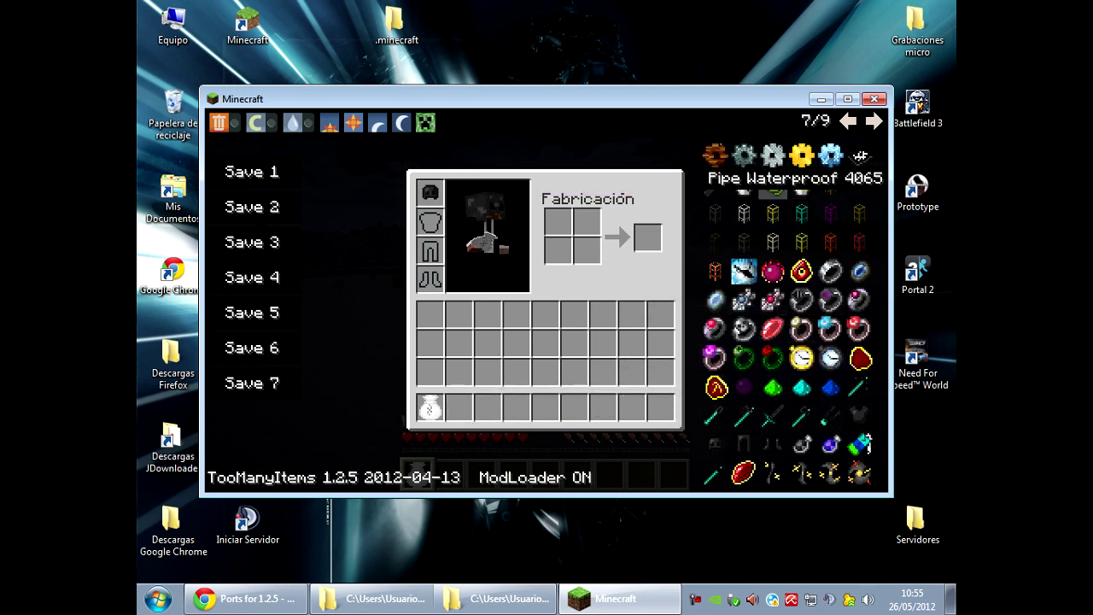
pyautogui.click(847, 121)
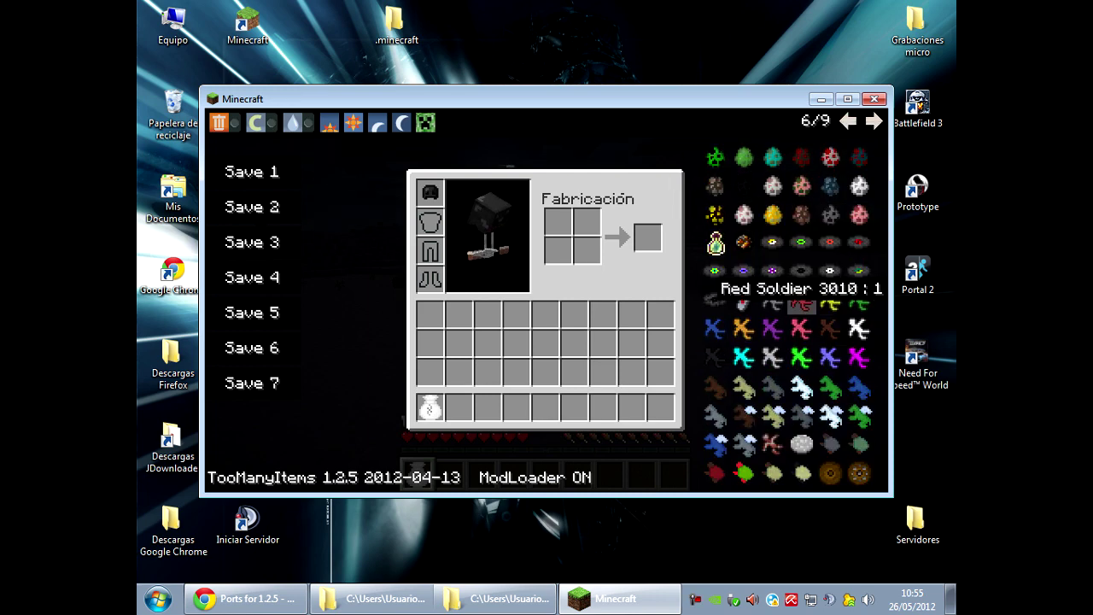
pyautogui.click(830, 304)
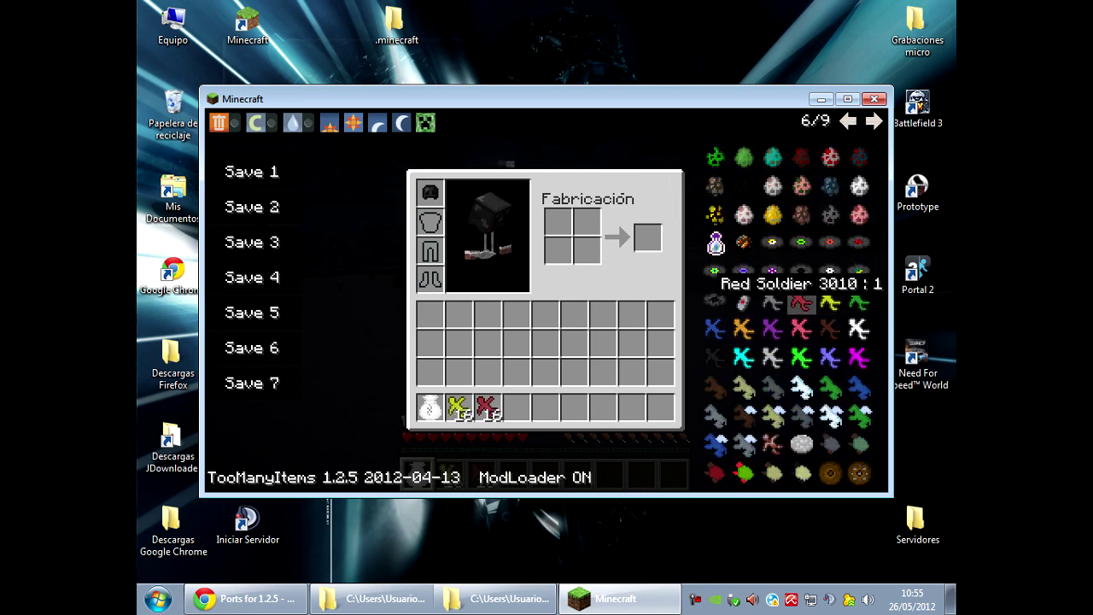
# Place red soldiers on the sand and set the time to noon.
pyautogui.press('e')
pyautogui.press('3')
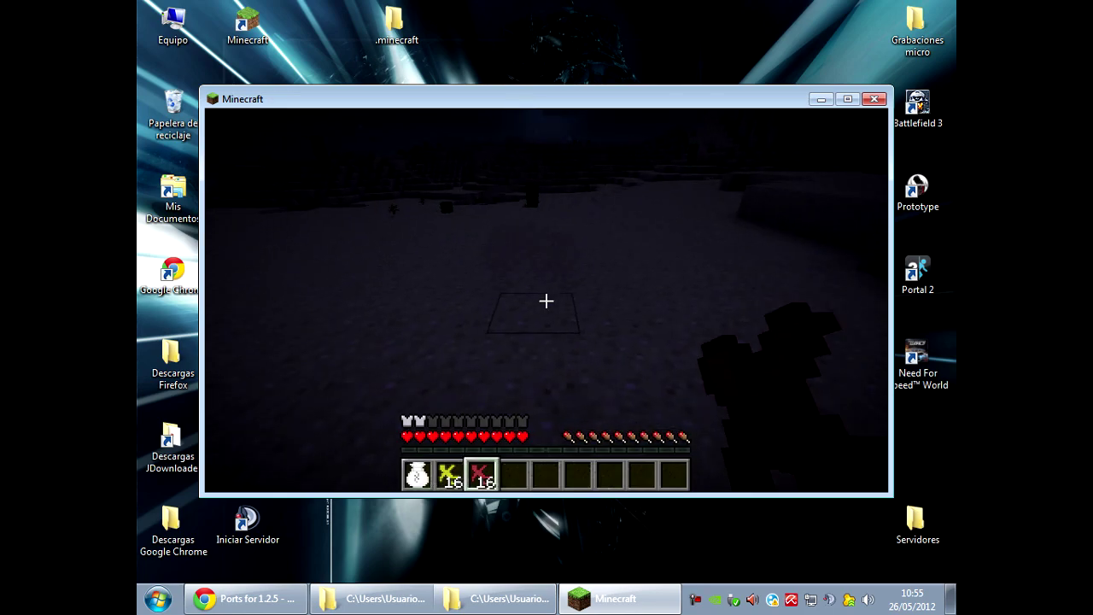
pyautogui.rightClick(547, 300)
pyautogui.press('e')
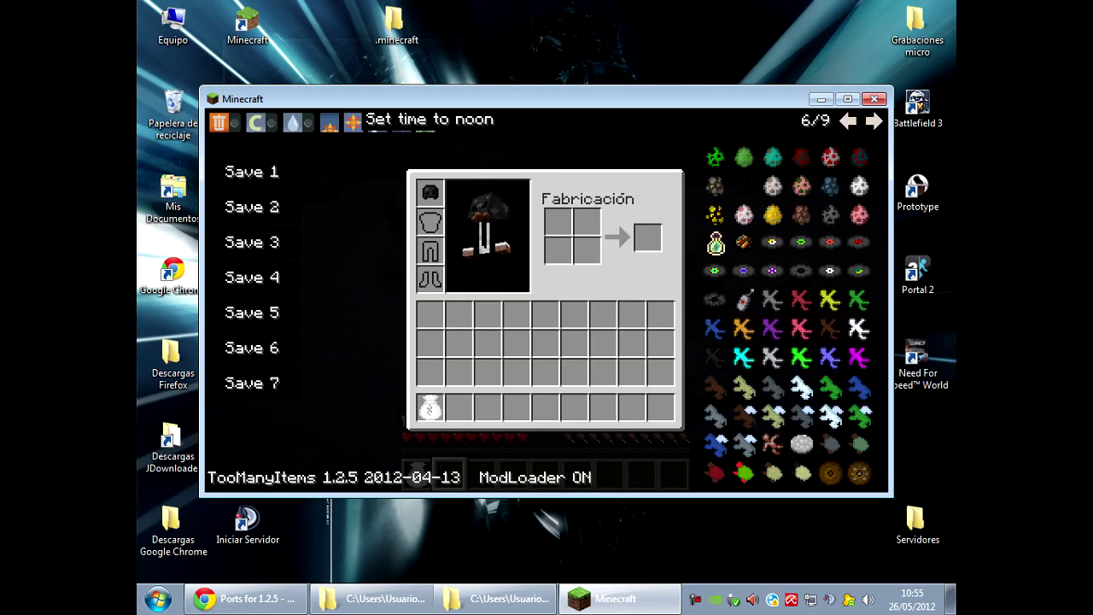
pyautogui.click(353, 123)
pyautogui.press('e')
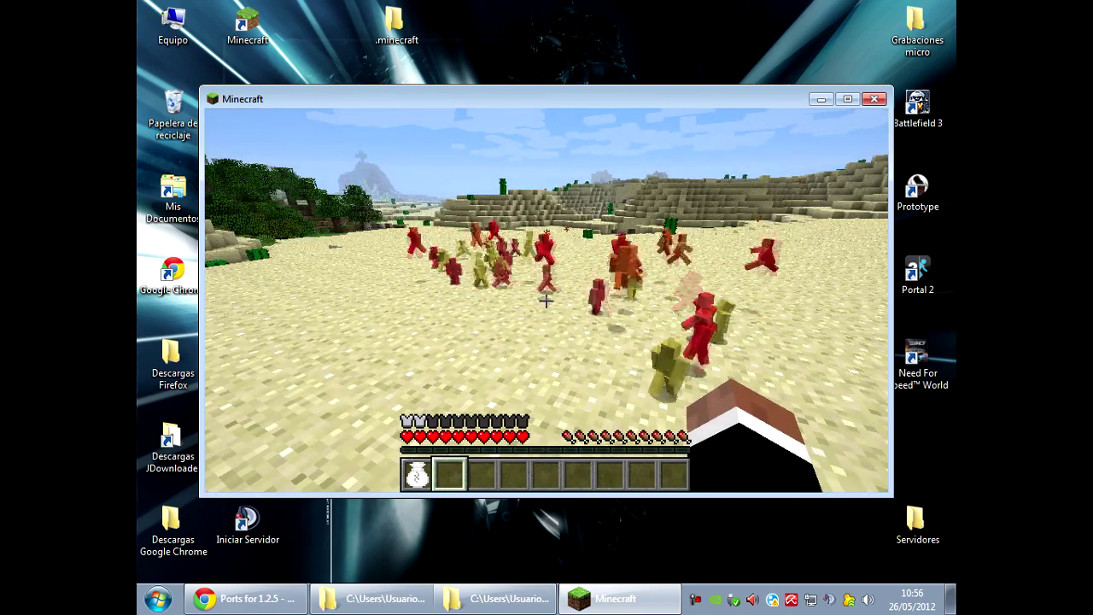
# Take a Clay Disruptor, then page the item list back to the BuildCraft machine blocks.
pyautogui.press('e')
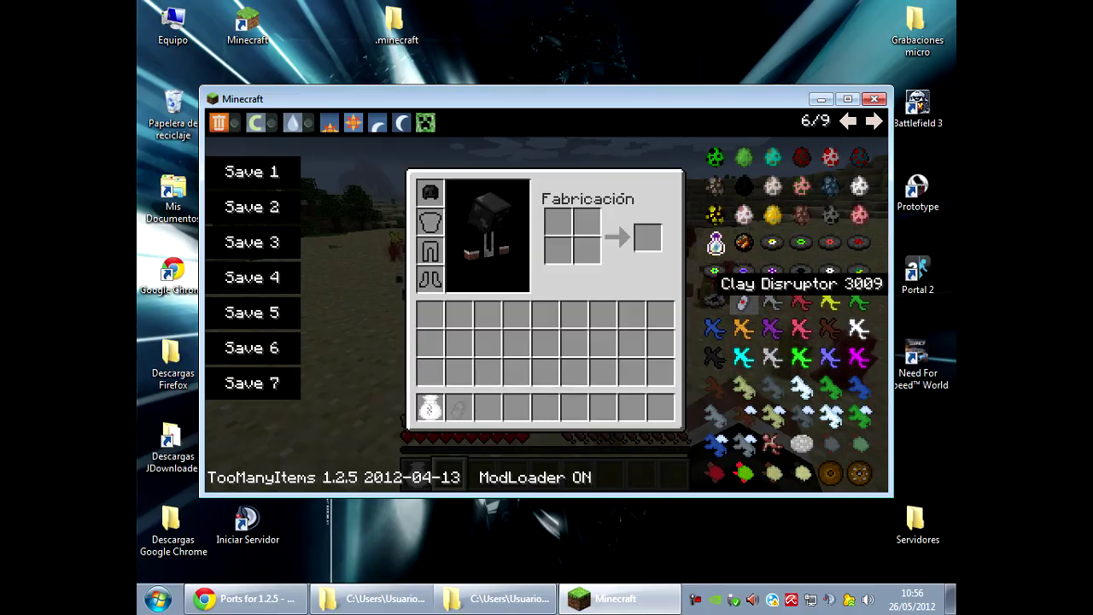
pyautogui.click(744, 298)
pyautogui.press('e')
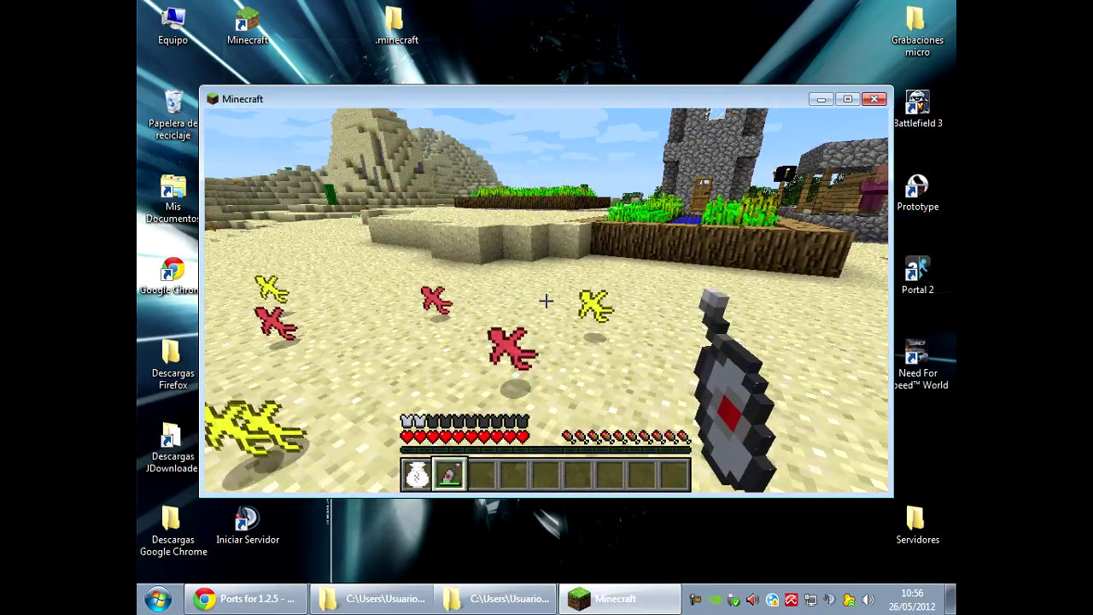
pyautogui.press('e')
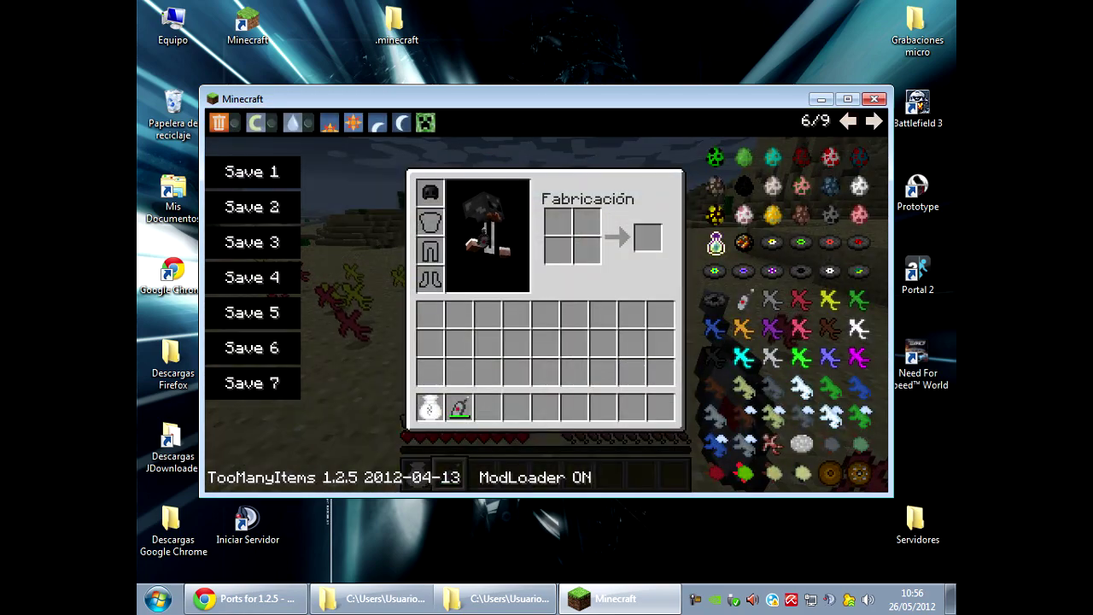
pyautogui.click(848, 122)
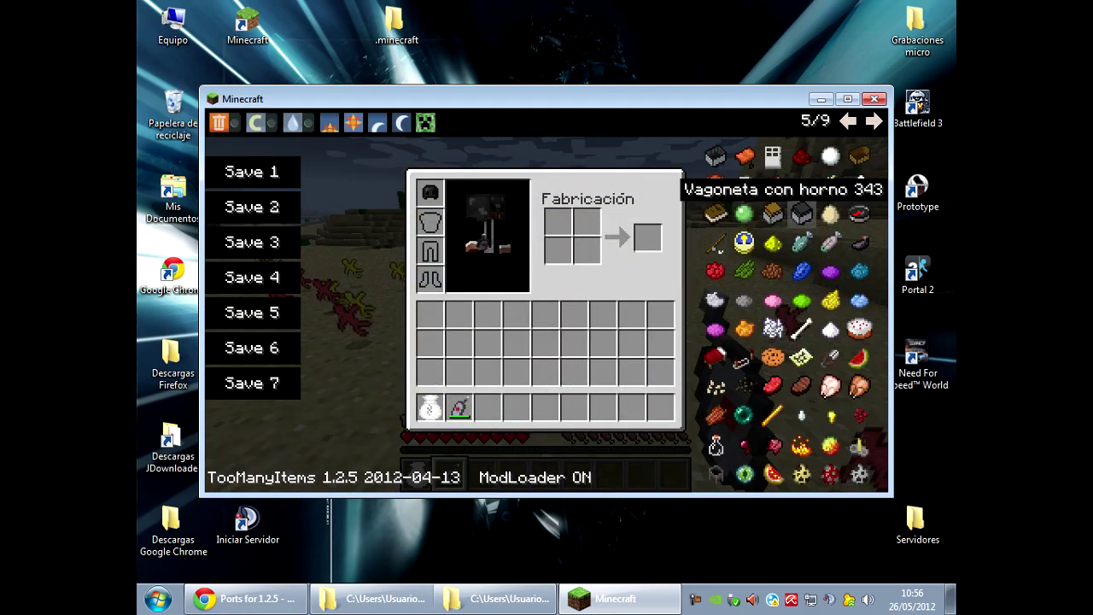
pyautogui.click(848, 121)
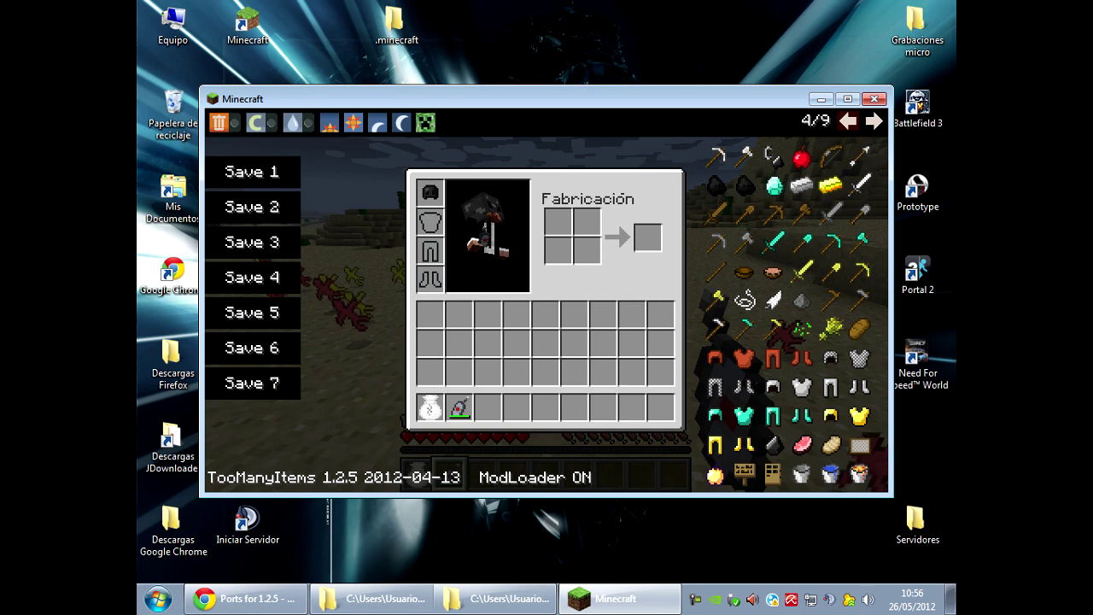
pyautogui.click(848, 121)
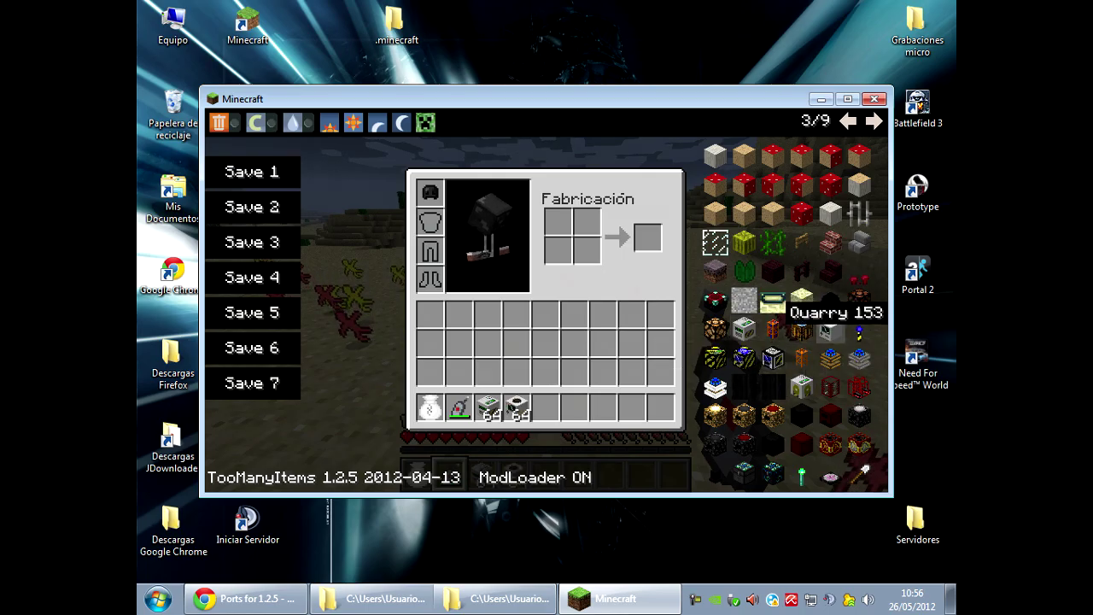
# Place a Quarry on the sand, page the item list back to 1/9, and open the game menu.
pyautogui.press('e')
pyautogui.rightClick(547, 301)
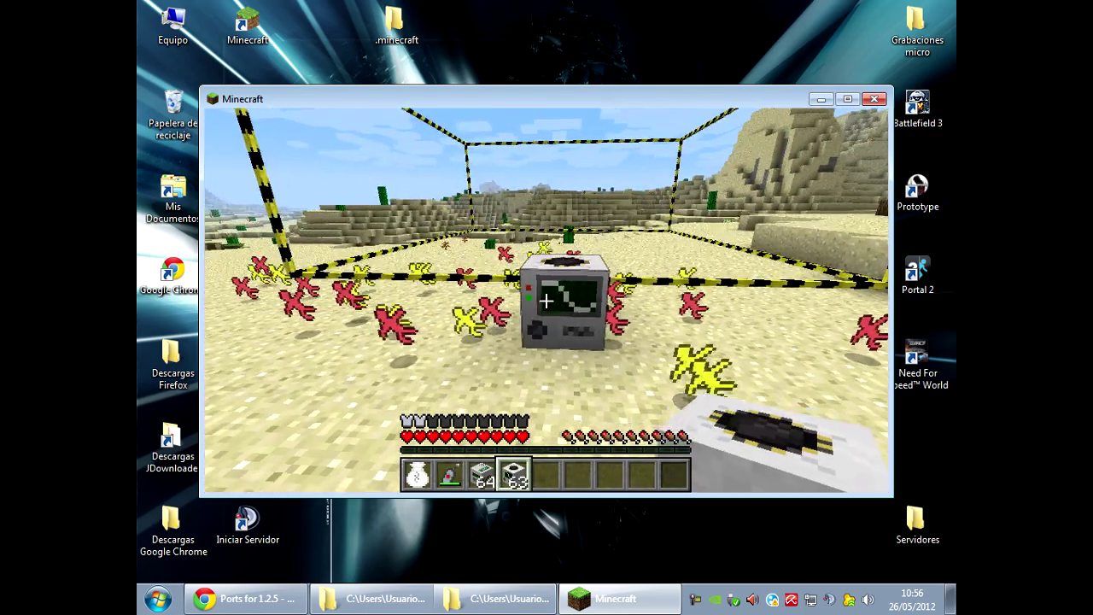
pyautogui.press('e')
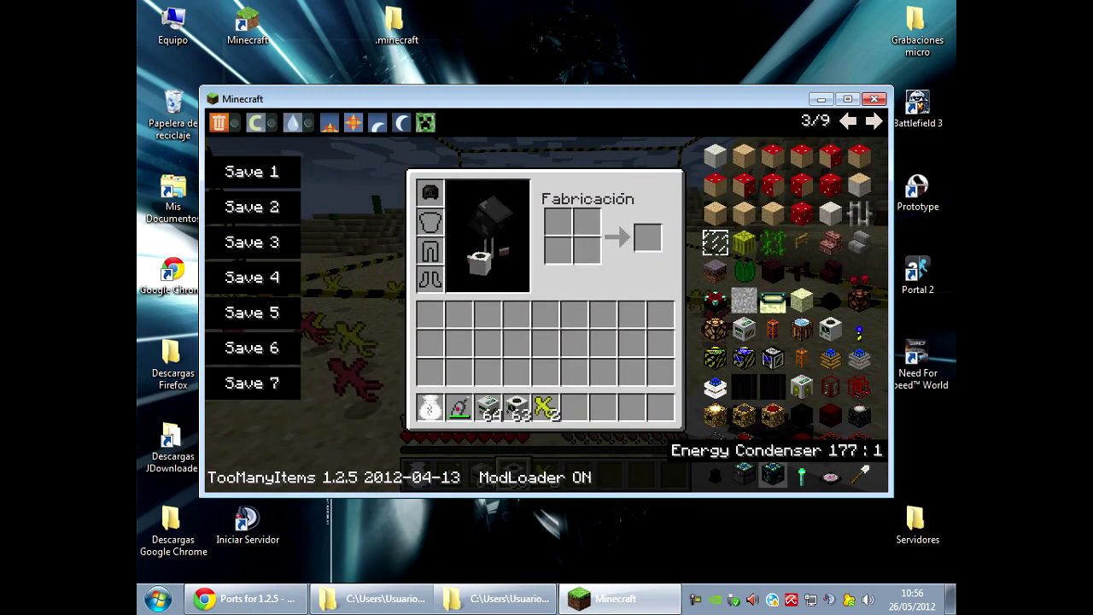
pyautogui.click(847, 121)
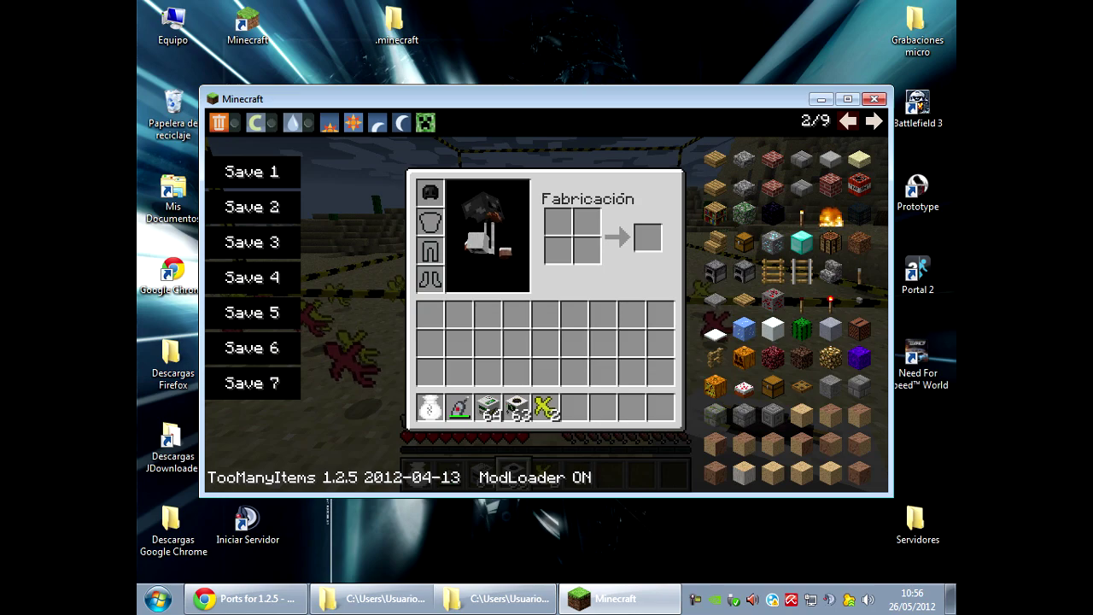
pyautogui.click(847, 122)
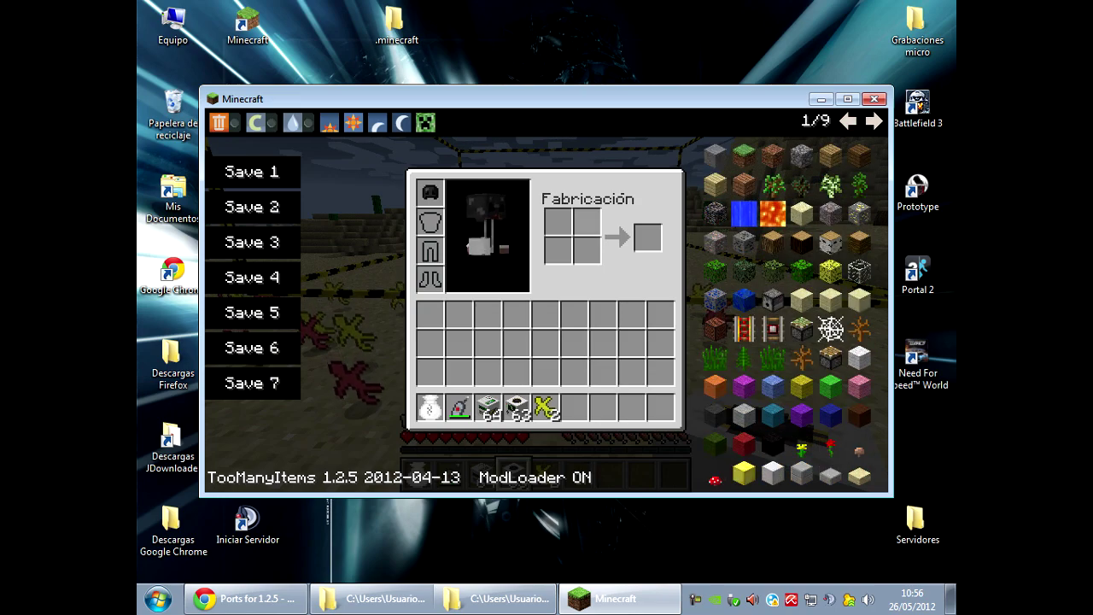
pyautogui.press('e')
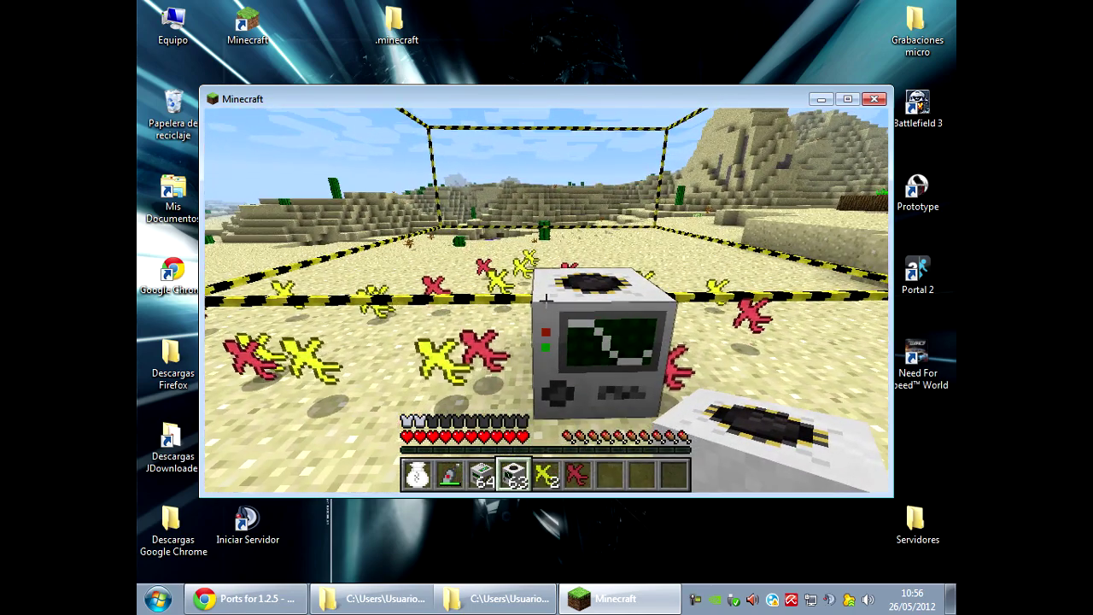
pyautogui.press('Escape')
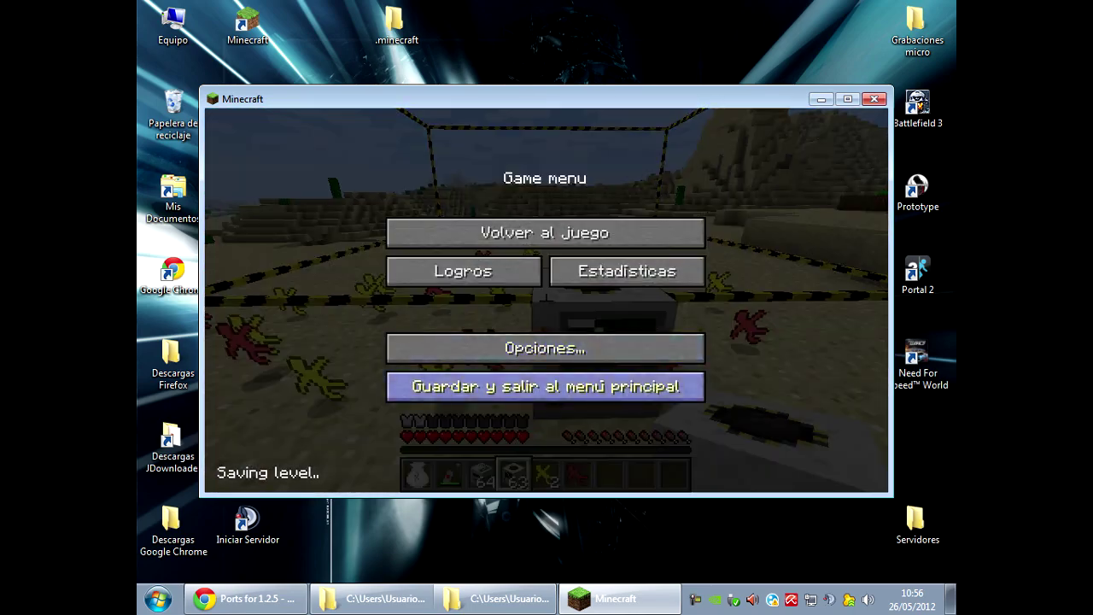
# Save and quit Minecraft, then bring the .minecraft Explorer window forward.
pyautogui.click(544, 386)
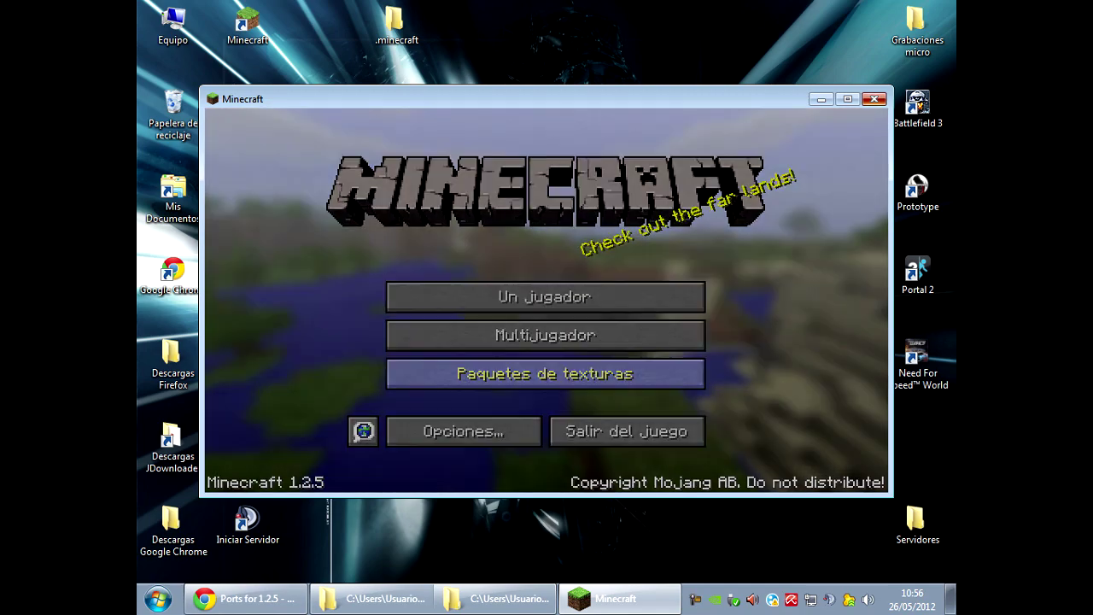
pyautogui.click(620, 429)
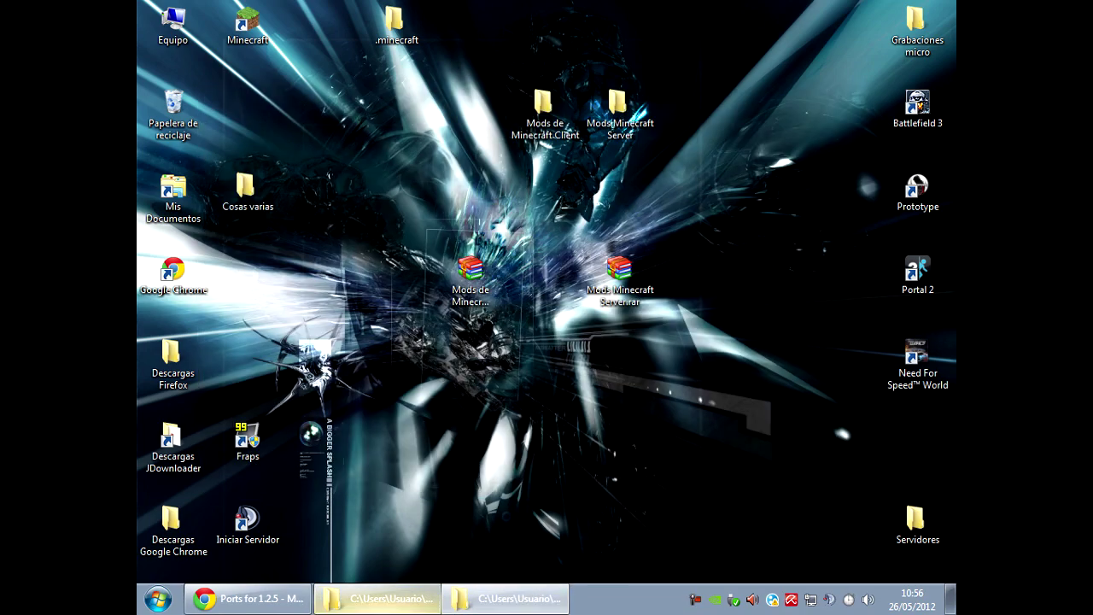
pyautogui.hotkey('alt', 'Tab')
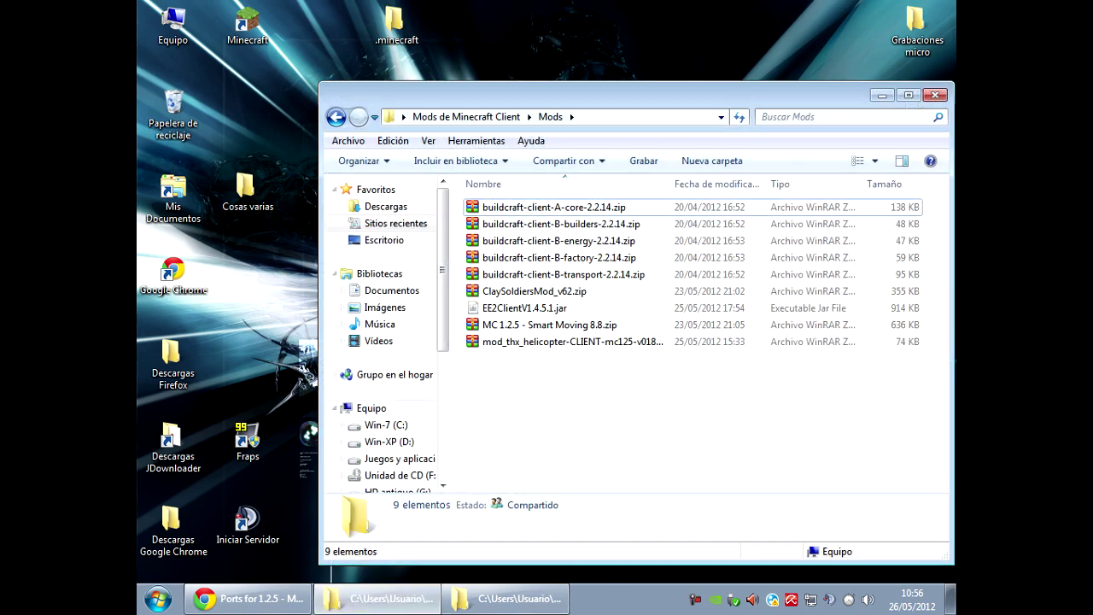
pyautogui.hotkey('alt', 'Tab')
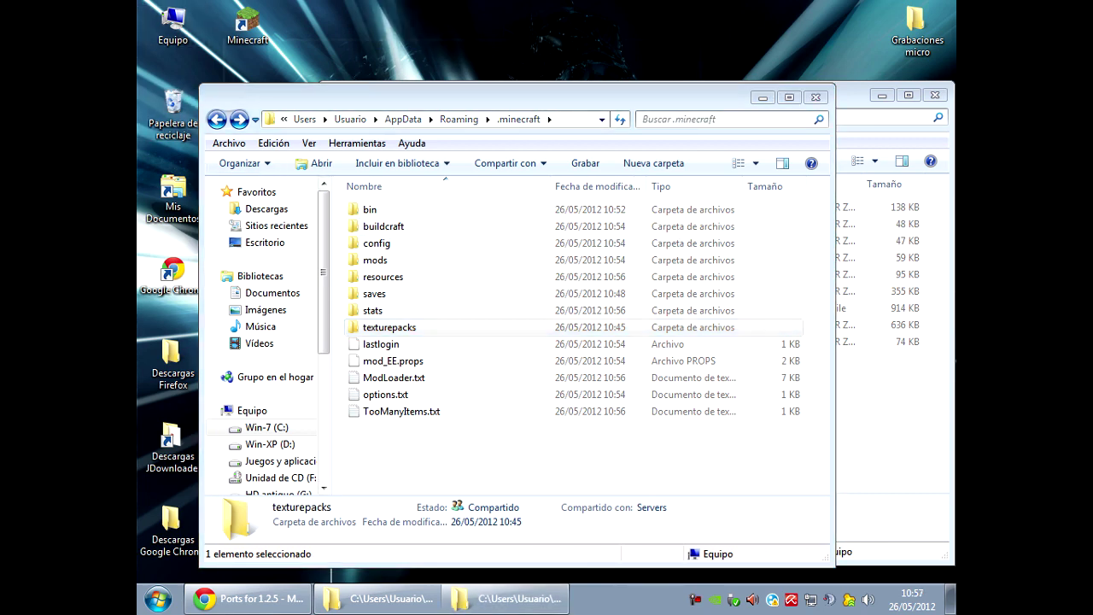
# Go back to AppData Roaming and open the .minecraft folder.
pyautogui.click(239, 119)
pyautogui.click(217, 118)
pyautogui.click(217, 119)
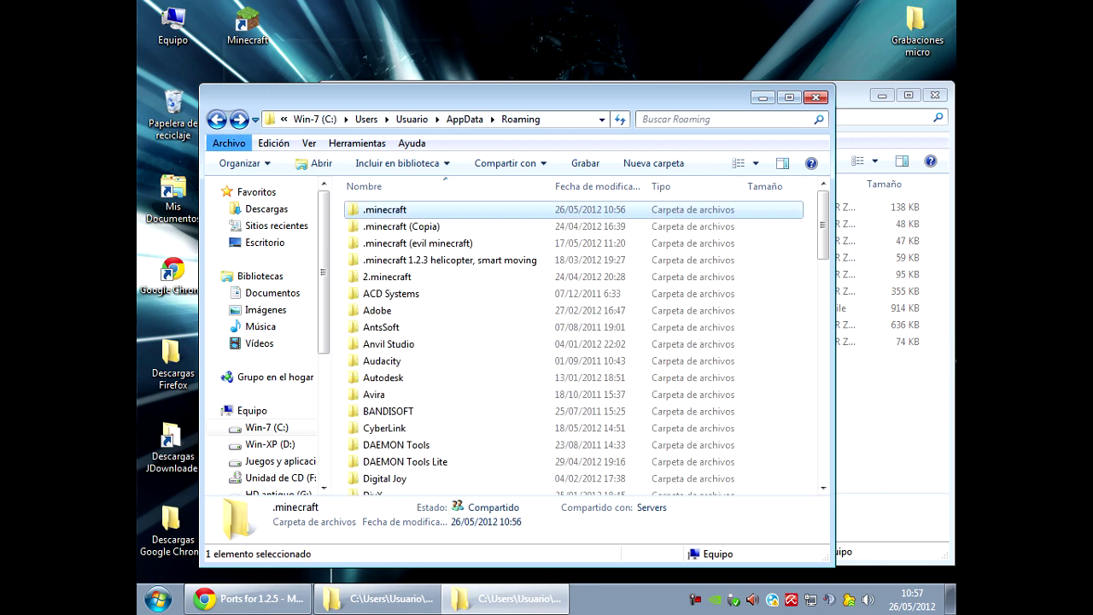
pyautogui.rightClick(407, 226)
pyautogui.click(444, 453)
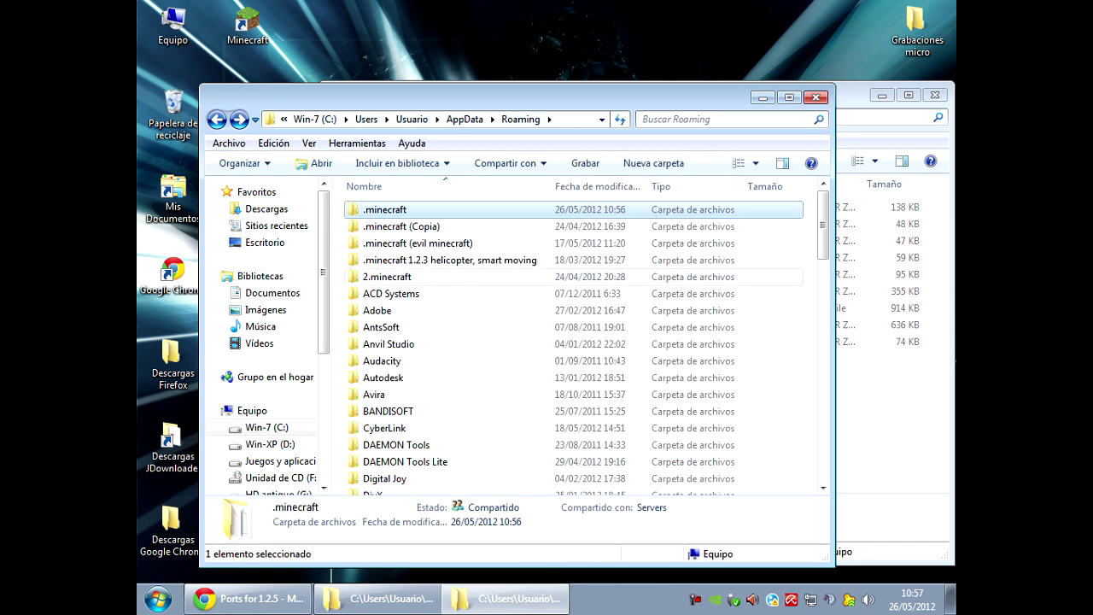
pyautogui.rightClick(417, 36)
pyautogui.press('Escape')
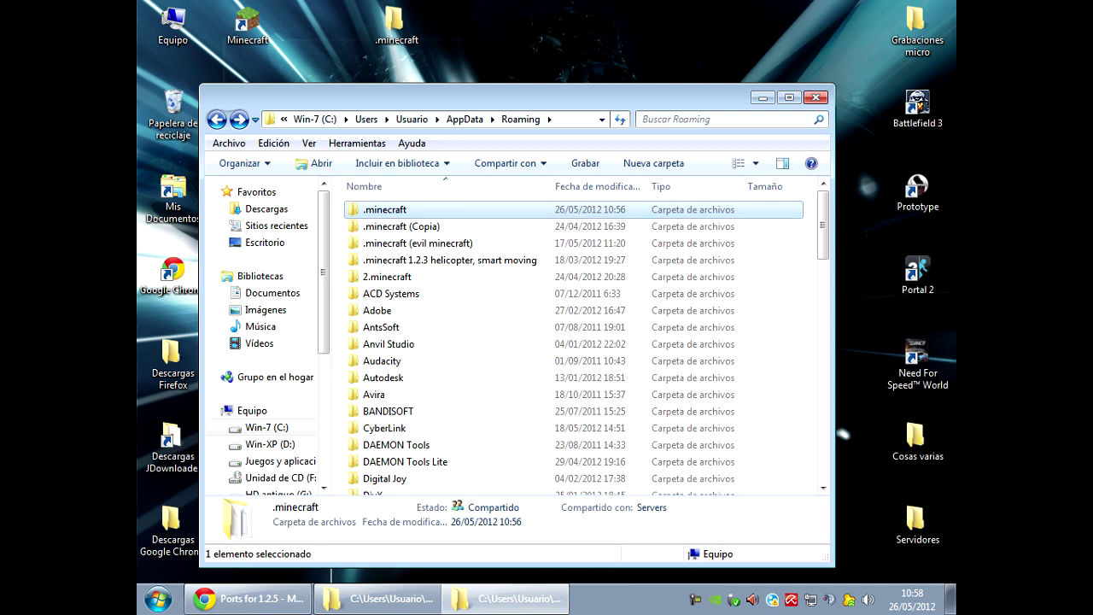
pyautogui.press('Return')
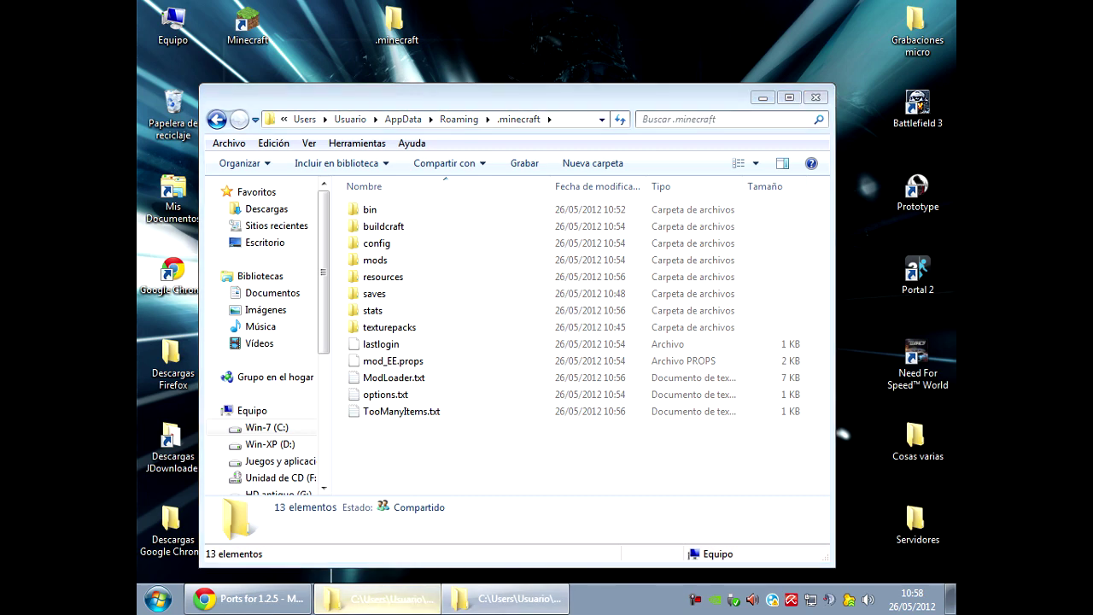
pyautogui.hotkey('alt', 'Tab')
pyautogui.click(534, 292)
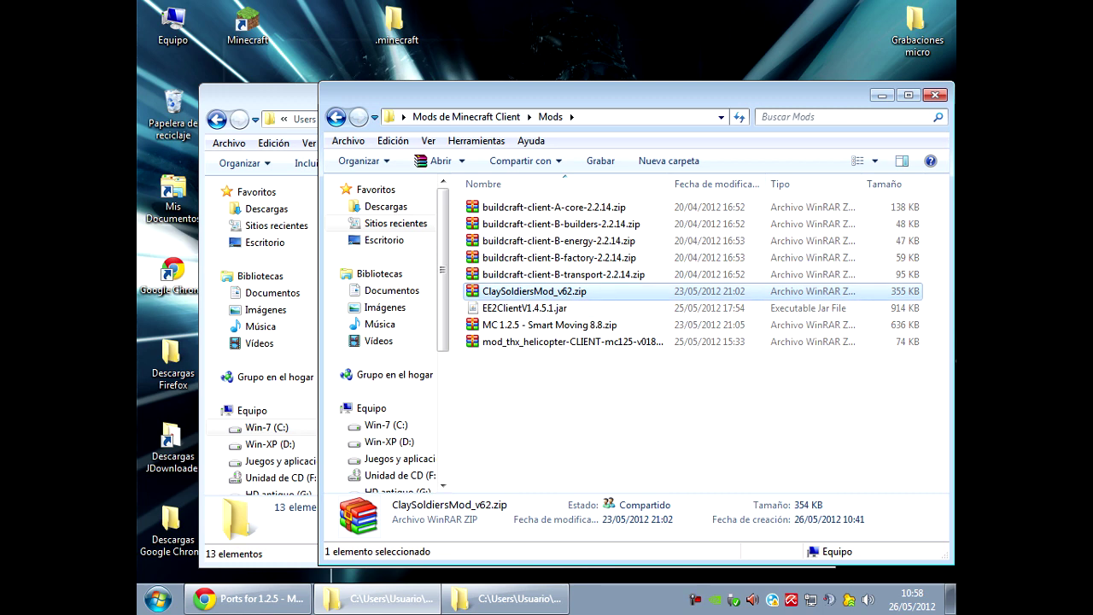
pyautogui.click(257, 143)
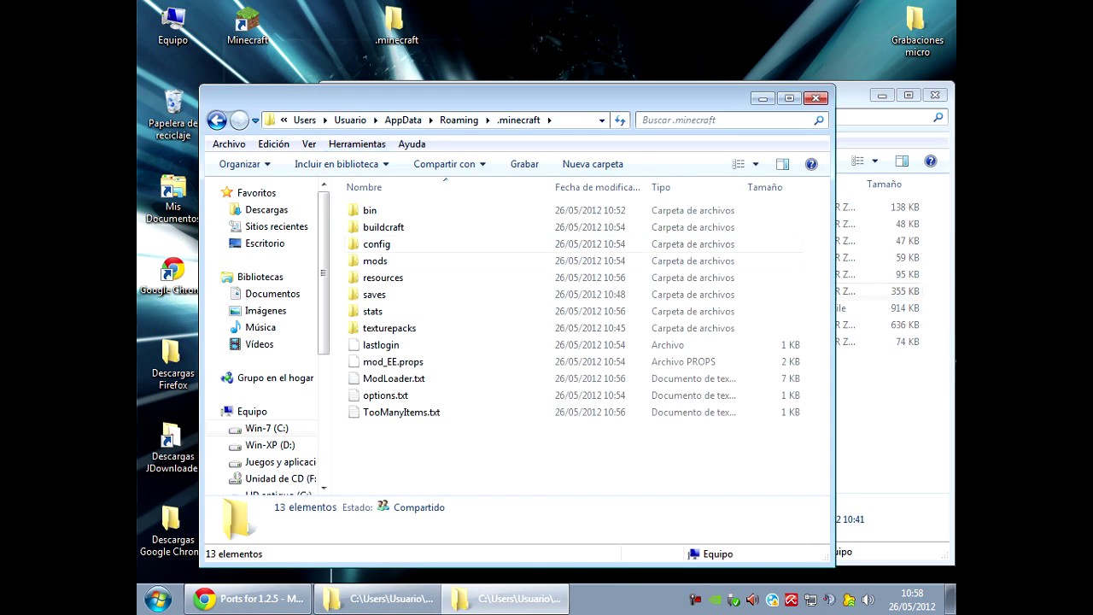
pyautogui.doubleClick(375, 260)
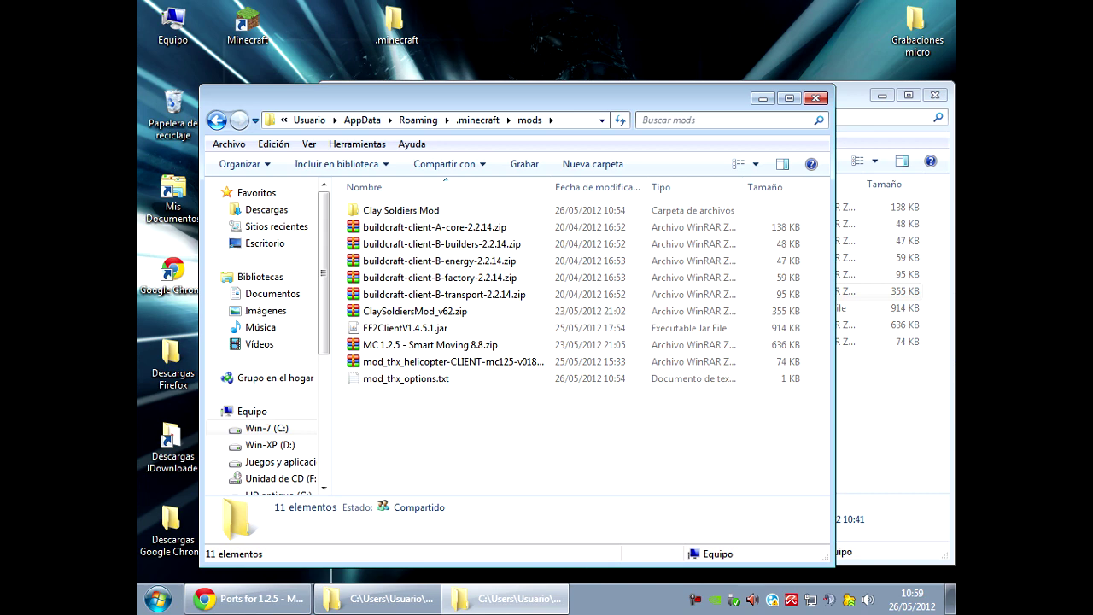
pyautogui.press('BackSpace')
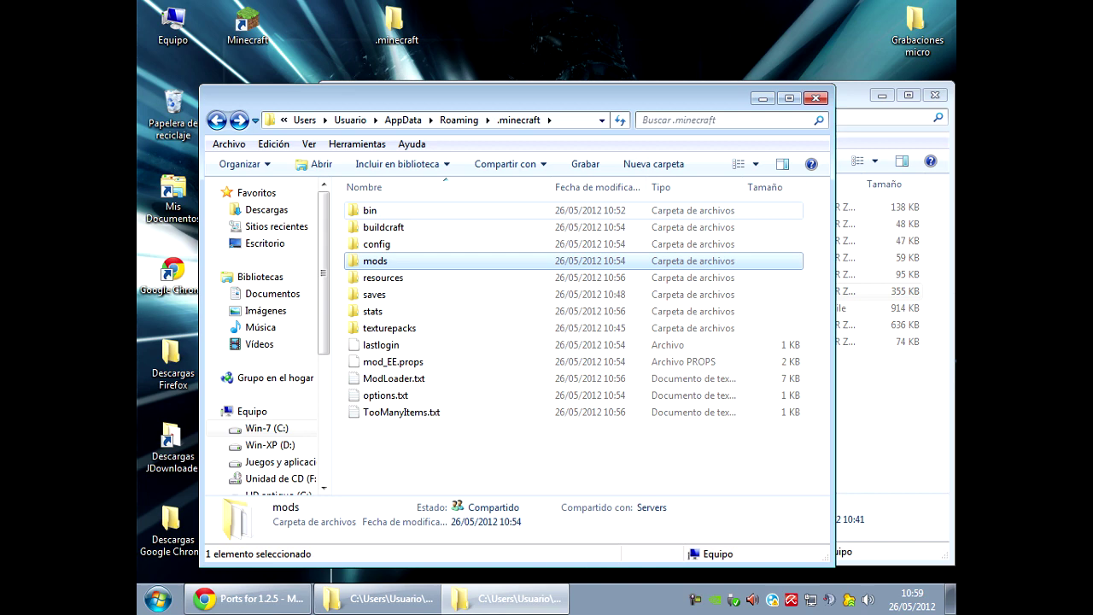
pyautogui.doubleClick(370, 210)
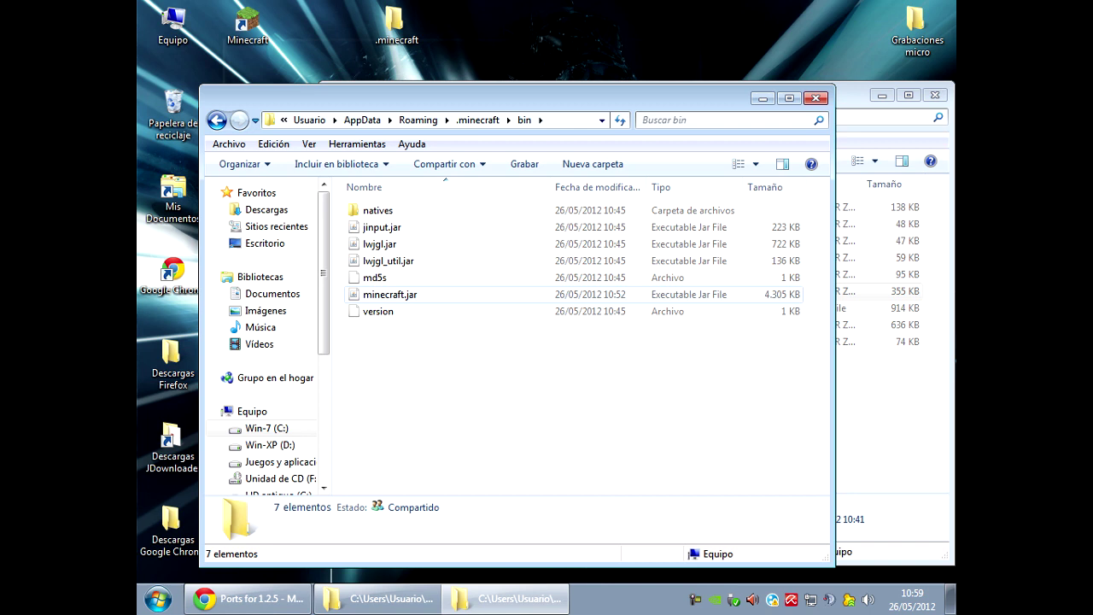
pyautogui.press('BackSpace')
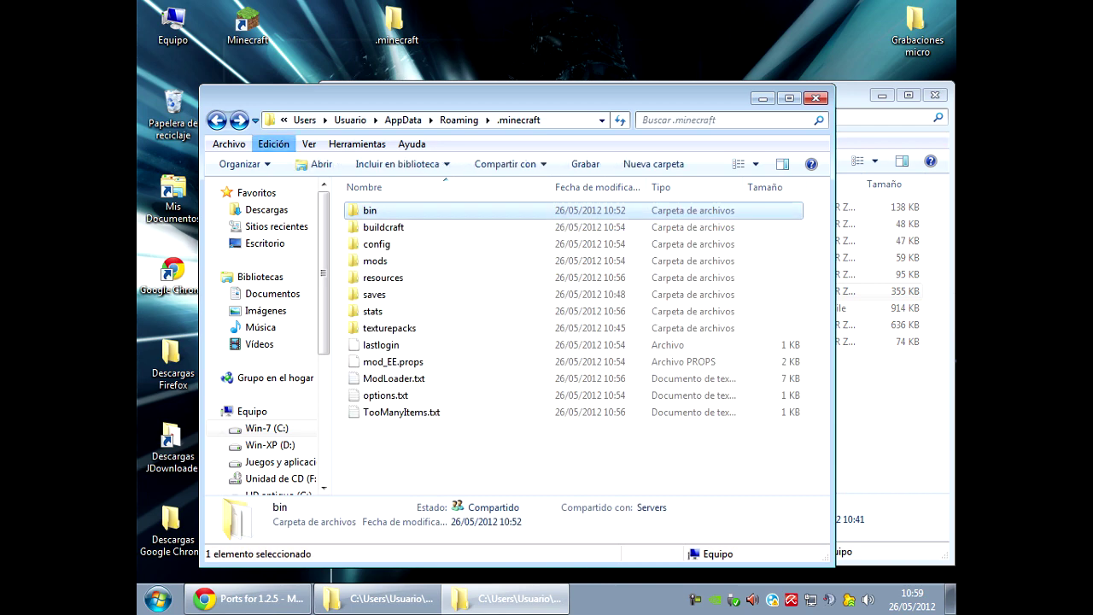
# Open minecraft.jar from the bin folder in WinRAR.
pyautogui.press('Return')
pyautogui.rightClick(393, 294)
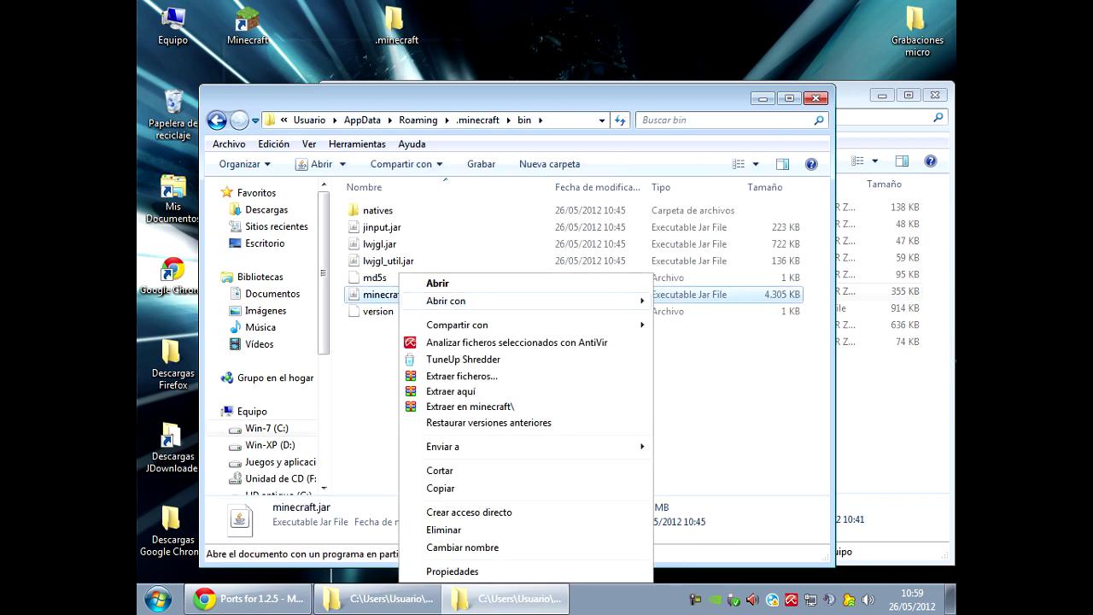
pyautogui.moveTo(512, 301)
pyautogui.click(711, 353)
# Open ClaySoldiersMod_v62.zip from the client mods folder in WinRAR.
pyautogui.click(374, 598)
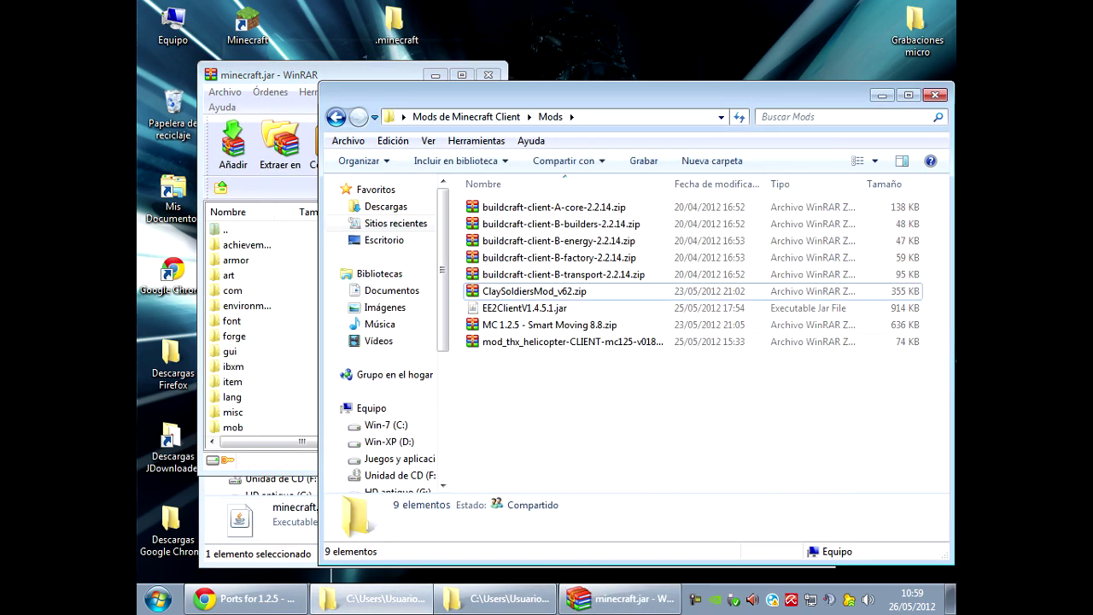
pyautogui.rightClick(566, 291)
pyautogui.click(607, 283)
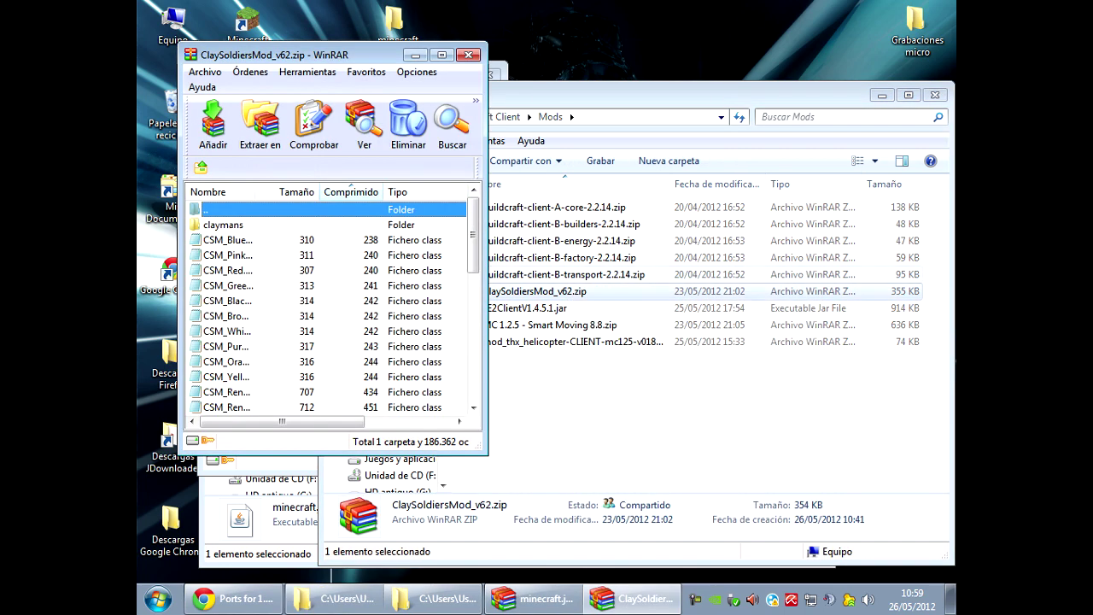
pyautogui.scroll(-10, 329, 308)
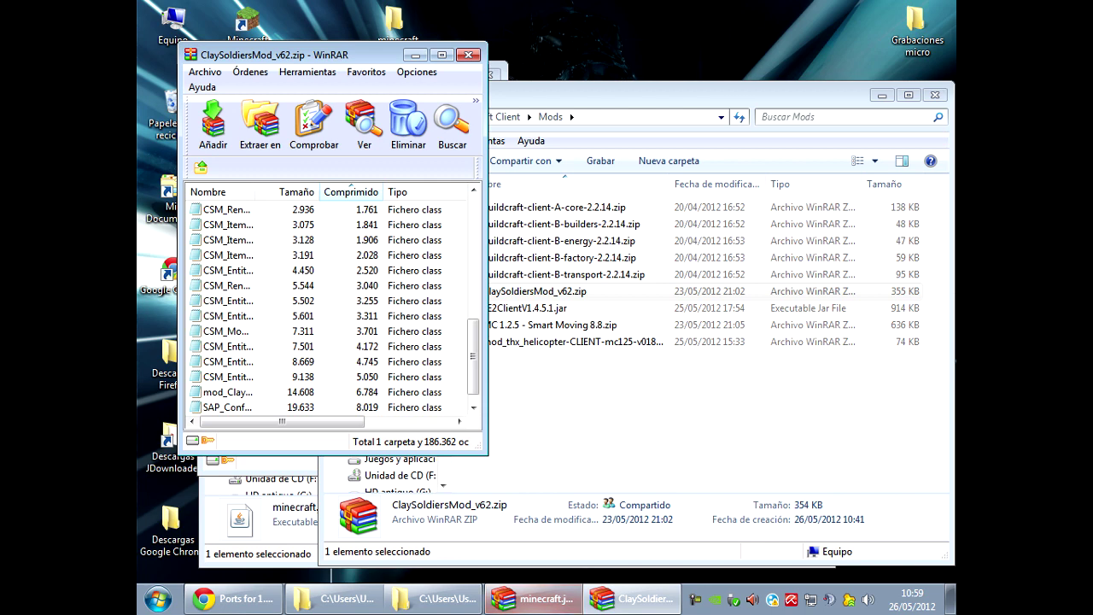
# Close both WinRAR windows and return to the .minecraft bin folder.
pyautogui.click(532, 598)
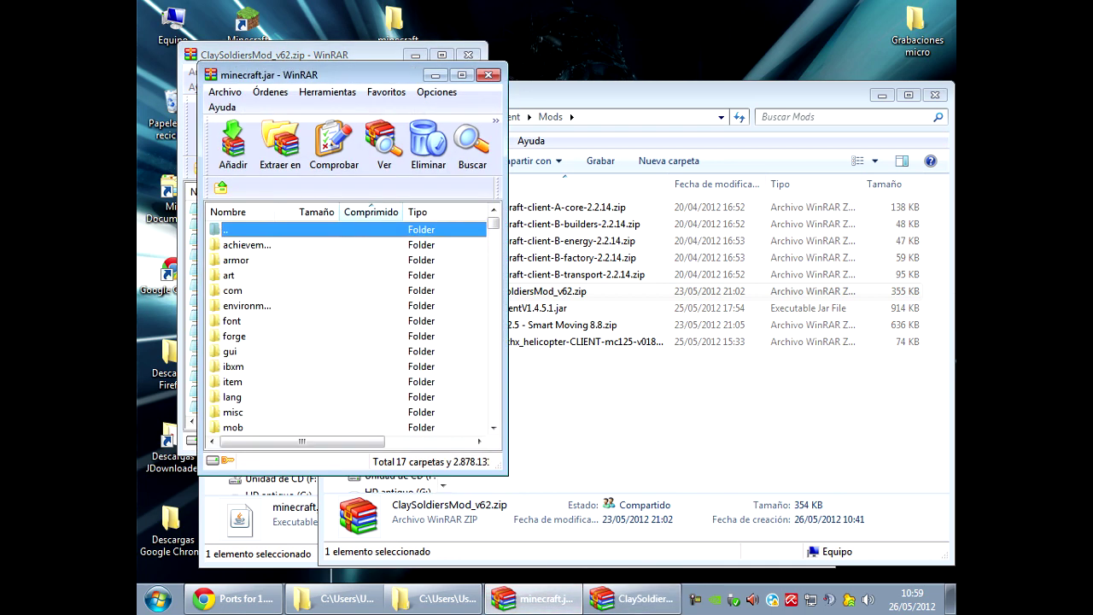
pyautogui.click(488, 74)
pyautogui.click(468, 55)
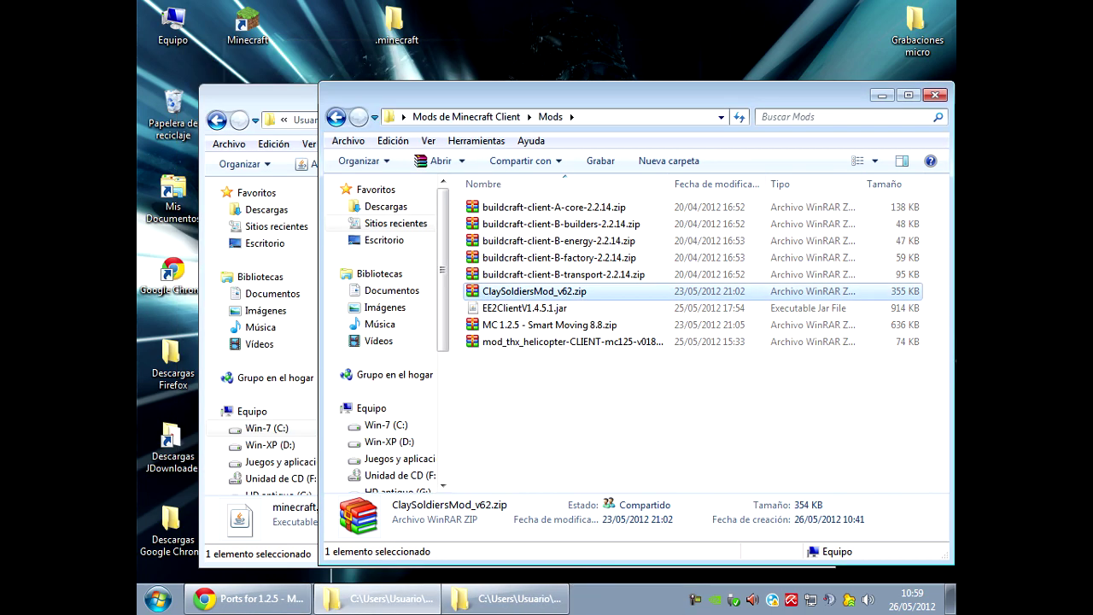
pyautogui.click(257, 94)
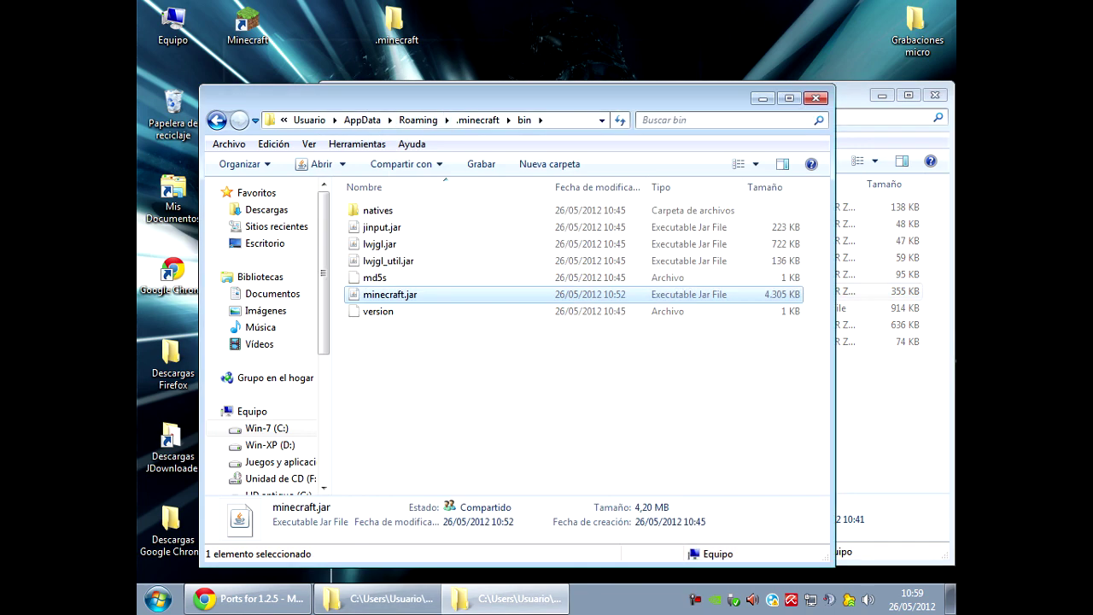
# Close the .minecraft and client mods Explorer windows.
pyautogui.click(478, 119)
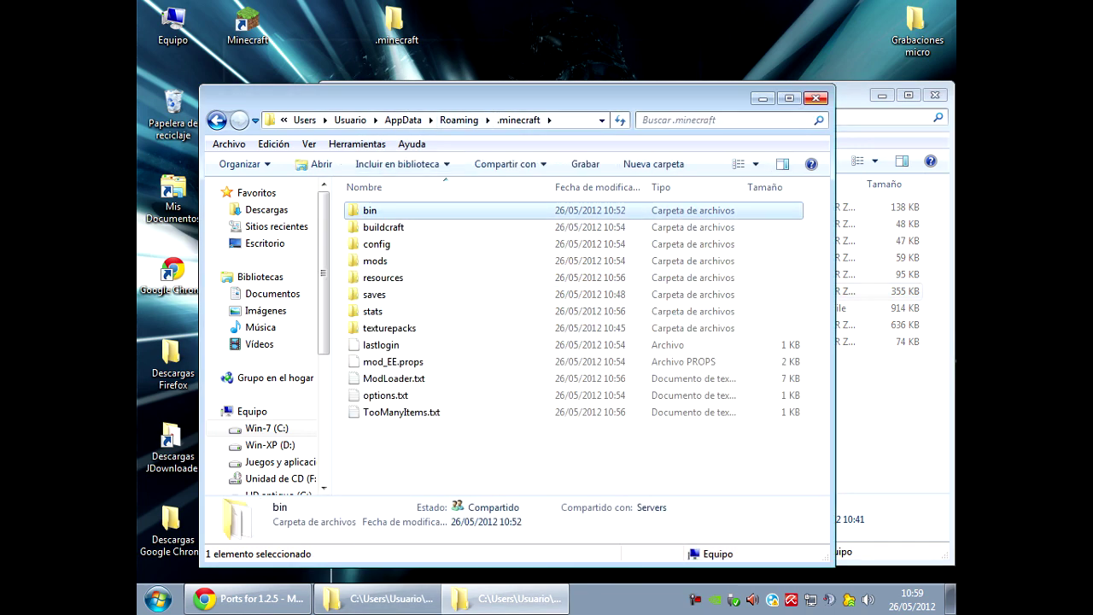
pyautogui.click(815, 98)
pyautogui.click(934, 94)
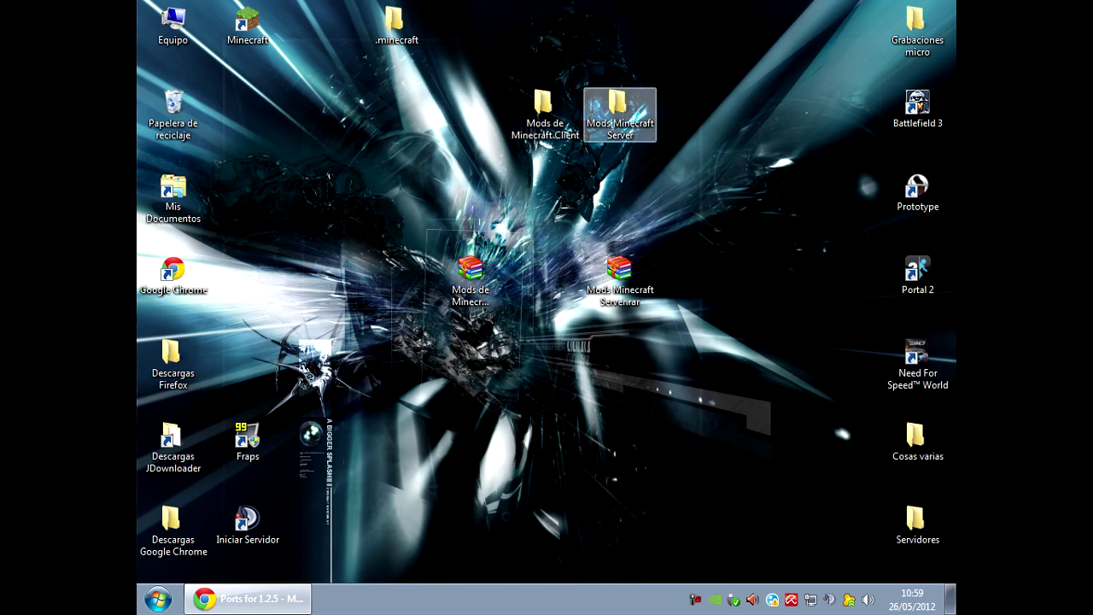
# Open Mods Minecraft Server\Servidor and view the craftbukkit jar, start32bits.bat and start64bits.bat details.
pyautogui.doubleClick(619, 111)
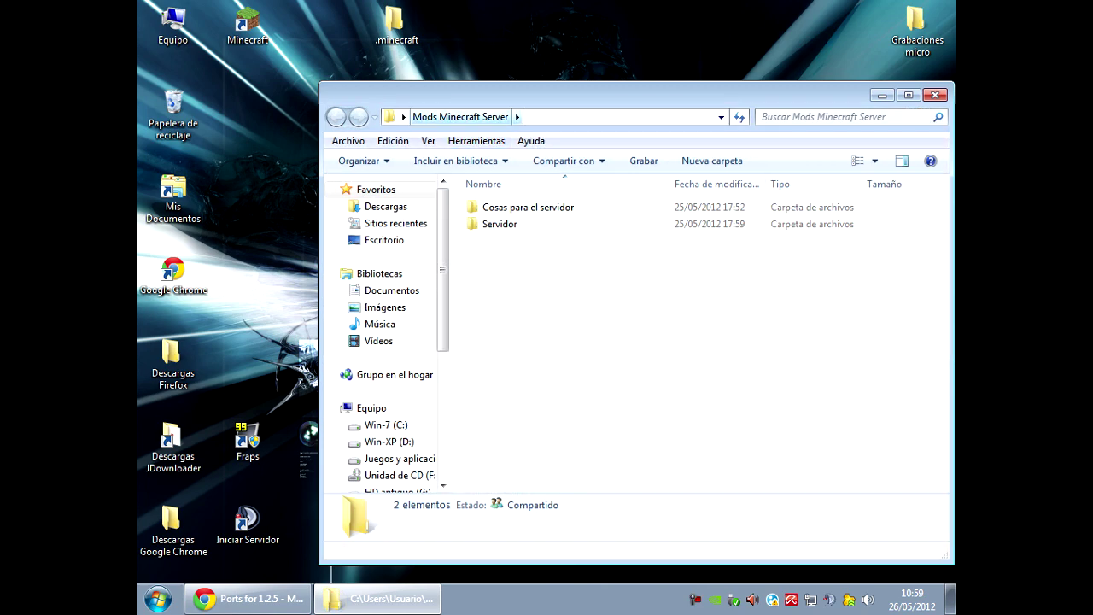
pyautogui.moveTo(598, 94); pyautogui.dragTo(521, 59)
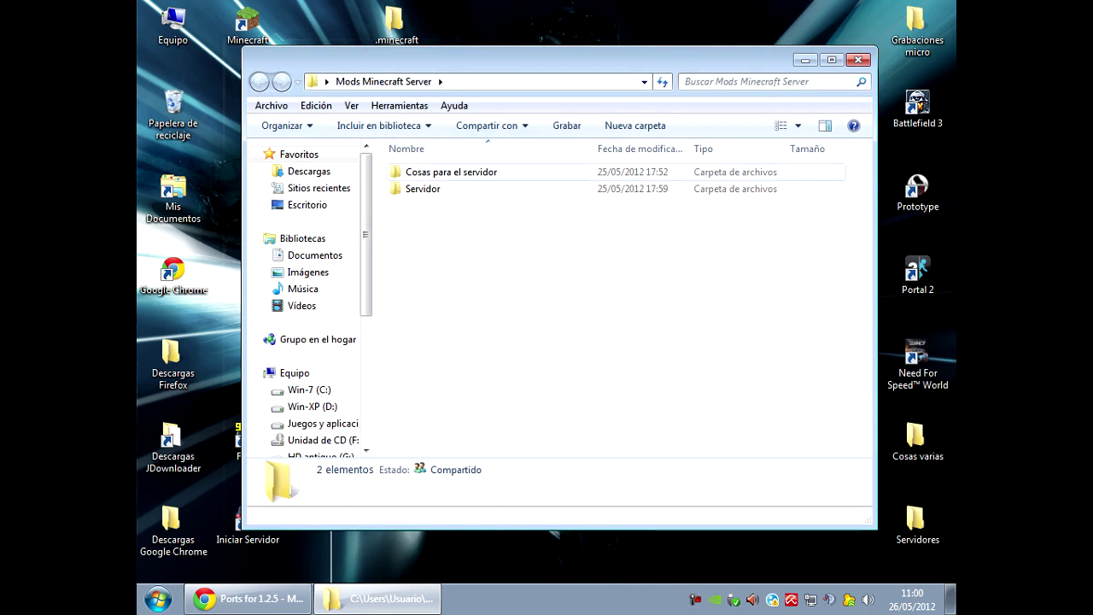
pyautogui.doubleClick(422, 189)
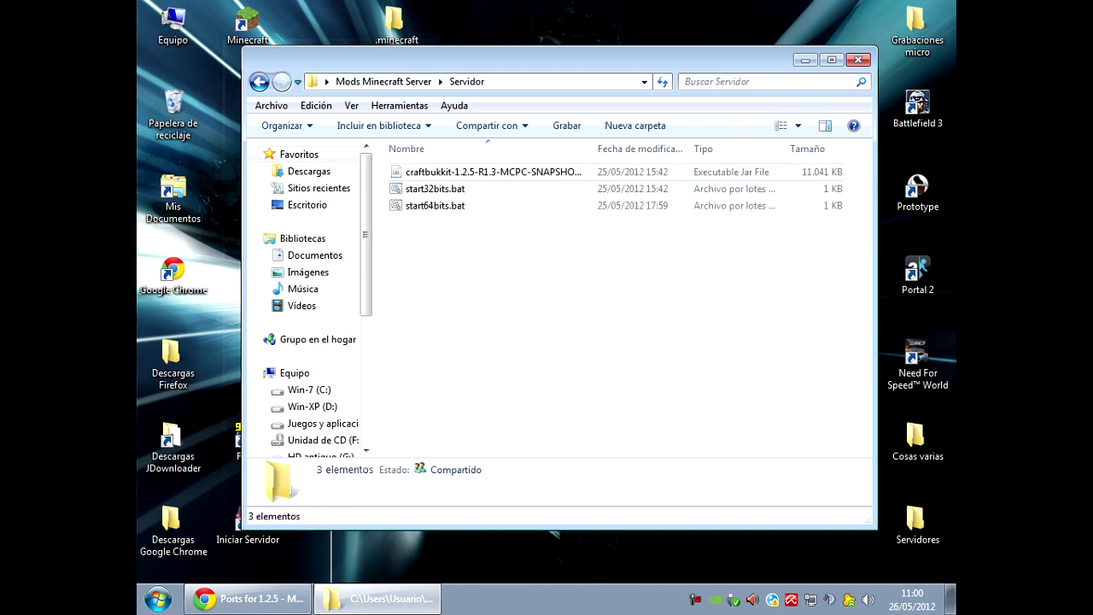
pyautogui.click(452, 172)
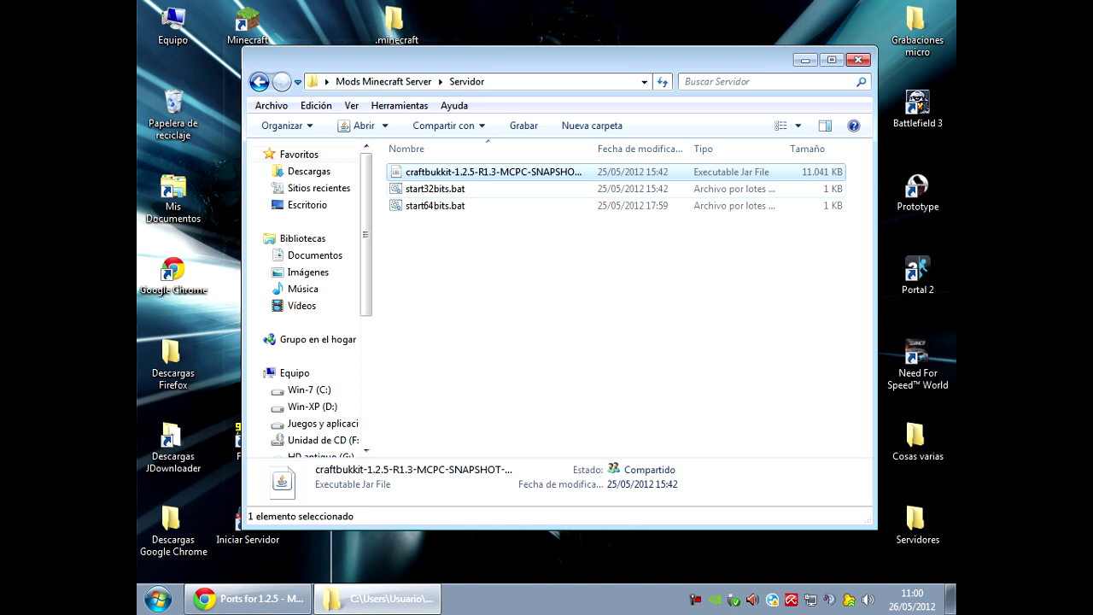
pyautogui.click(435, 189)
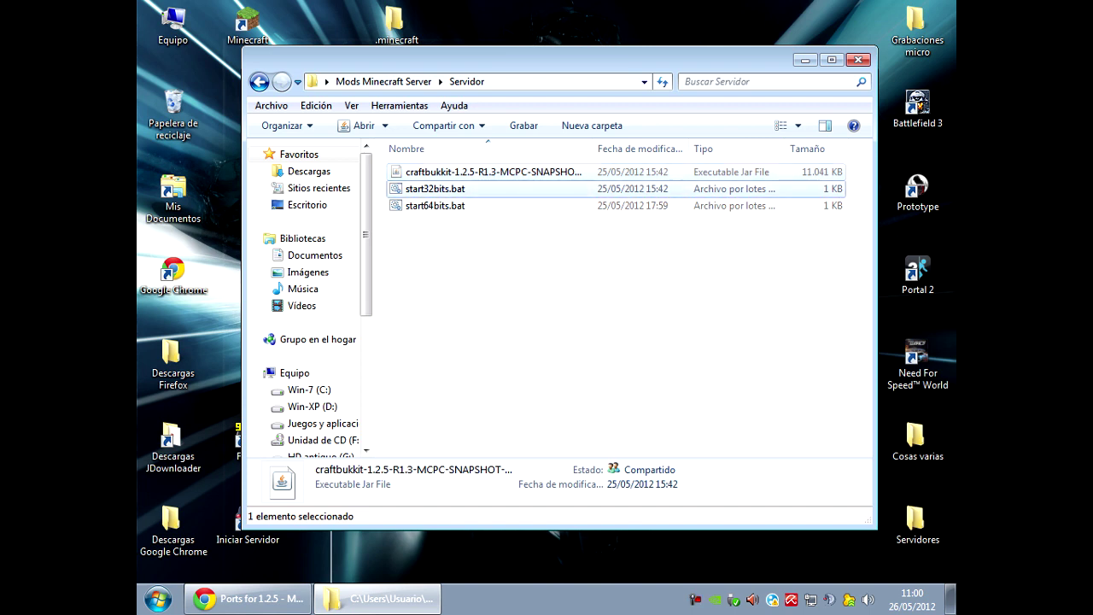
pyautogui.click(435, 206)
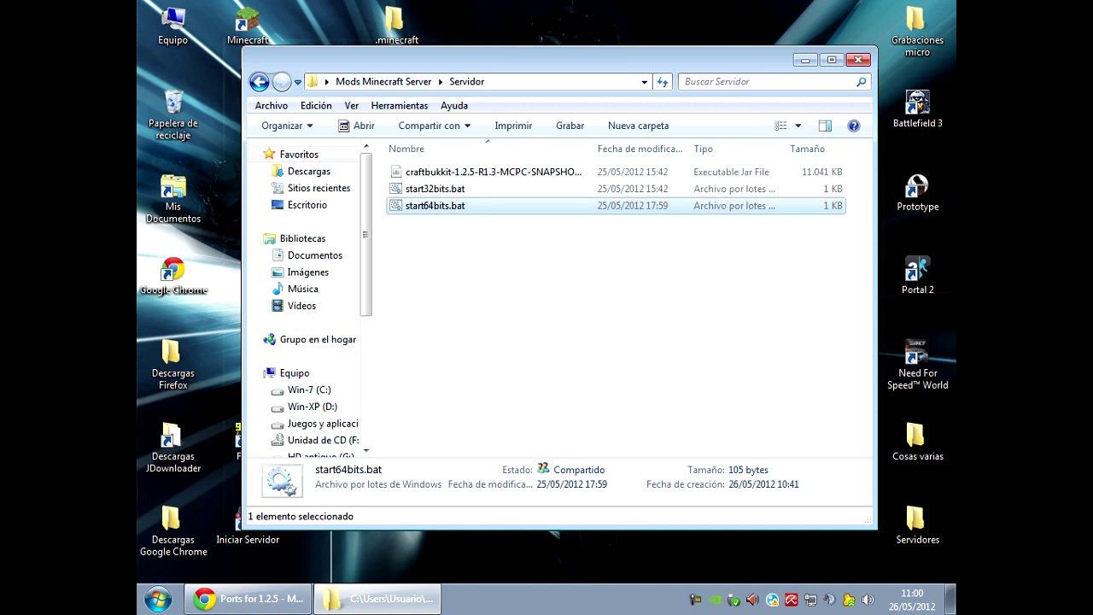
pyautogui.doubleClick(174, 21)
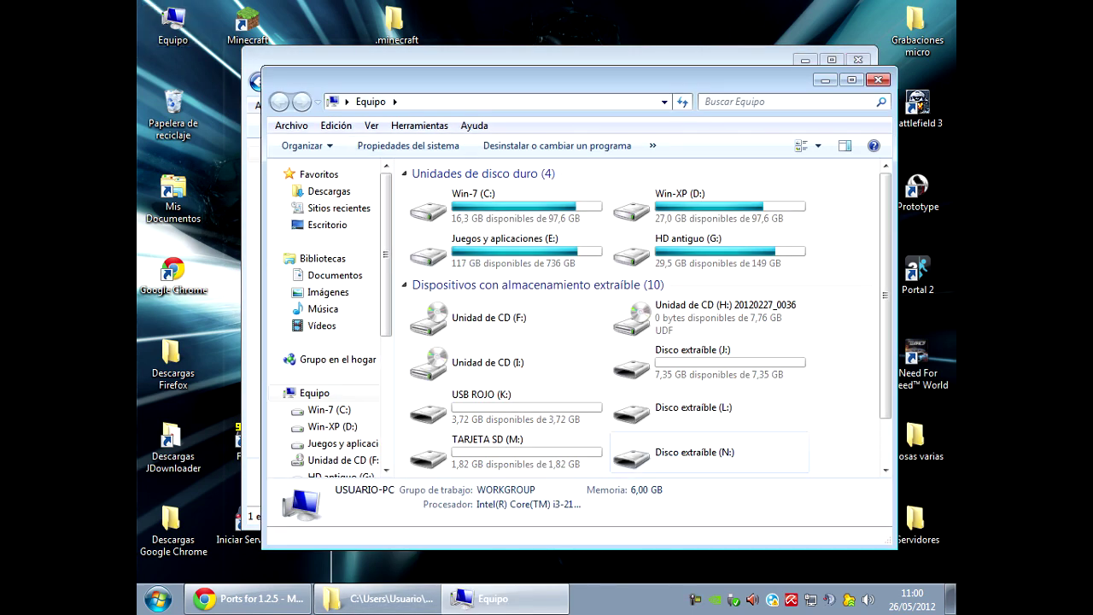
pyautogui.rightClick(733, 275)
pyautogui.click(785, 444)
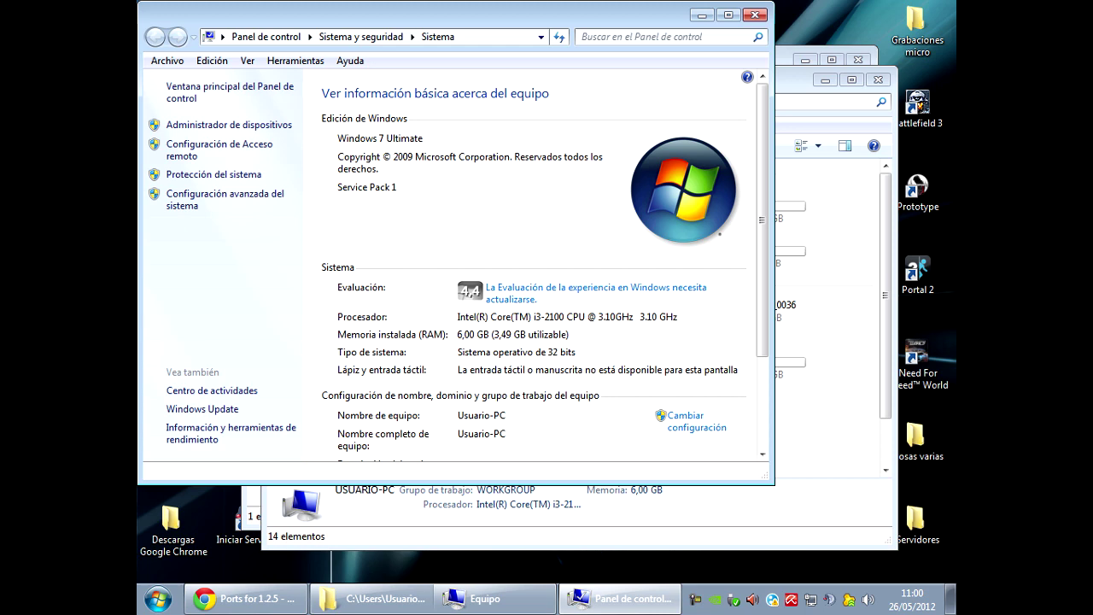
pyautogui.click(755, 14)
pyautogui.click(878, 79)
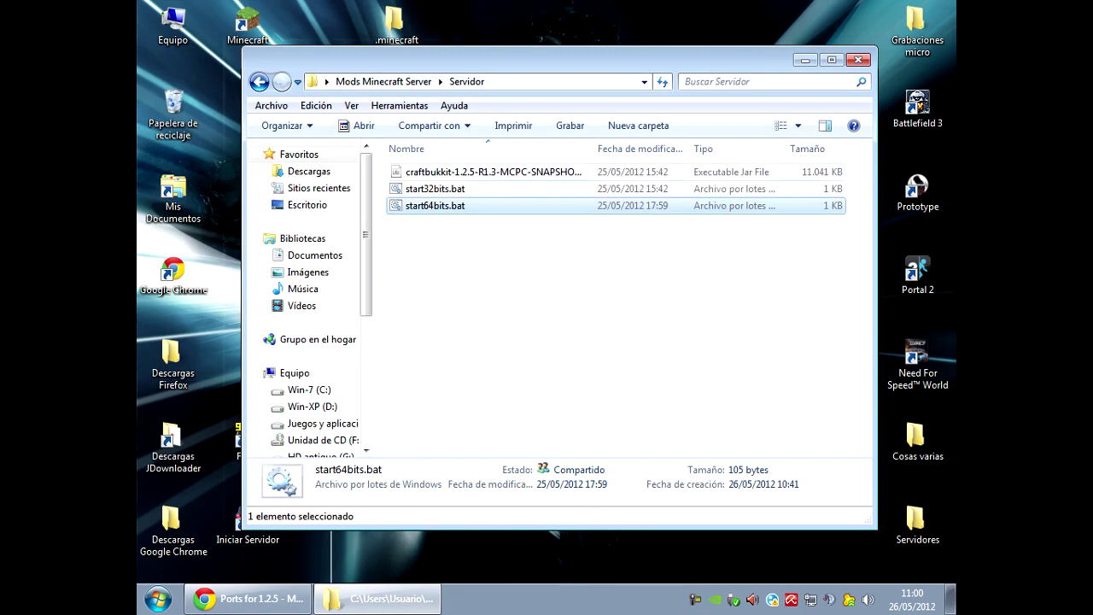
# Run start32bits.bat to start the CraftBukkit server once, then stop it from the console.
pyautogui.doubleClick(435, 188)
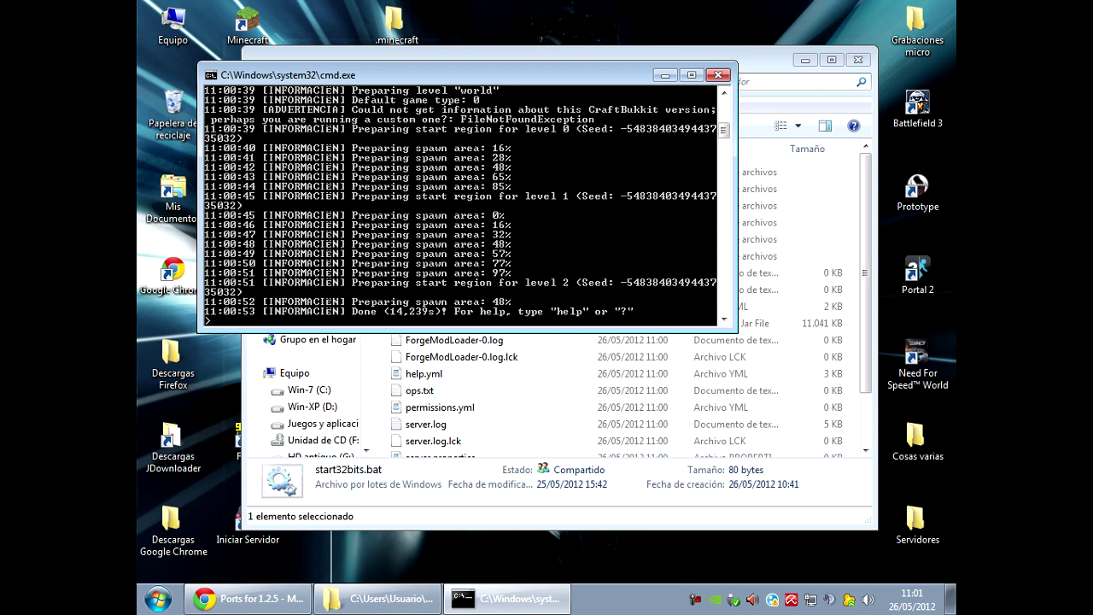
pyautogui.write('op')
pyautogui.press('Return')
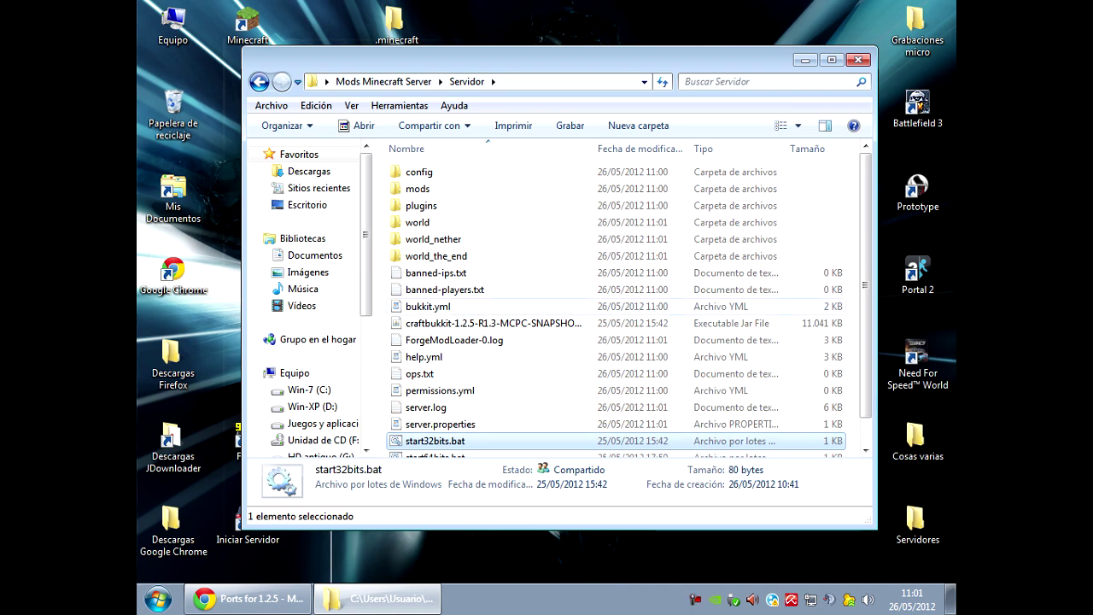
# End the leftover javaw.exe process from Task Manager, then close Task Manager.
pyautogui.click(492, 323)
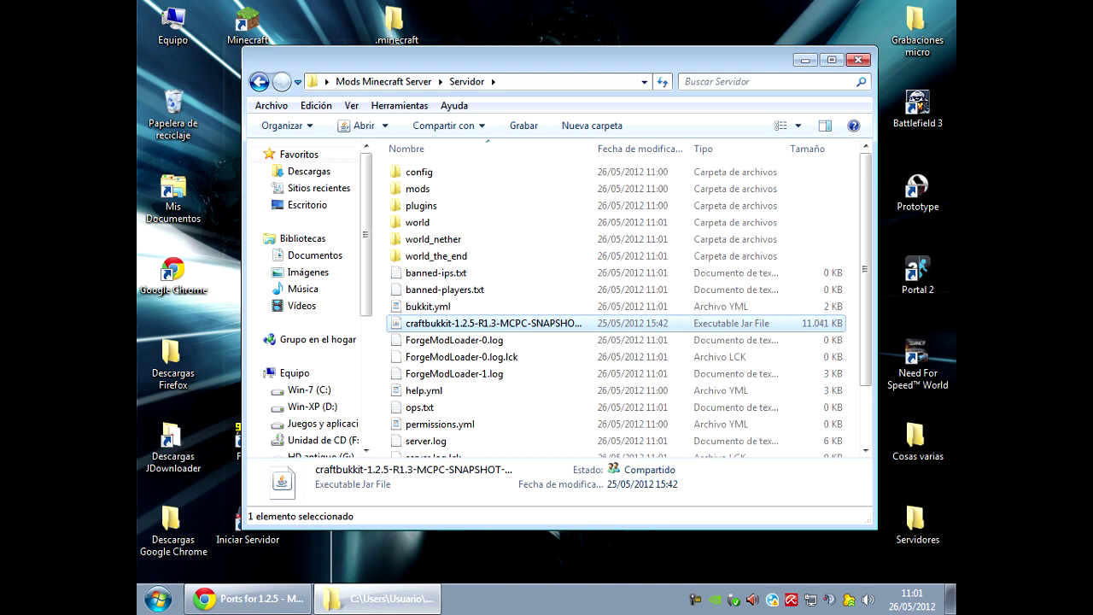
pyautogui.scroll(-2, 629, 305)
pyautogui.rightClick(527, 598)
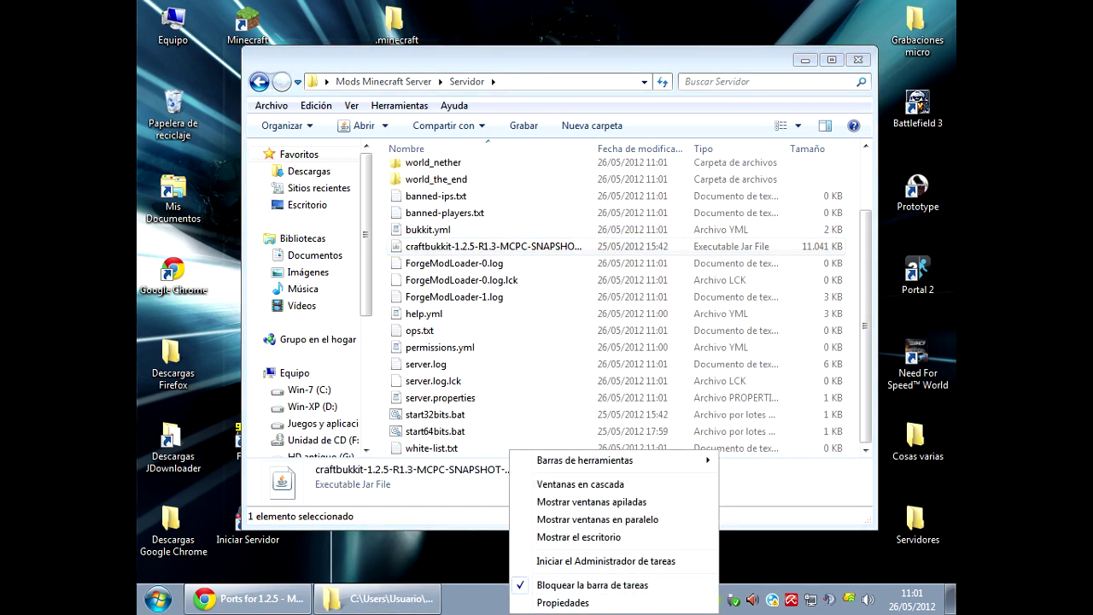
pyautogui.click(598, 560)
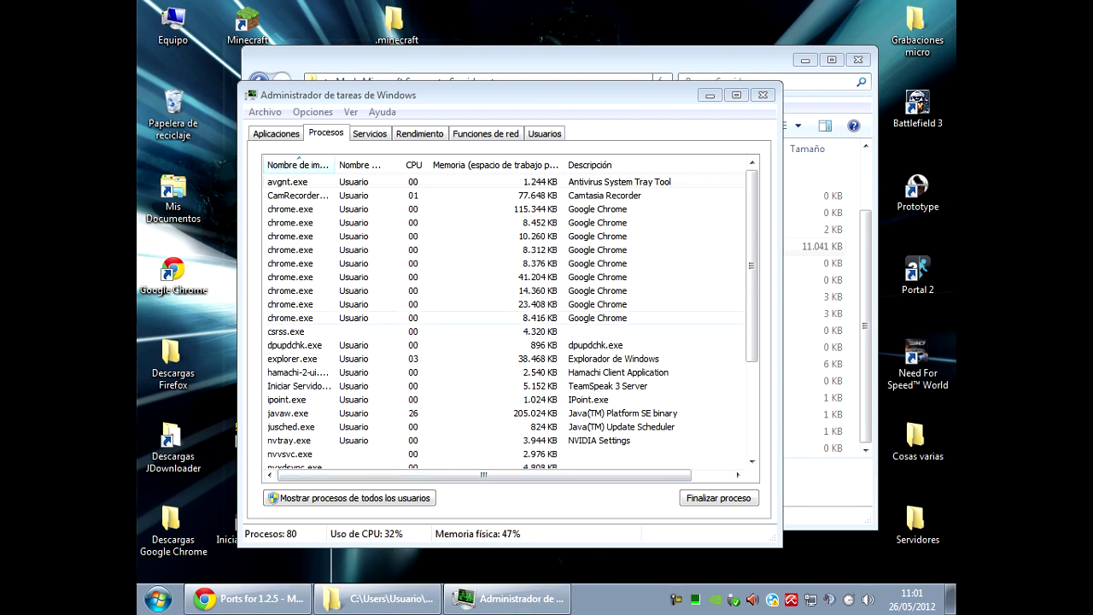
pyautogui.rightClick(309, 413)
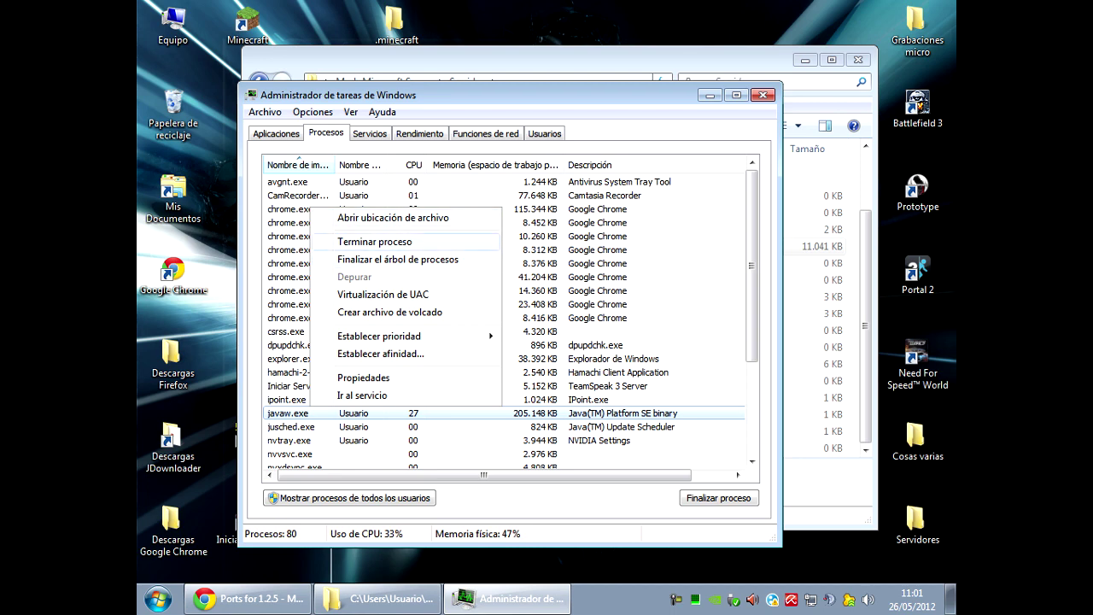
pyautogui.click(376, 242)
pyautogui.click(556, 390)
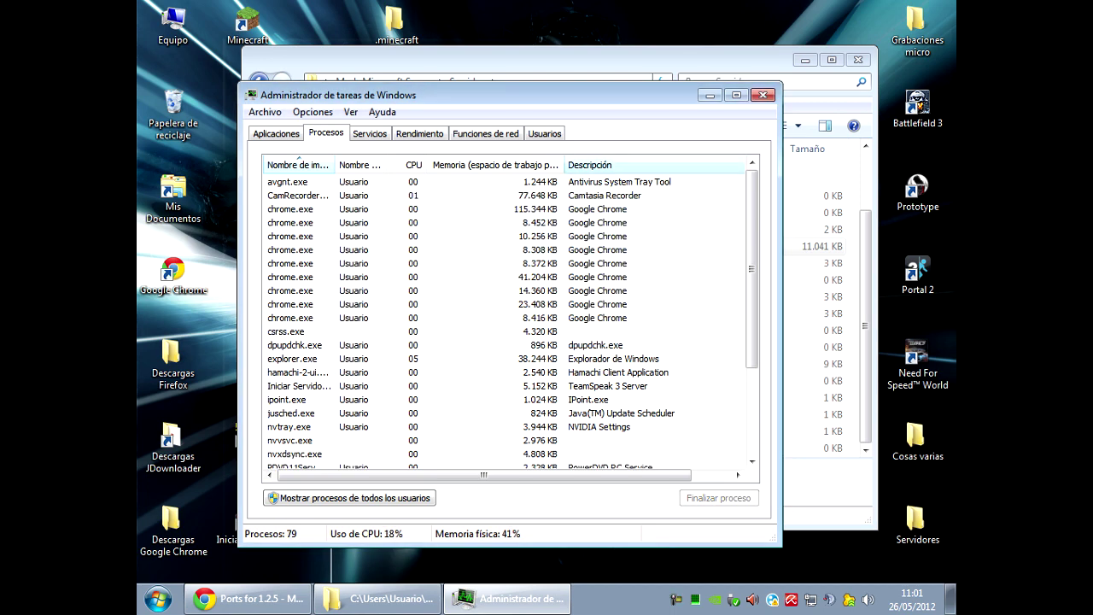
pyautogui.click(763, 95)
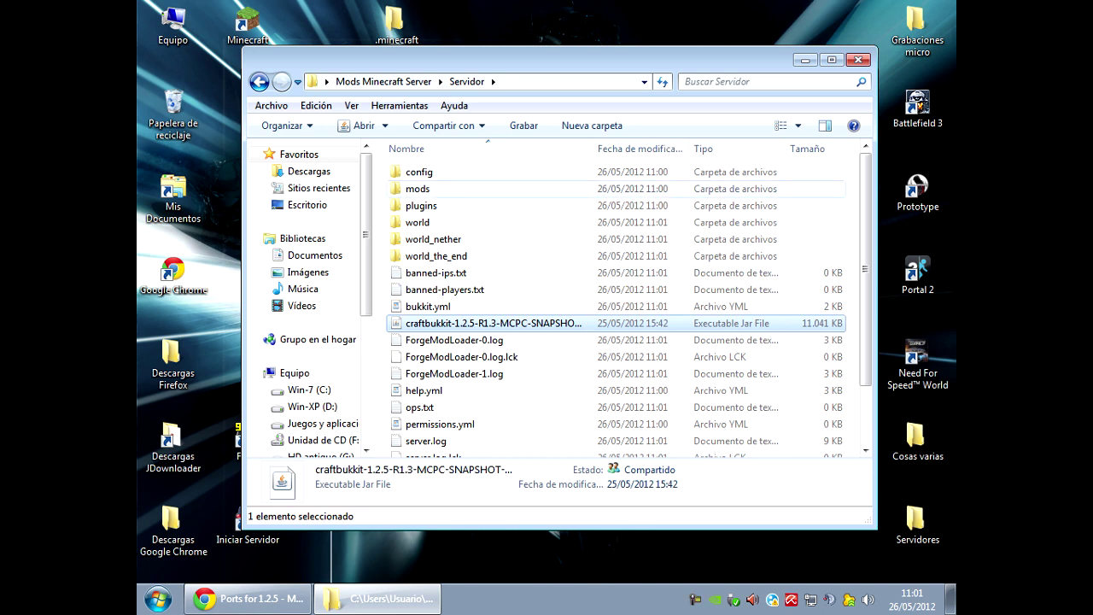
pyautogui.click(418, 189)
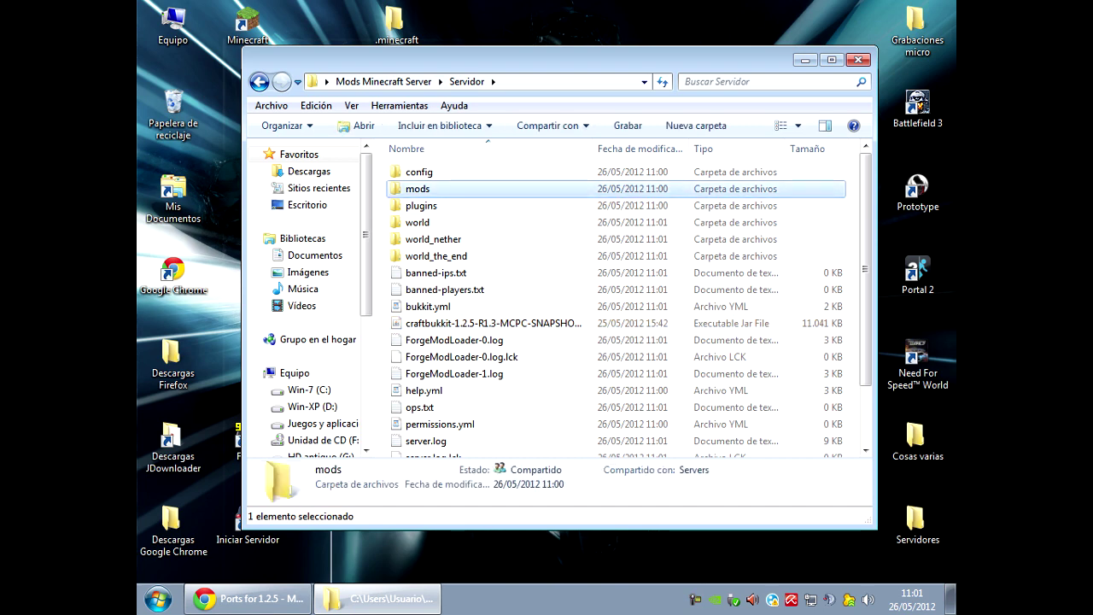
pyautogui.doubleClick(419, 172)
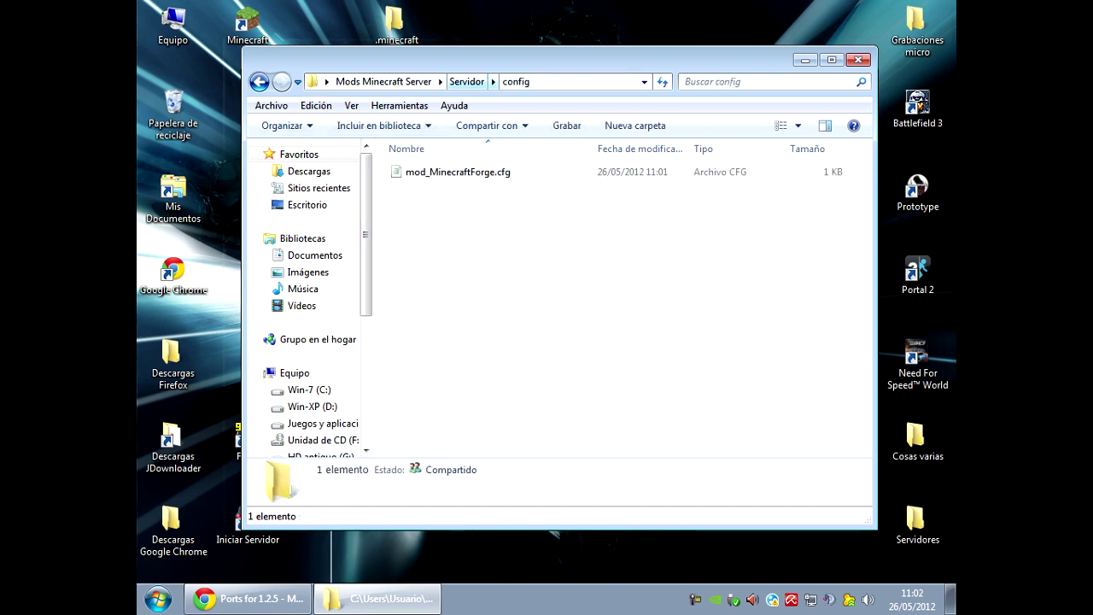
pyautogui.click(467, 81)
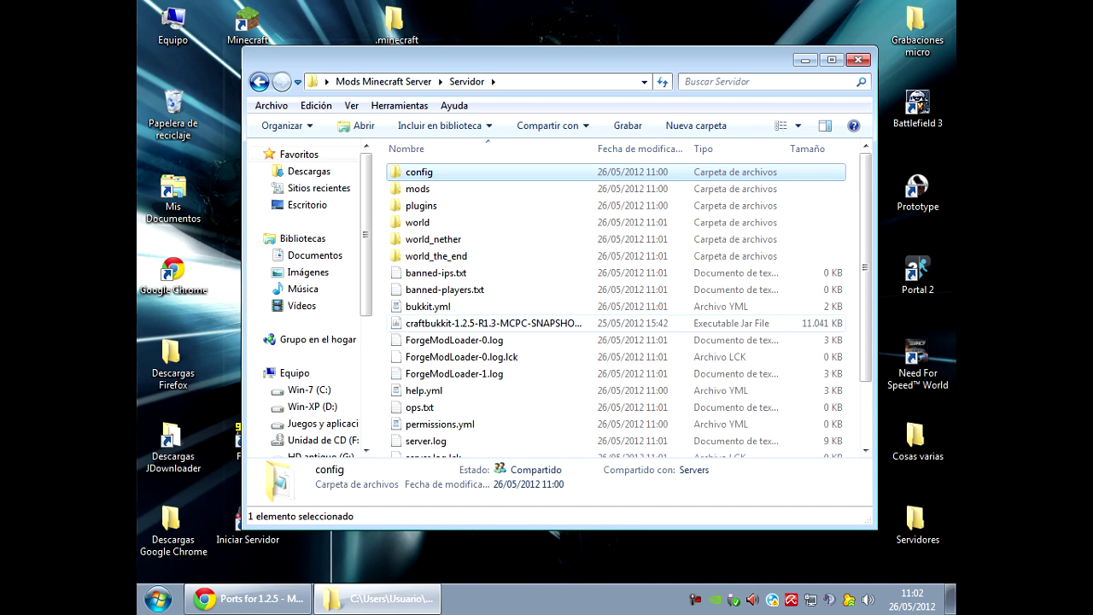
pyautogui.hotkey('ctrl', 'space')
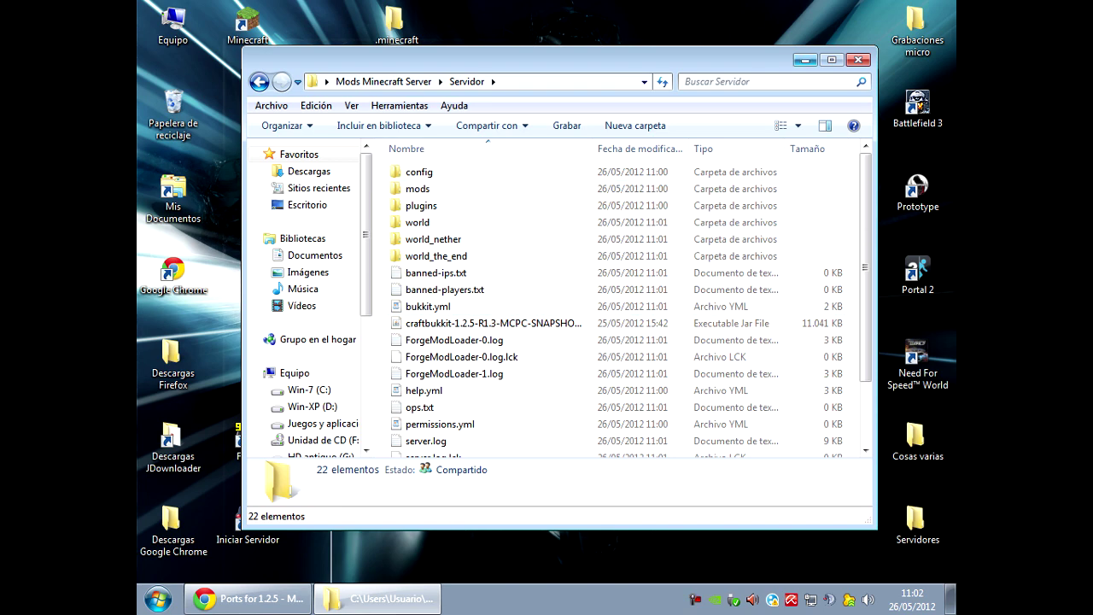
pyautogui.scroll(-2, 496, 347)
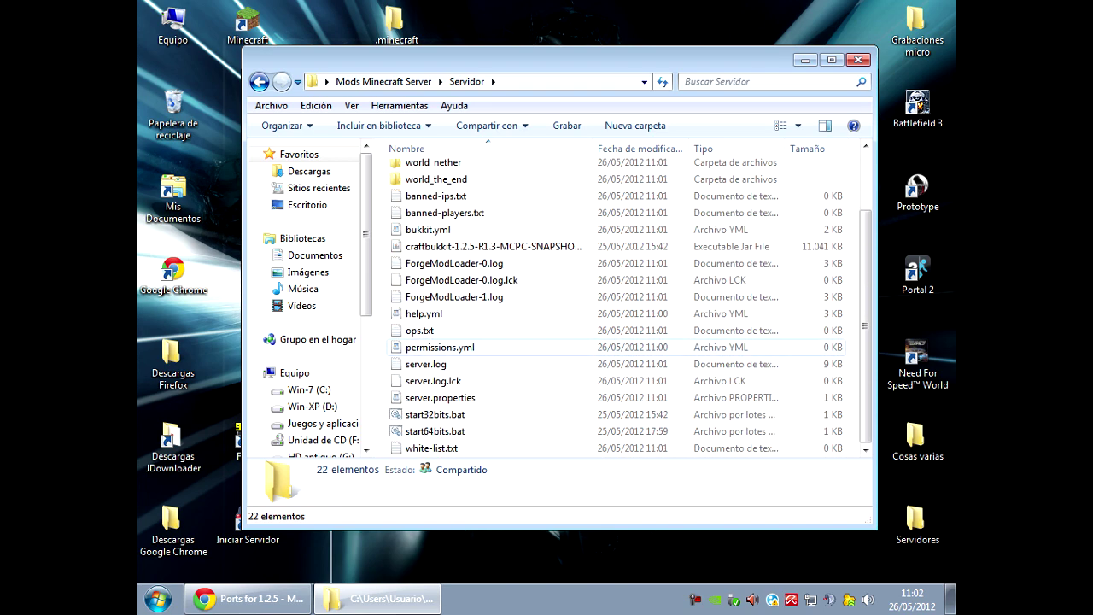
# Open server.properties in WordPad and replace the max-build-height value 256 with 120.
pyautogui.doubleClick(440, 398)
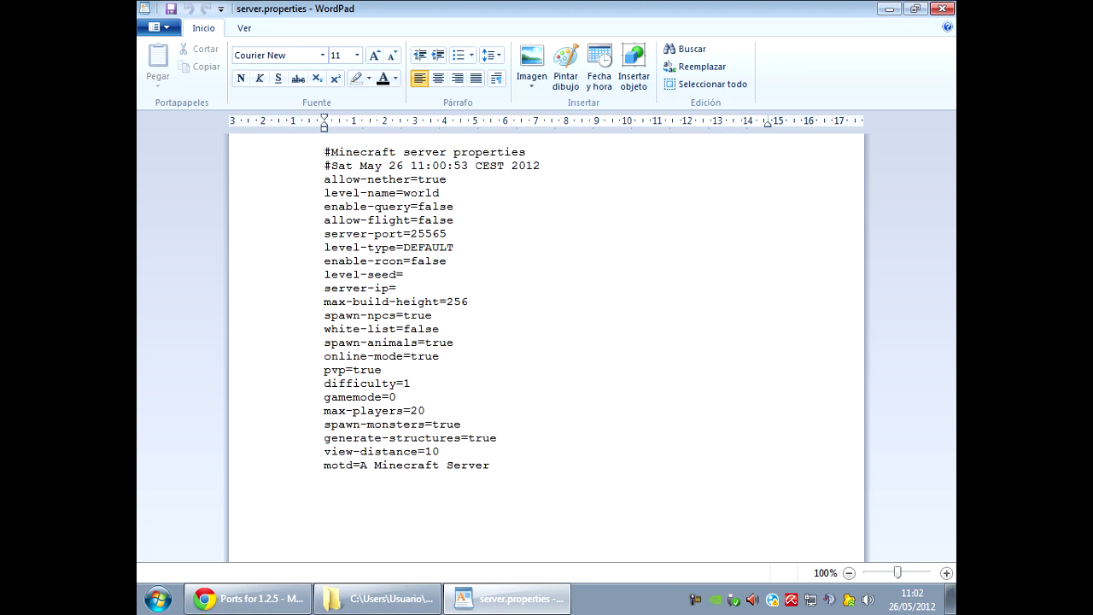
pyautogui.click(404, 274)
pyautogui.click(396, 288)
pyautogui.click(446, 302)
pyautogui.moveTo(446, 302); pyautogui.dragTo(468, 302)
pyautogui.write('120')
pyautogui.hotkey('alt', 'Tab')
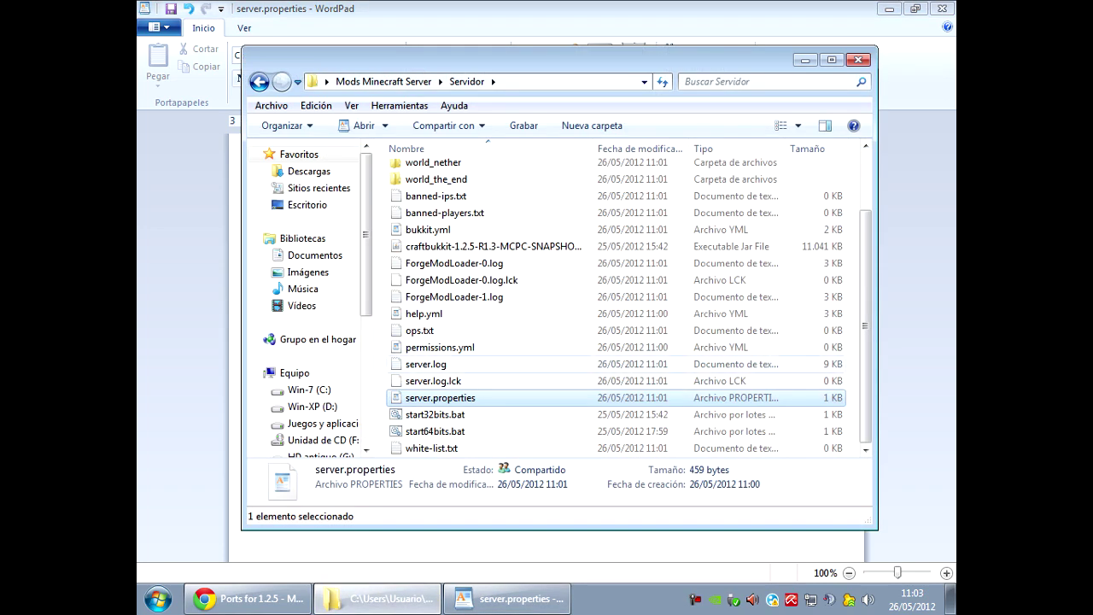
# Back in server.properties, replace 'true' in online-mode=true with 'false'.
pyautogui.hotkey('alt', 'Tab')
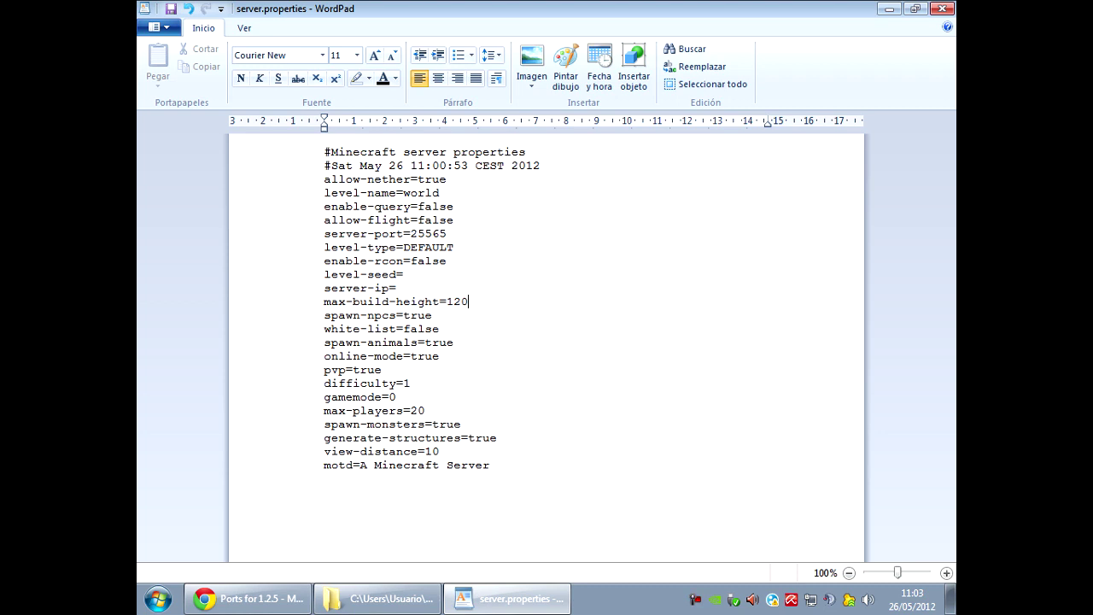
pyautogui.tripleClick(381, 357)
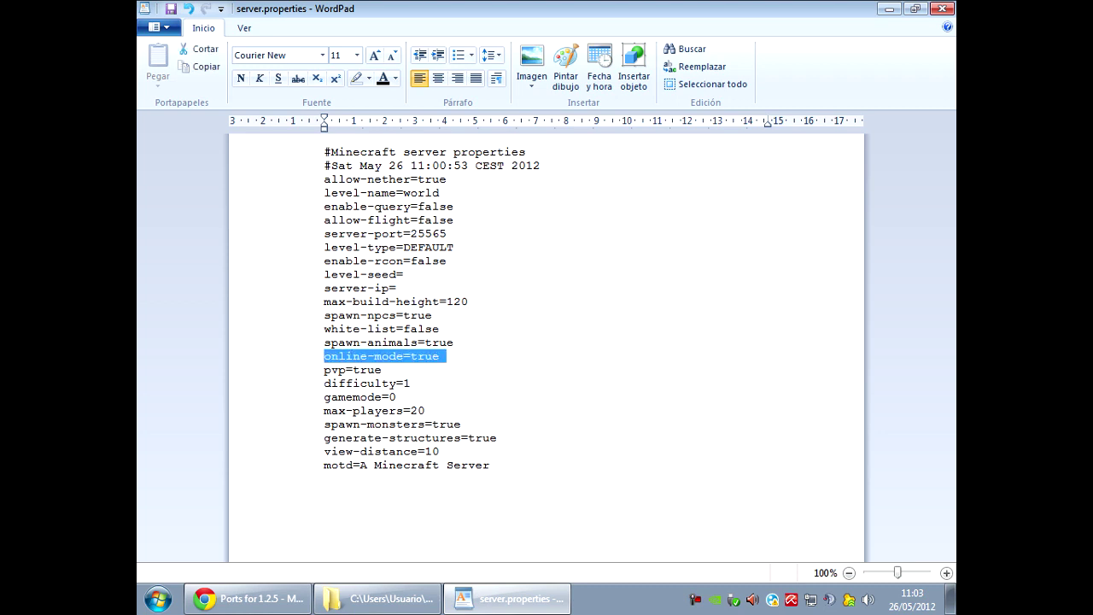
pyautogui.click(417, 356)
pyautogui.doubleClick(418, 356)
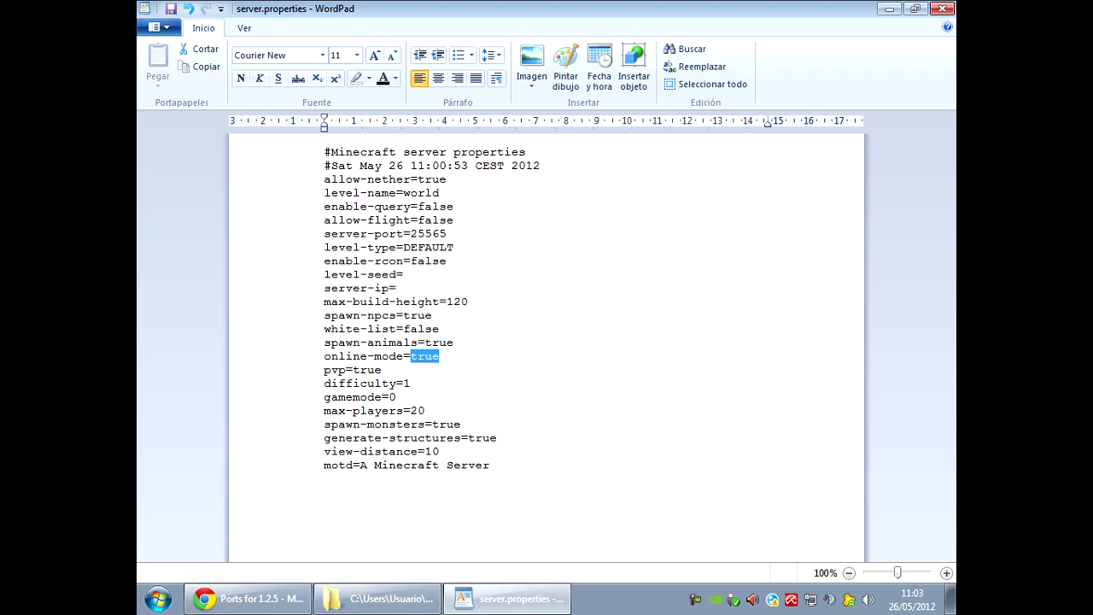
pyautogui.write('false')
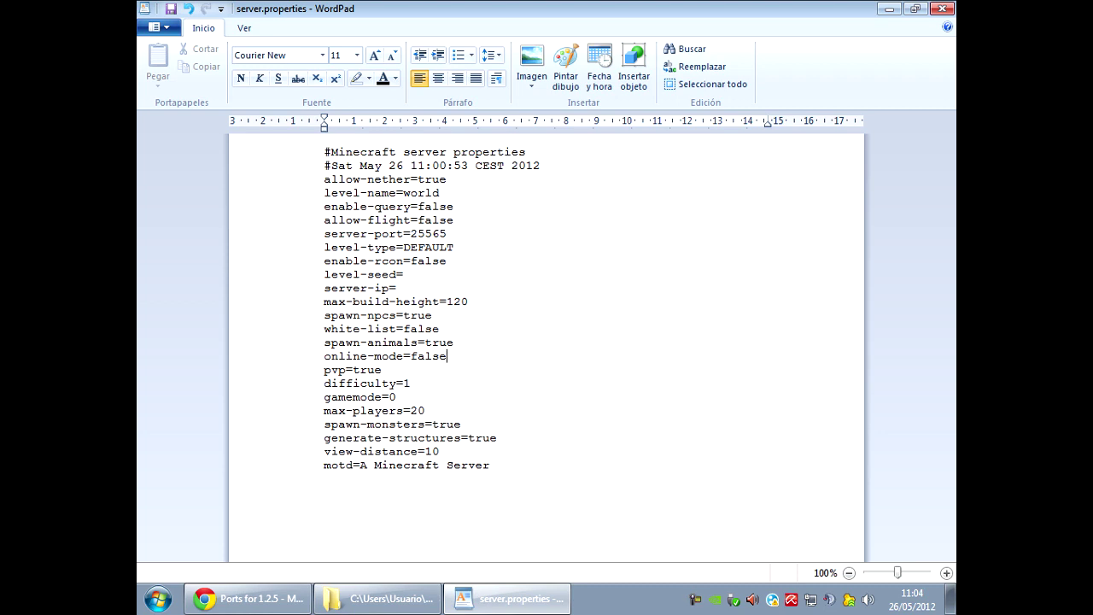
# Set max-players to 10 and view-distance to 4 in server.properties.
pyautogui.hotkey('shift', 'Left')
pyautogui.hotkey('shift', 'Left')
pyautogui.write('10')
pyautogui.press('Down')
pyautogui.press('Down')
pyautogui.hotkey('shift', 'End')
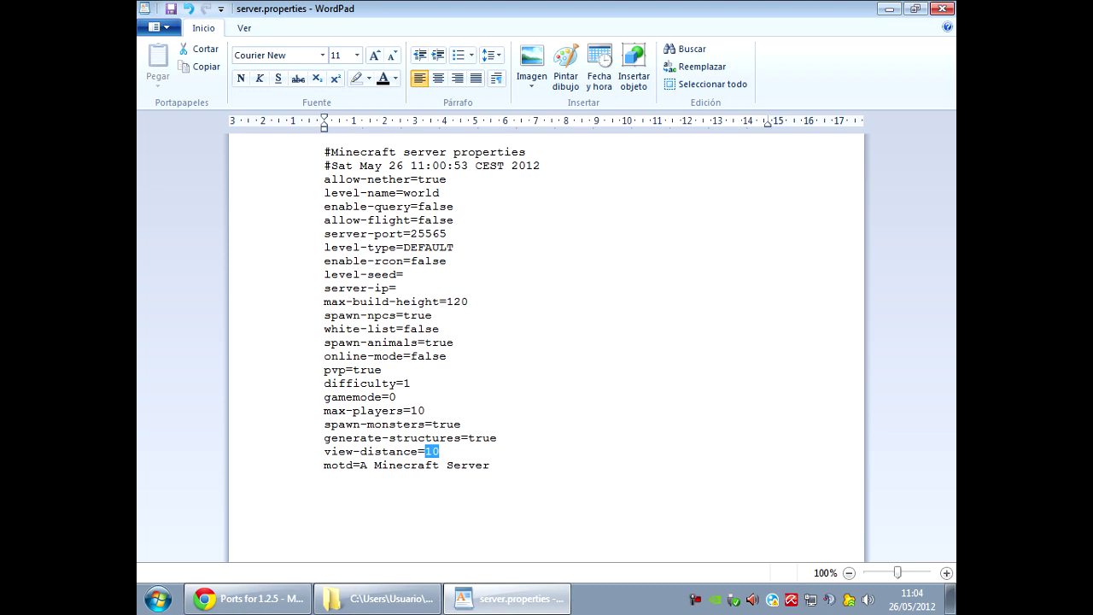
pyautogui.write('4')
# Change the motd to 'Servidor de Prueba' and save the file while closing WordPad.
pyautogui.press('Down')
pyautogui.hotkey('ctrl', 'Left')
pyautogui.hotkey('ctrl', 'Left')
pyautogui.hotkey('shift', 'End')
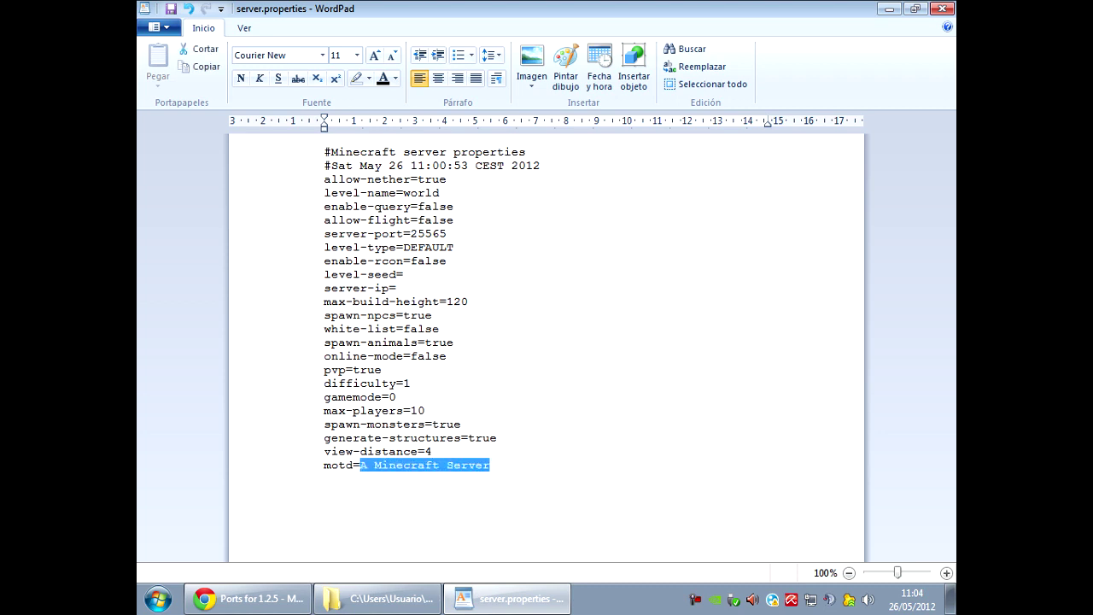
pyautogui.write('Servid')
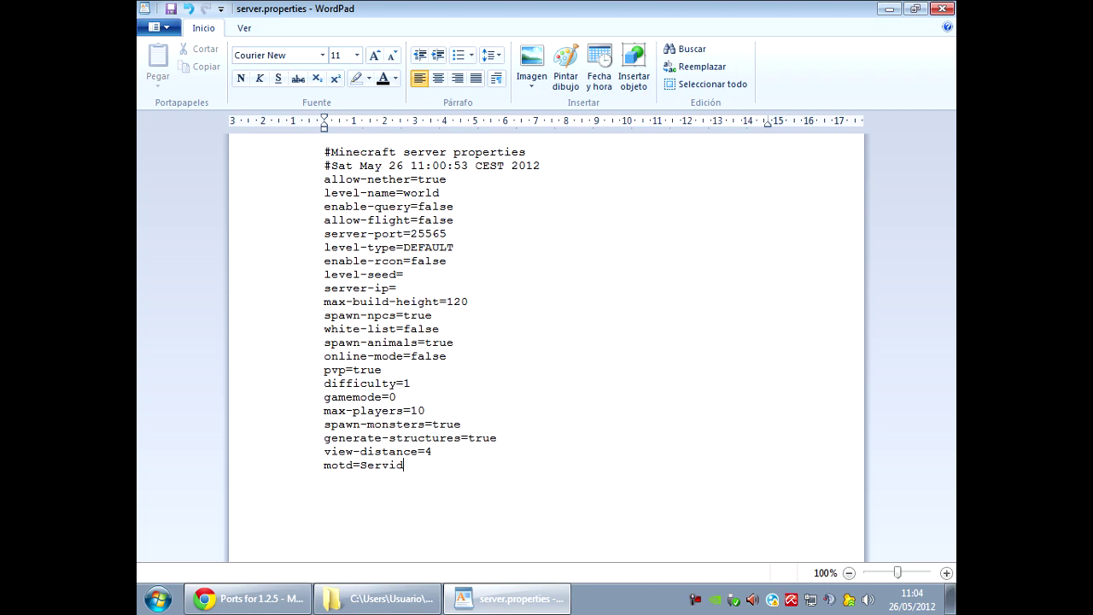
pyautogui.write('or de Prueba')
pyautogui.click(942, 8)
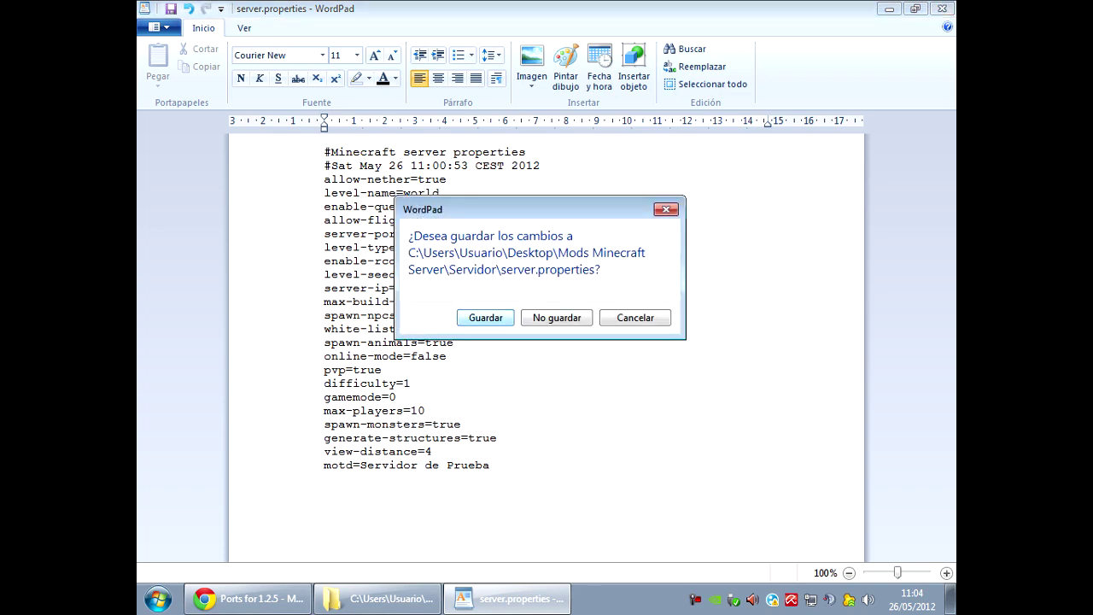
pyautogui.press('Return')
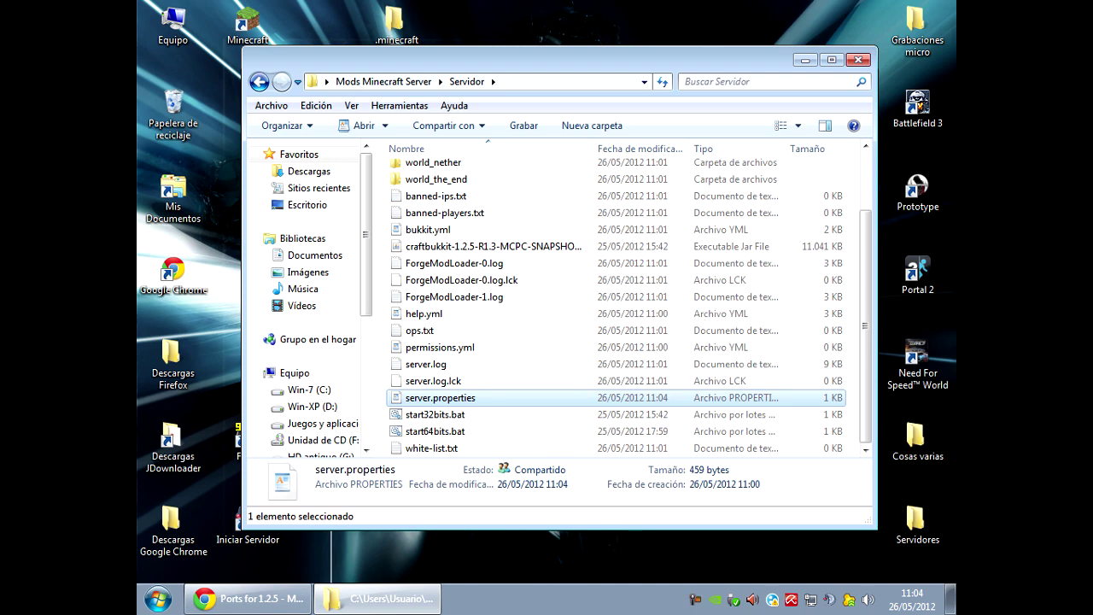
pyautogui.scroll(2, 614, 401)
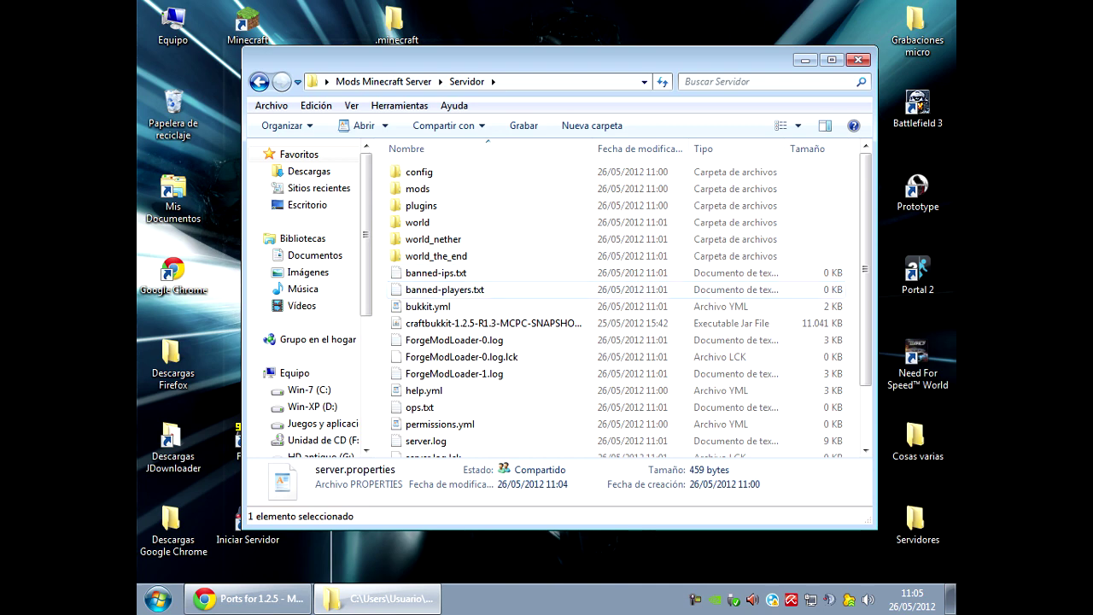
pyautogui.scroll(-2, 615, 308)
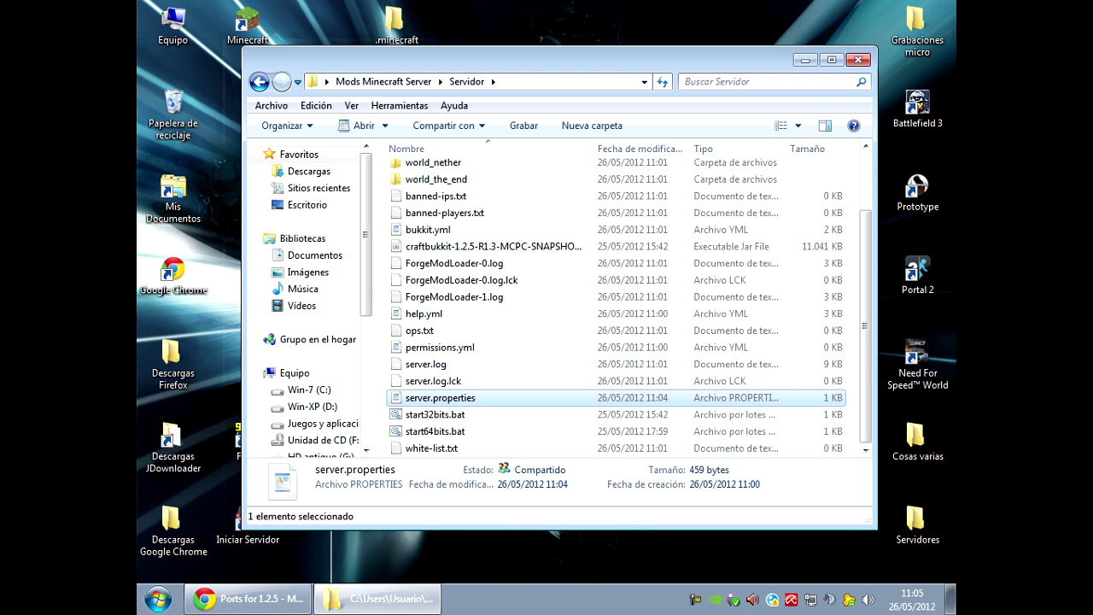
pyautogui.doubleClick(425, 364)
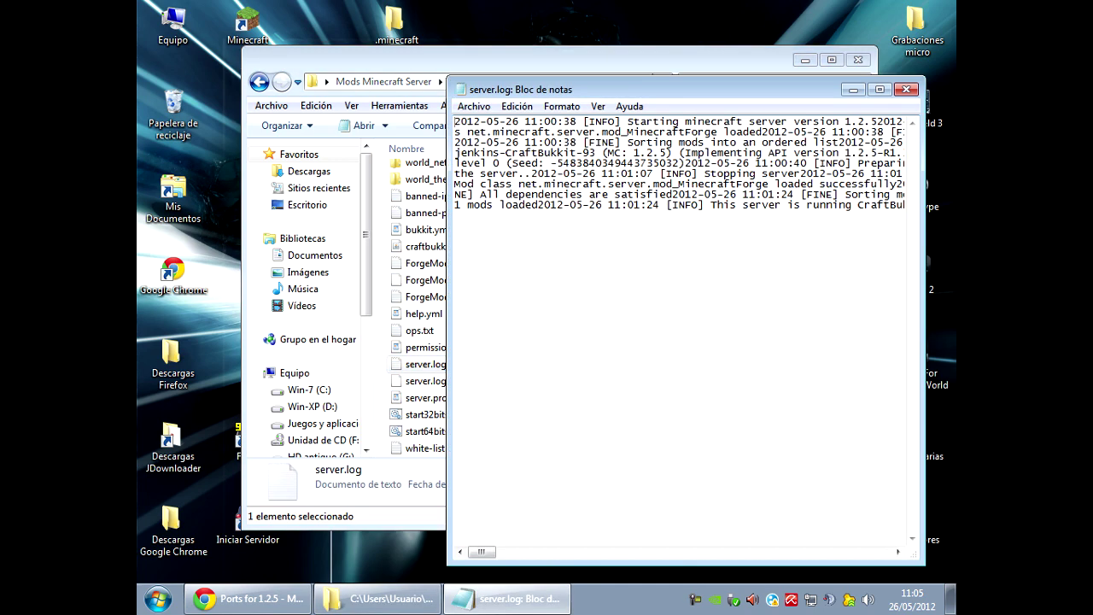
pyautogui.moveTo(598, 163); pyautogui.dragTo(768, 185)
pyautogui.click(769, 185)
pyautogui.click(907, 89)
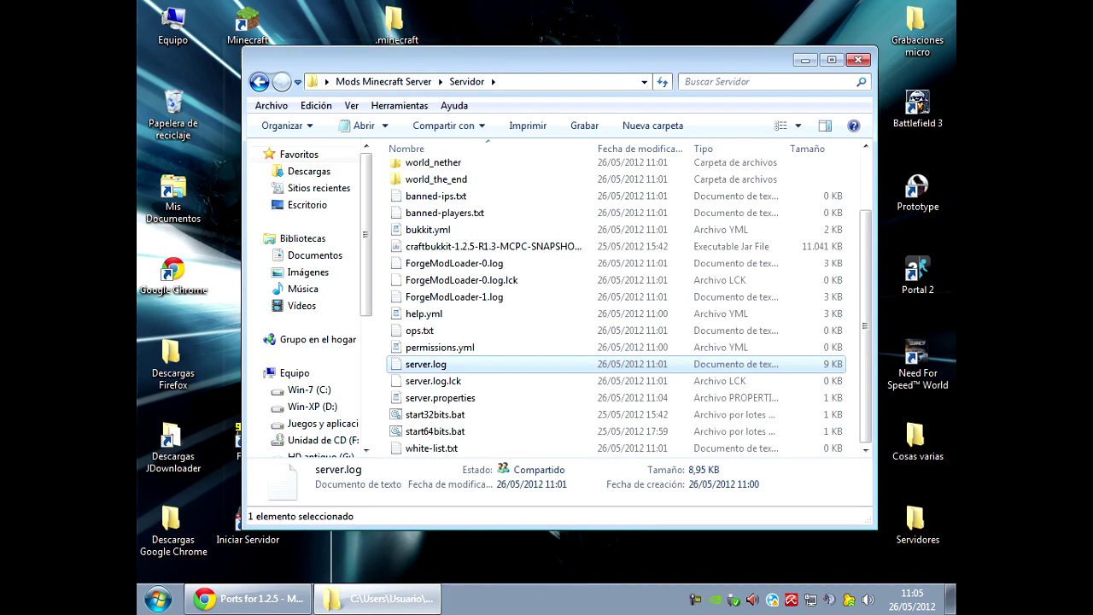
pyautogui.doubleClick(426, 397)
pyautogui.click(943, 9)
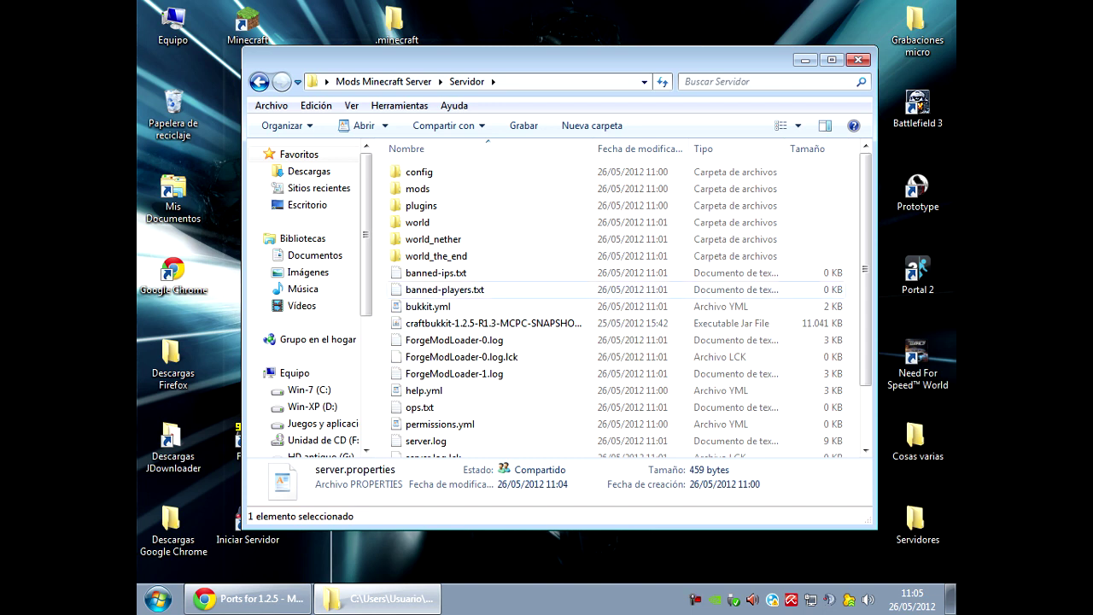
# Restore Hamachi from the tray and start creating a new network from the Red menu.
pyautogui.rightClick(773, 599)
pyautogui.click(811, 510)
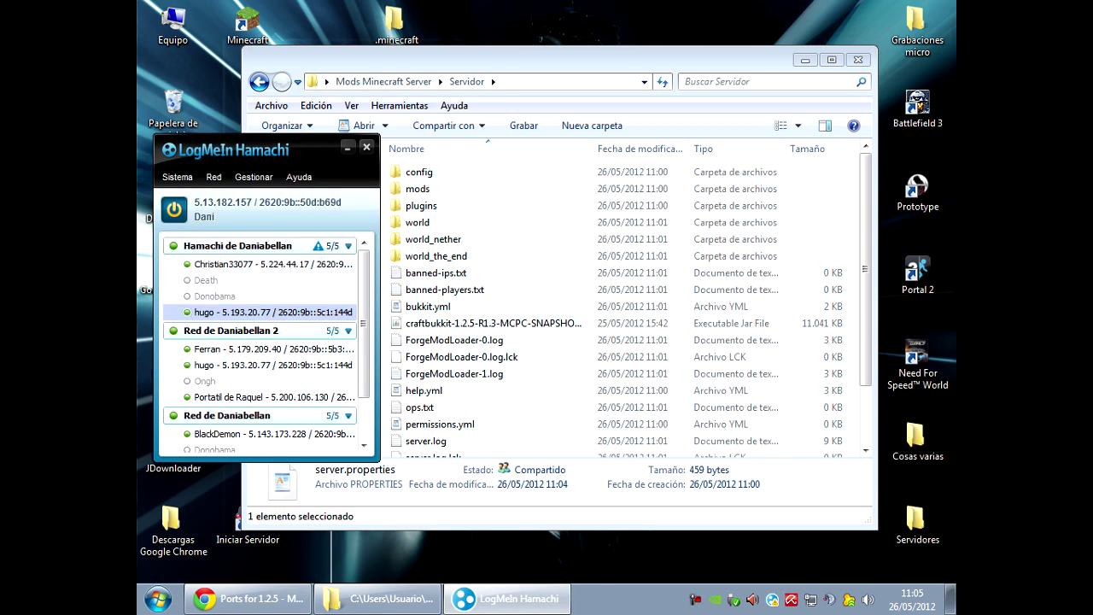
pyautogui.click(214, 177)
pyautogui.click(259, 198)
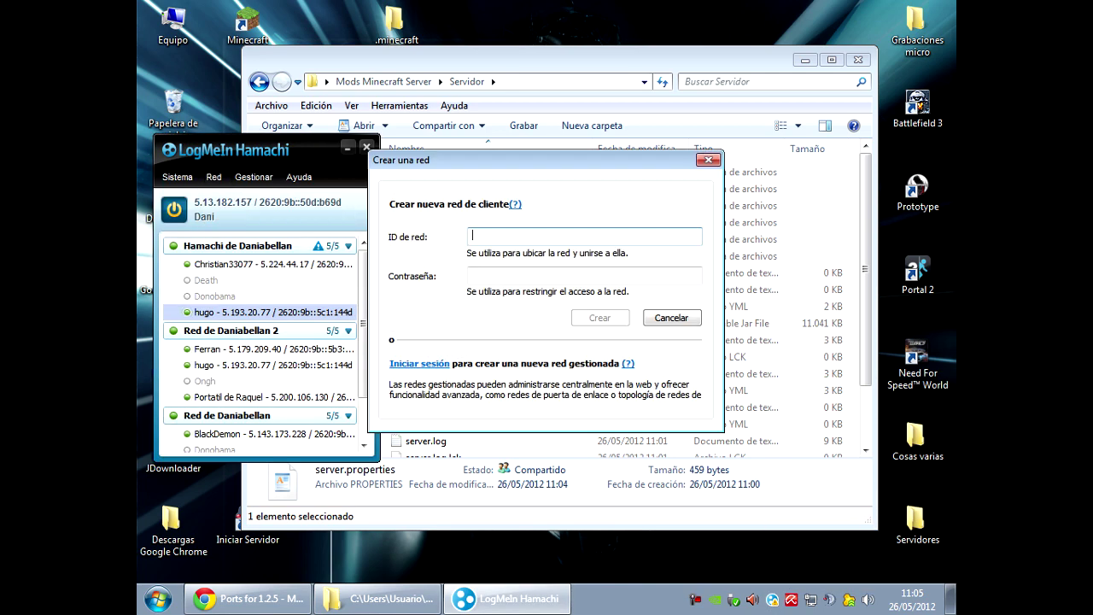
# Name the network 'Red de prueba' plus the user's name, set its password, and create it.
pyautogui.write('Red ')
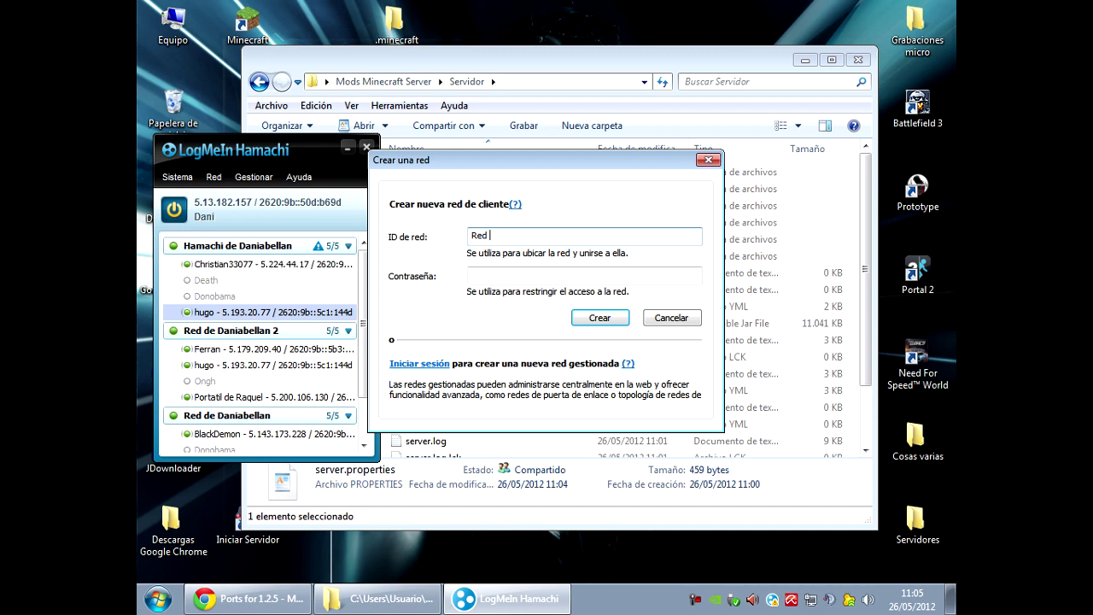
pyautogui.write('de rpu')
pyautogui.press('BackSpace')
pyautogui.press('BackSpace')
pyautogui.press('BackSpace')
pyautogui.write('prueba Danie')
pyautogui.press('BackSpace')
pyautogui.press('BackSpace')
pyautogui.press('BackSpace')
pyautogui.press('BackSpace')
pyautogui.write('aniabellan')
pyautogui.press('Tab')
pyautogui.write('1234')
pyautogui.press('Return')
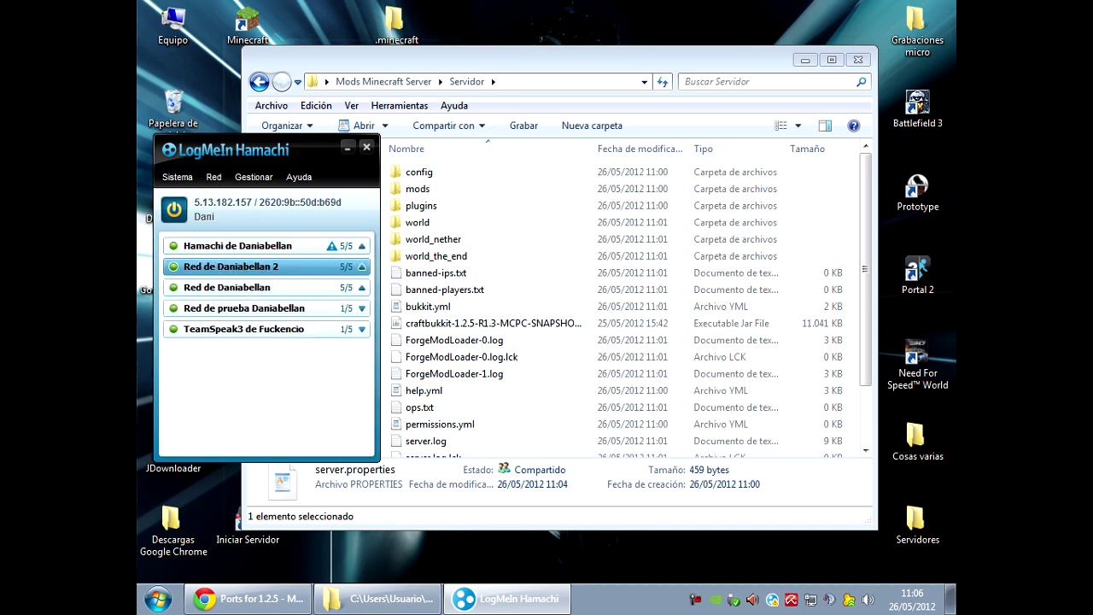
pyautogui.click(256, 307)
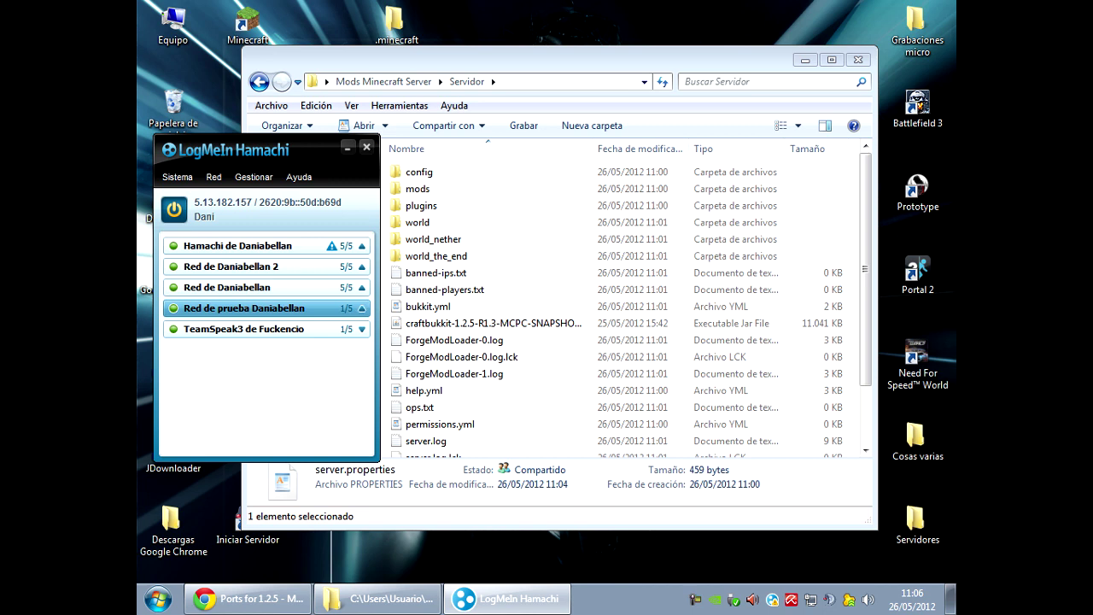
pyautogui.click(214, 177)
pyautogui.press('Down')
pyautogui.press('Down')
pyautogui.press('Return')
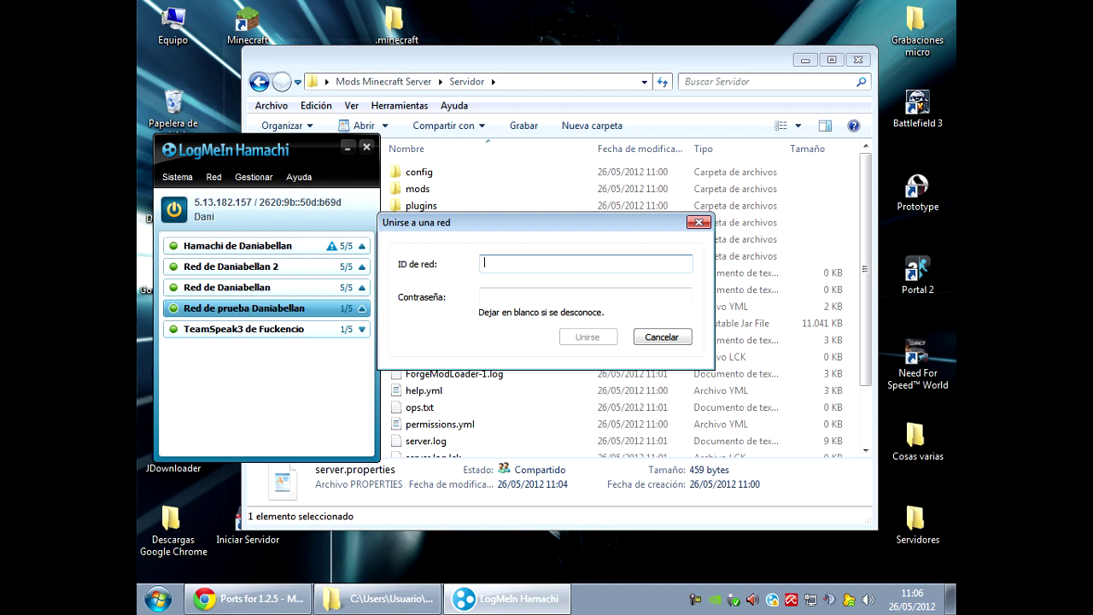
pyautogui.press('Tab')
pyautogui.press('Escape')
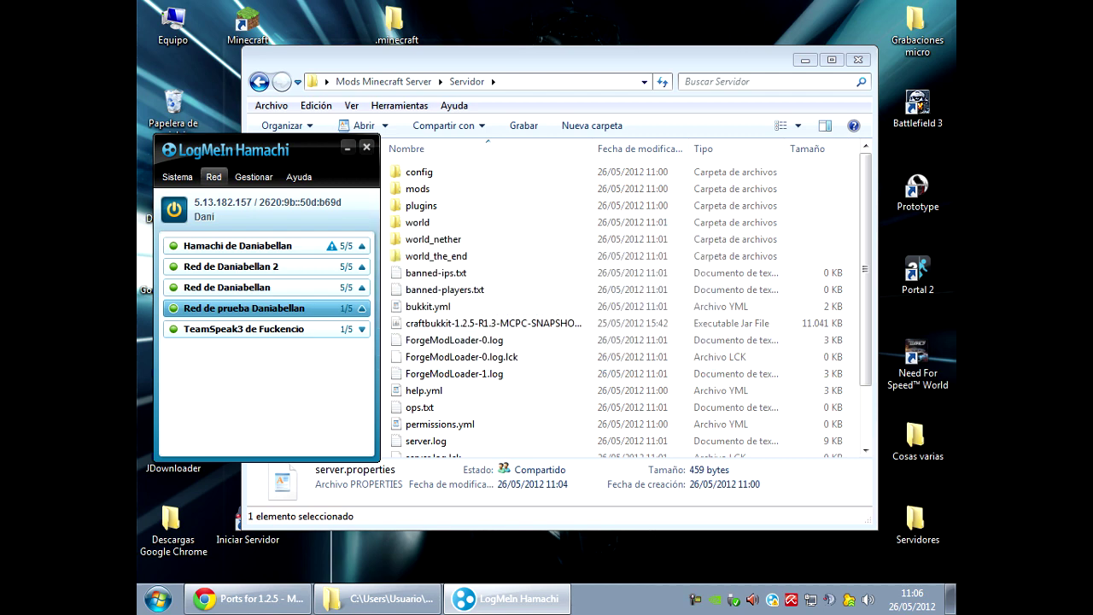
pyautogui.press('Down')
pyautogui.press('Left')
pyautogui.press('Down')
pyautogui.press('Down')
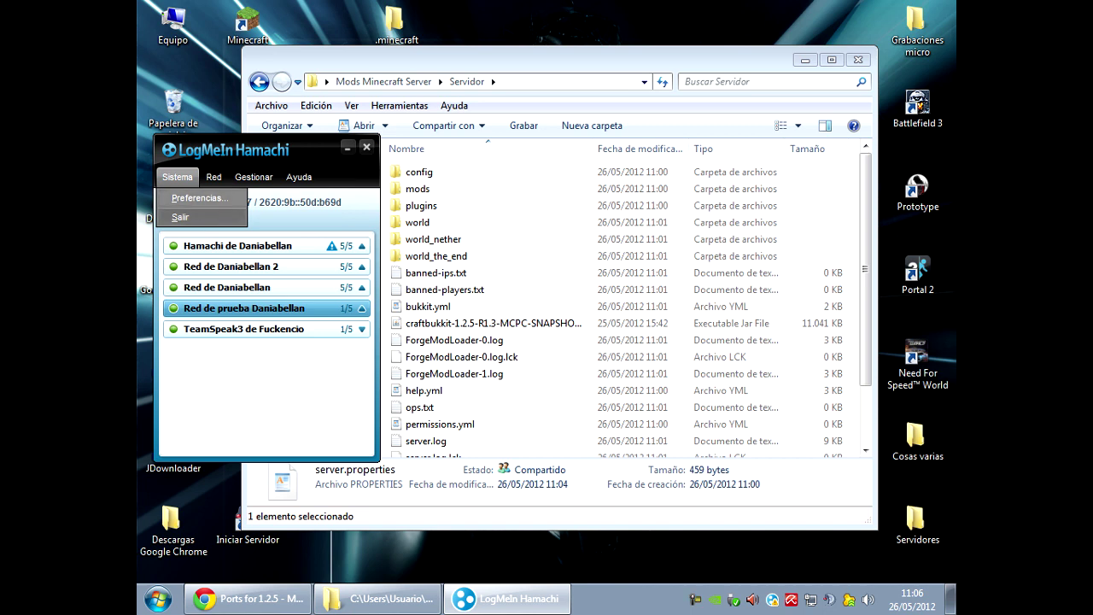
pyautogui.press('Escape')
pyautogui.hotkey('shift', 'F10')
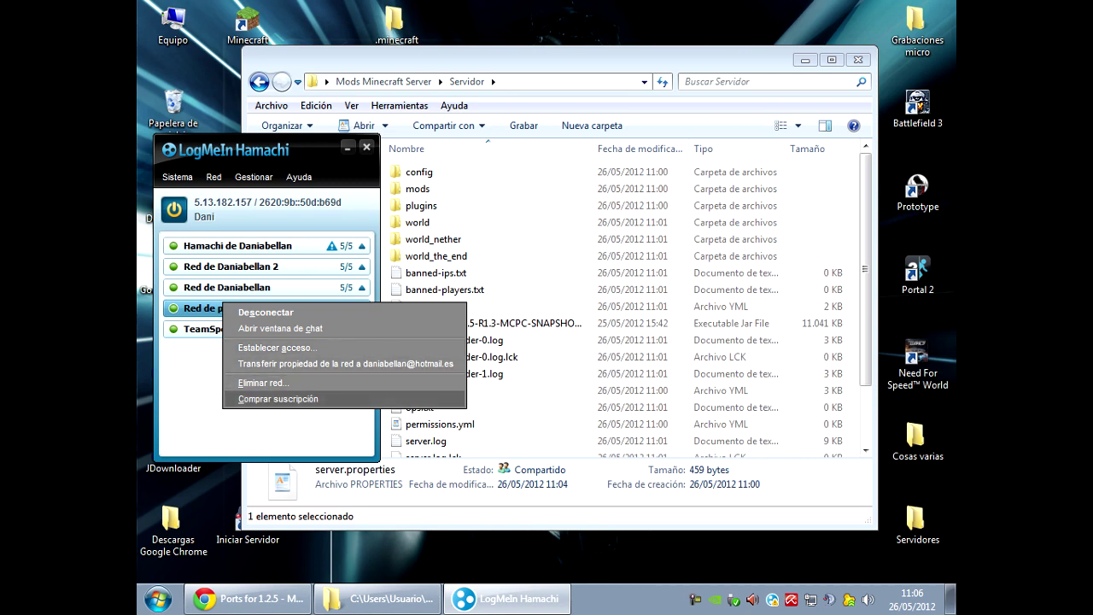
pyautogui.press('Escape')
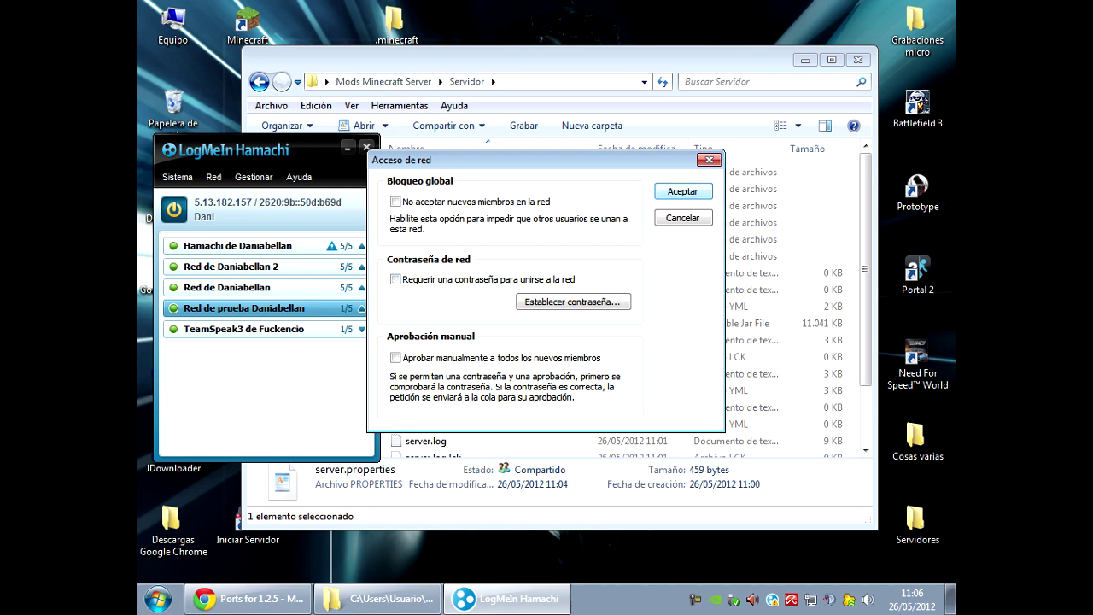
pyautogui.press('Return')
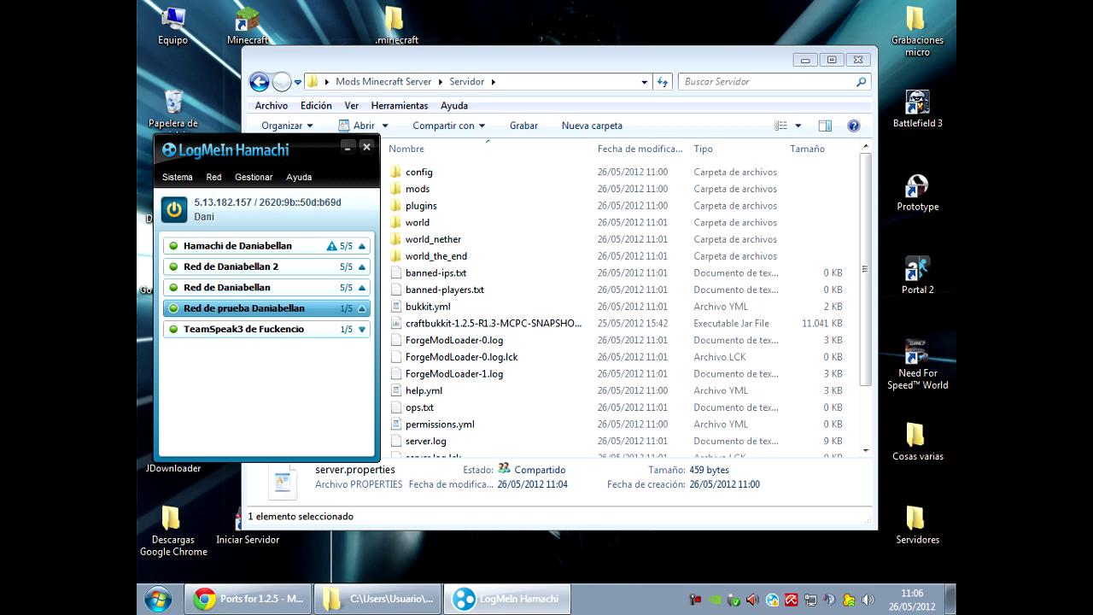
pyautogui.click(231, 266)
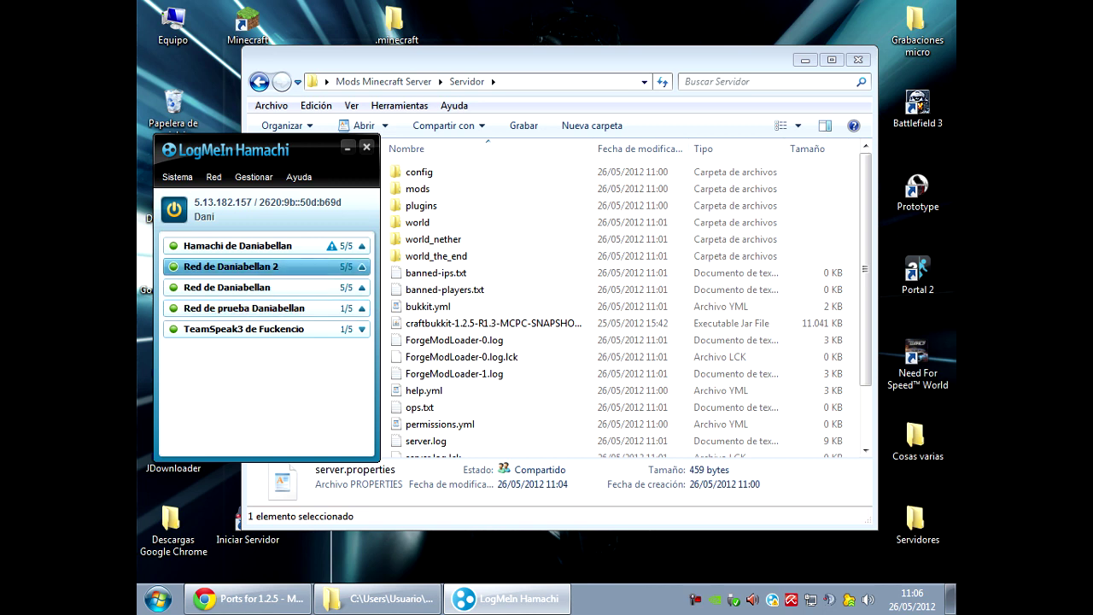
pyautogui.click(230, 308)
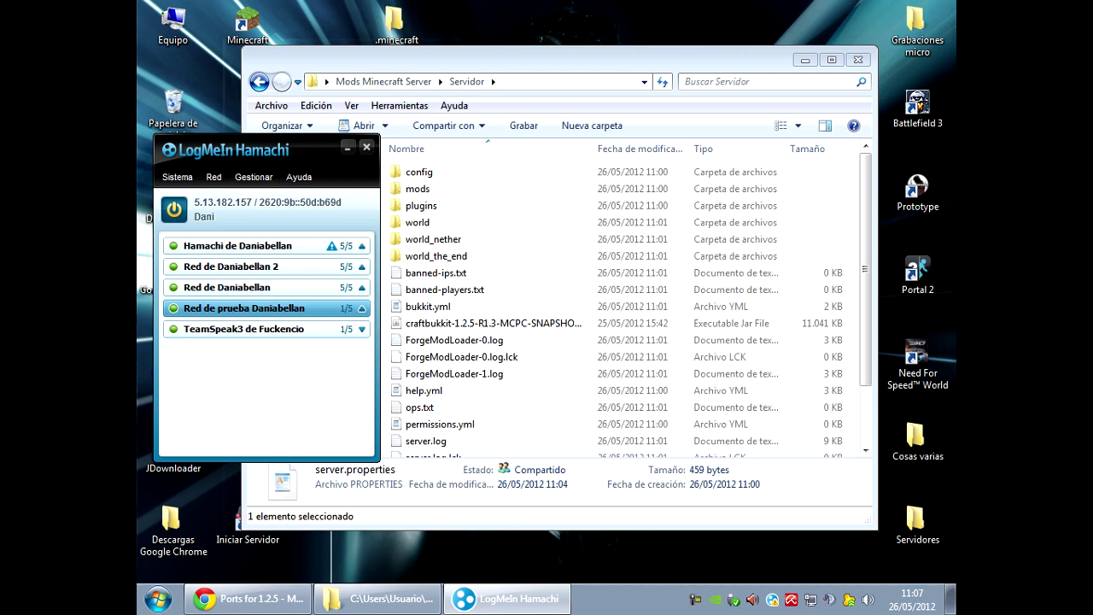
pyautogui.click(950, 599)
# Launch Minecraft, log in, reach the Multijugador list, and return to the server folder.
pyautogui.click(248, 26)
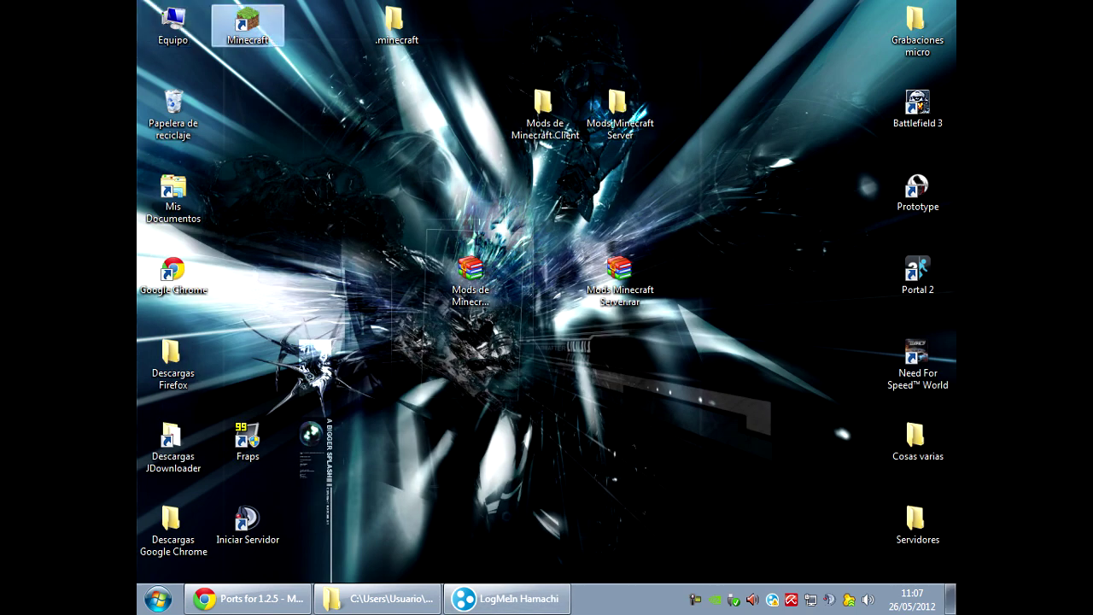
pyautogui.press('Return')
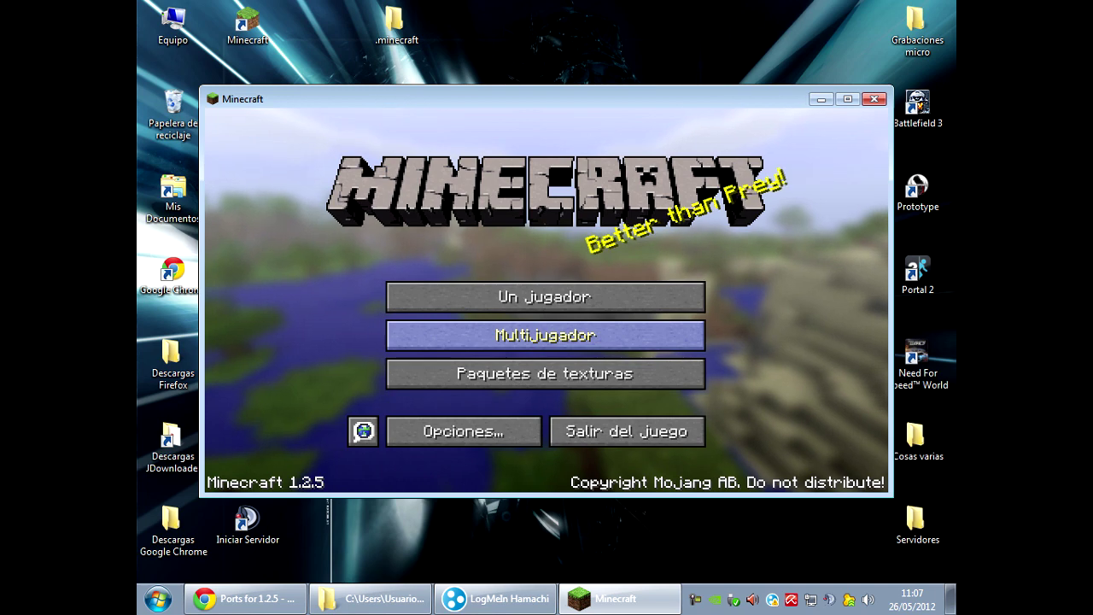
pyautogui.click(545, 335)
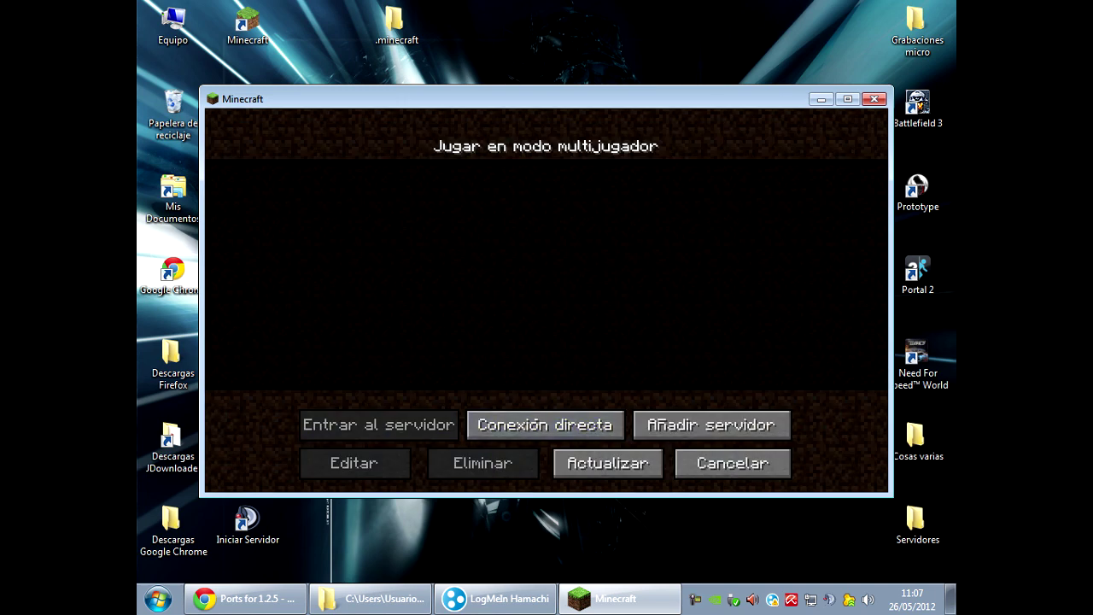
pyautogui.click(372, 598)
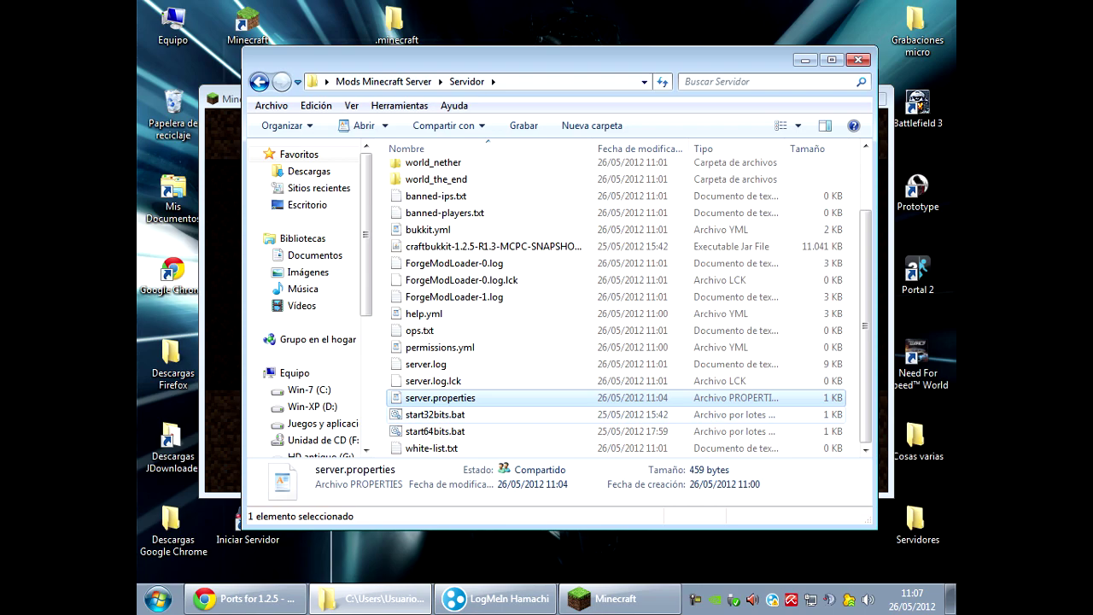
# Start the server with start32bits.bat, copy Hamachi's IP, and bring Minecraft back to front.
pyautogui.doubleClick(436, 414)
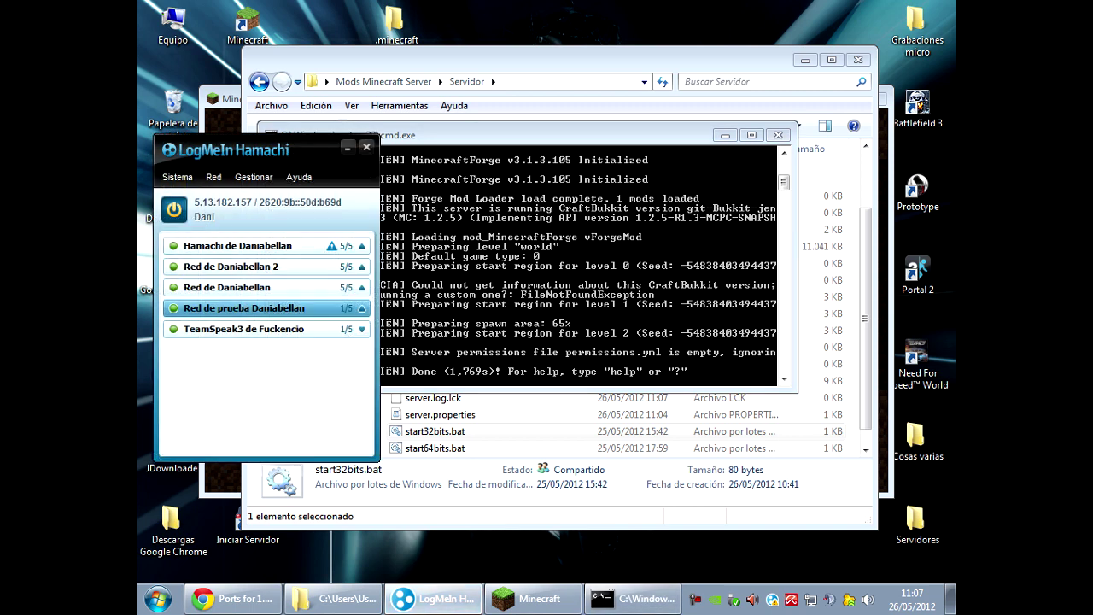
pyautogui.rightClick(224, 205)
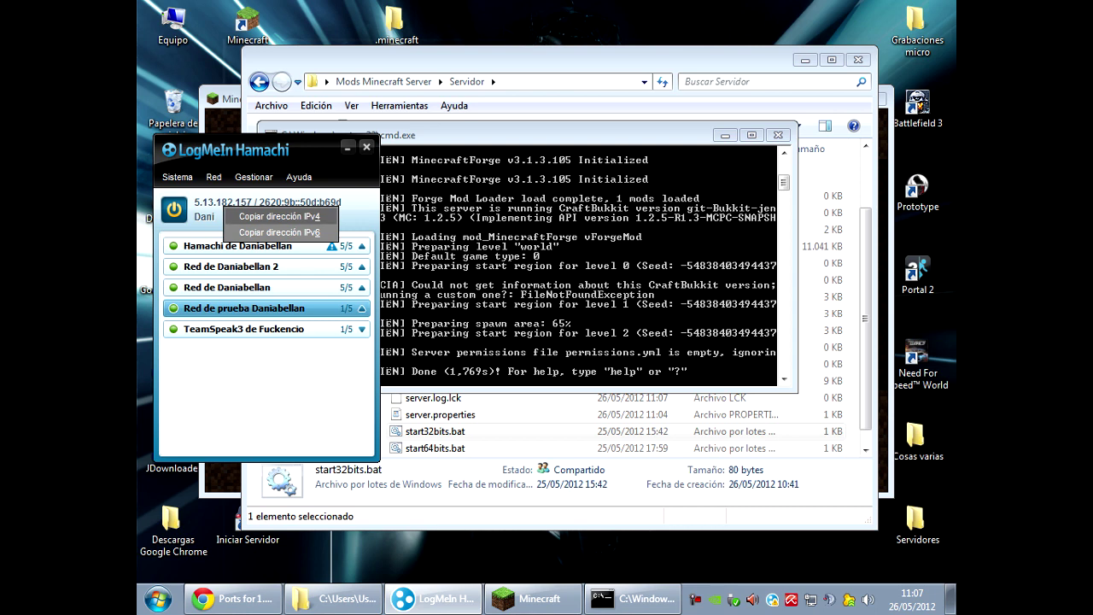
pyautogui.click(273, 216)
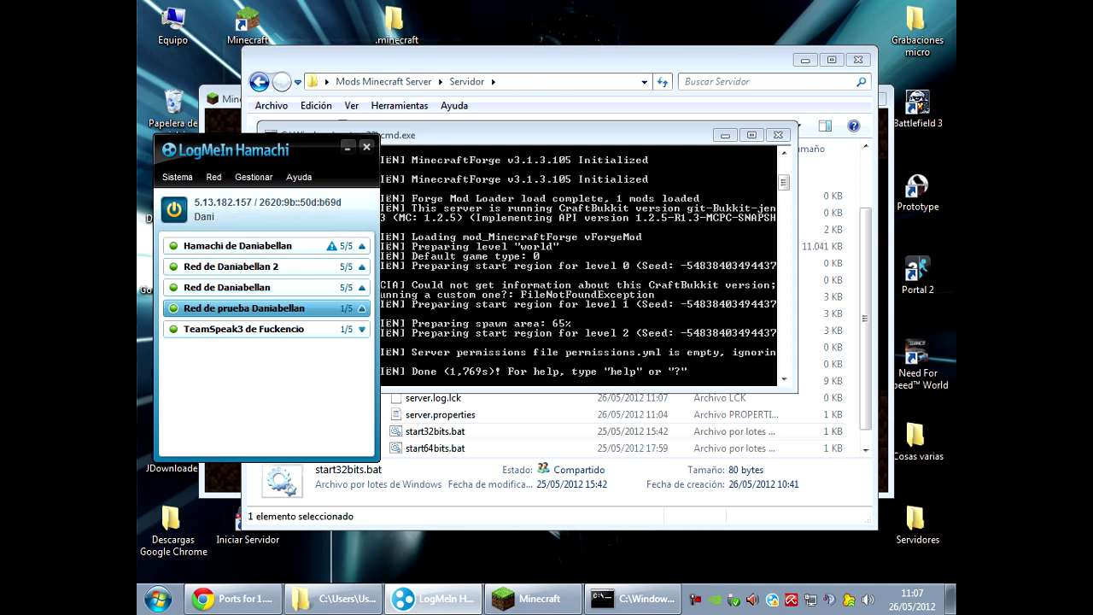
pyautogui.click(212, 99)
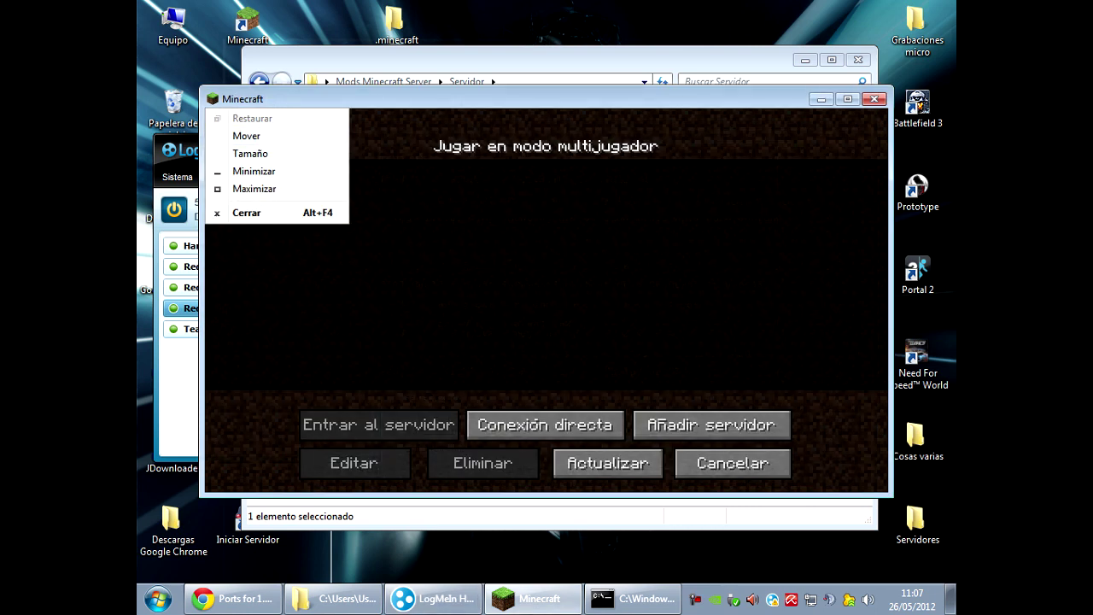
# Add server 'agabgalgjalg' with the pasted Hamachi address 5.13.182.157 and join it.
pyautogui.click(684, 425)
pyautogui.click(683, 425)
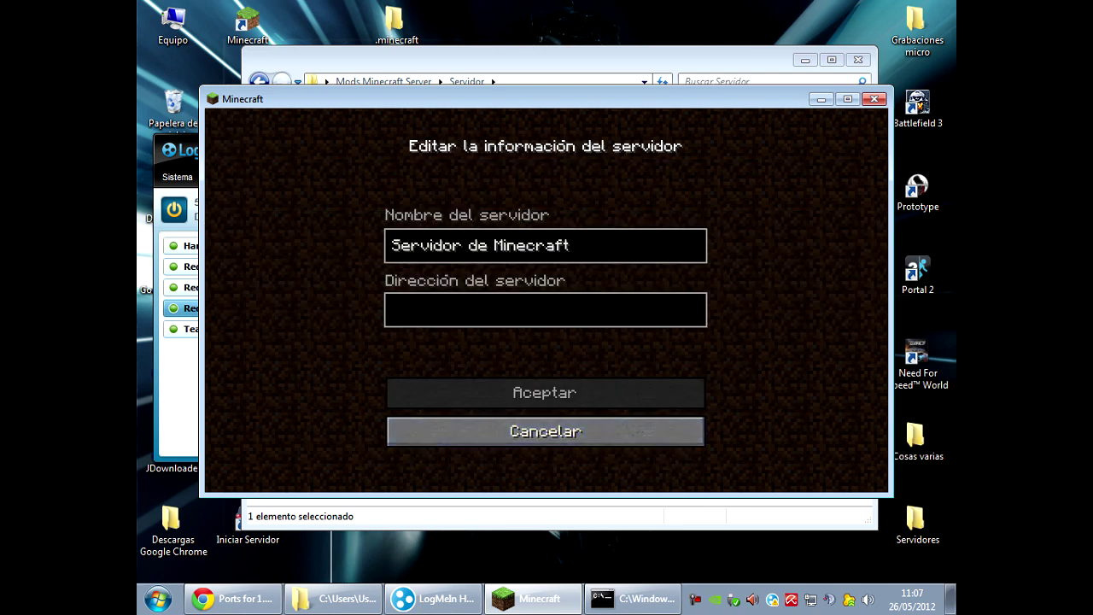
pyautogui.press('BackSpace')
pyautogui.press('BackSpace')
pyautogui.press('BackSpace')
pyautogui.press('BackSpace')
pyautogui.press('BackSpace')
pyautogui.press('BackSpace')
pyautogui.press('BackSpace')
pyautogui.press('BackSpace')
pyautogui.press('BackSpace')
pyautogui.press('BackSpace')
pyautogui.press('BackSpace')
pyautogui.press('BackSpace')
pyautogui.press('BackSpace')
pyautogui.press('BackSpace')
pyautogui.press('BackSpace')
pyautogui.press('BackSpace')
pyautogui.press('BackSpace')
pyautogui.press('BackSpace')
pyautogui.press('BackSpace')
pyautogui.press('BackSpace')
pyautogui.write('agabgalgjalg')
pyautogui.press('Tab')
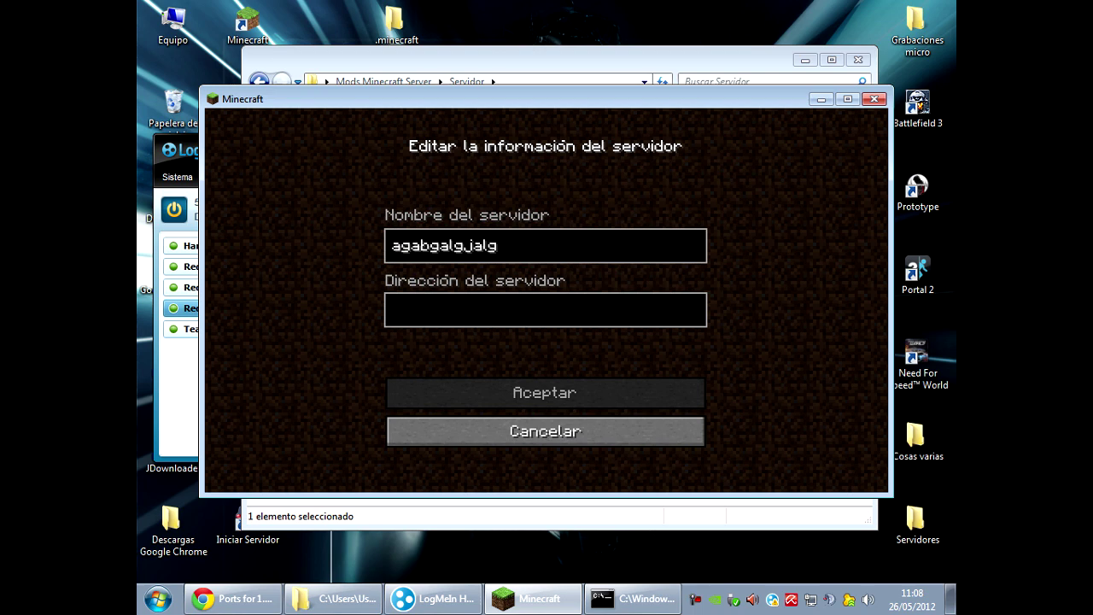
pyautogui.write('5.13.182.157')
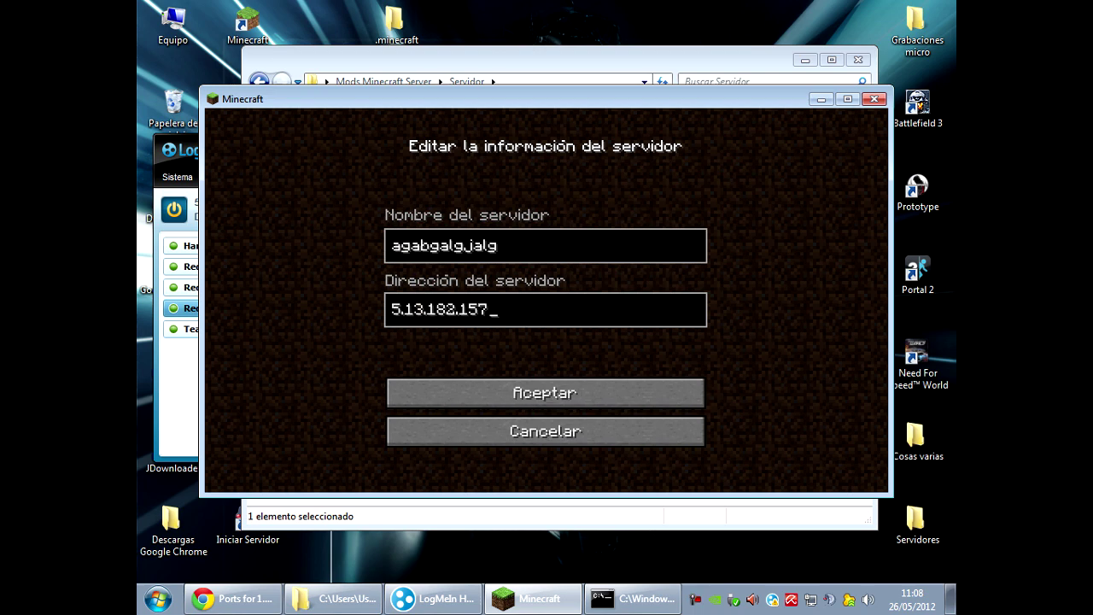
pyautogui.click(545, 393)
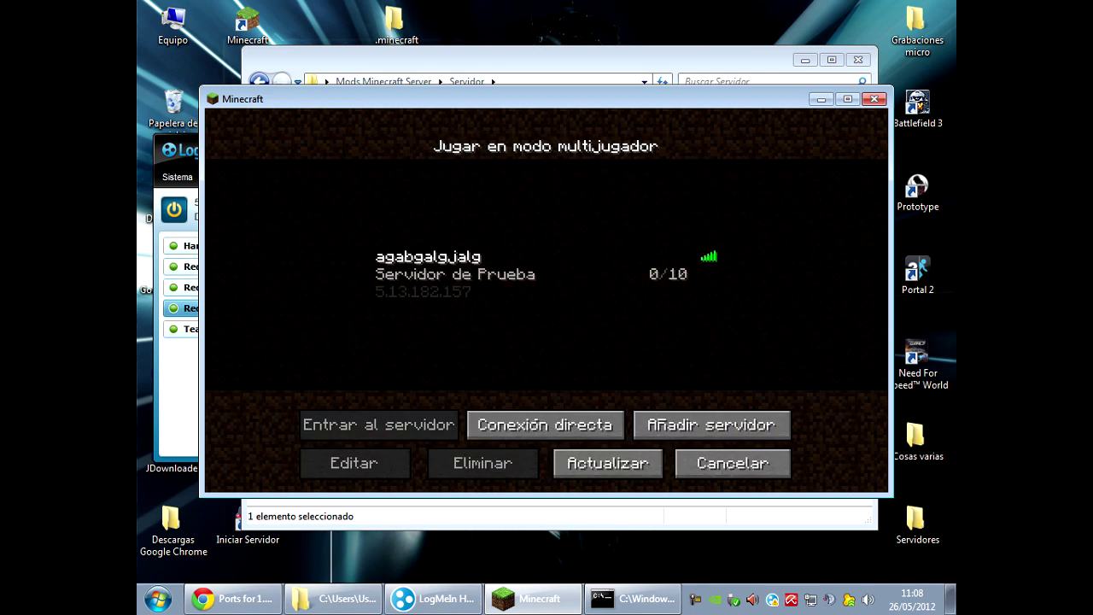
pyautogui.click(545, 273)
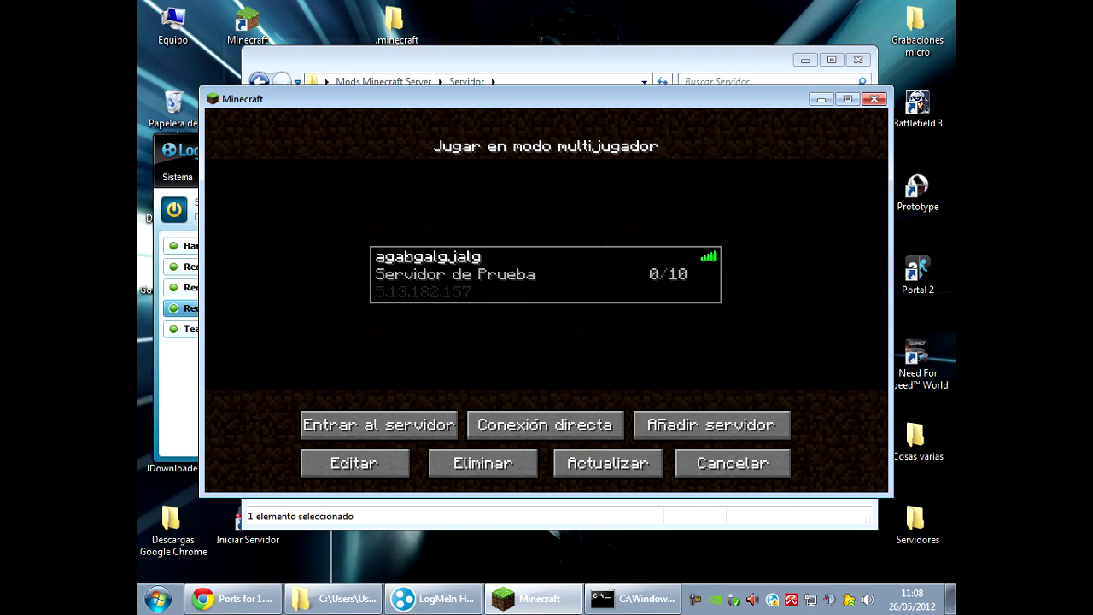
pyautogui.press('Return')
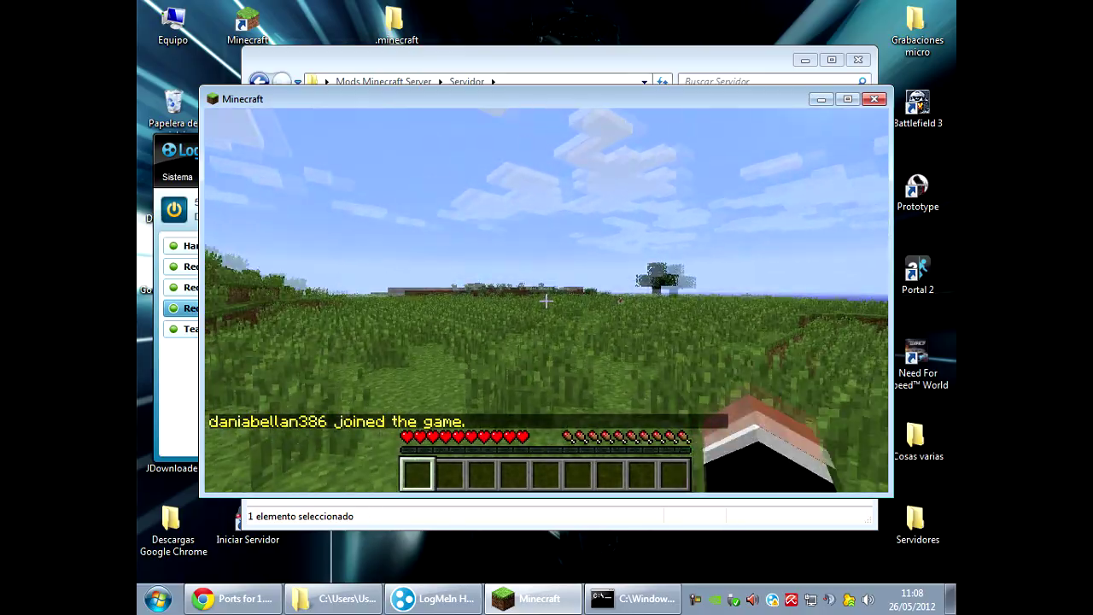
# Try spawning a Slowness splash potion from the TooManyItems potions page.
pyautogui.press('e')
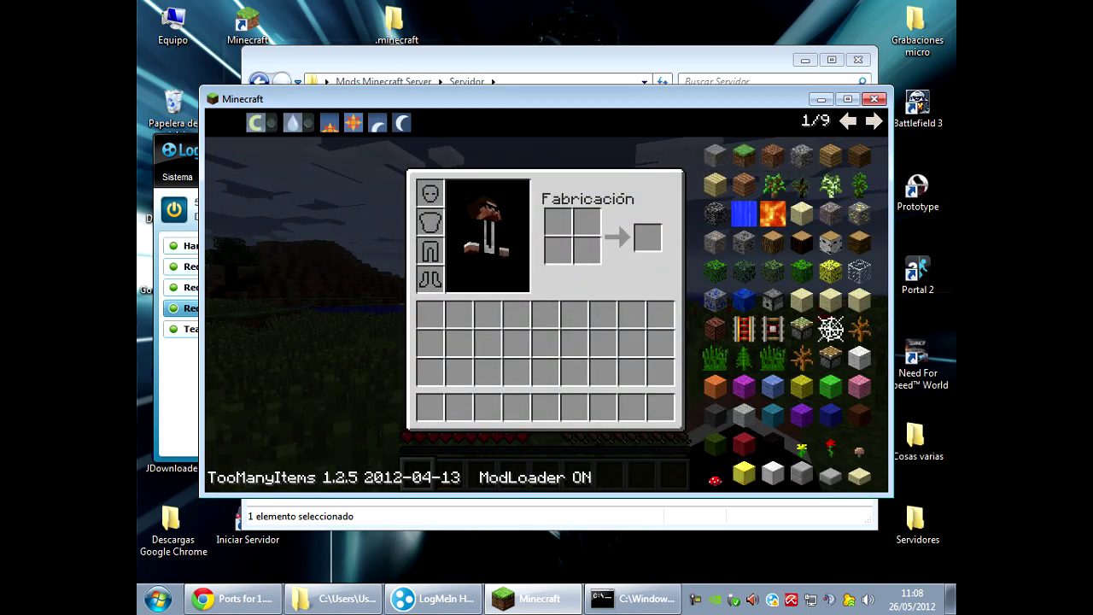
pyautogui.click(847, 121)
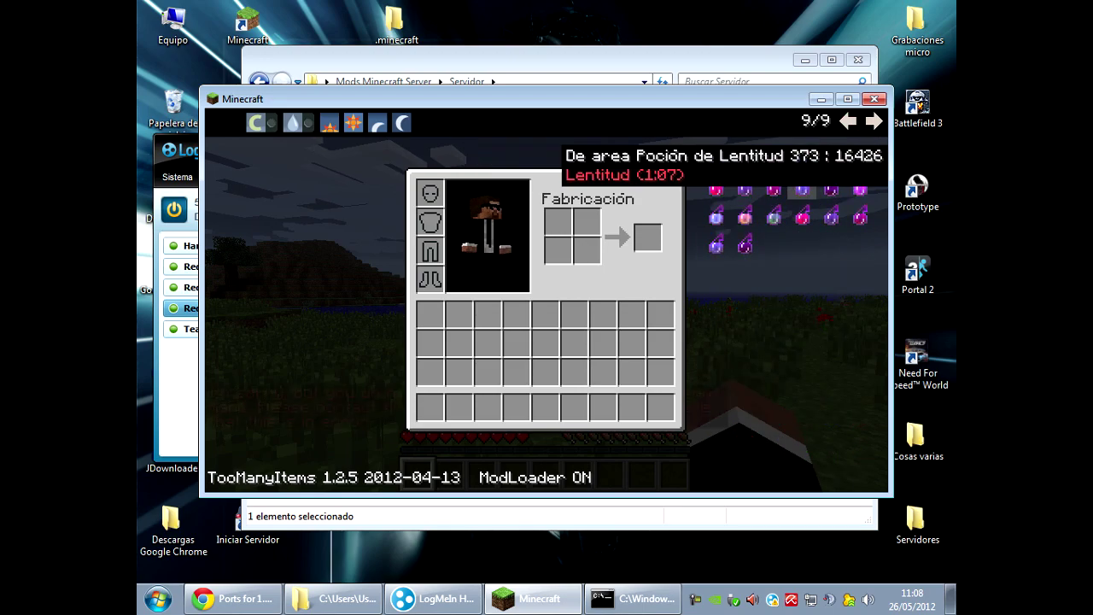
pyautogui.click(745, 184)
pyautogui.press('e')
pyautogui.press('e')
# Make the player a server operator with the op command in the server console.
pyautogui.press('t')
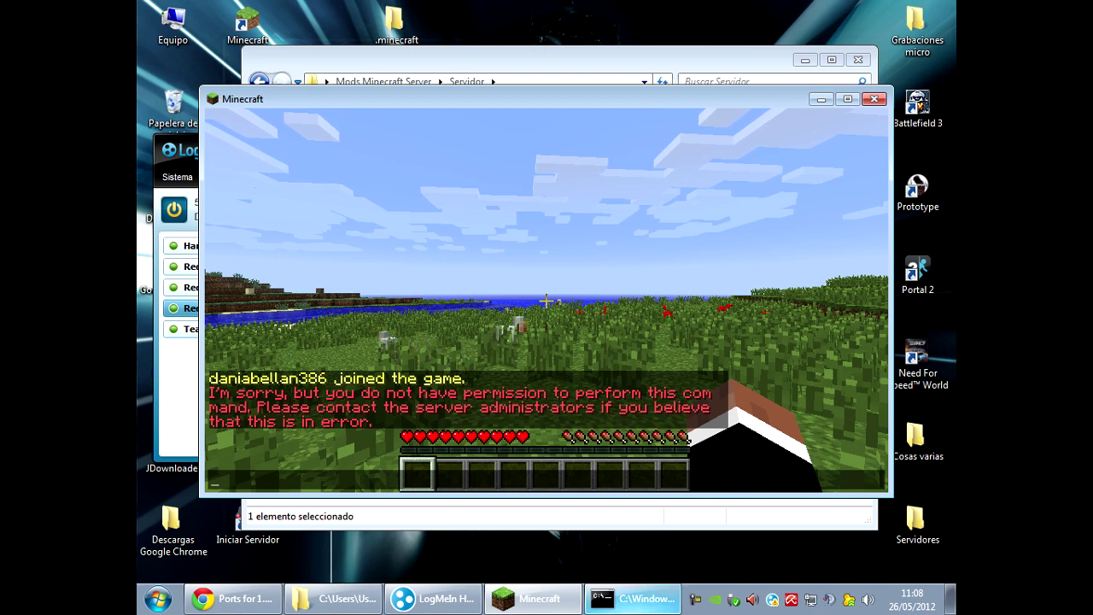
pyautogui.click(632, 598)
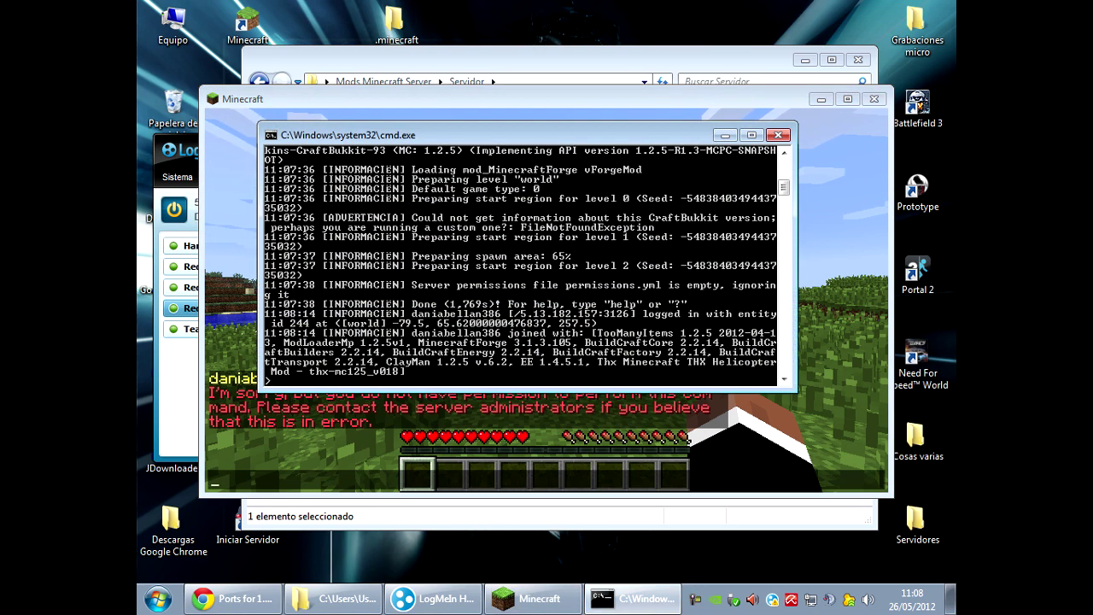
pyautogui.write('op daniabellan386')
pyautogui.press('Return')
pyautogui.hotkey('alt', 'Tab')
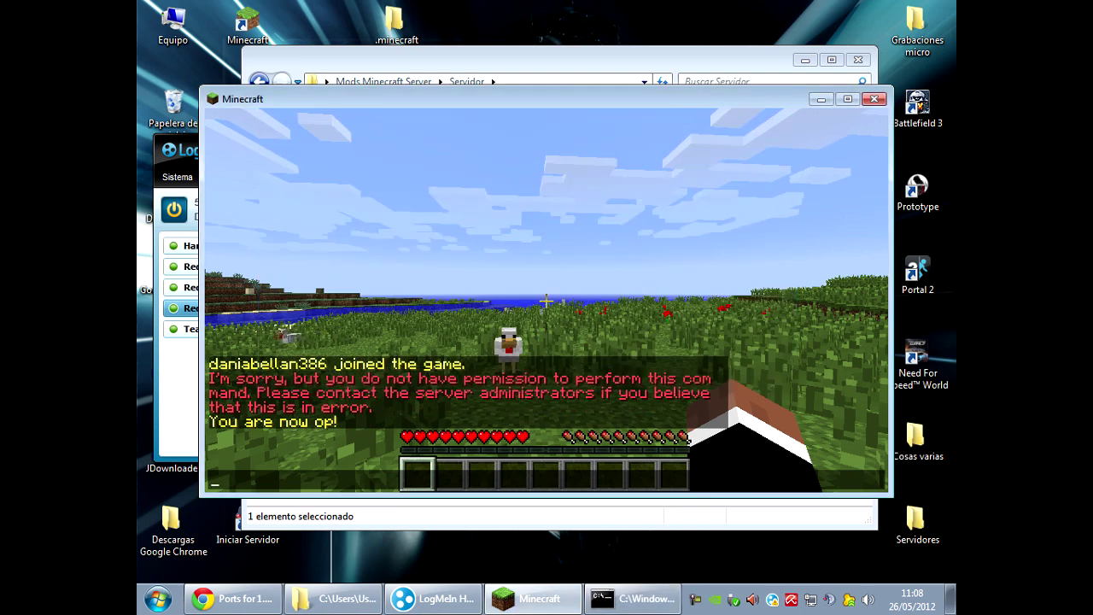
# Spawn Slowness, Fire Resistance and another potion stack into the hotbar via TooManyItems.
pyautogui.press('Escape')
pyautogui.press('e')
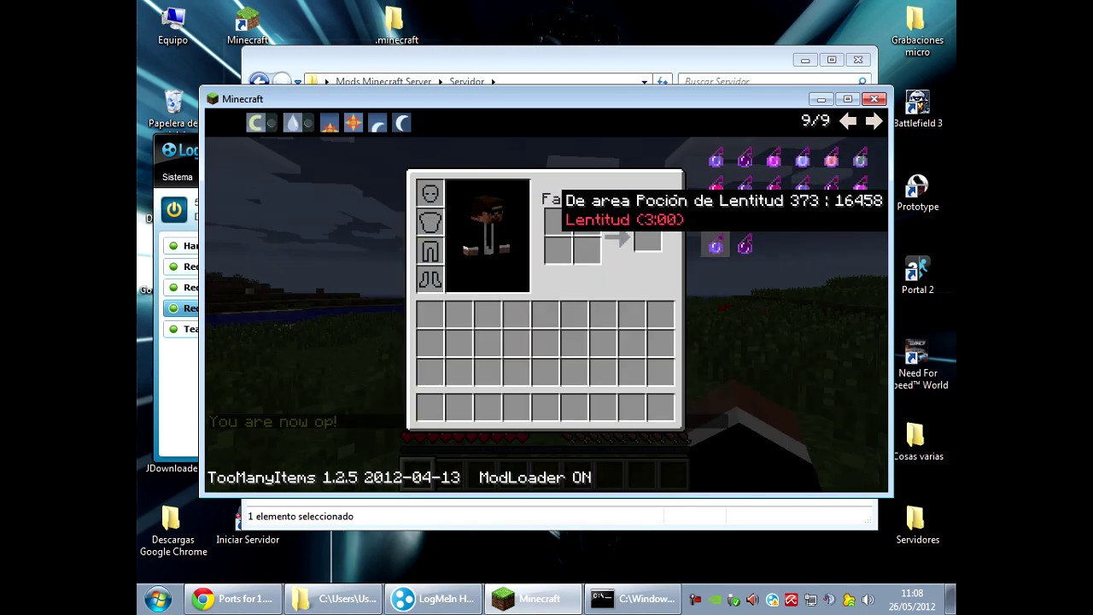
pyautogui.click(716, 246)
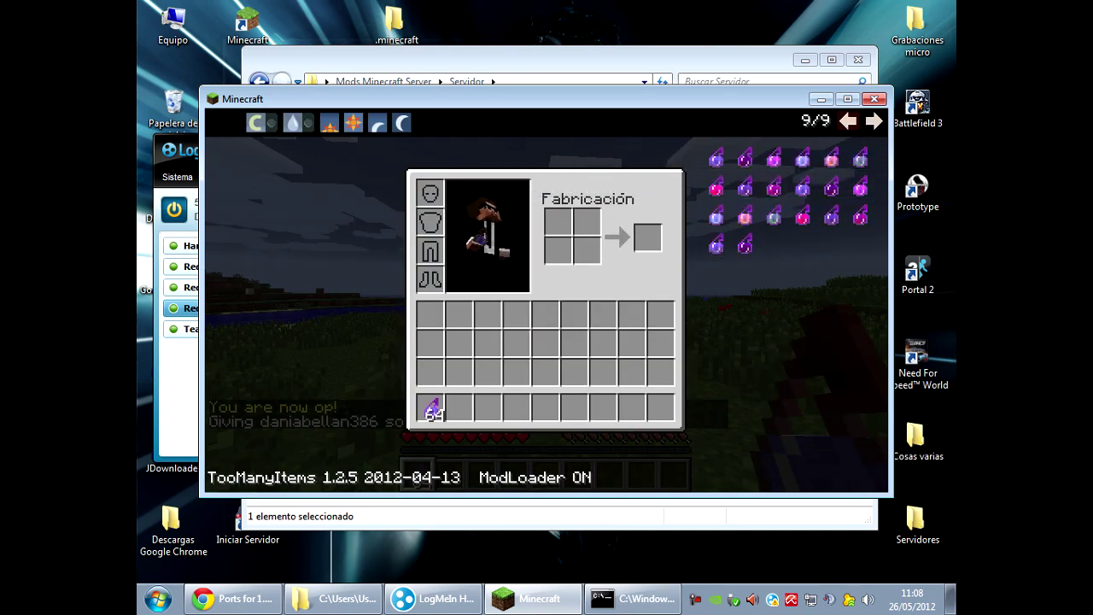
pyautogui.click(848, 121)
pyautogui.click(848, 122)
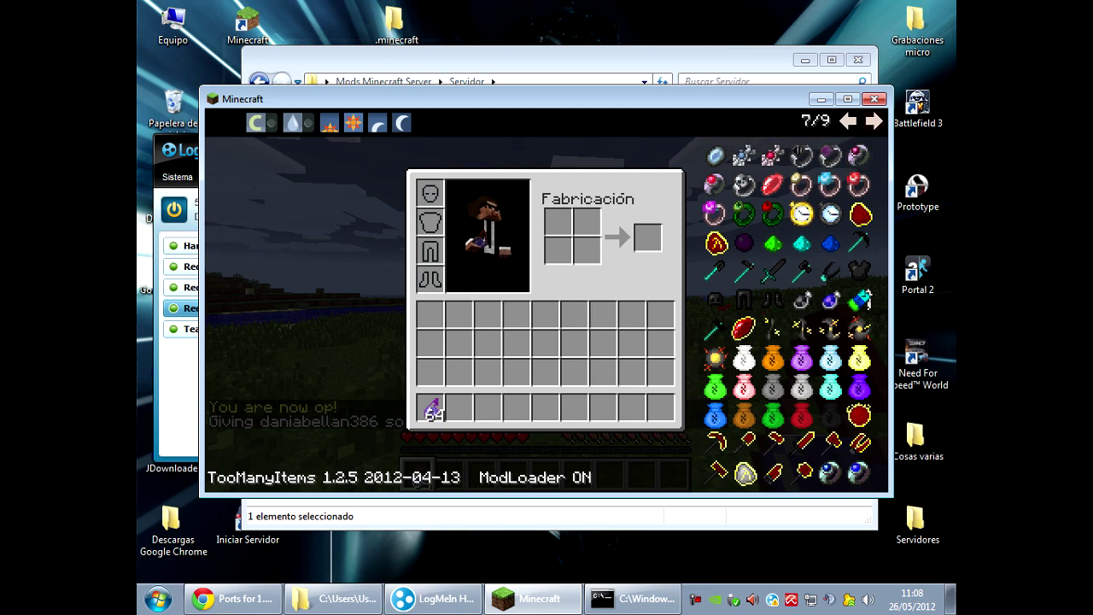
pyautogui.click(873, 122)
pyautogui.click(803, 334)
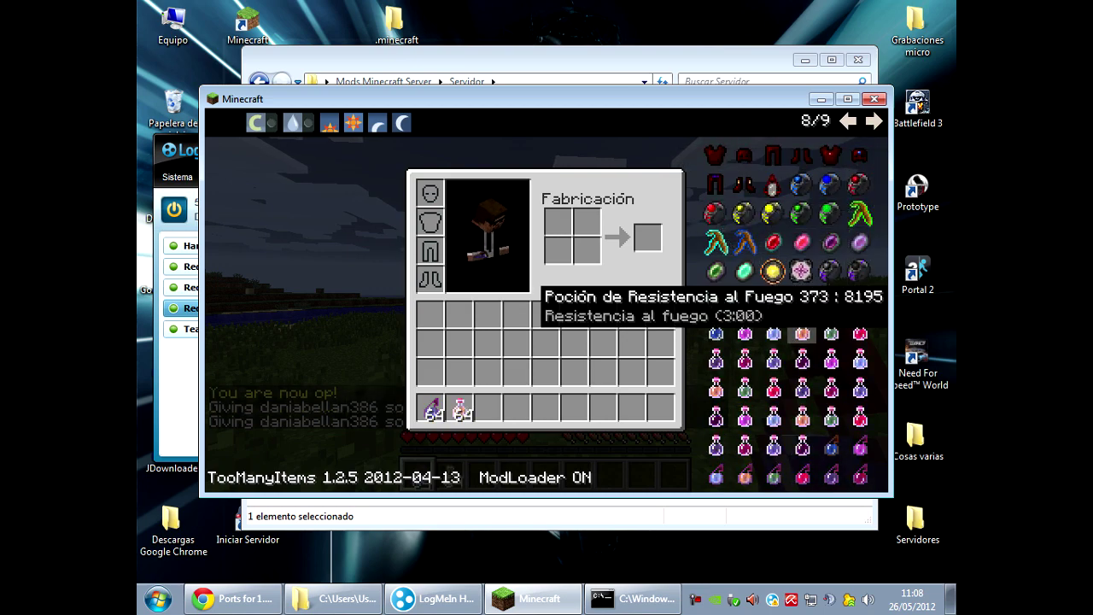
pyautogui.click(773, 391)
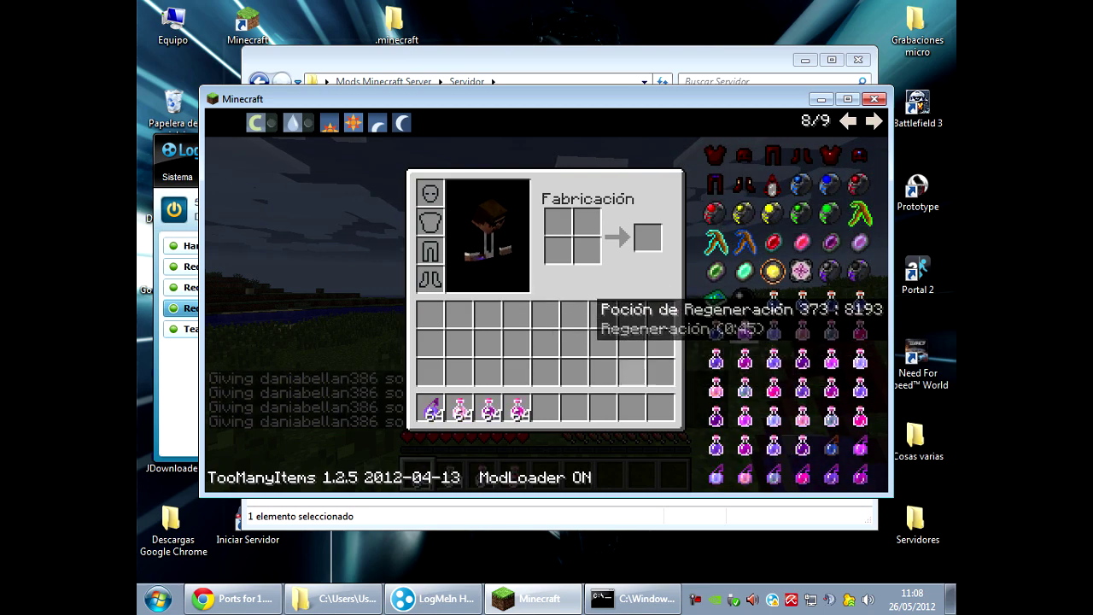
pyautogui.press('e')
# Throw several splash potions at the ground, then switch to the second potion stack.
pyautogui.rightClick(547, 301)
pyautogui.rightClick(547, 301)
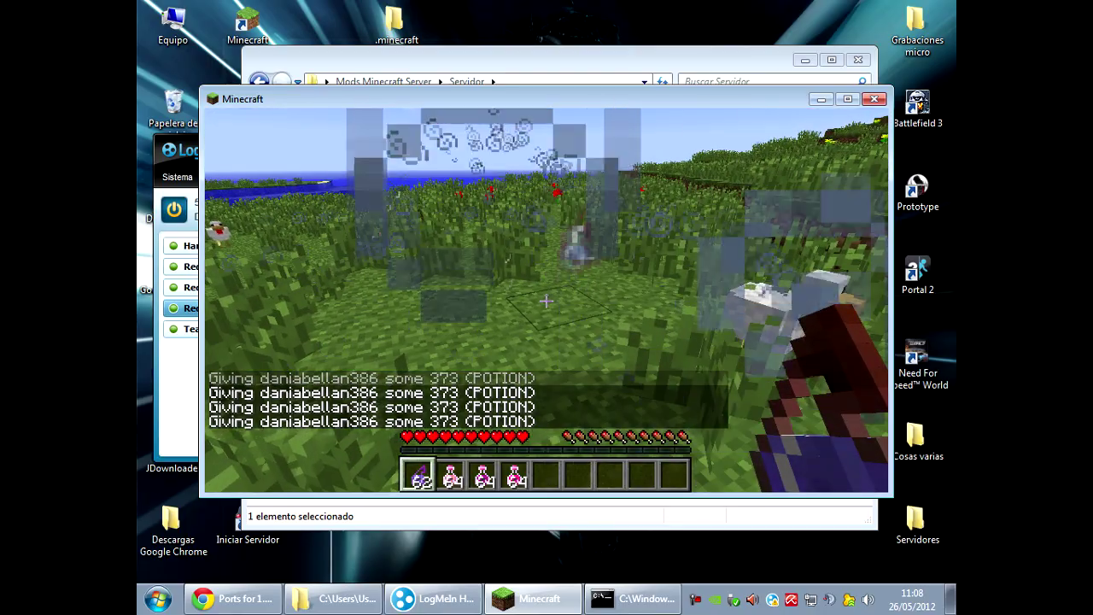
pyautogui.rightClick(547, 301)
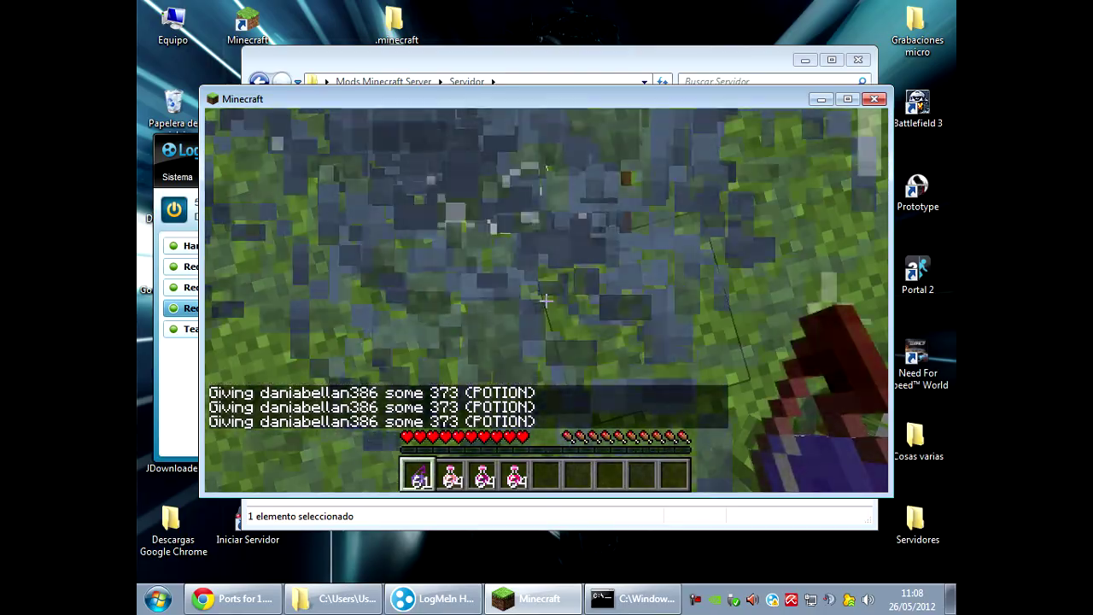
pyautogui.press('e')
pyautogui.press('e')
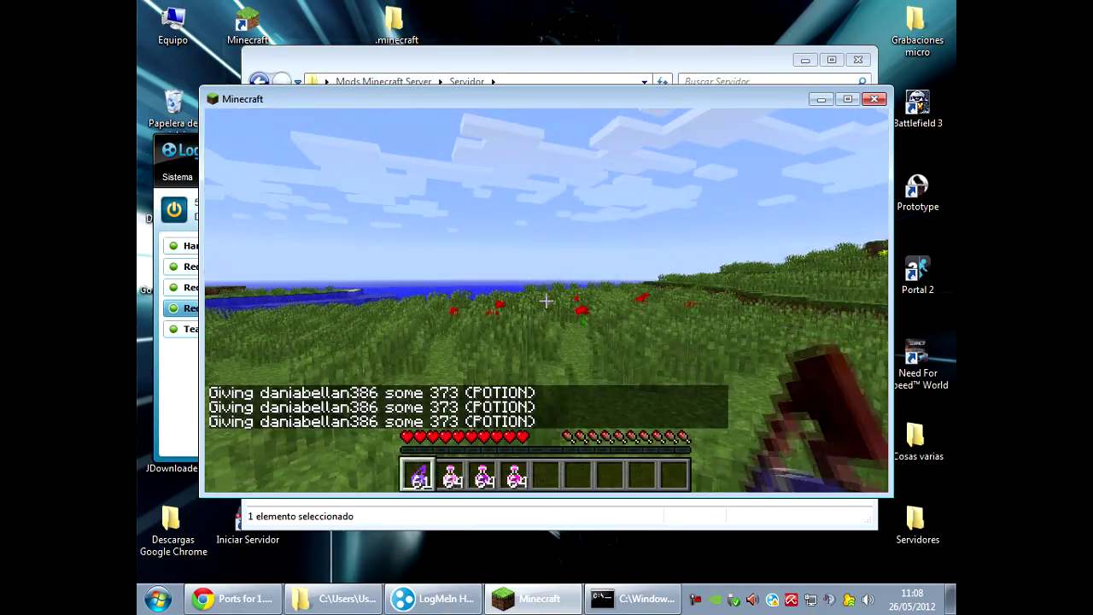
pyautogui.press('e')
pyautogui.press('e')
pyautogui.scroll(-1, 547, 301)
pyautogui.rightClick(546, 301)
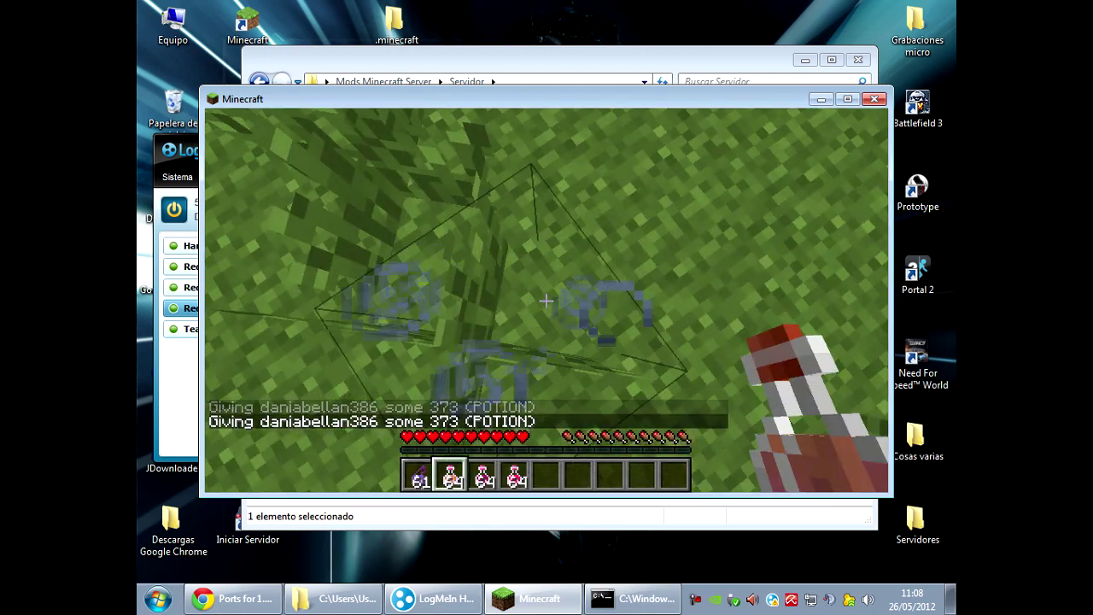
pyautogui.press('e')
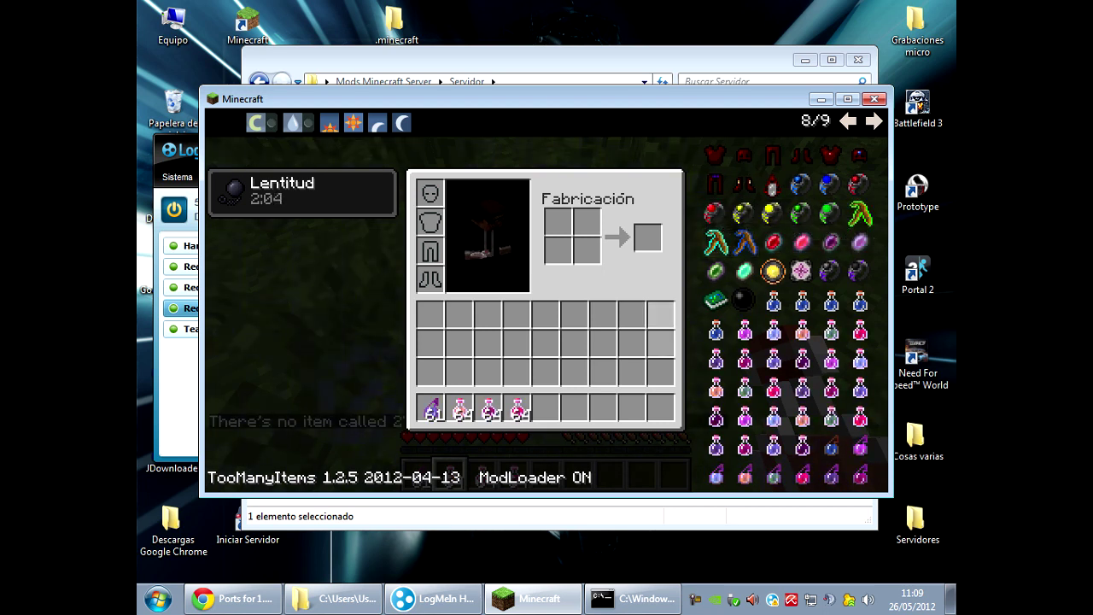
# Try spawning the divining rod and other mod items from earlier TooManyItems pages.
pyautogui.click(716, 246)
pyautogui.click(715, 246)
pyautogui.press('e')
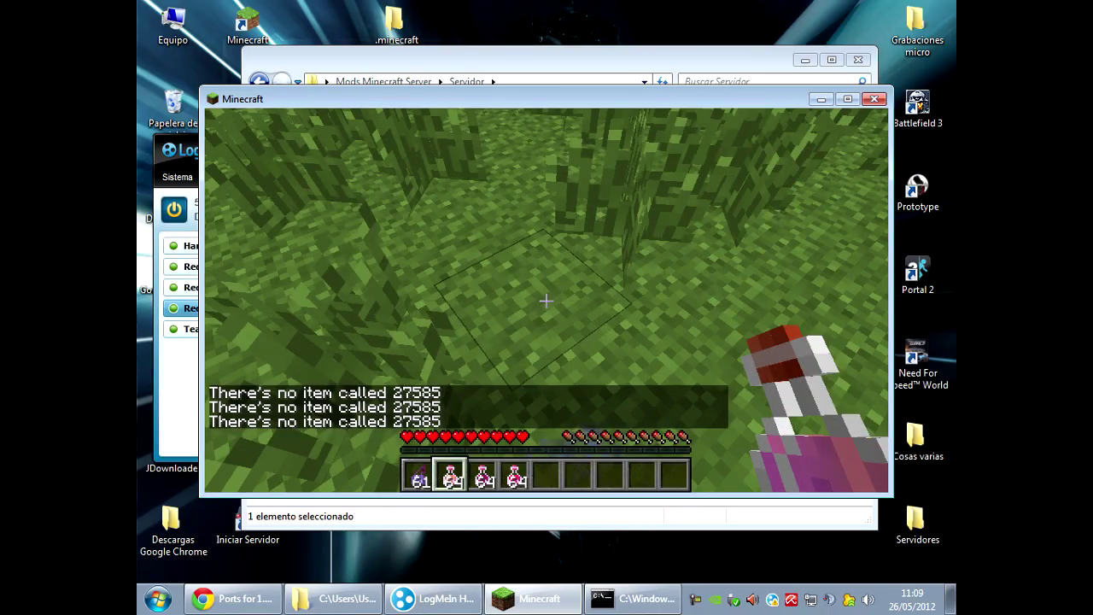
pyautogui.press('w')
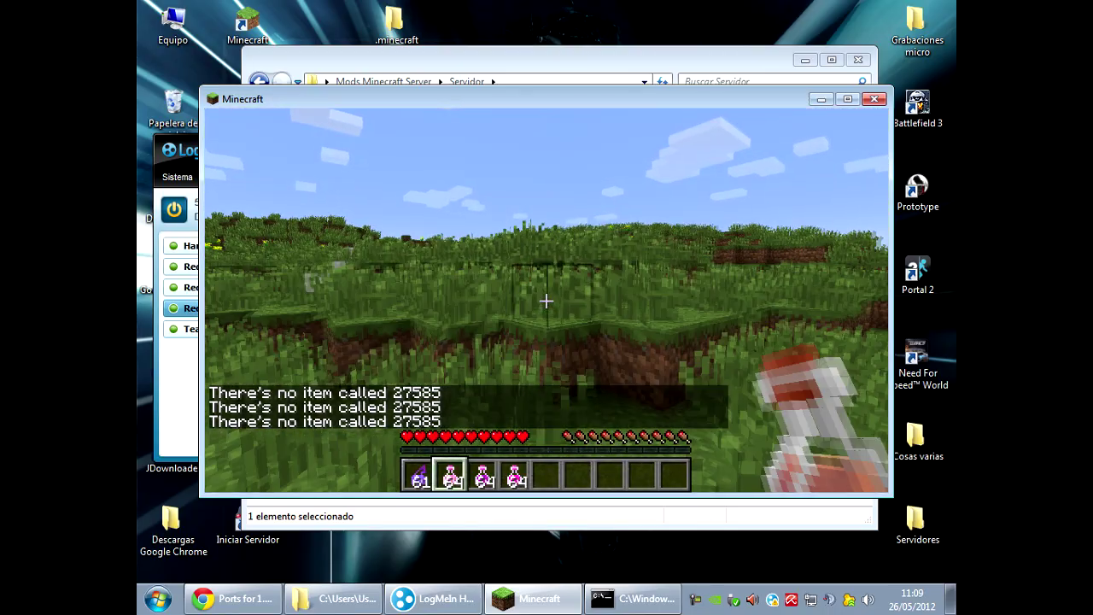
pyautogui.press('e')
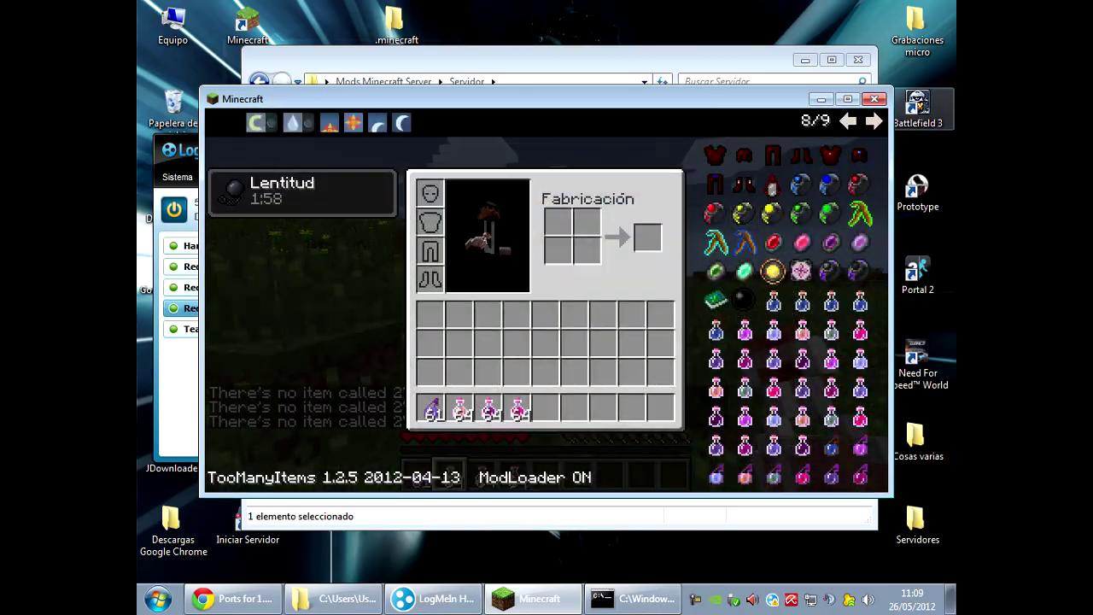
pyautogui.click(848, 122)
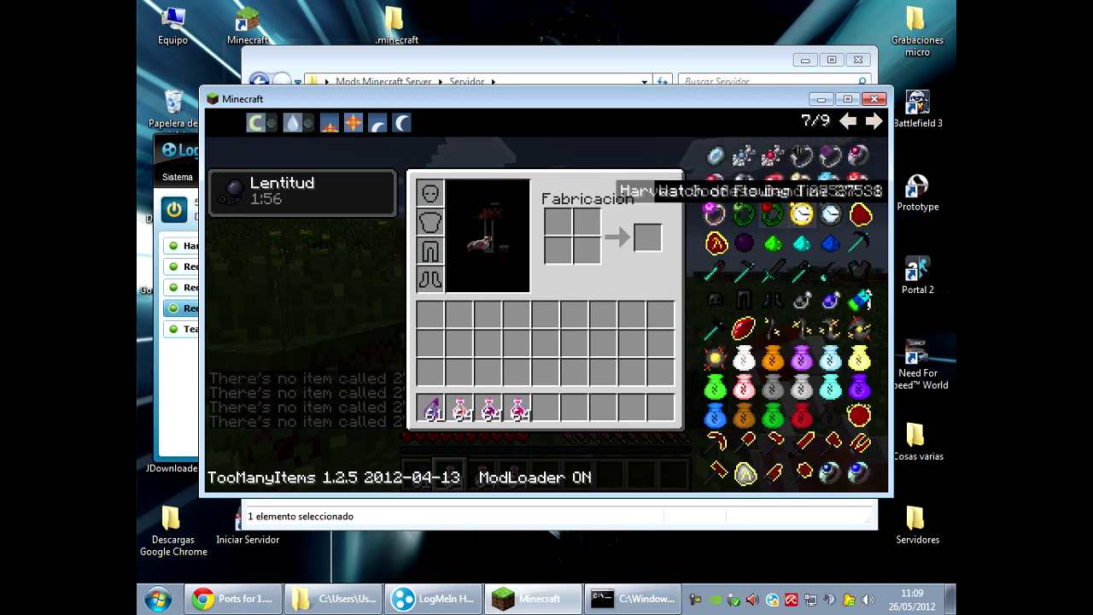
pyautogui.click(716, 156)
pyautogui.click(716, 156)
pyautogui.click(715, 156)
pyautogui.click(848, 121)
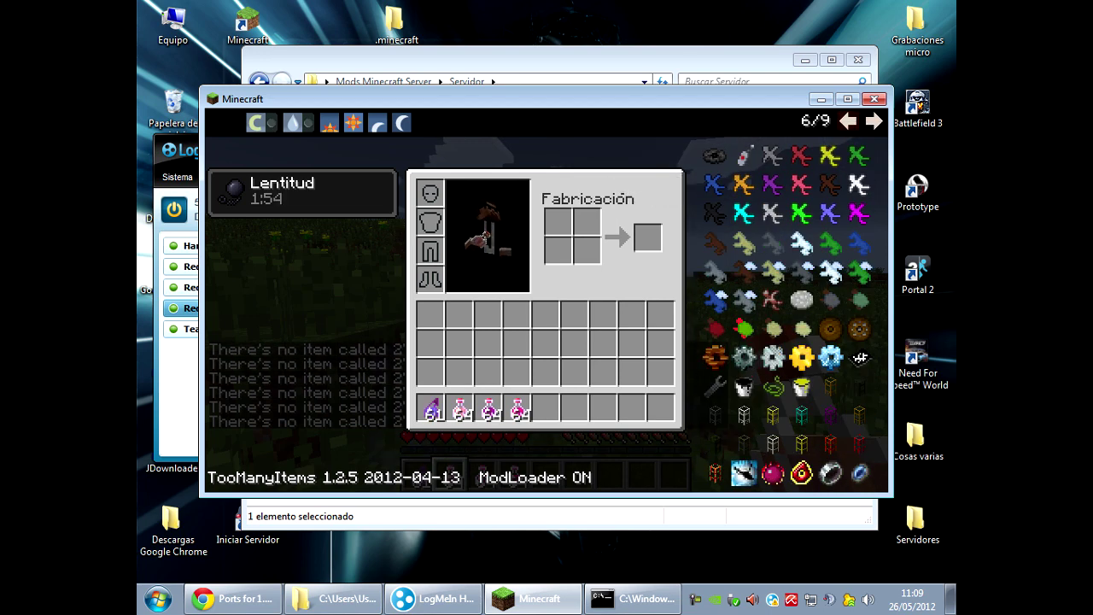
pyautogui.click(801, 244)
pyautogui.click(801, 243)
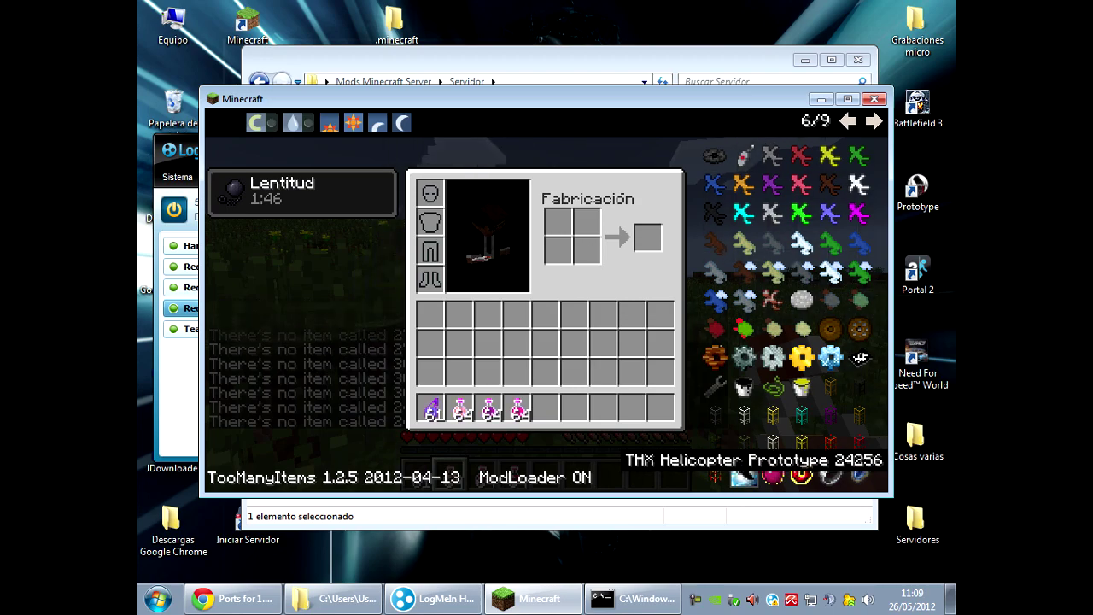
pyautogui.press('e')
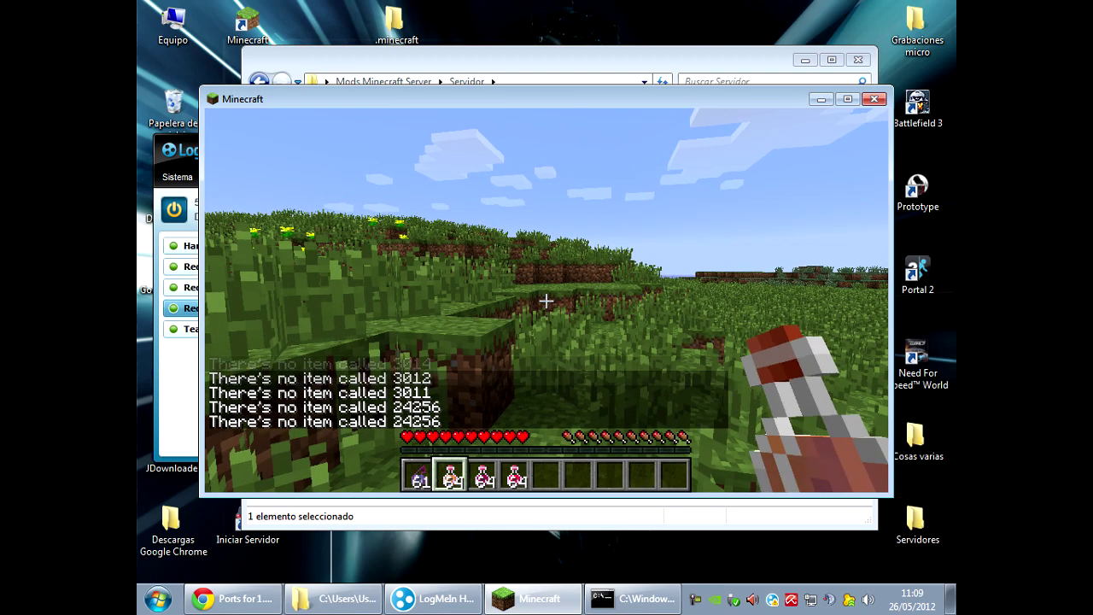
# Throw a splash potion, drink another, check the inventory, and quit Minecraft with Alt+F4.
pyautogui.rightClick(546, 301)
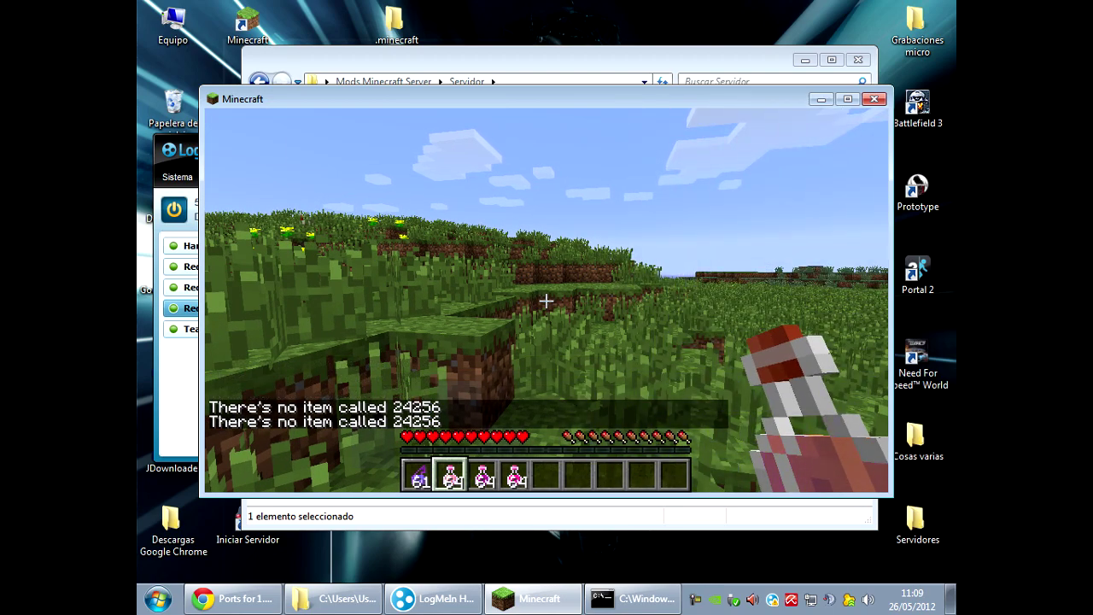
pyautogui.rightClick(547, 300)
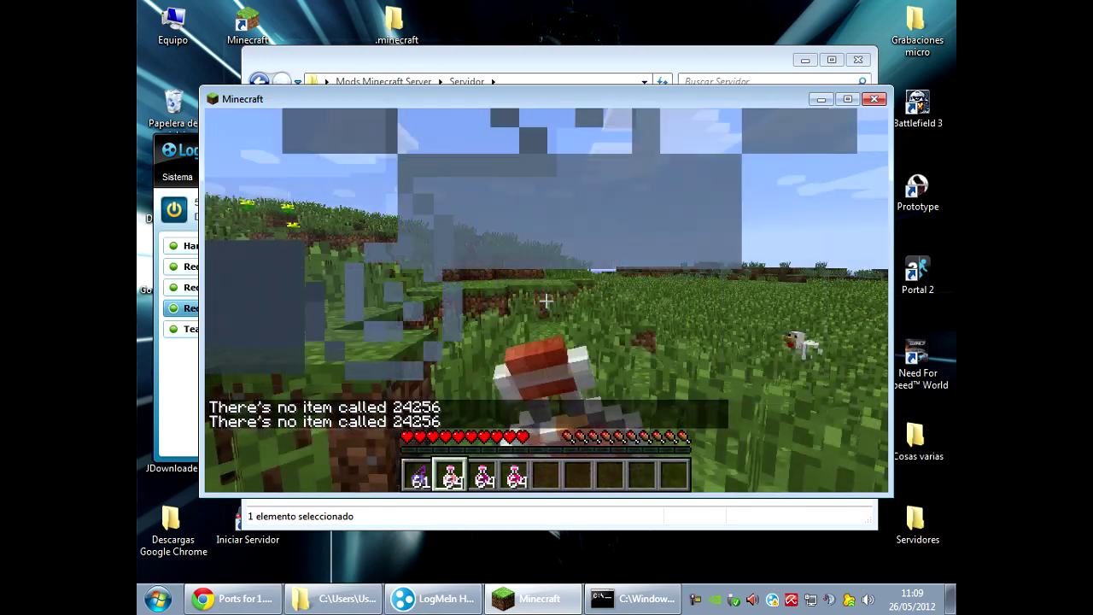
pyautogui.rightClick(547, 300)
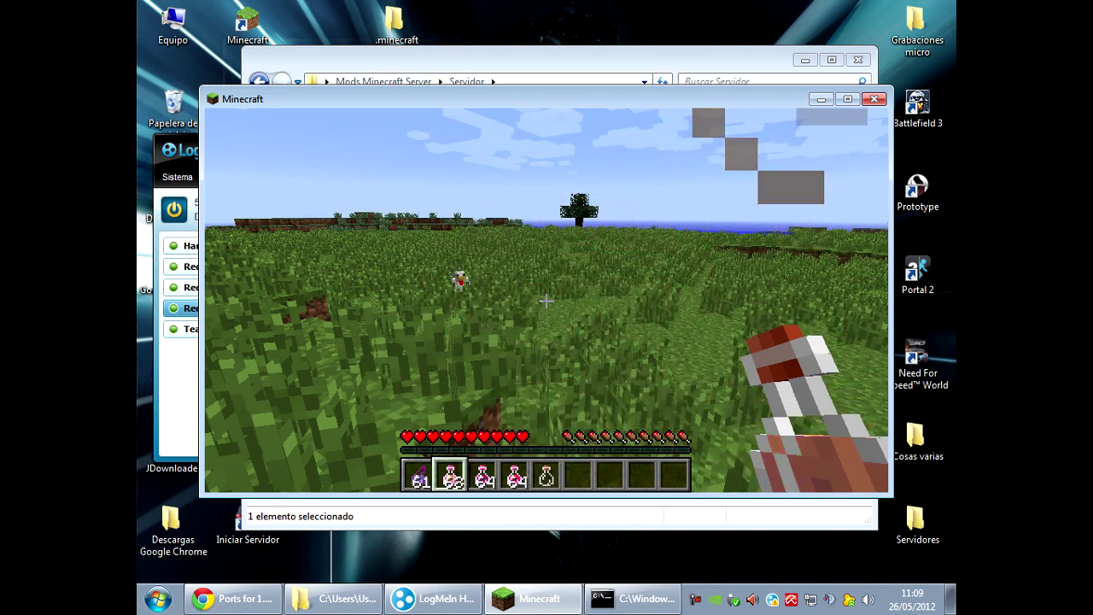
pyautogui.moveTo(547, 301)
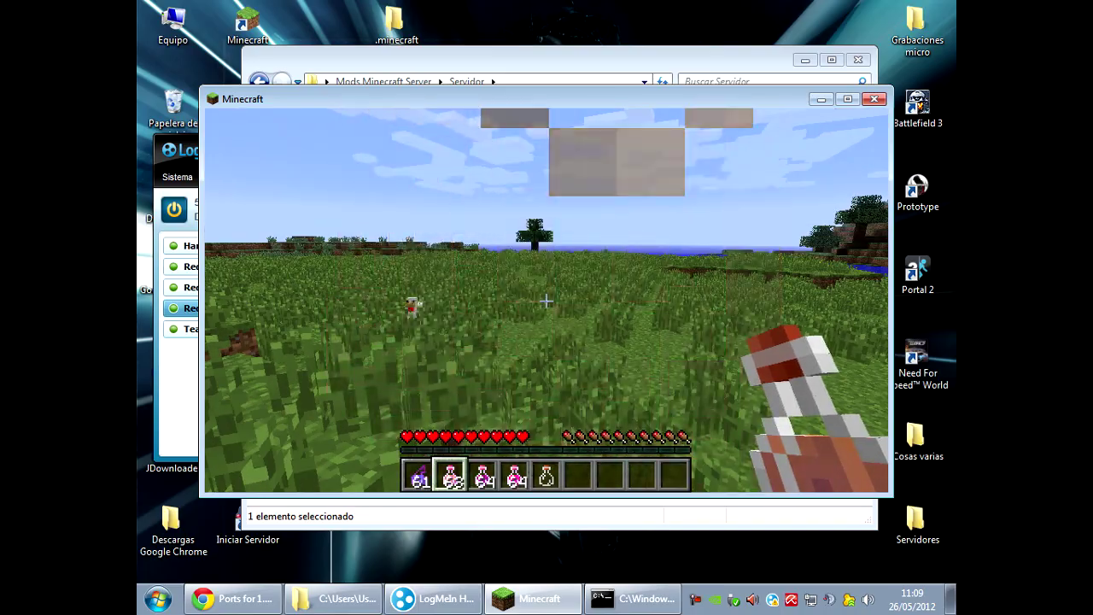
pyautogui.press('w')
pyautogui.press('w')
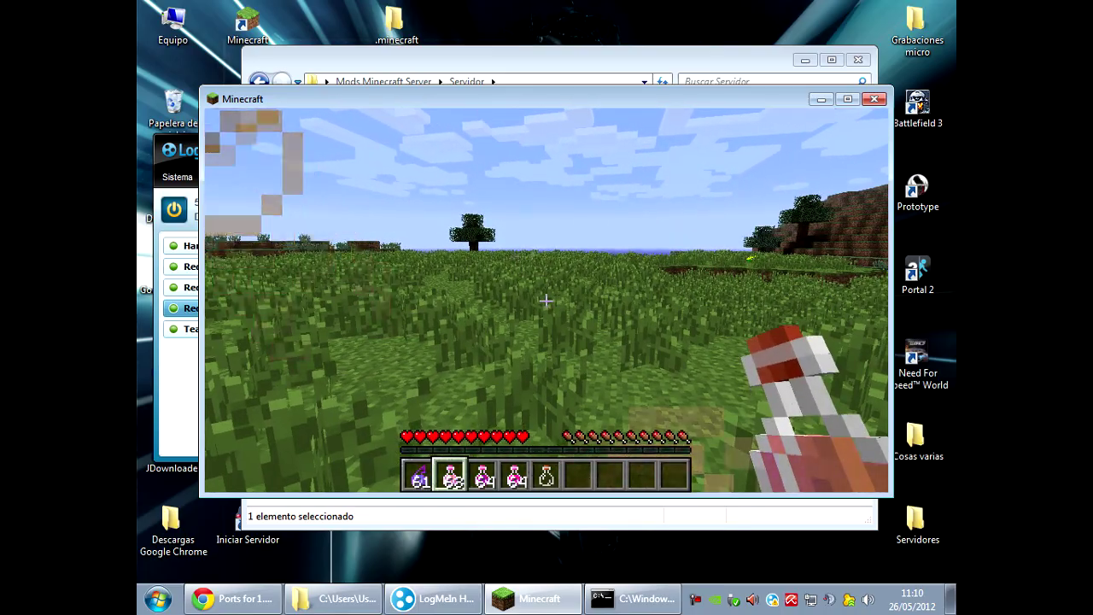
pyautogui.press('e')
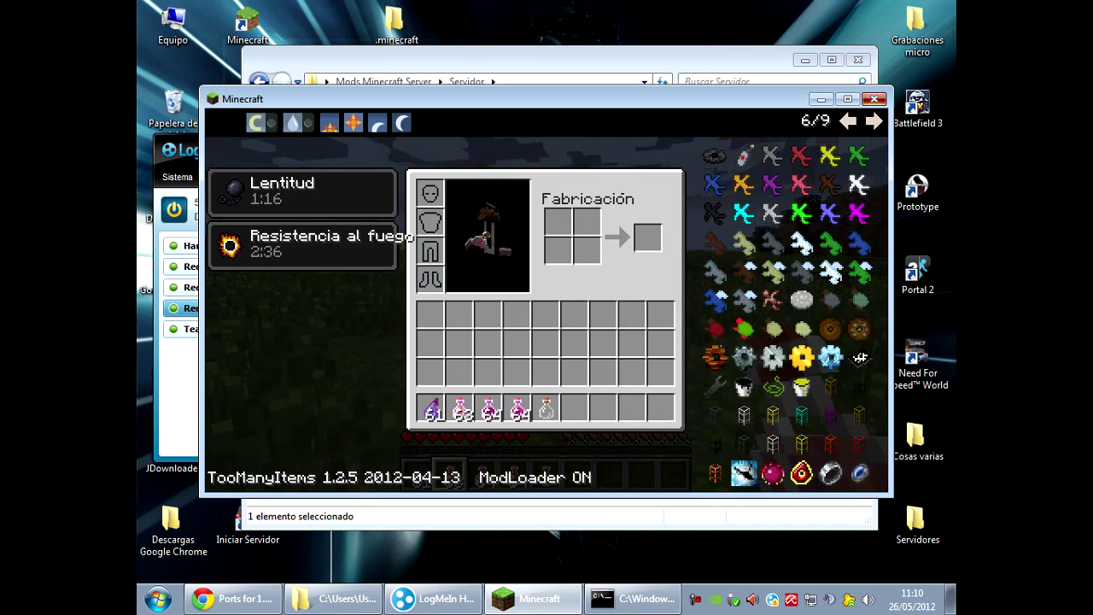
pyautogui.hotkey('alt', 'F4')
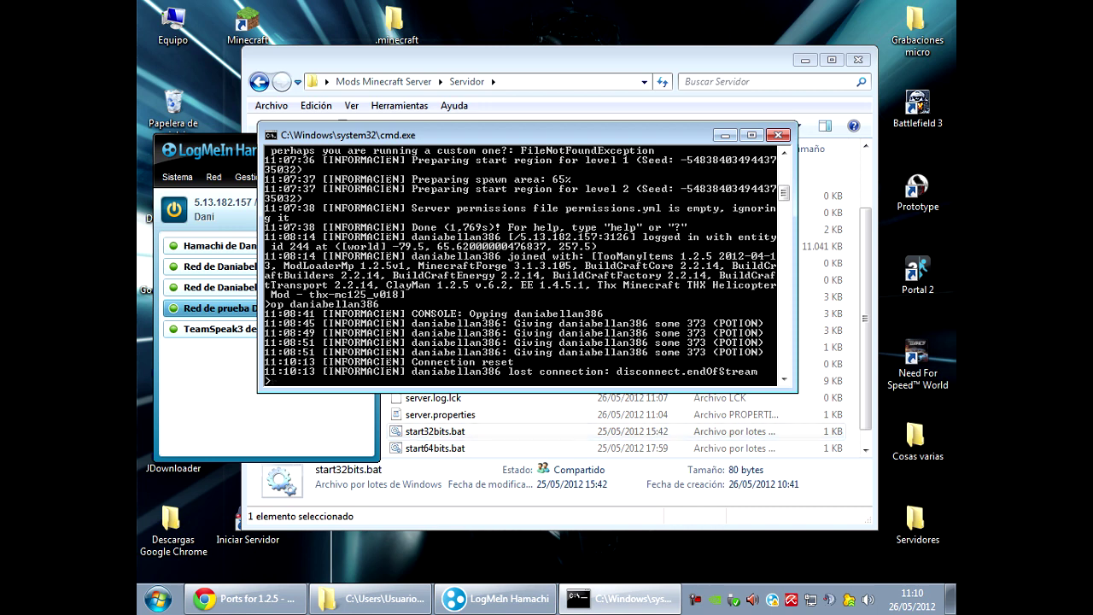
# Run reload and then stop in the server console.
pyautogui.write('d')
pyautogui.press('Return')
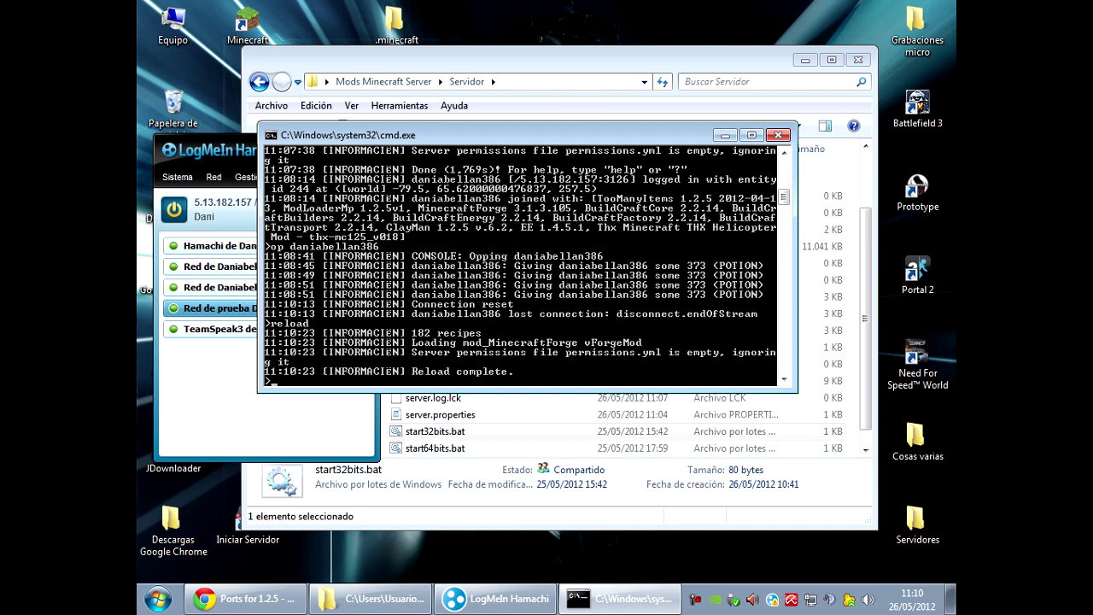
pyautogui.write('stop')
pyautogui.press('Return')
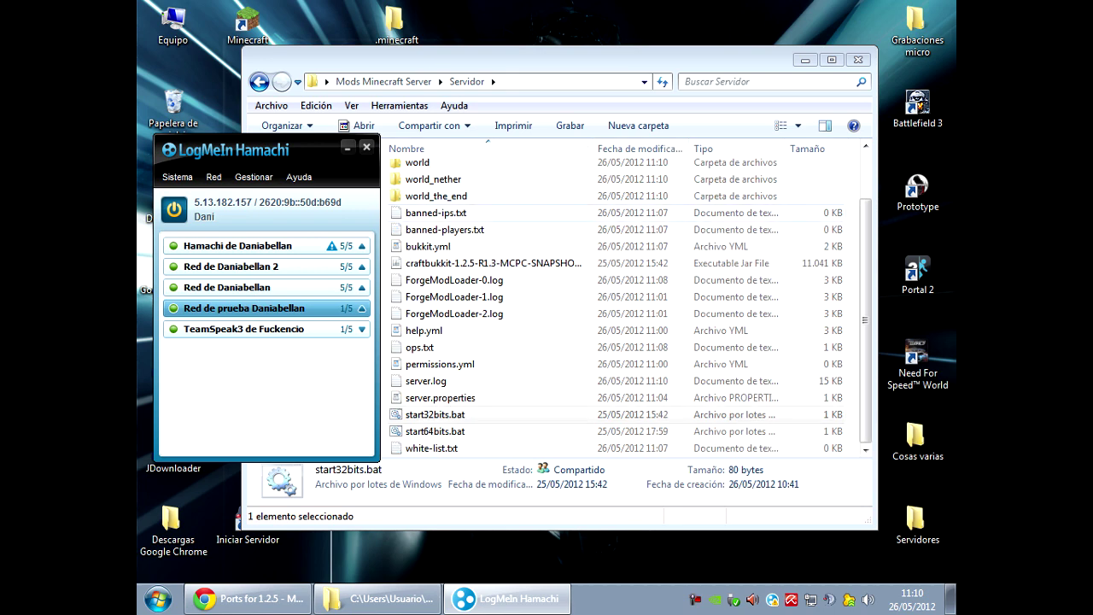
# Close Hamachi and move the Servidor folder onto the desktop.
pyautogui.hotkey('alt', 'F4')
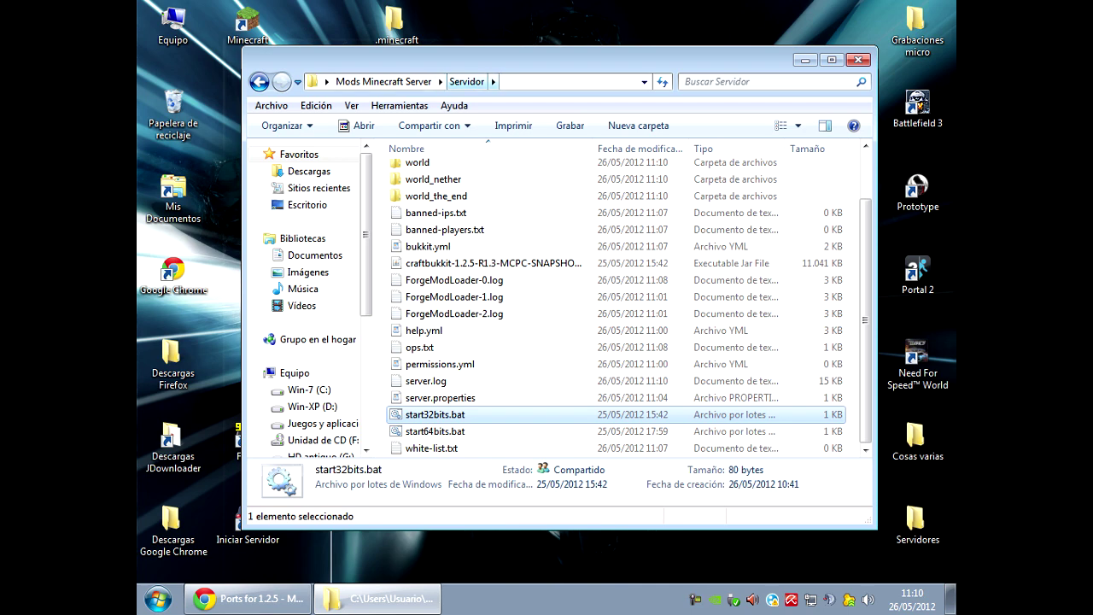
pyautogui.press('BackSpace')
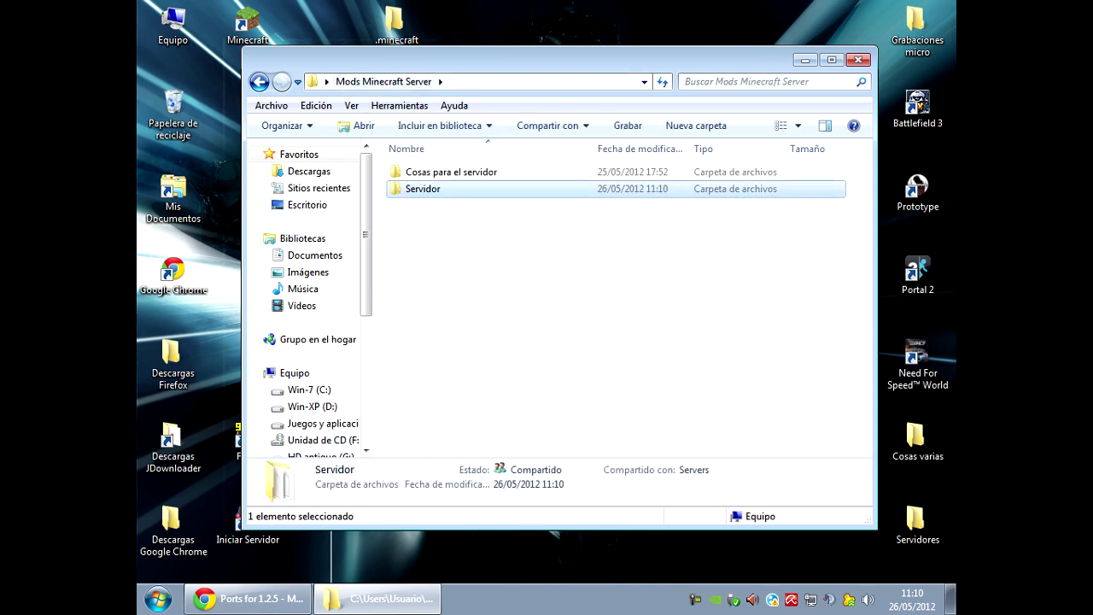
pyautogui.moveTo(422, 188); pyautogui.dragTo(470, 26)
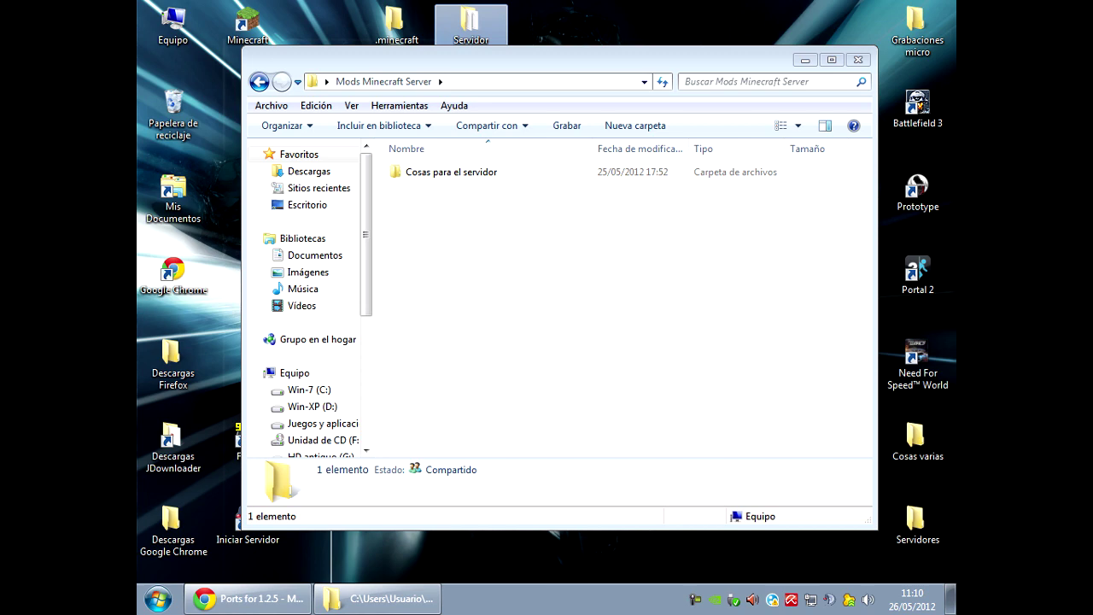
pyautogui.moveTo(529, 58); pyautogui.dragTo(527, 111)
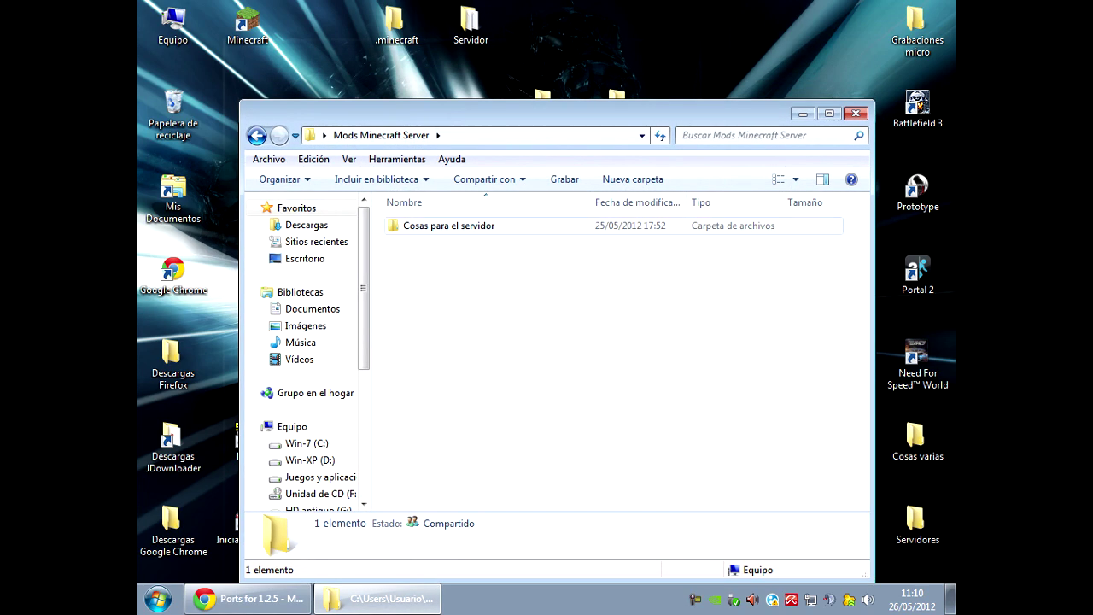
# Copy both zips from Cosas para el servidor\Mods and open the desktop Servidor folder.
pyautogui.press('Return')
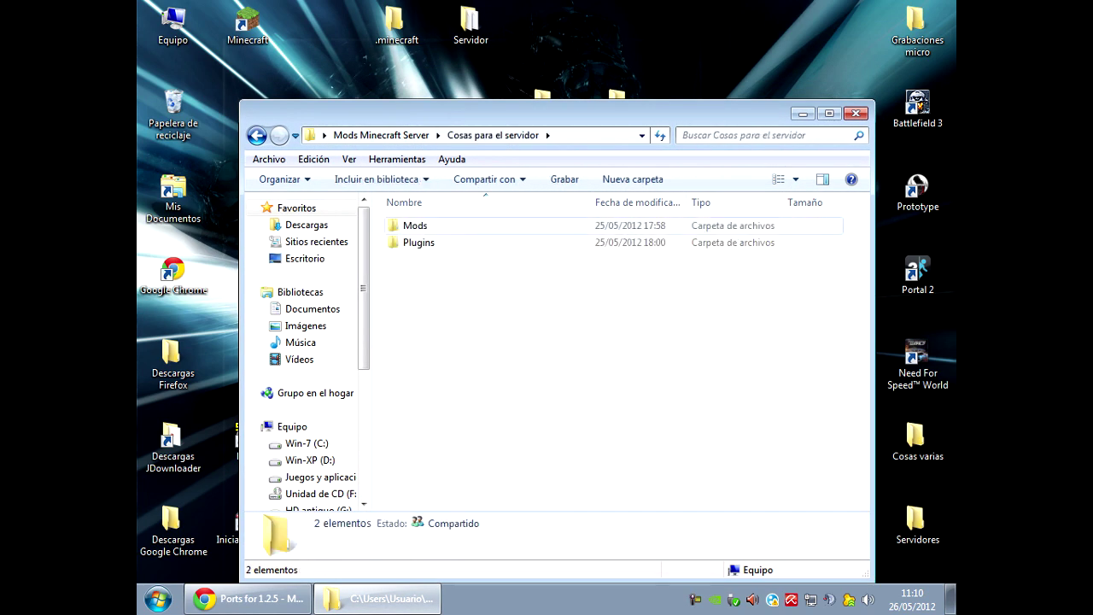
pyautogui.press('Down')
pyautogui.press('Return')
pyautogui.moveTo(429, 266); pyautogui.dragTo(438, 228)
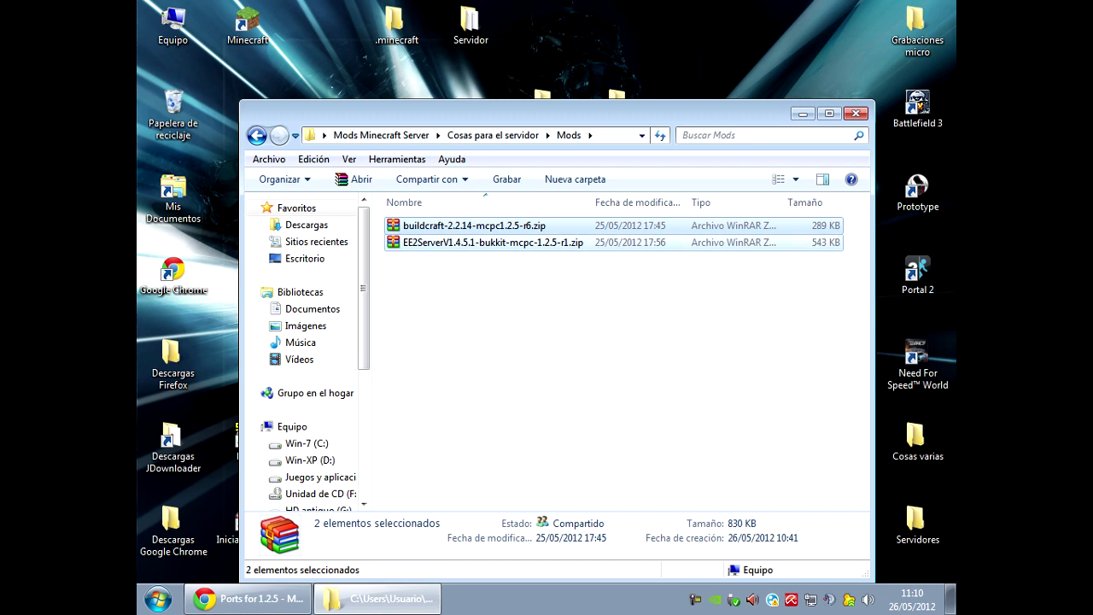
pyautogui.rightClick(409, 234)
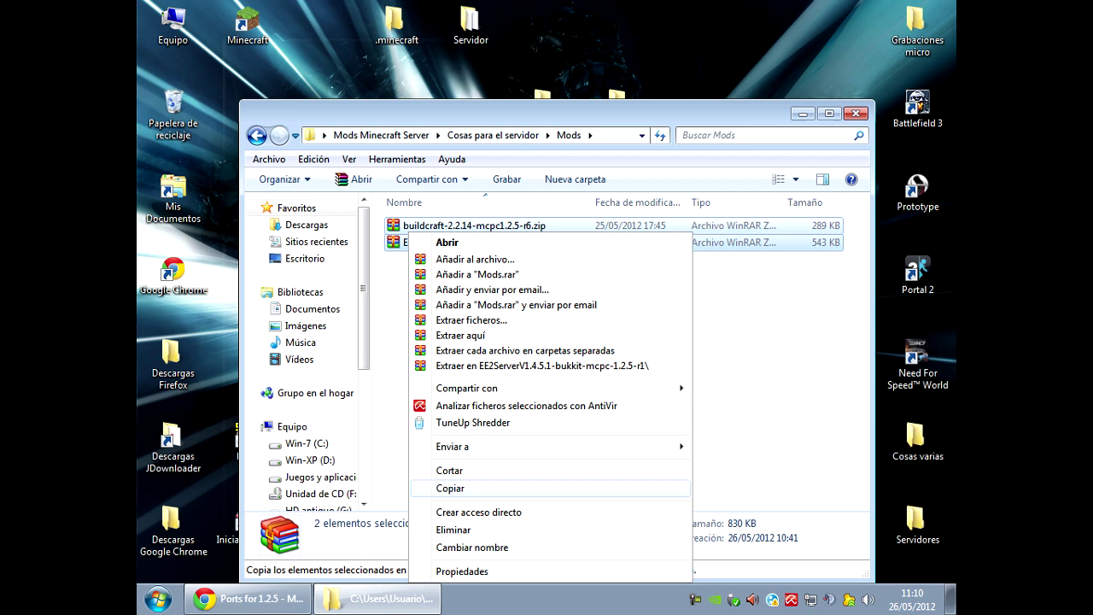
pyautogui.click(453, 488)
pyautogui.doubleClick(470, 21)
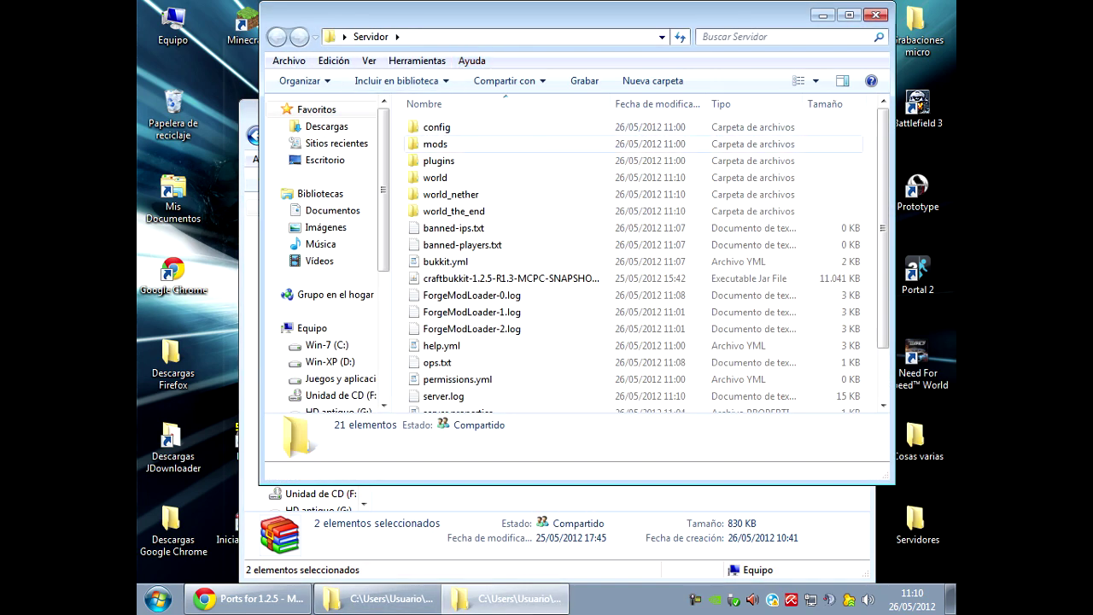
# Paste the buildcraft and EE2Server zips into Servidor\mods and run start32bits.bat.
pyautogui.doubleClick(435, 143)
pyautogui.rightClick(466, 154)
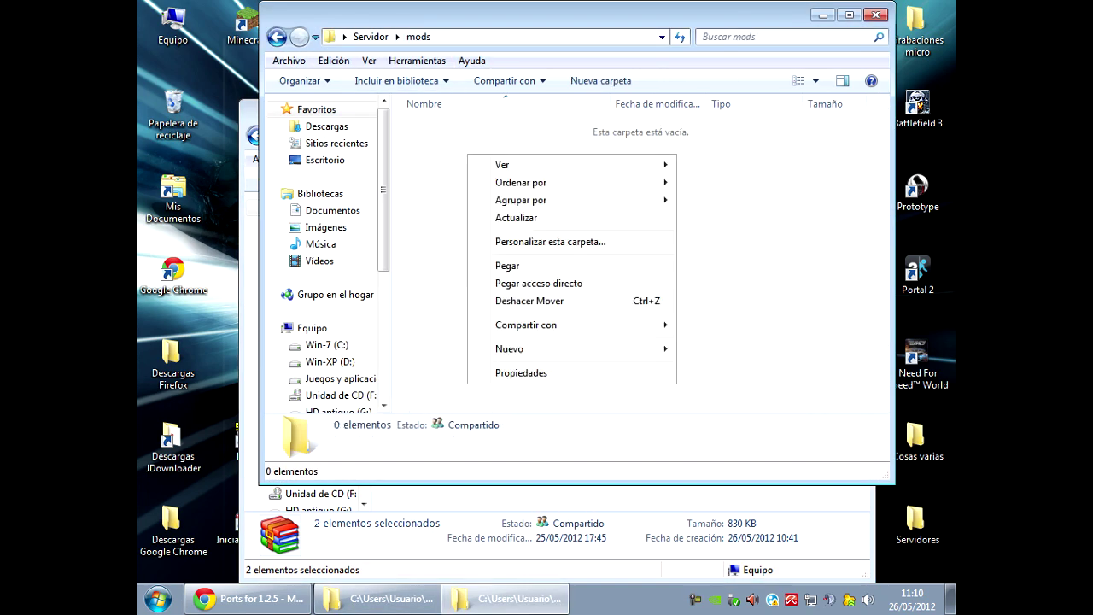
pyautogui.click(491, 264)
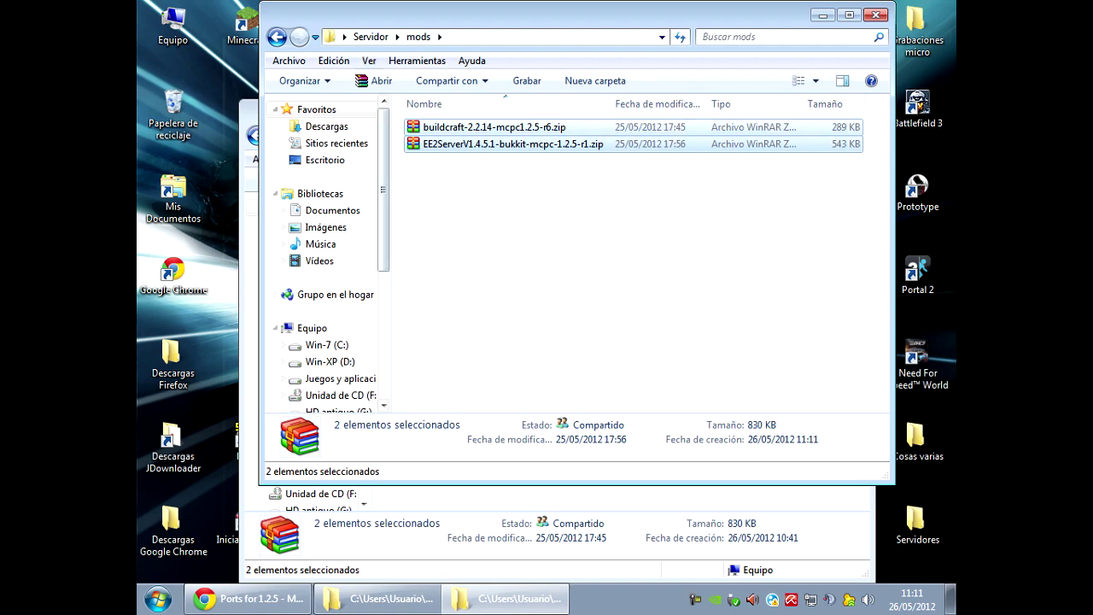
pyautogui.press('BackSpace')
pyautogui.doubleClick(453, 369)
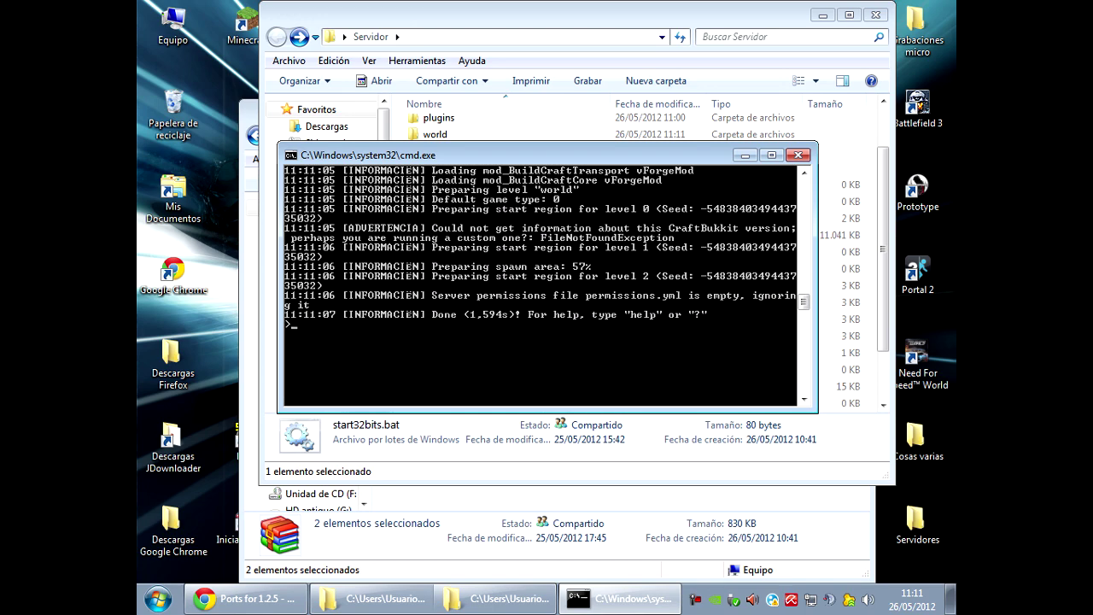
# Launch Minecraft from the desktop shortcut and rejoin the saved server from the Multijugador list.
pyautogui.scroll(1, 546, 286)
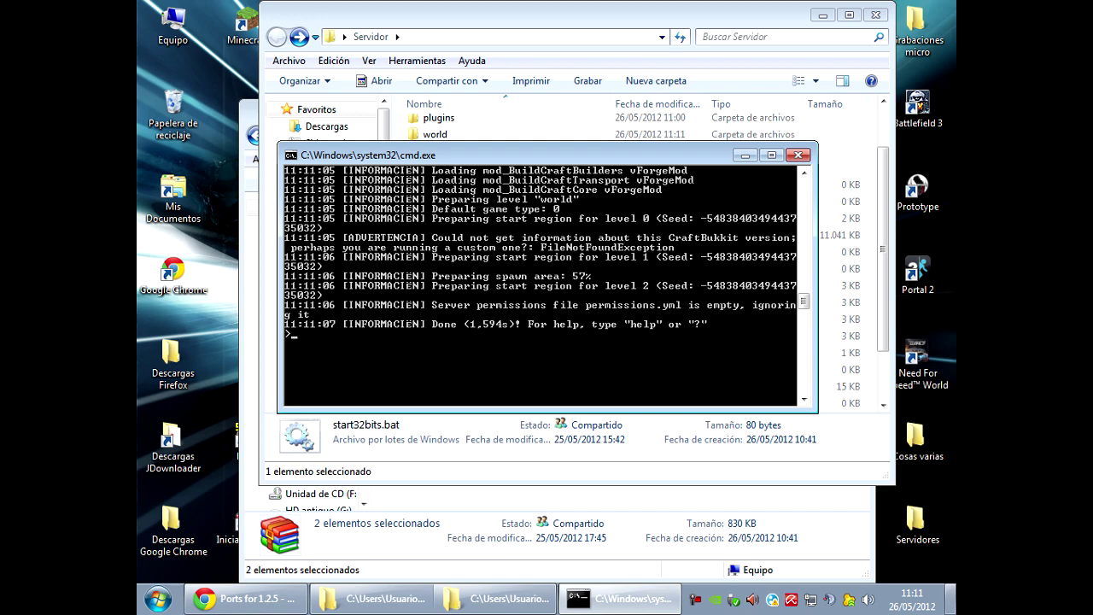
pyautogui.click(234, 24)
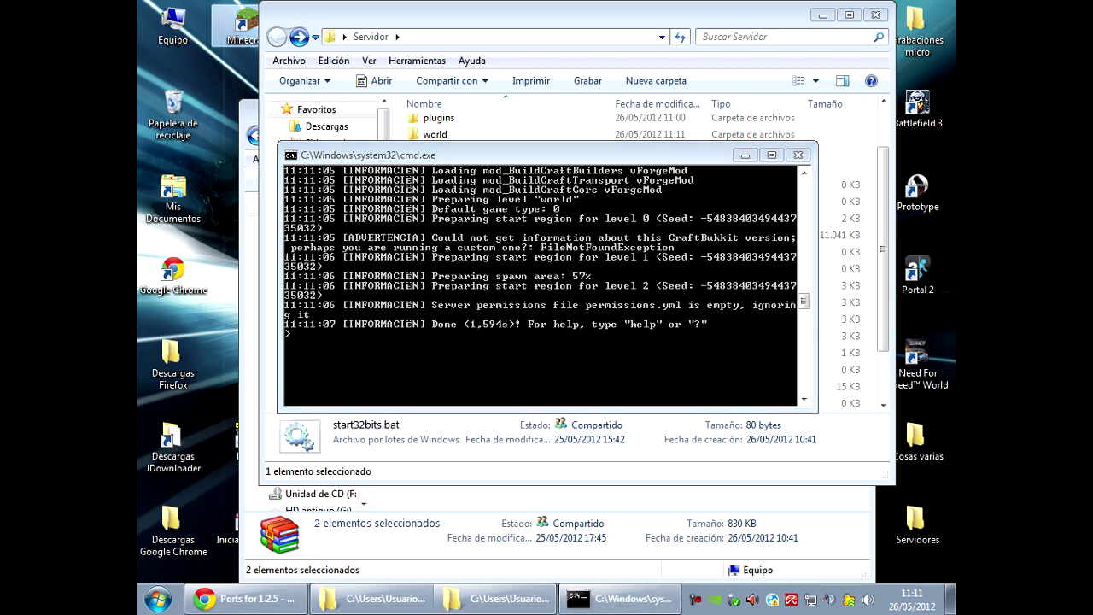
pyautogui.press('Return')
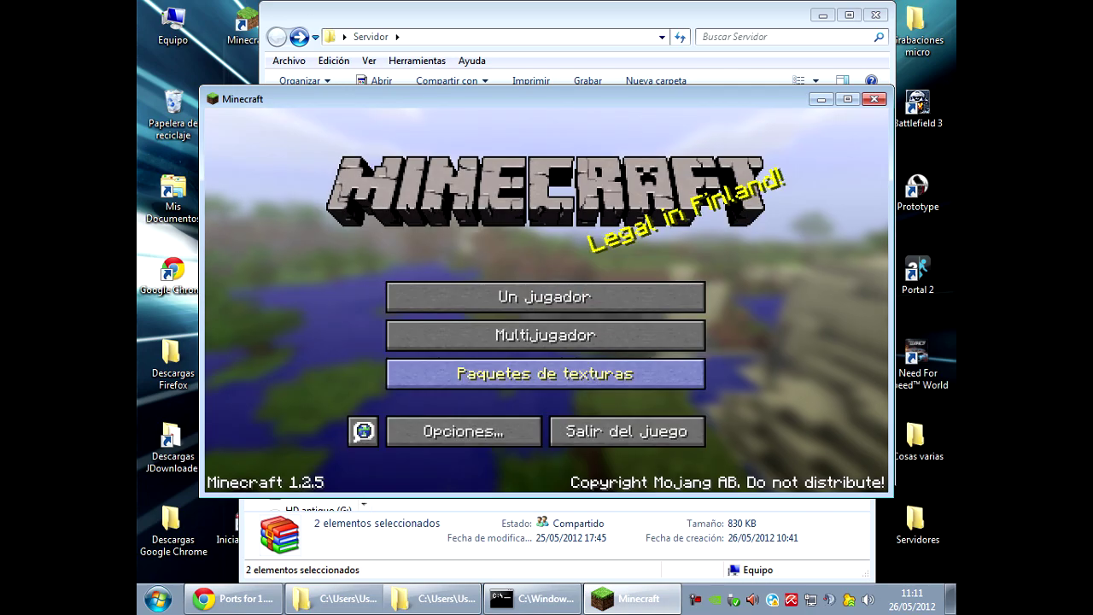
pyautogui.click(544, 332)
pyautogui.click(529, 273)
pyautogui.click(379, 425)
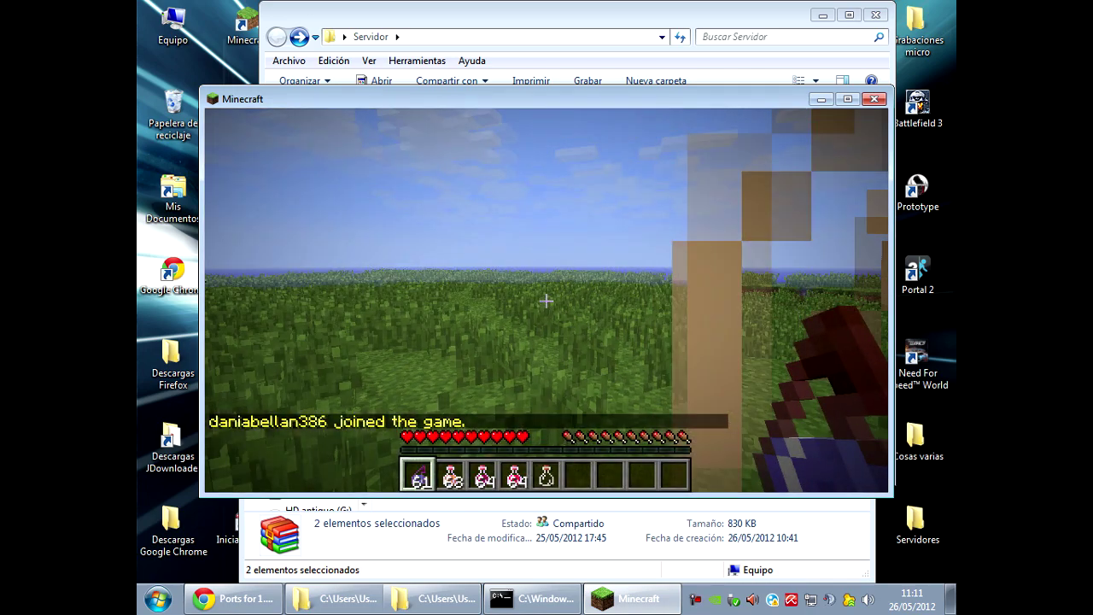
# Check the inventory, toggle third-person view and throw three splash potions into the sky.
pyautogui.press('e')
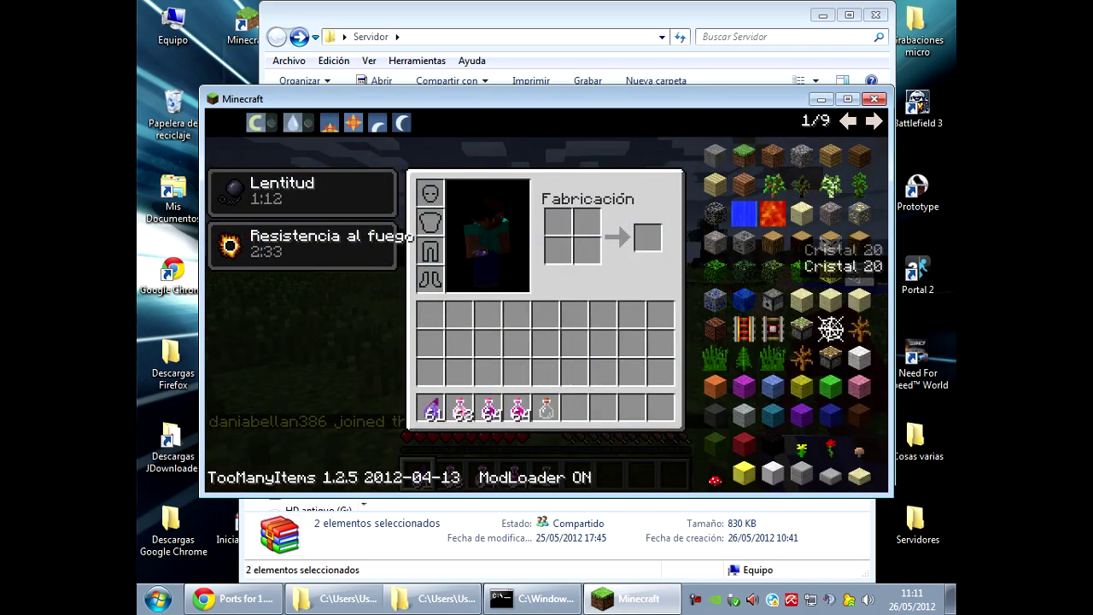
pyautogui.press('e')
pyautogui.press('F5')
pyautogui.press('F5')
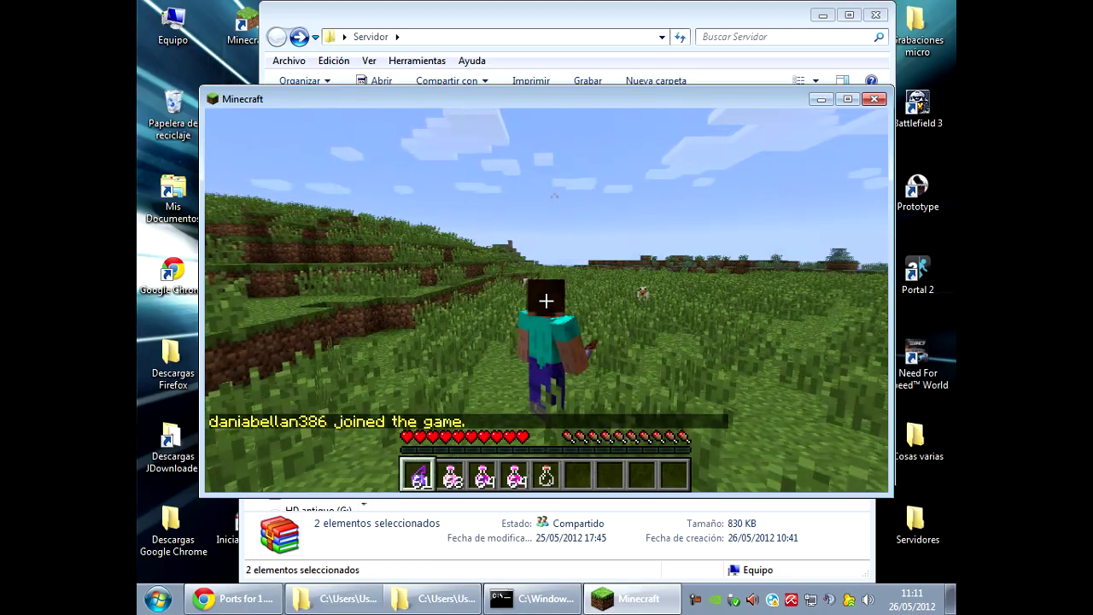
pyautogui.press('F5')
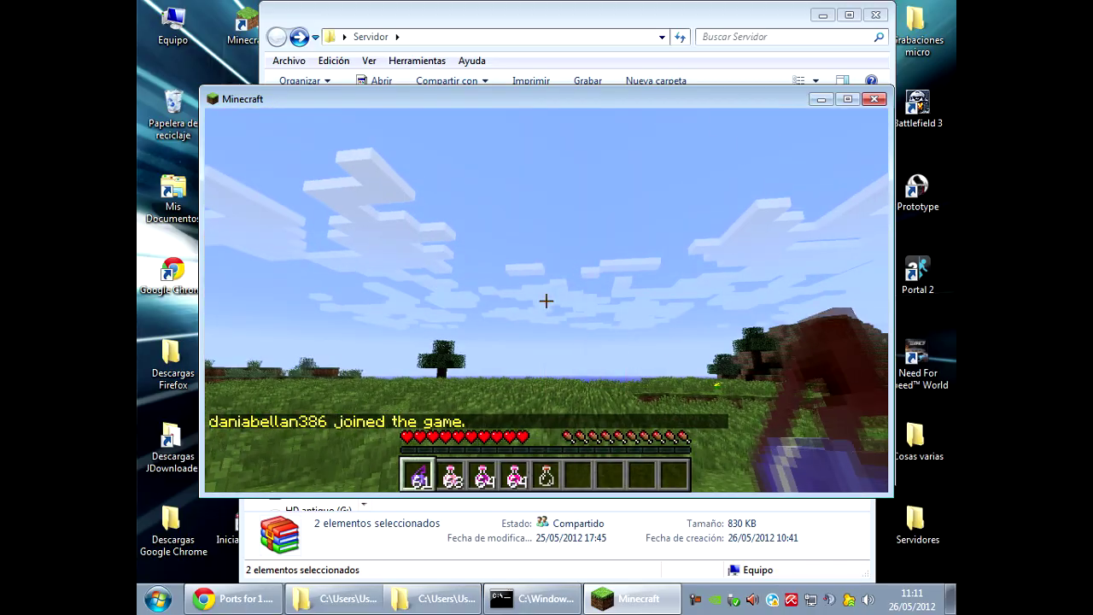
pyautogui.rightClick(547, 300)
pyautogui.rightClick(546, 301)
pyautogui.rightClick(547, 301)
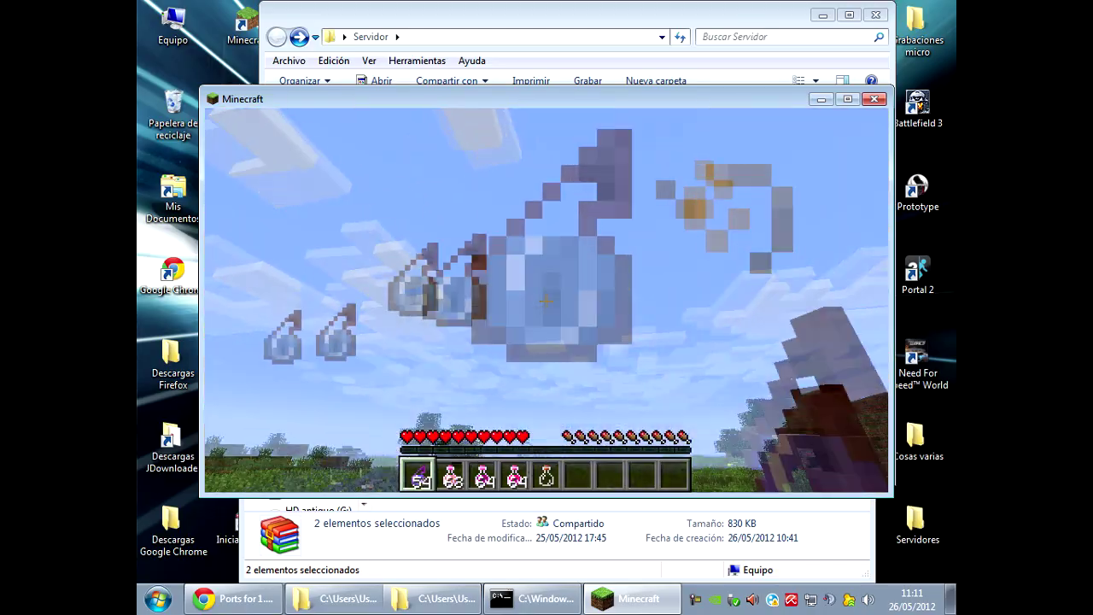
# Browse the TooManyItems list, then use the divining rod on the ground and mine a grass block.
pyautogui.press('e')
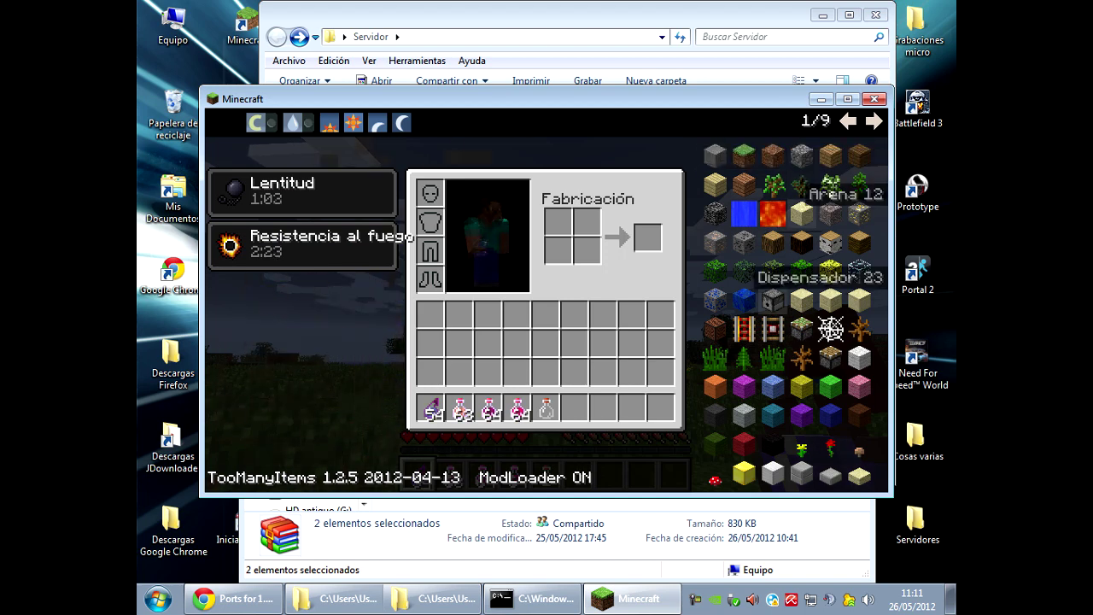
pyautogui.scroll(2, 785, 316)
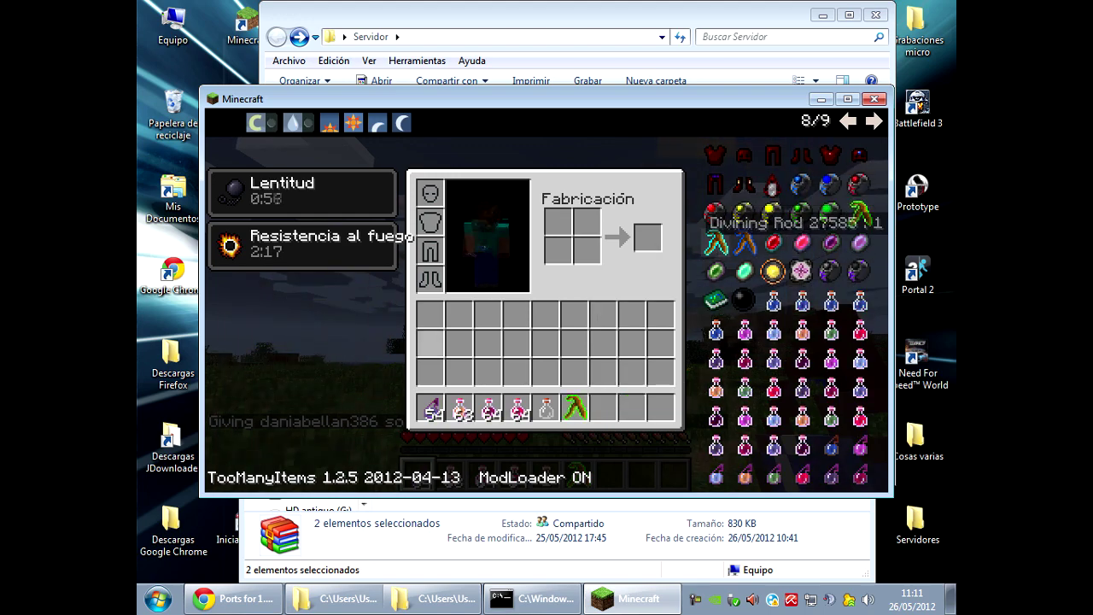
pyautogui.press('e')
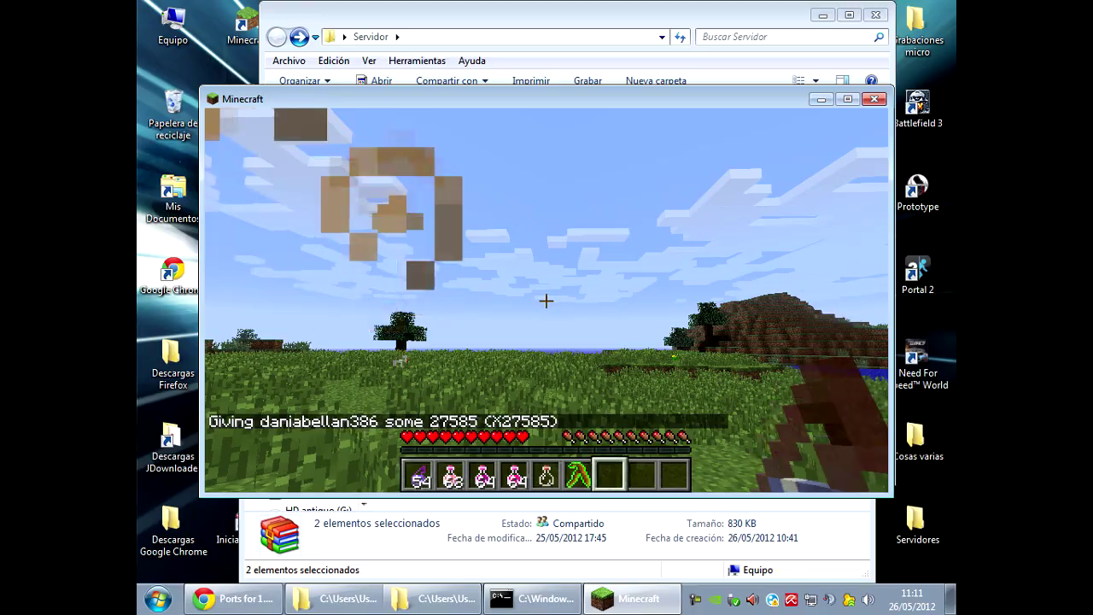
pyautogui.scroll(1, 547, 300)
pyautogui.rightClick(547, 300)
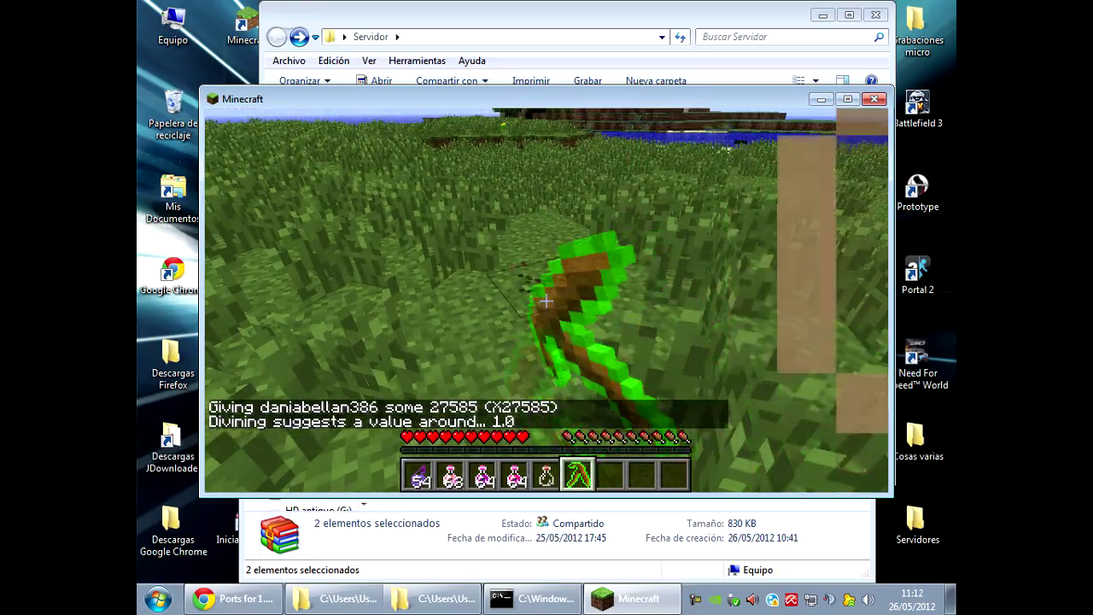
pyautogui.click(546, 301)
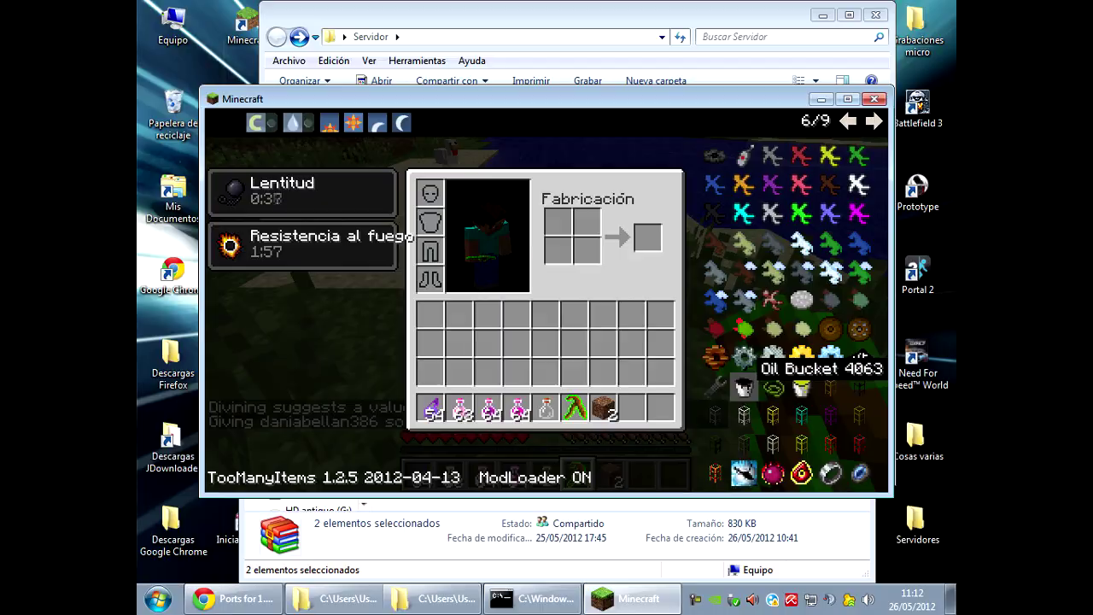
# Pour an oil pool onto the grass with the Oil Bucket.
pyautogui.press('e')
pyautogui.scroll(-2, 547, 301)
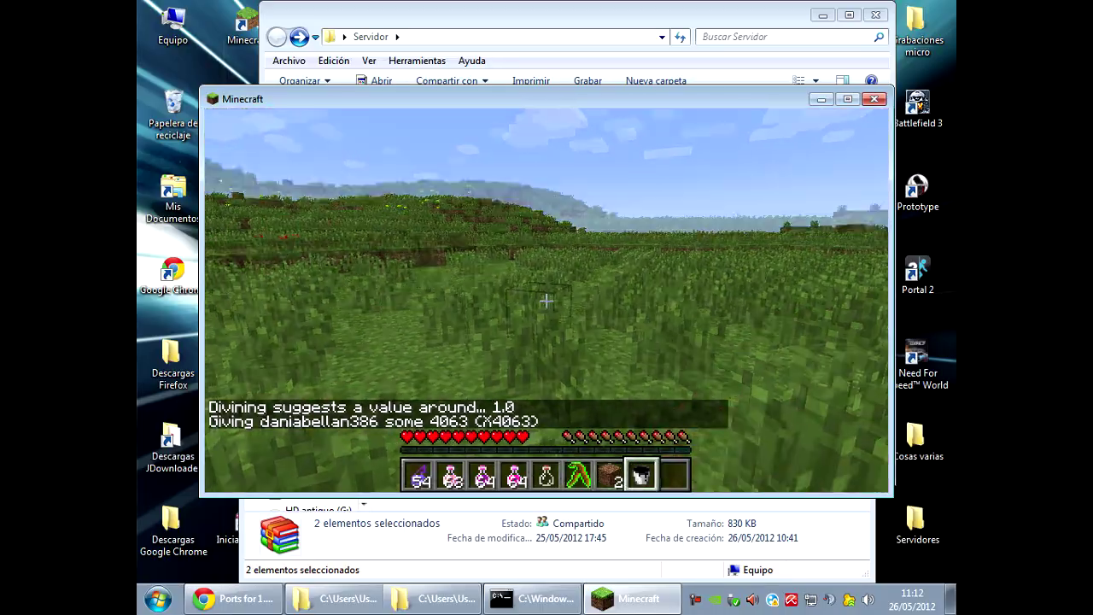
pyautogui.rightClick(547, 301)
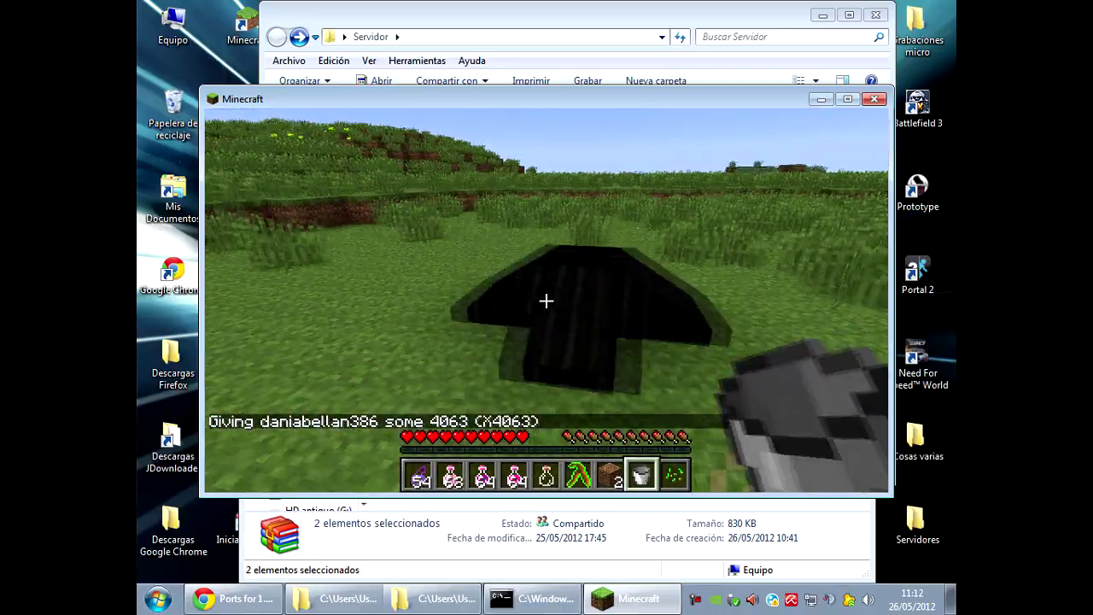
pyautogui.press('e')
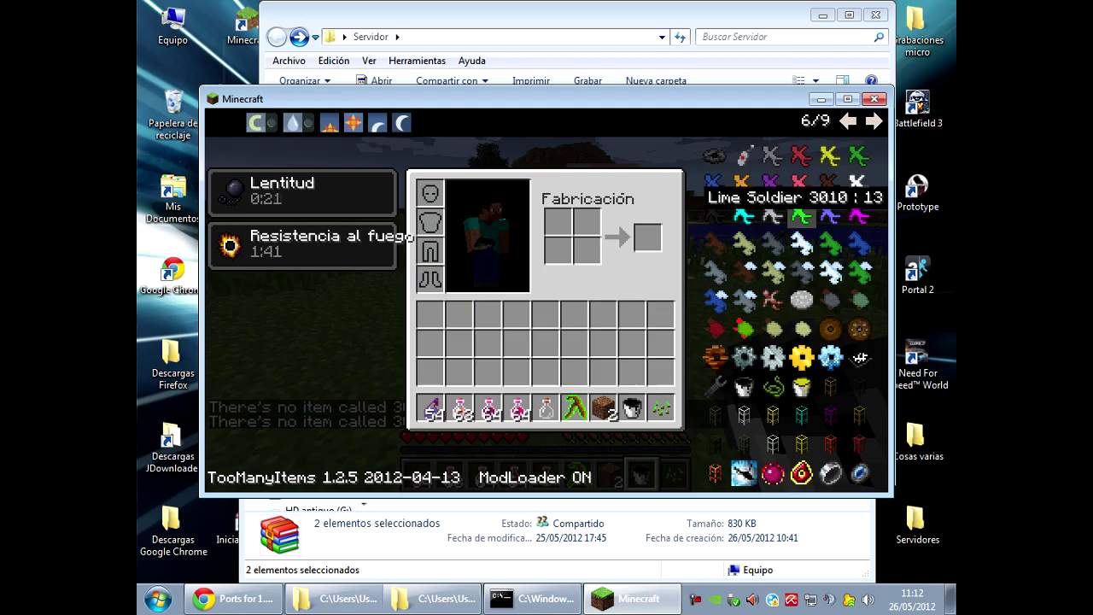
pyautogui.press('e')
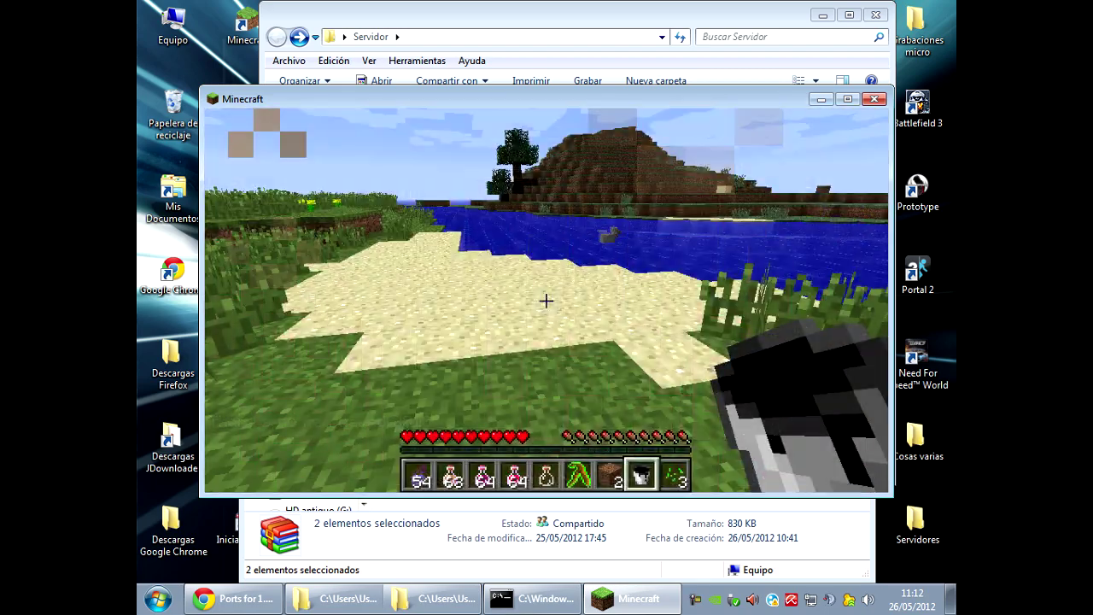
# Disconnect from the server, then stop it with 'stop' in the console and close the console.
pyautogui.press('t')
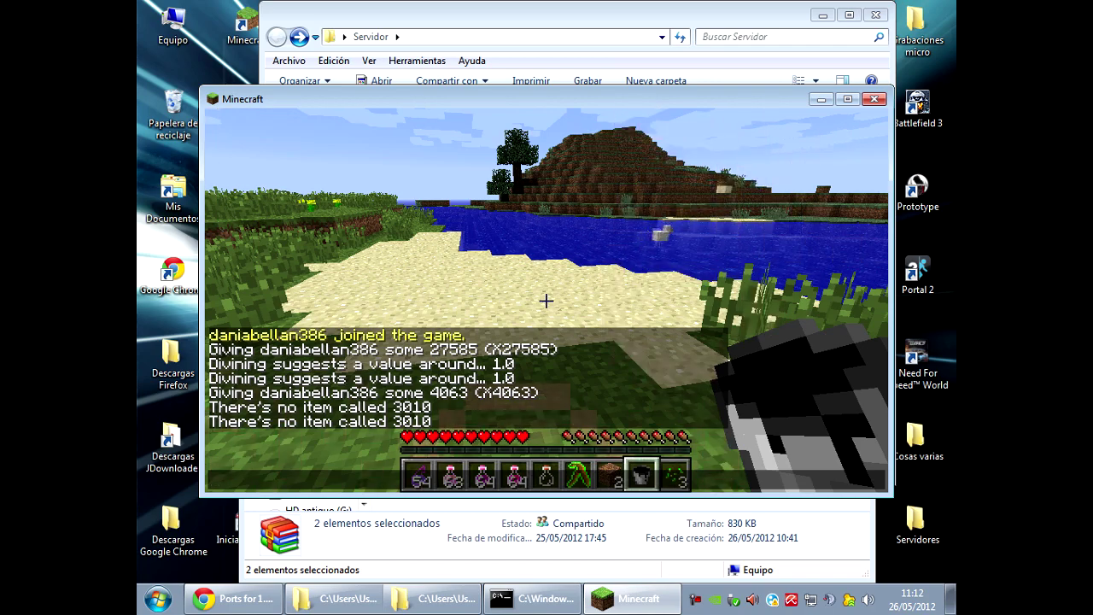
pyautogui.press('Escape')
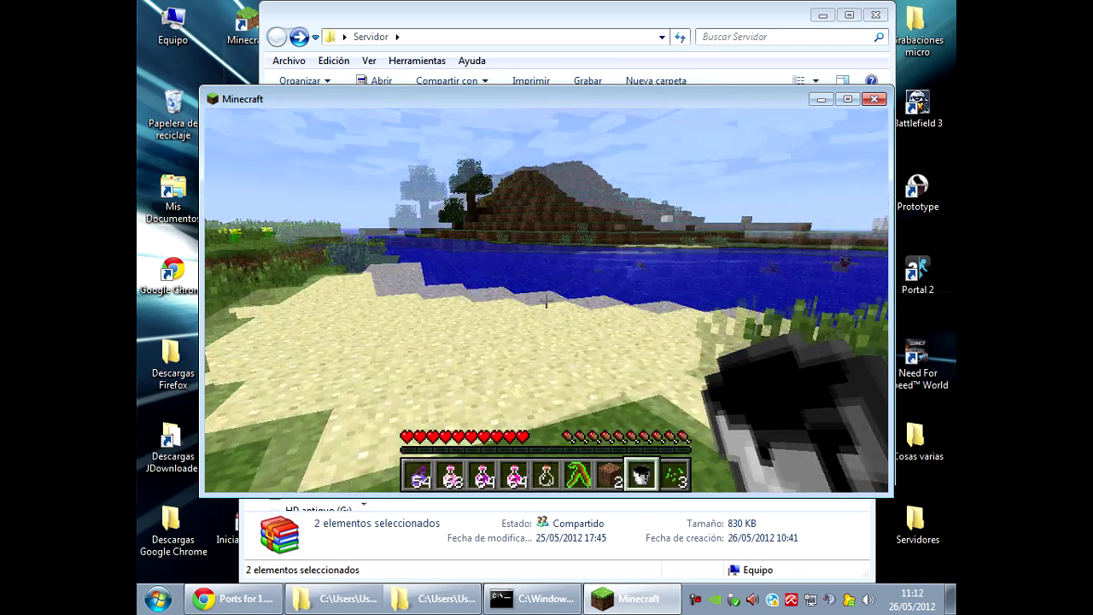
pyautogui.press('Escape')
pyautogui.click(544, 386)
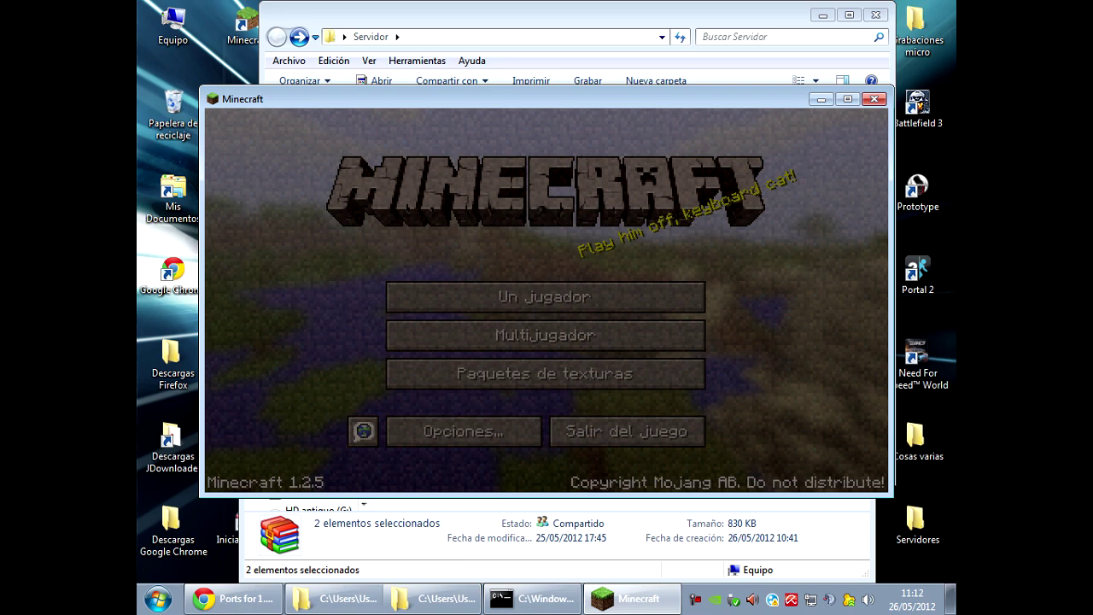
pyautogui.click(533, 598)
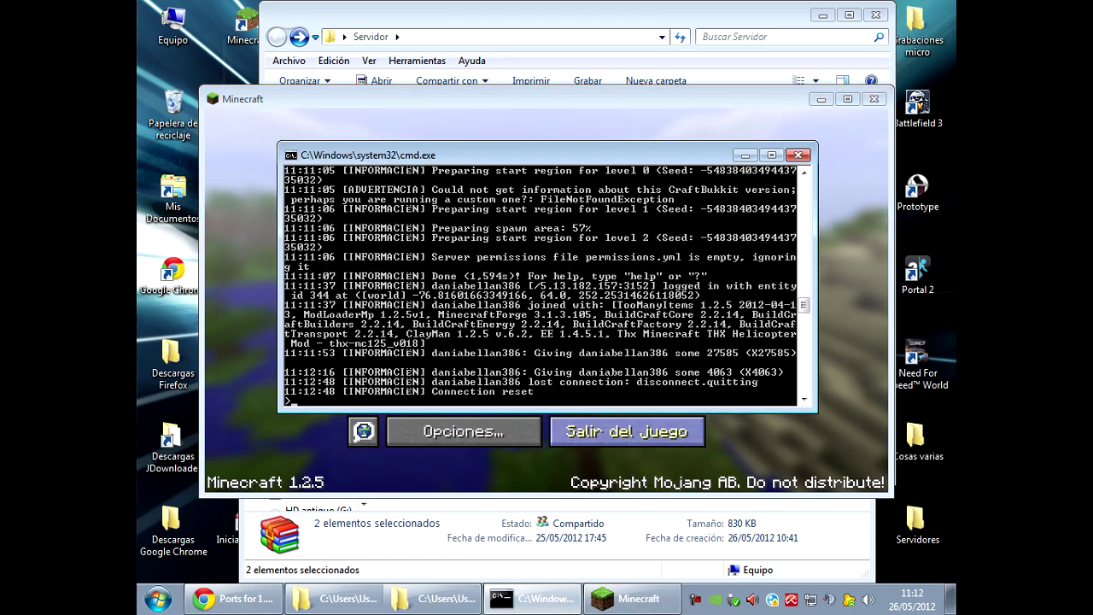
pyautogui.write('stop')
pyautogui.press('Return')
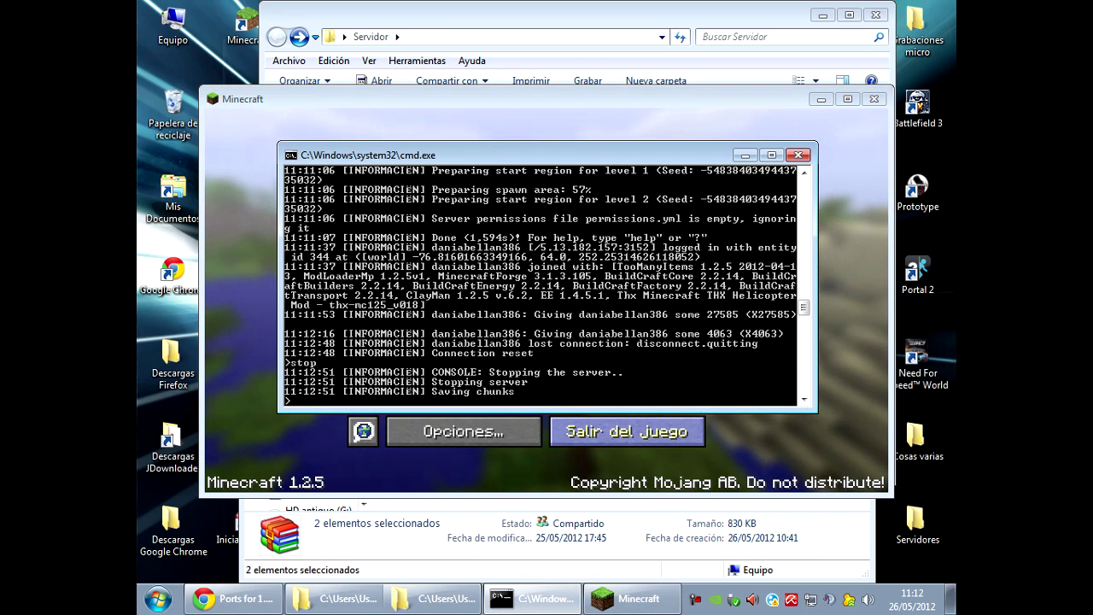
pyautogui.click(371, 599)
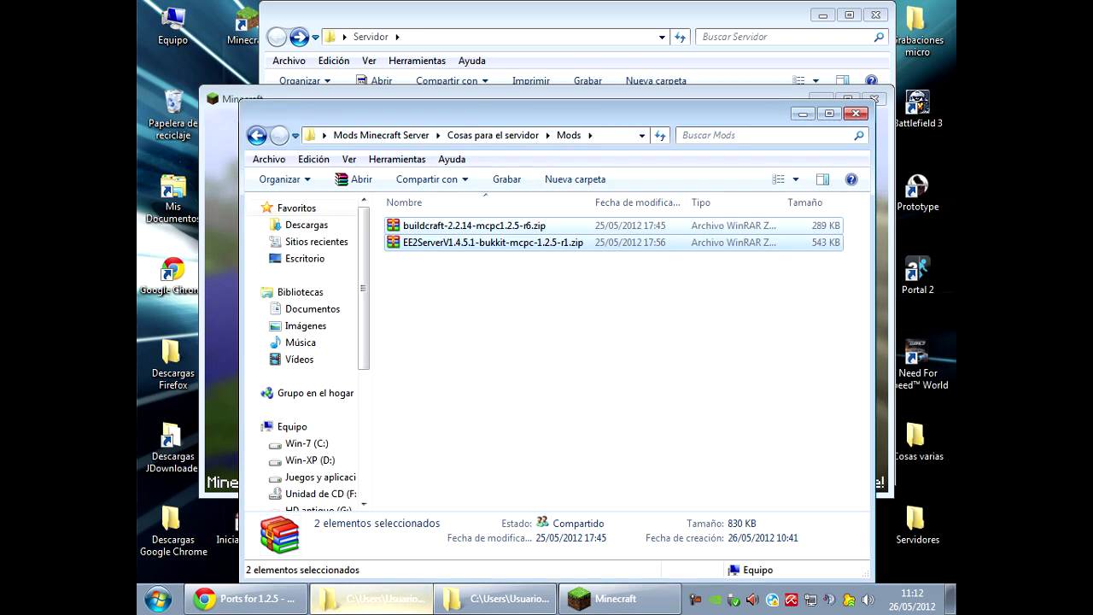
# Copy the nine plugin .jar files from the Plugins folder.
pyautogui.click(494, 135)
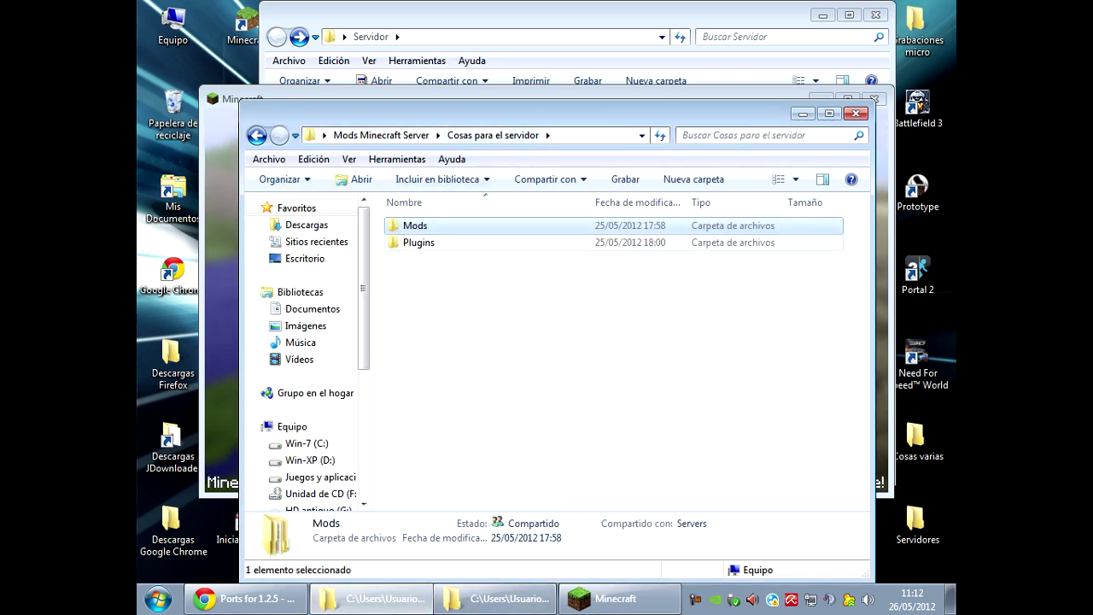
pyautogui.press('Down')
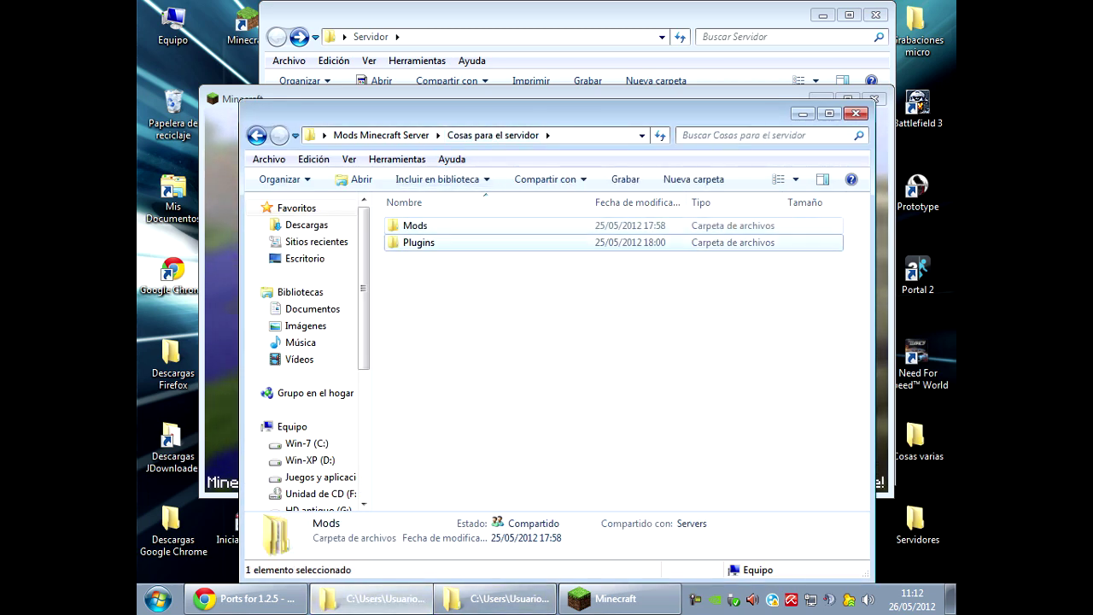
pyautogui.press('Return')
pyautogui.moveTo(468, 404); pyautogui.dragTo(424, 221)
pyautogui.rightClick(425, 227)
pyautogui.click(466, 483)
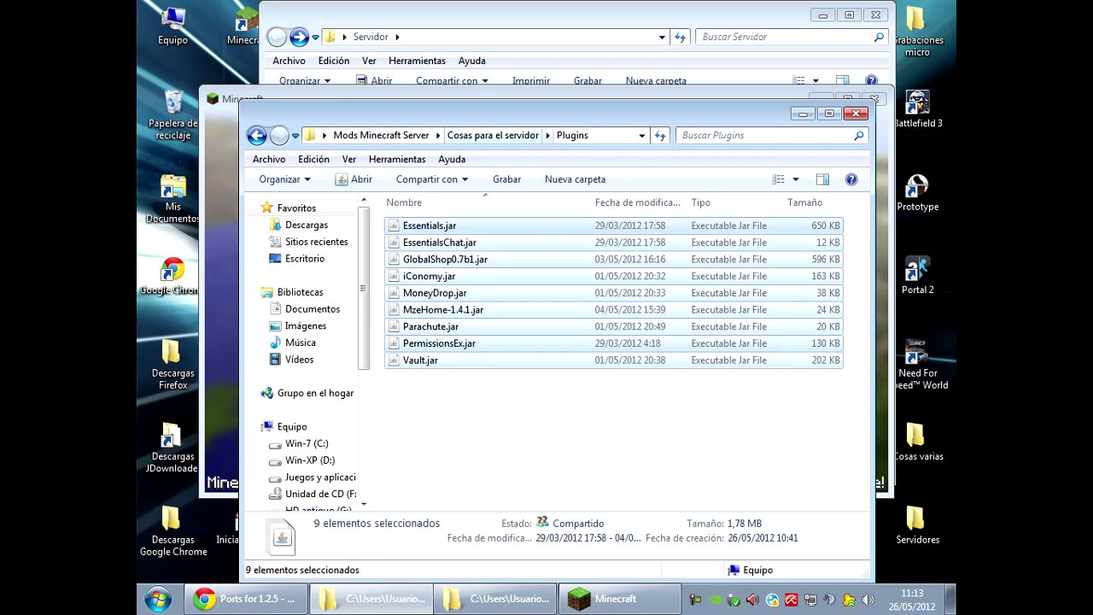
# Paste the nine plugin files into the Servidor\plugins folder.
pyautogui.click(478, 17)
pyautogui.scroll(1, 597, 214)
pyautogui.doubleClick(439, 177)
pyautogui.rightClick(455, 178)
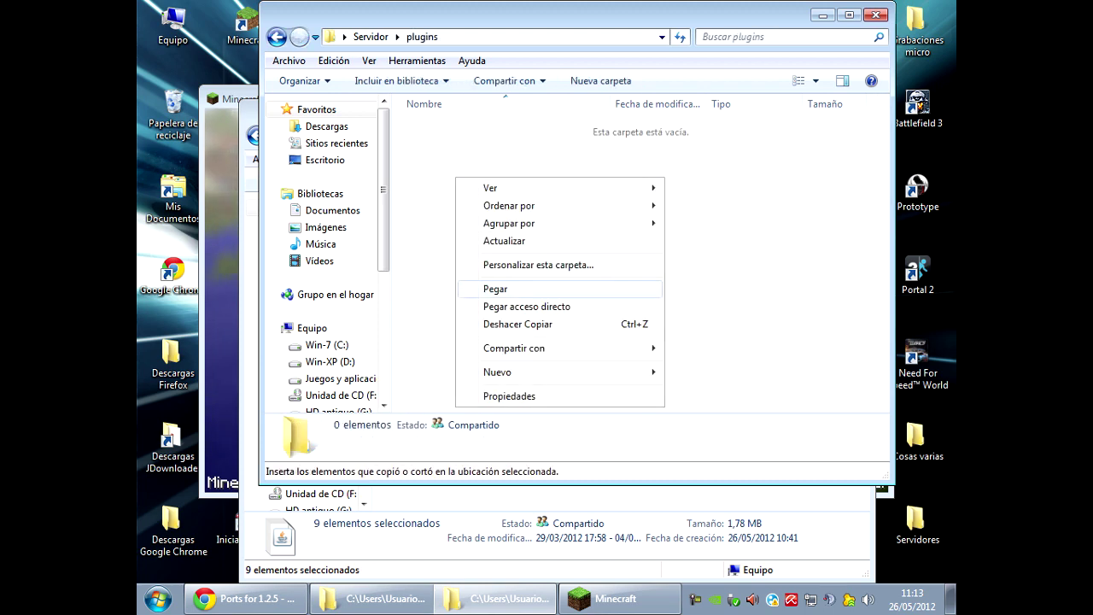
pyautogui.click(496, 289)
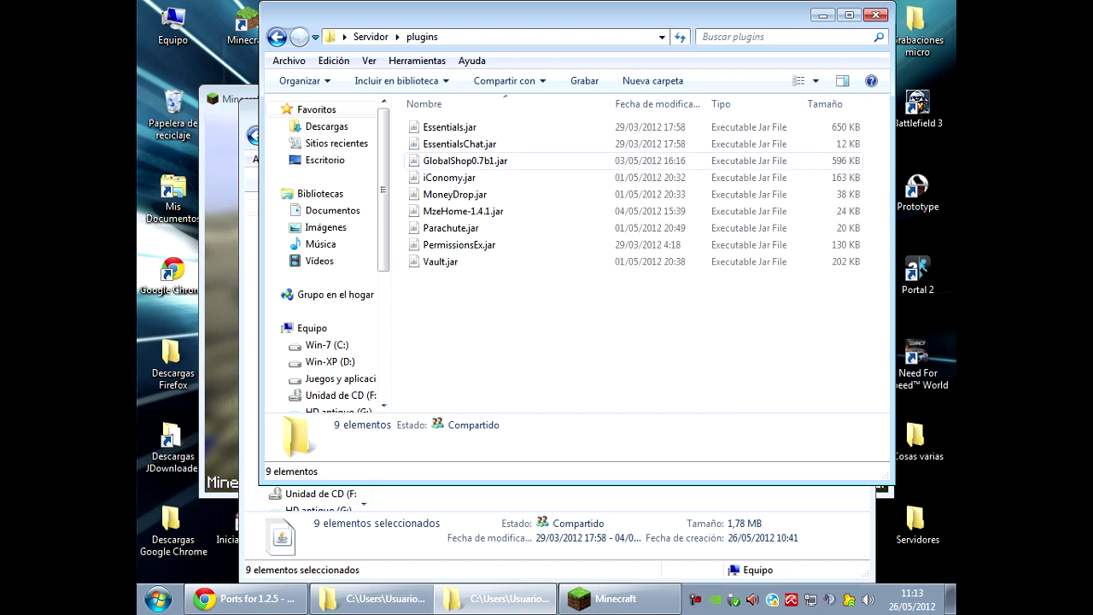
# Check the pasted GlobalShop0.7b1.jar, iConomy.jar and Vault.jar plugins in the plugins folder.
pyautogui.click(465, 161)
pyautogui.keyDown('ctrl'); pyautogui.click(465, 161); pyautogui.keyUp('ctrl')
pyautogui.click(449, 178)
pyautogui.keyDown('ctrl'); pyautogui.click(449, 178); pyautogui.keyUp('ctrl')
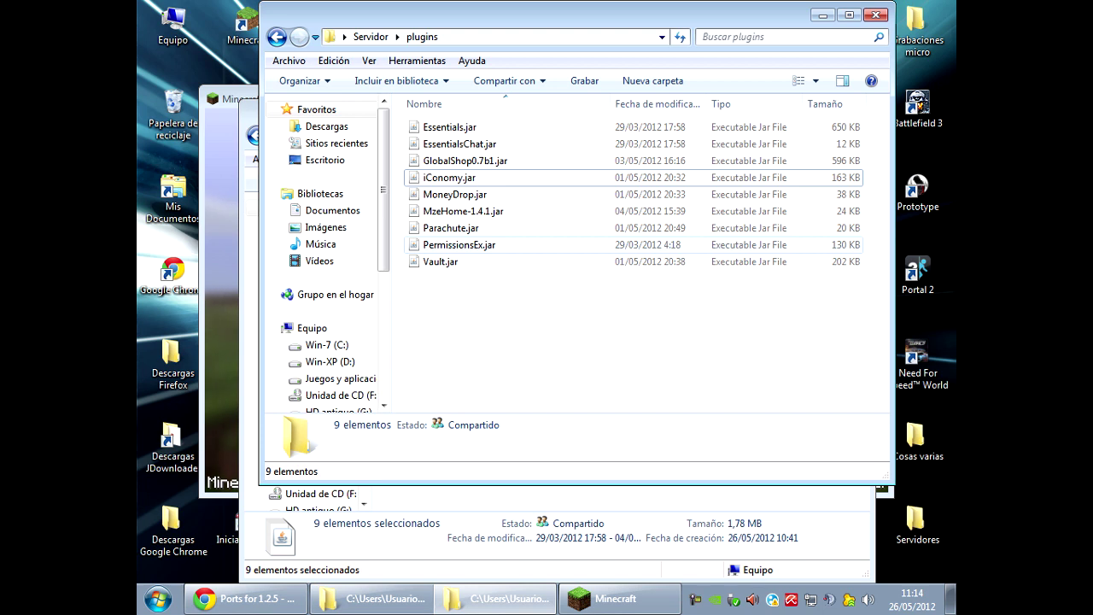
pyautogui.click(440, 261)
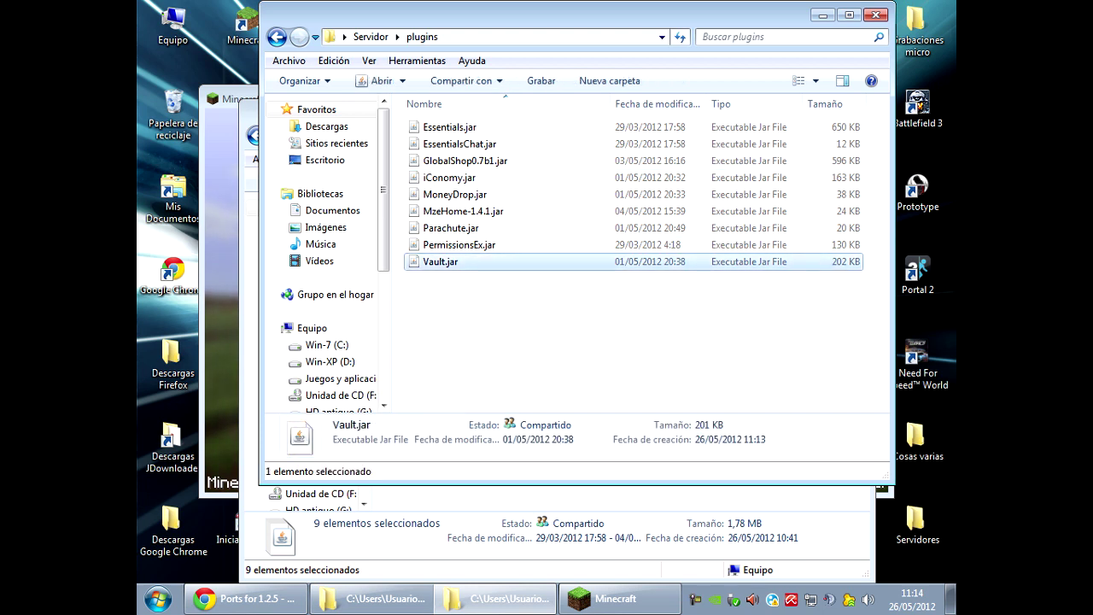
pyautogui.click(632, 341)
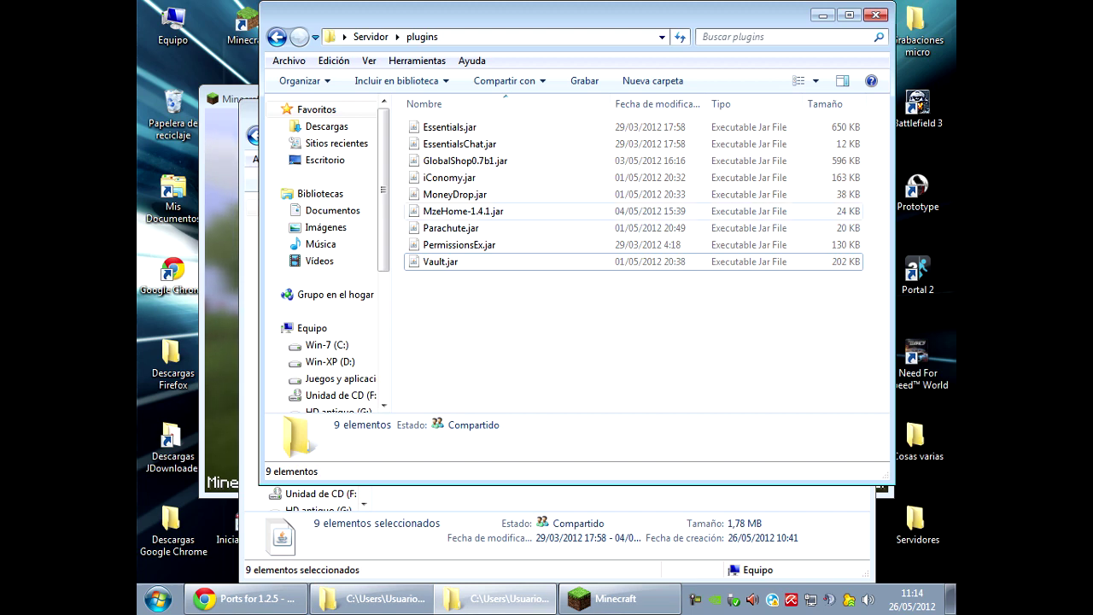
# Return to the Servidor folder and scroll down to start32bits.bat.
pyautogui.click(277, 37)
pyautogui.scroll(-4, 632, 256)
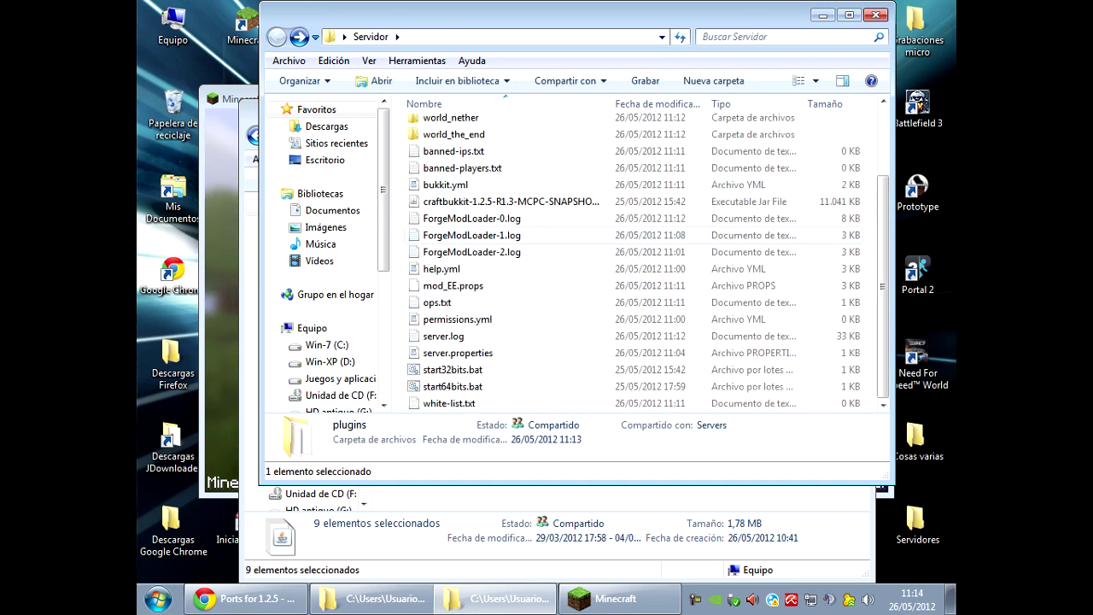
pyautogui.scroll(2, 632, 256)
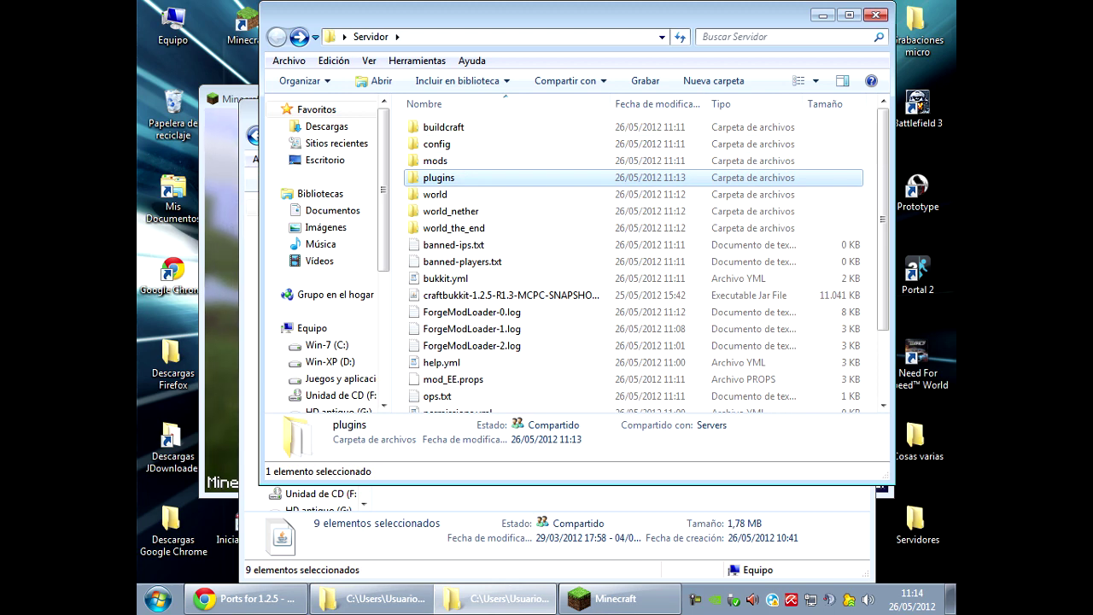
pyautogui.scroll(-2, 632, 257)
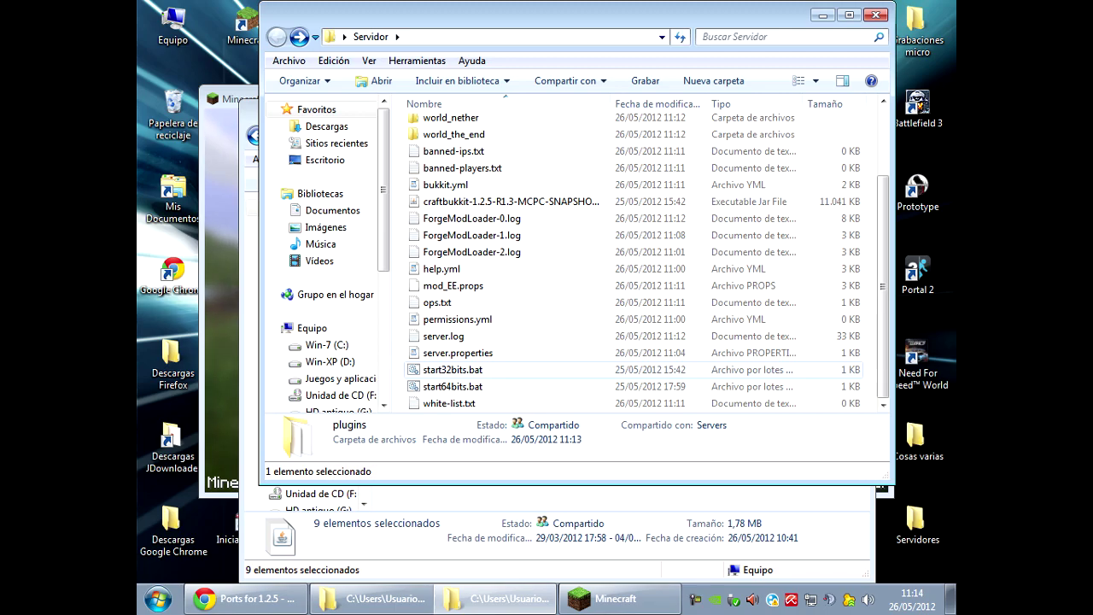
# Start the server with start32bits.bat and rejoin the local server from Minecraft's Multijugador list.
pyautogui.doubleClick(453, 369)
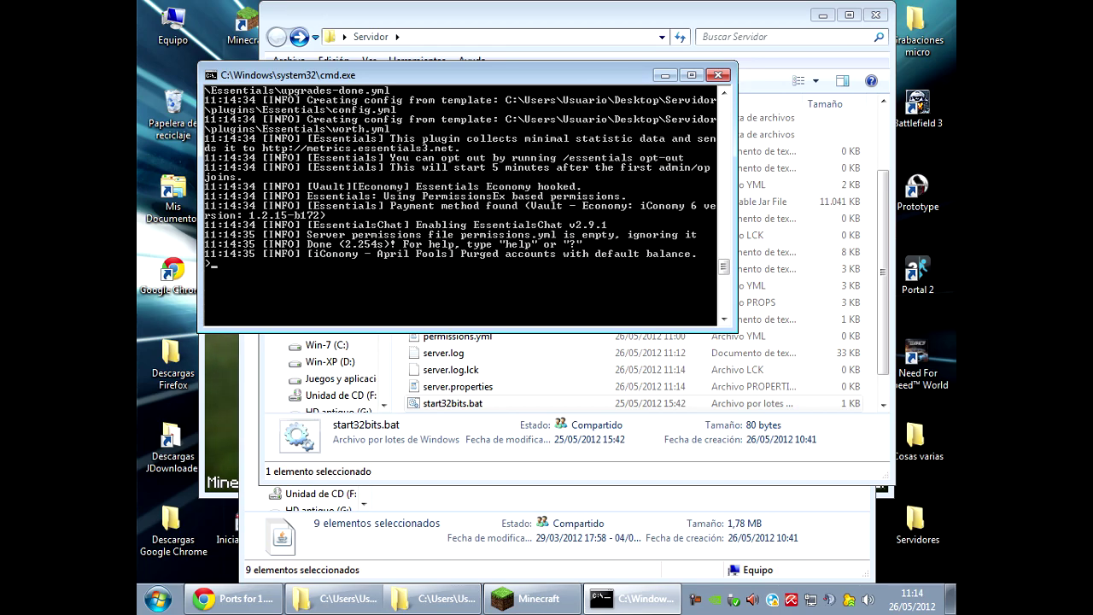
pyautogui.hotkey('alt', 'Tab')
pyautogui.click(541, 332)
pyautogui.click(427, 395)
pyautogui.click(378, 422)
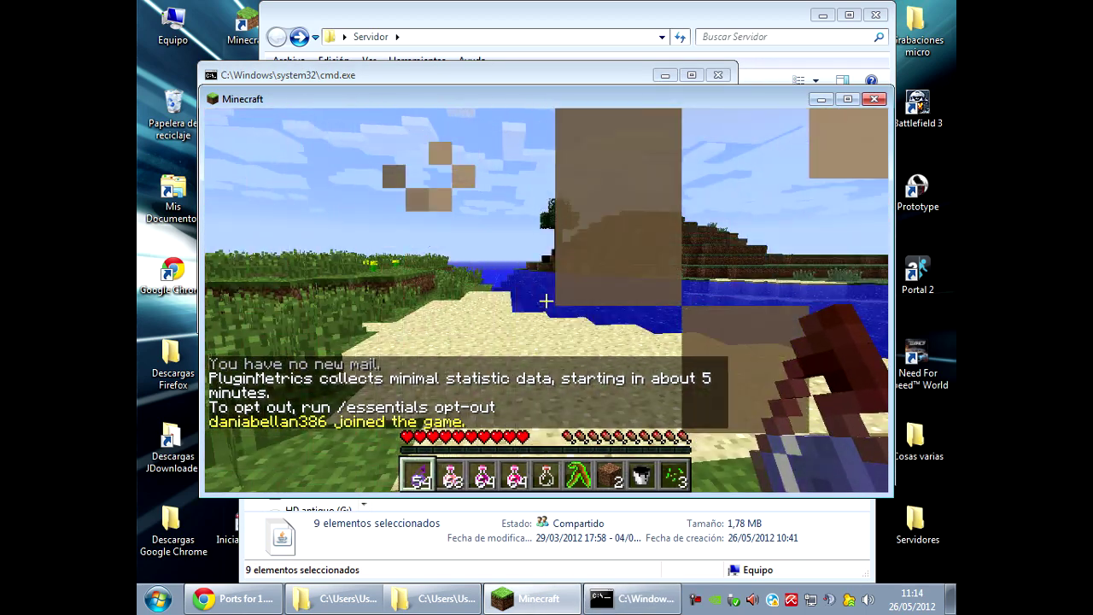
# Check the chat and the online player list, and throw a splash potion.
pyautogui.press('t')
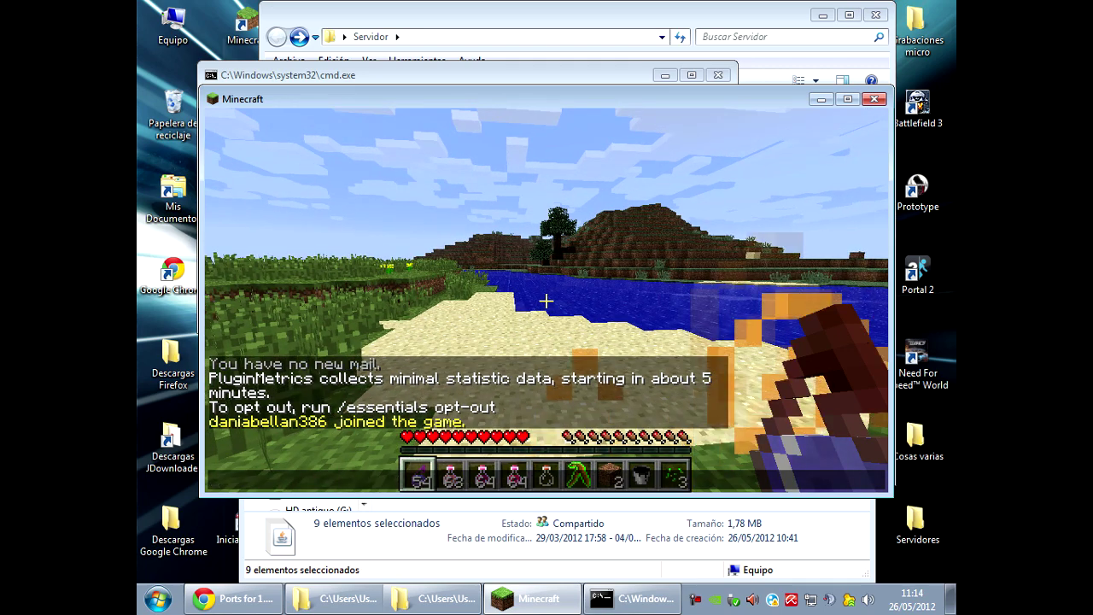
pyautogui.press('Escape')
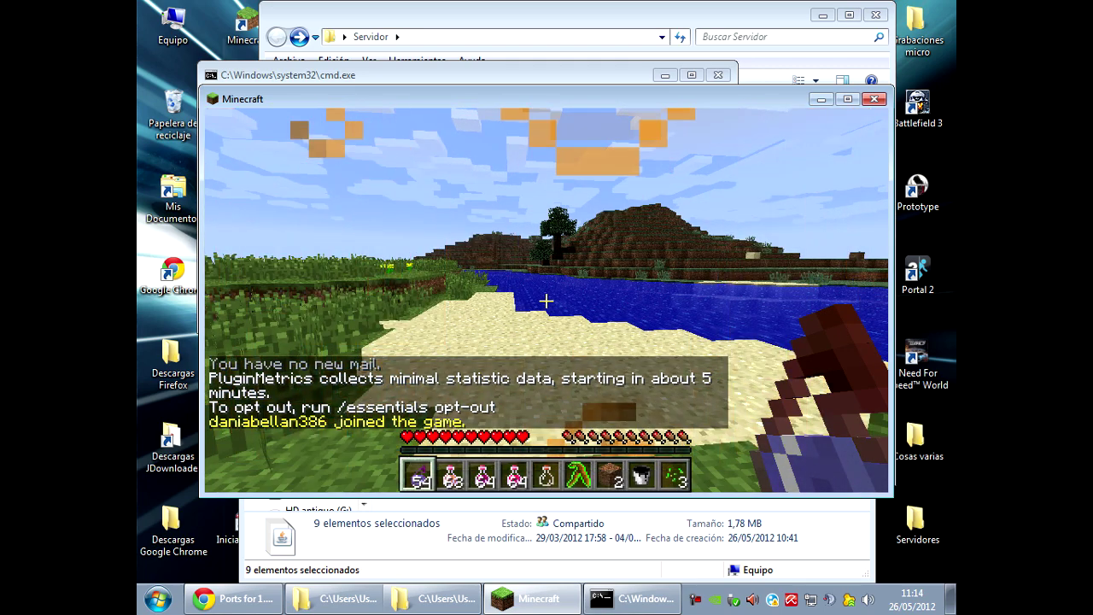
pyautogui.press('Tab')
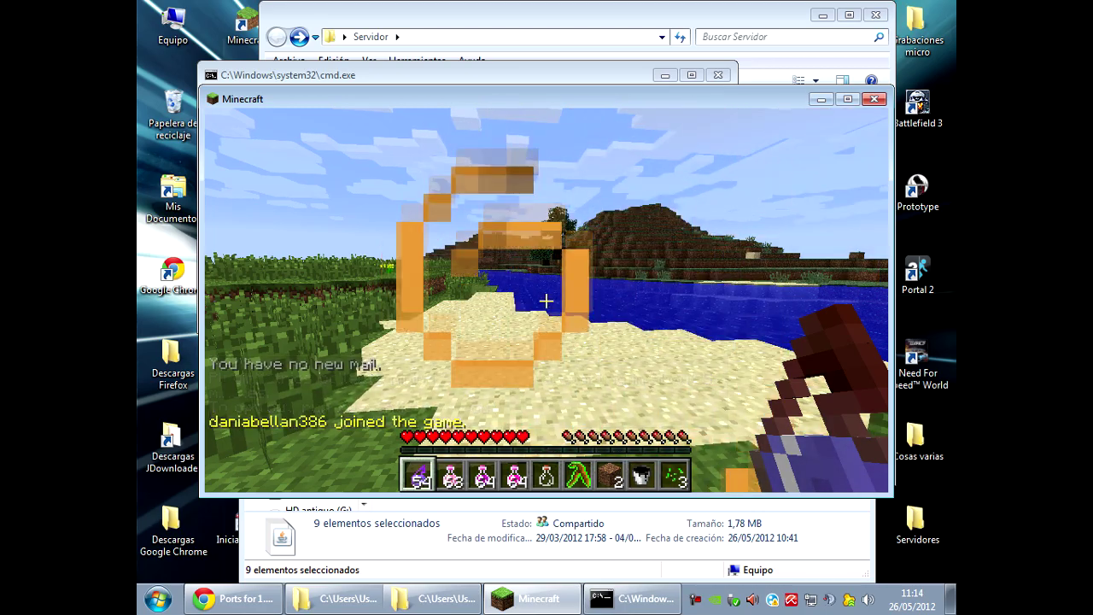
pyautogui.rightClick(546, 301)
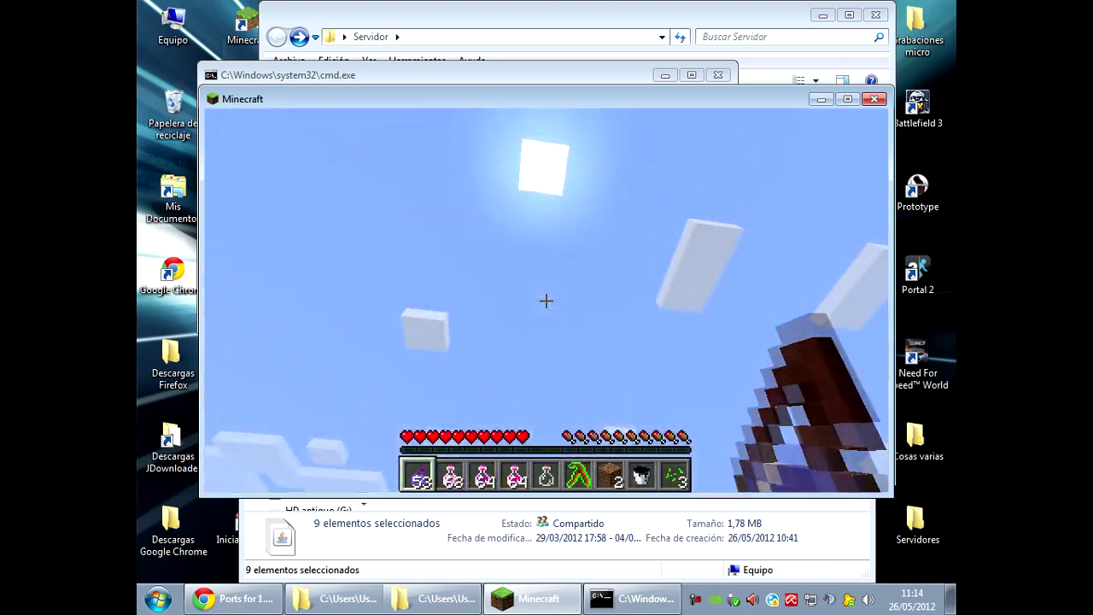
# Switch the player to creative mode with /creative and review the chat messages.
pyautogui.press('/')
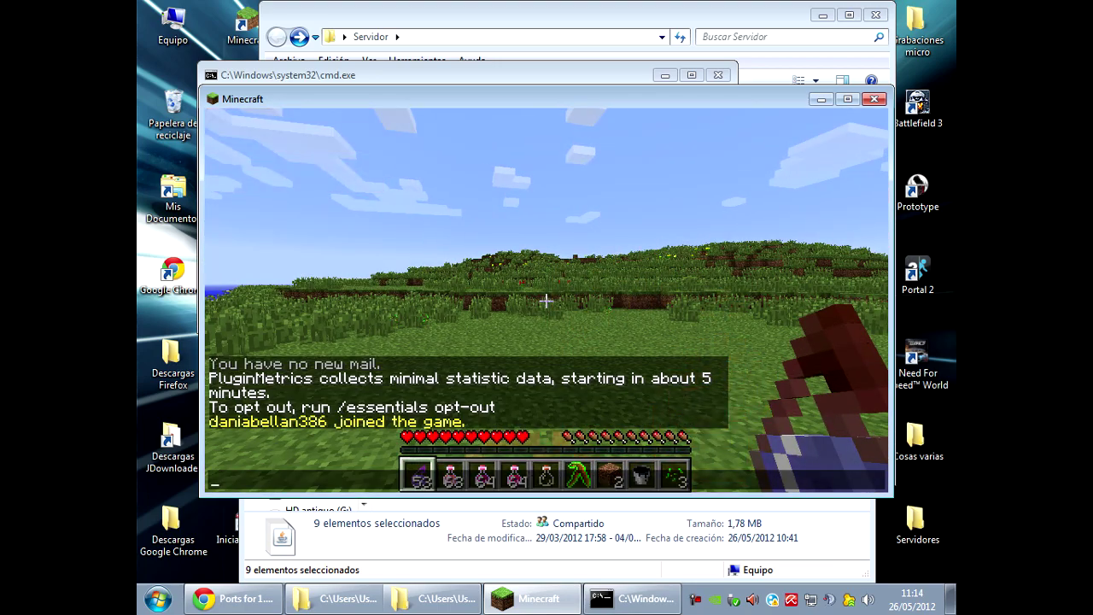
pyautogui.write('creative')
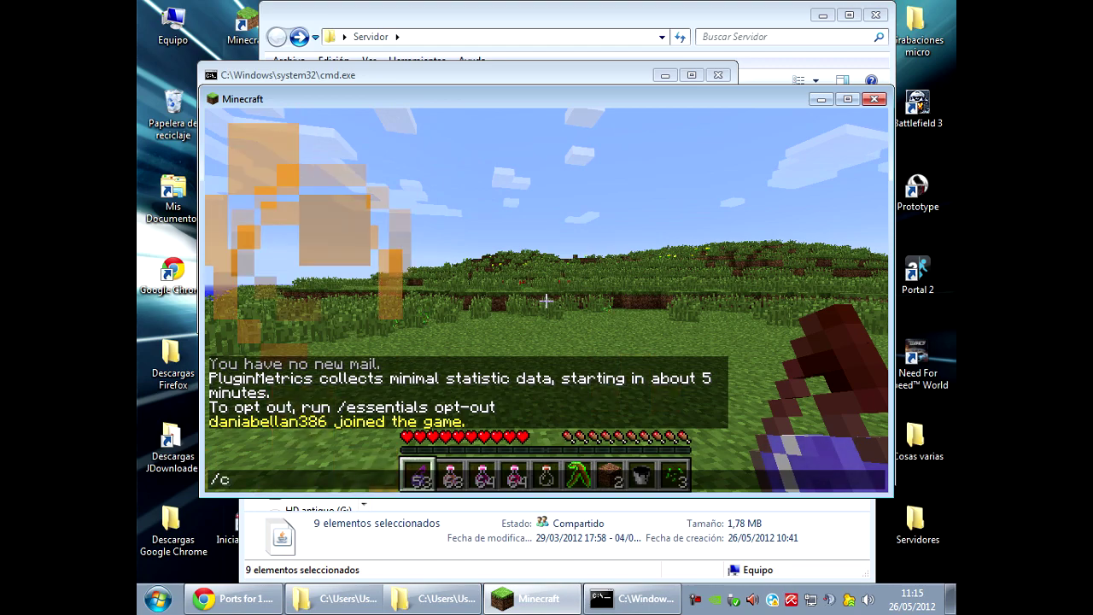
pyautogui.press('Return')
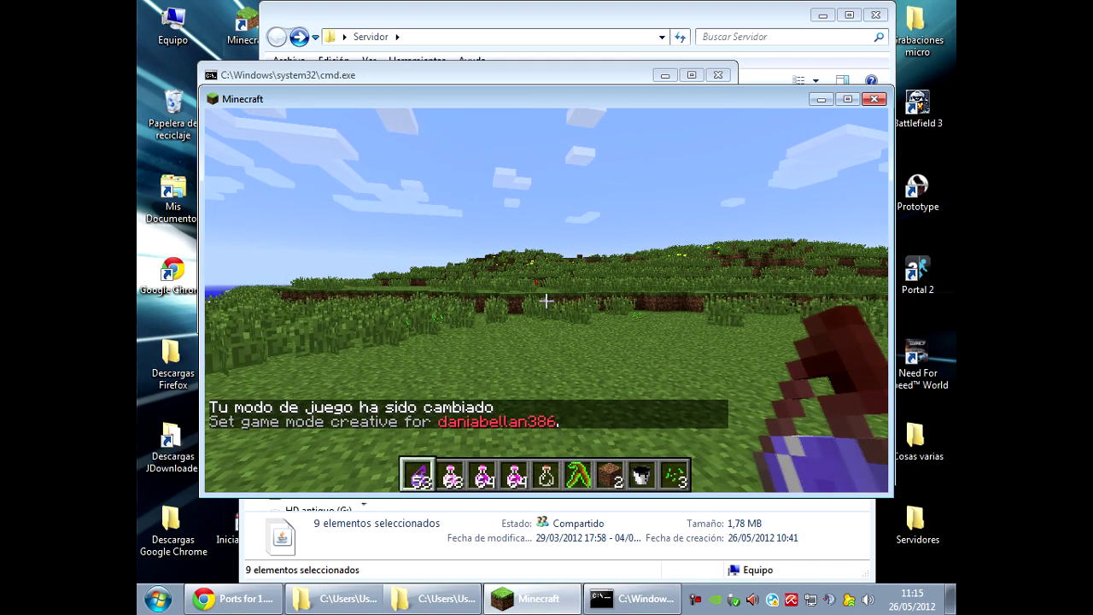
pyautogui.press('Tab')
pyautogui.press('t')
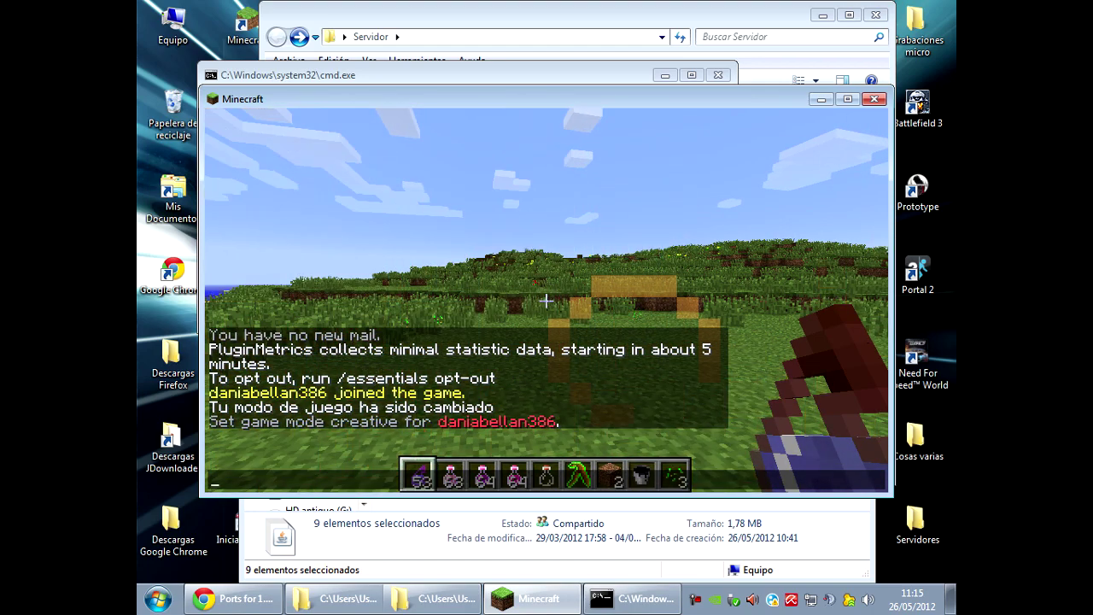
pyautogui.press('Escape')
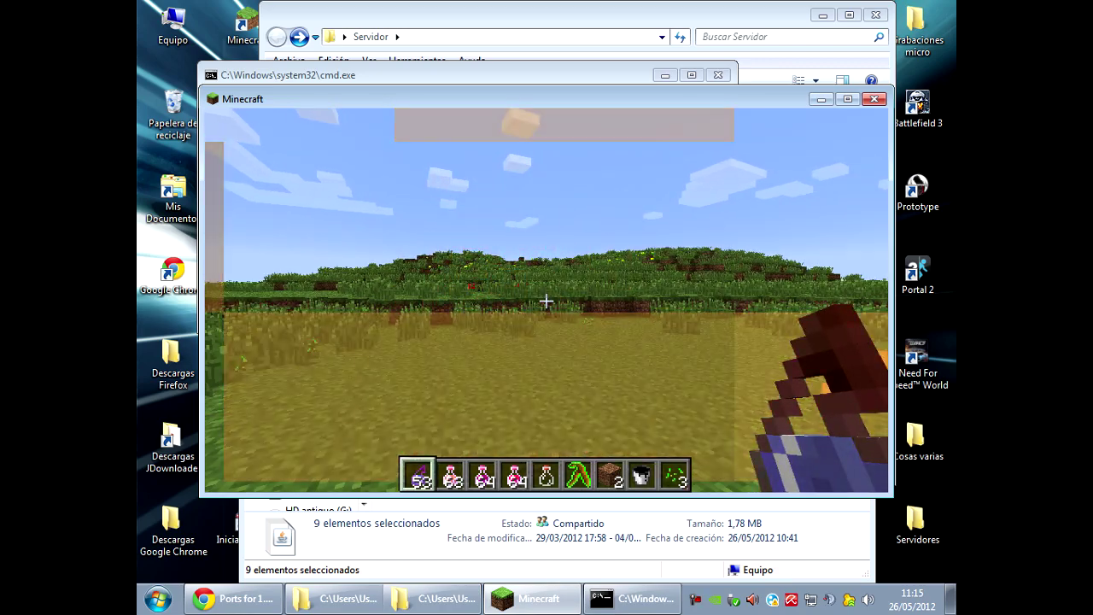
# Hold the pink potion in slot 4, go third-person and strike the player with /lightning.
pyautogui.press('4')
pyautogui.press('F5')
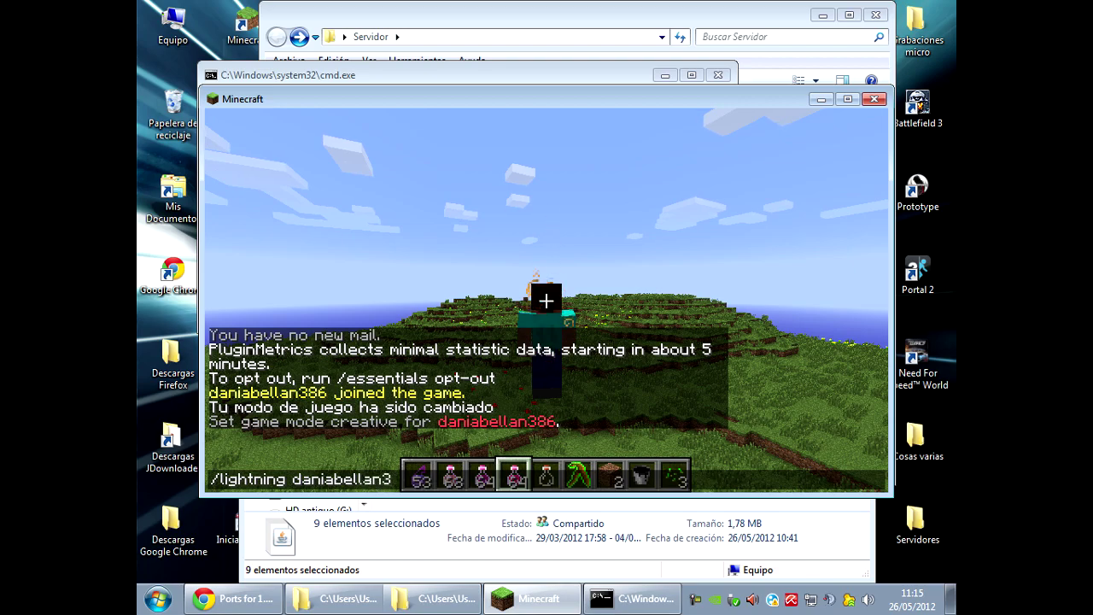
pyautogui.press('Return')
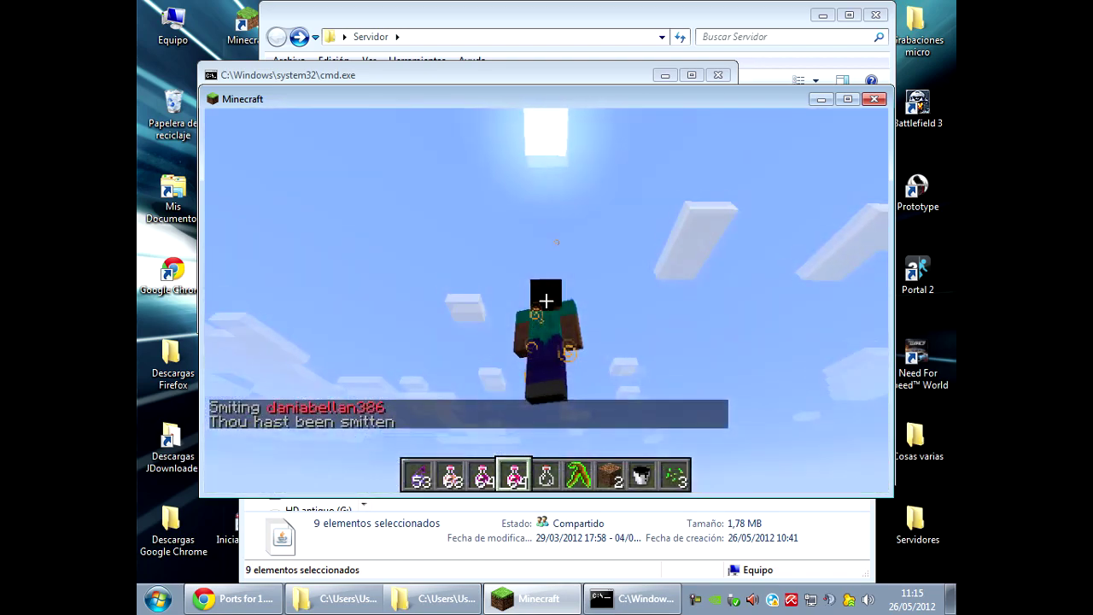
# Run across the grass toward the river and dirt ledge, checking the inventory along the way.
pyautogui.press('w')
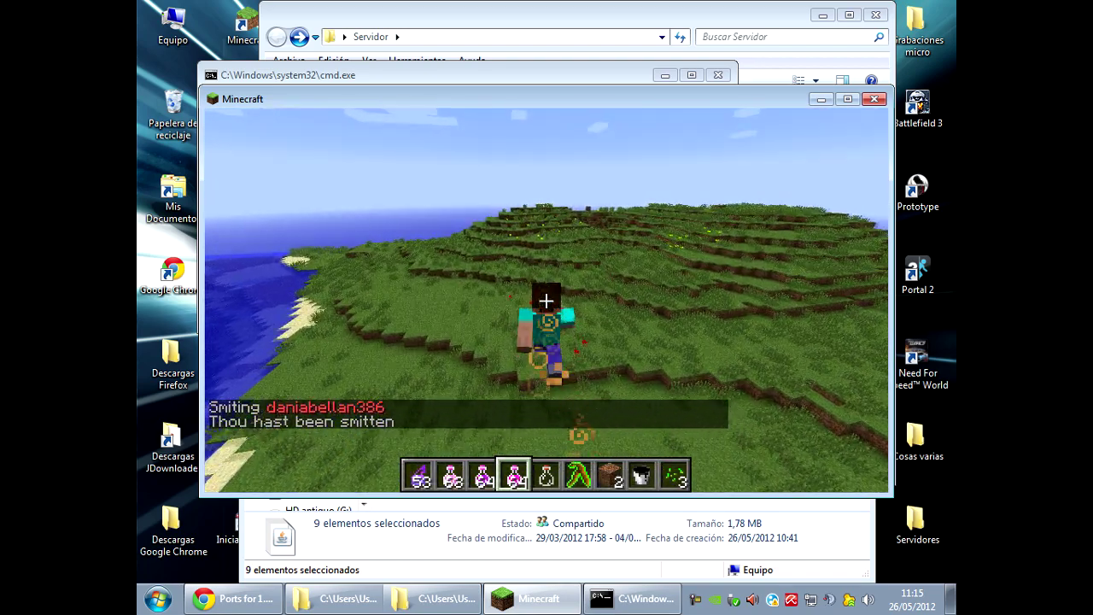
pyautogui.press('w')
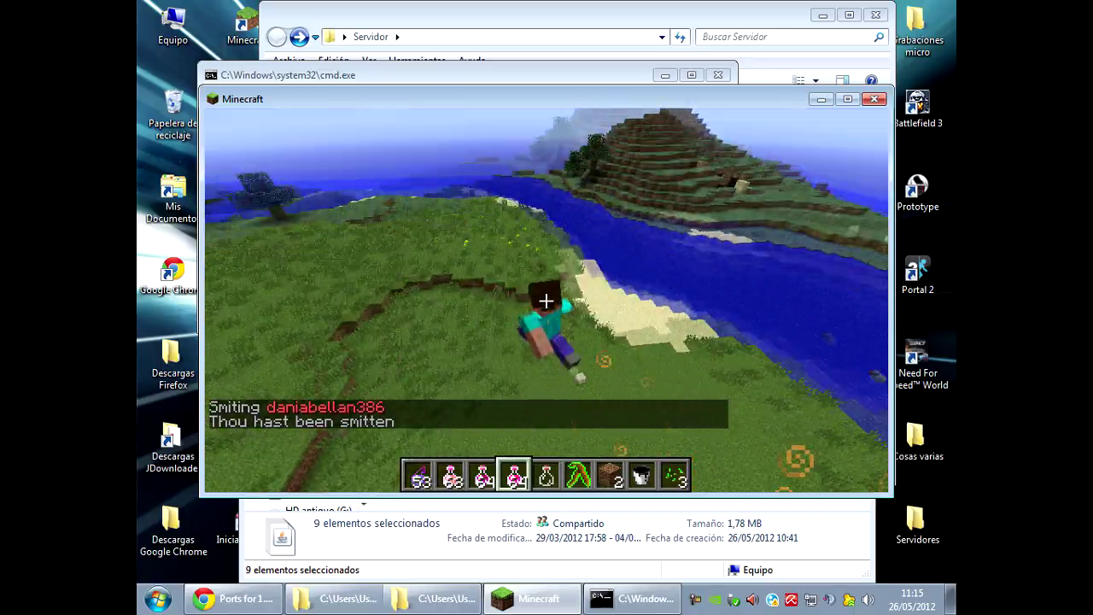
pyautogui.press('w')
pyautogui.press('w')
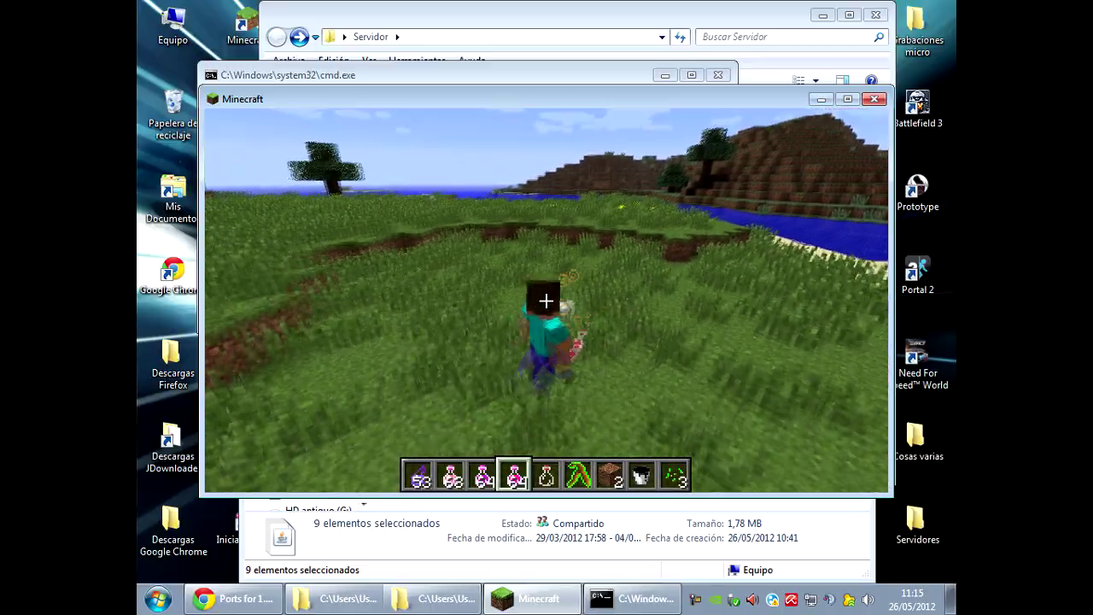
pyautogui.press('w')
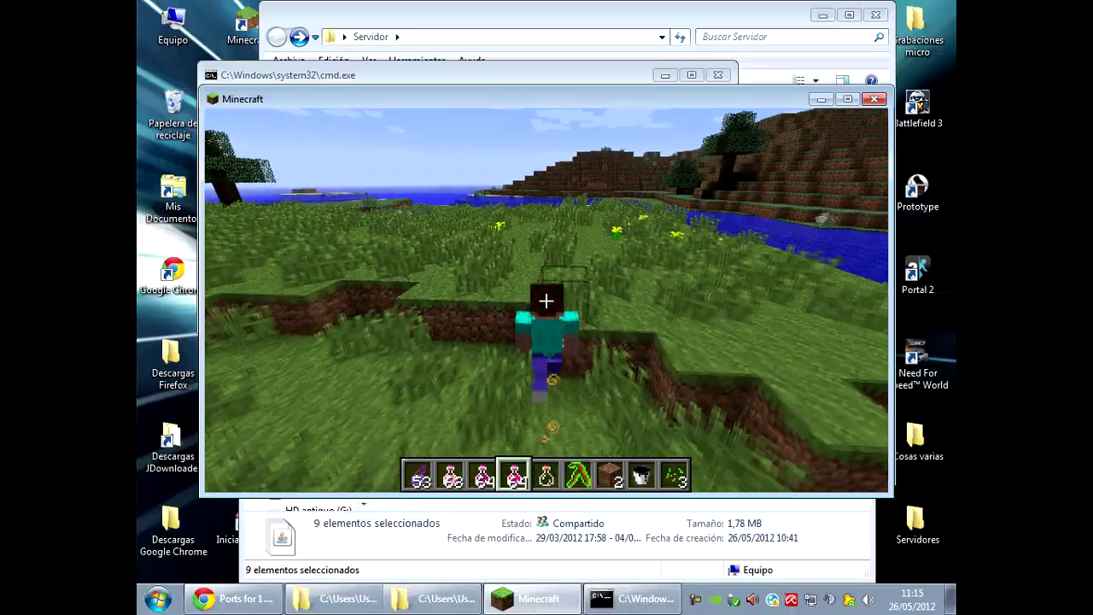
pyautogui.press('w')
pyautogui.press('w')
pyautogui.press('w')
pyautogui.press('w')
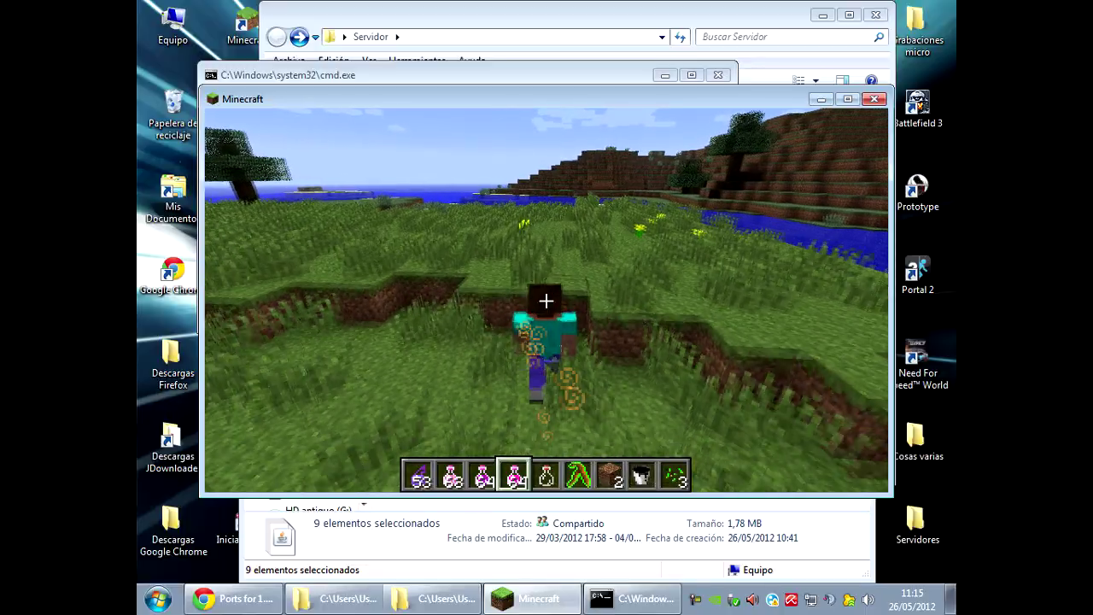
pyautogui.press('w')
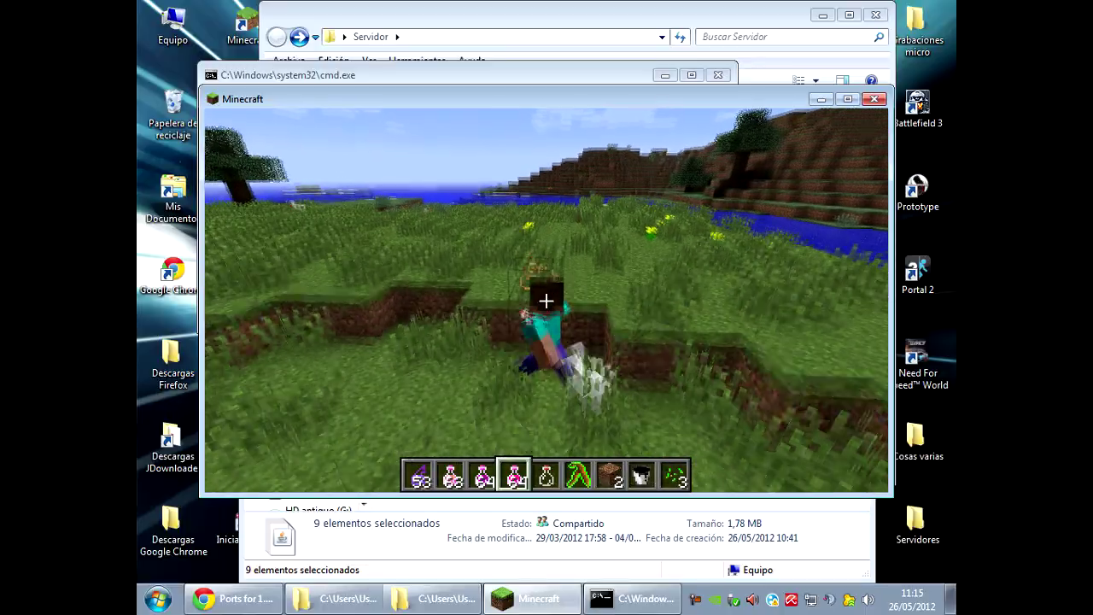
pyautogui.press('w')
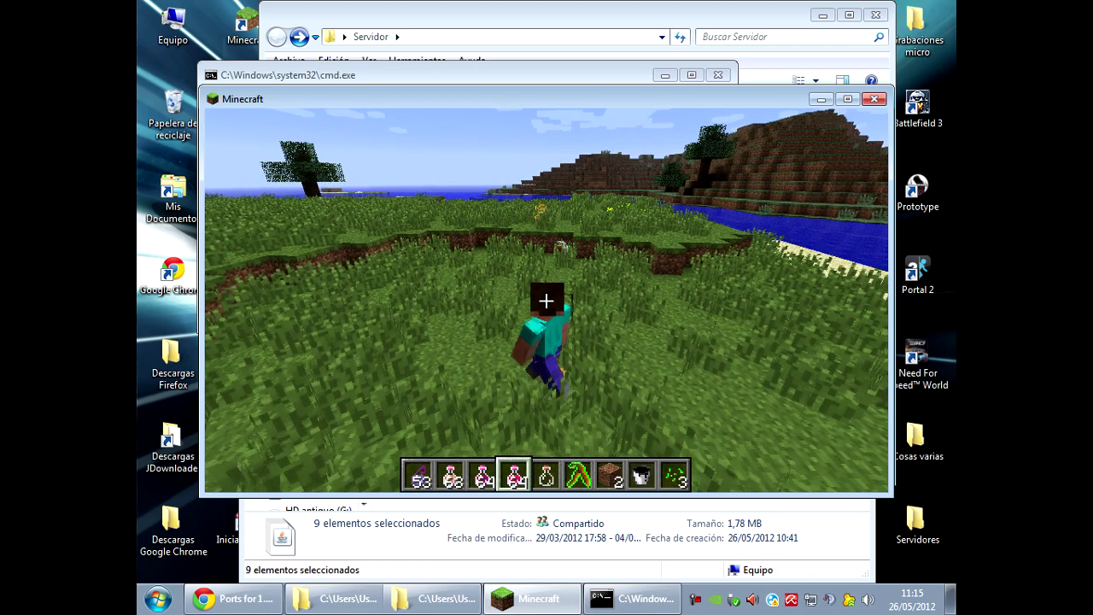
pyautogui.press('e')
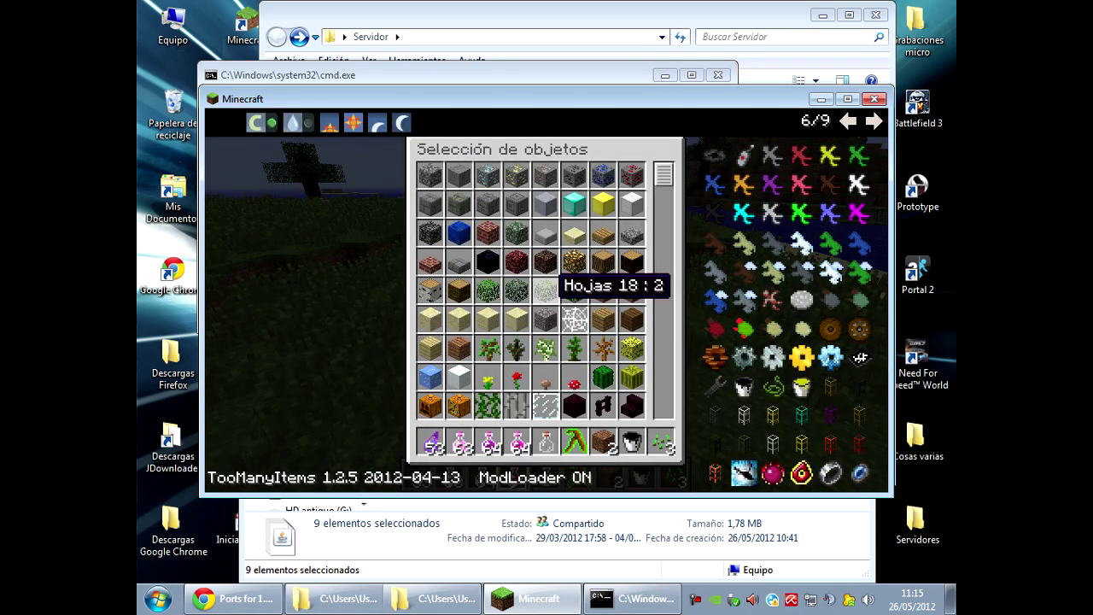
pyautogui.press('e')
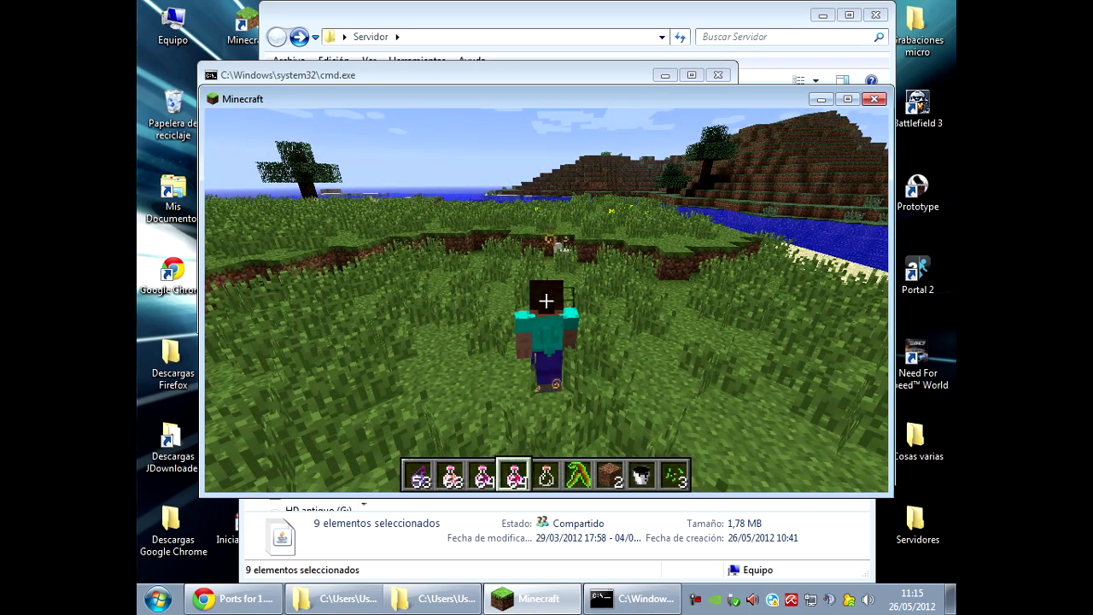
pyautogui.press('w')
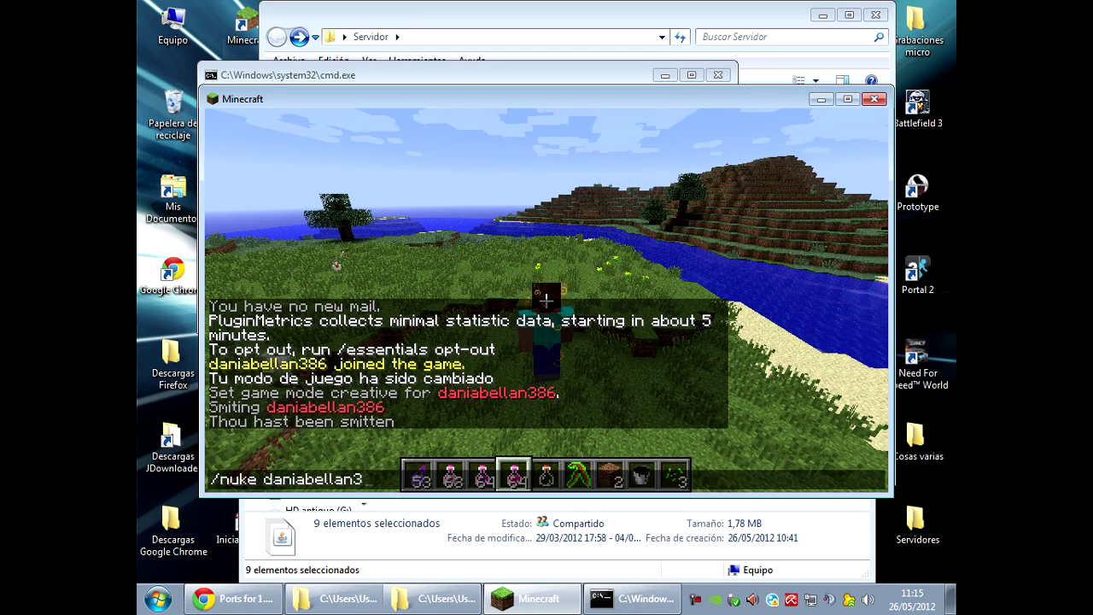
# Send the /nuke command on the player, walk the field, then return to first-person view.
pyautogui.press('Return')
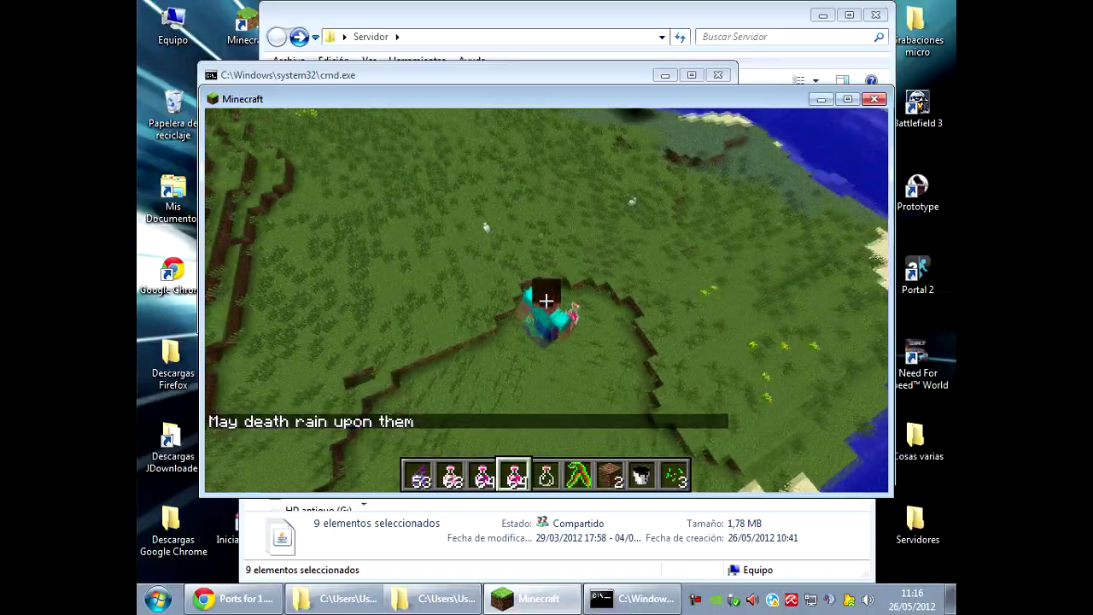
pyautogui.press('w')
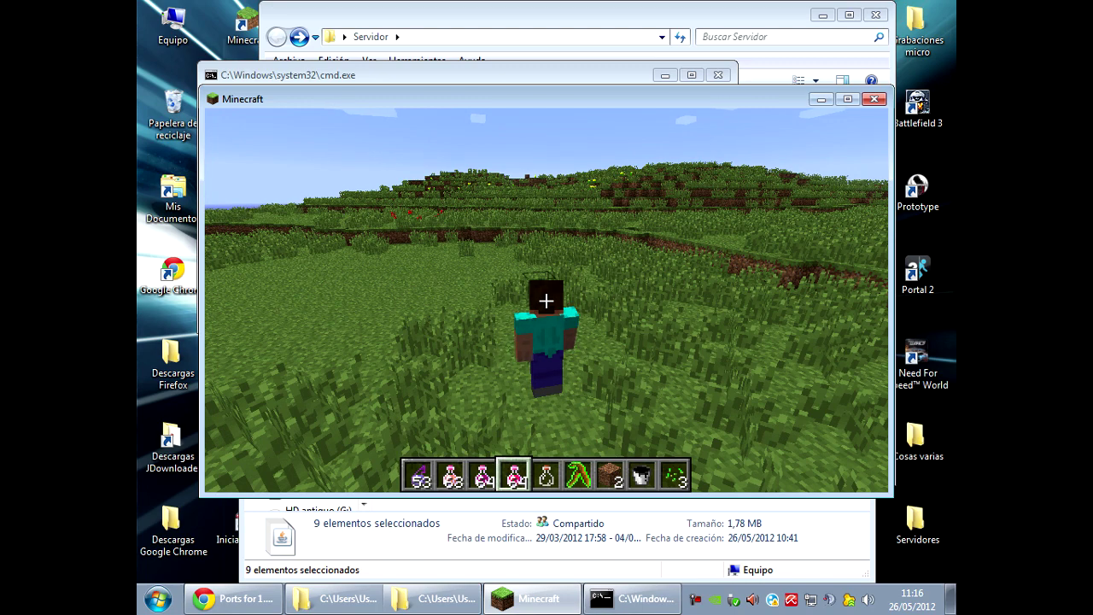
pyautogui.press('F5')
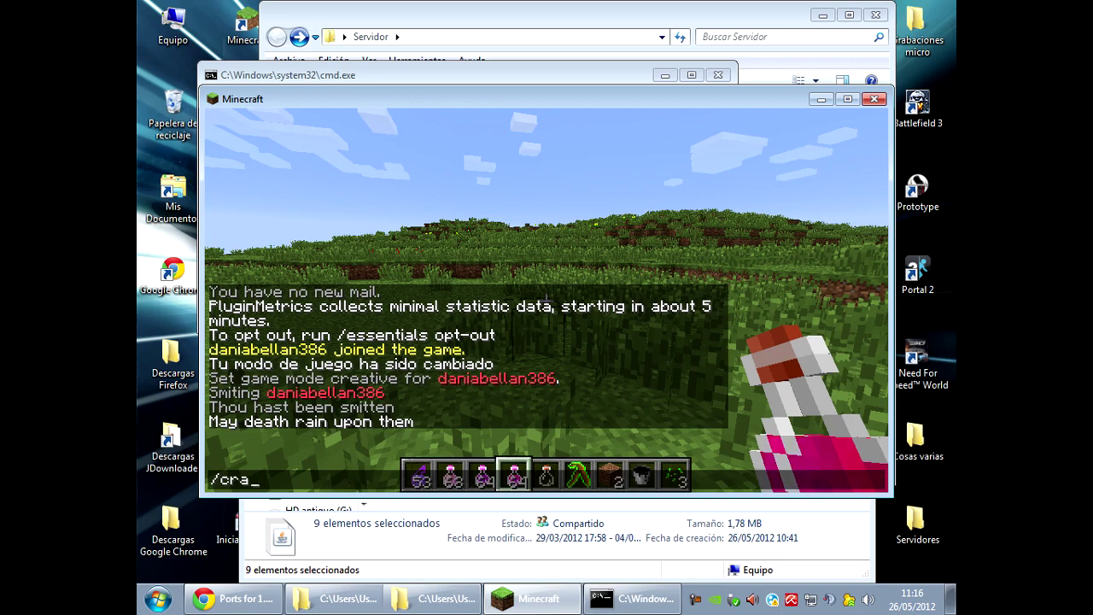
# Return the player to survival mode and try /sethome and '/home se', reviewing the chat replies.
pyautogui.press('Return')
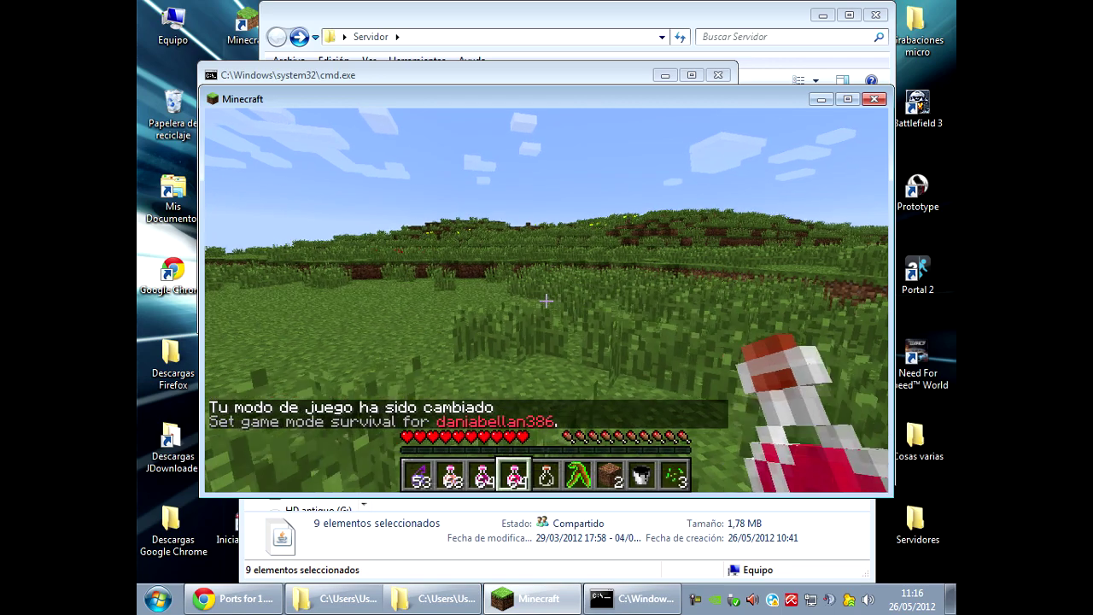
pyautogui.write('/')
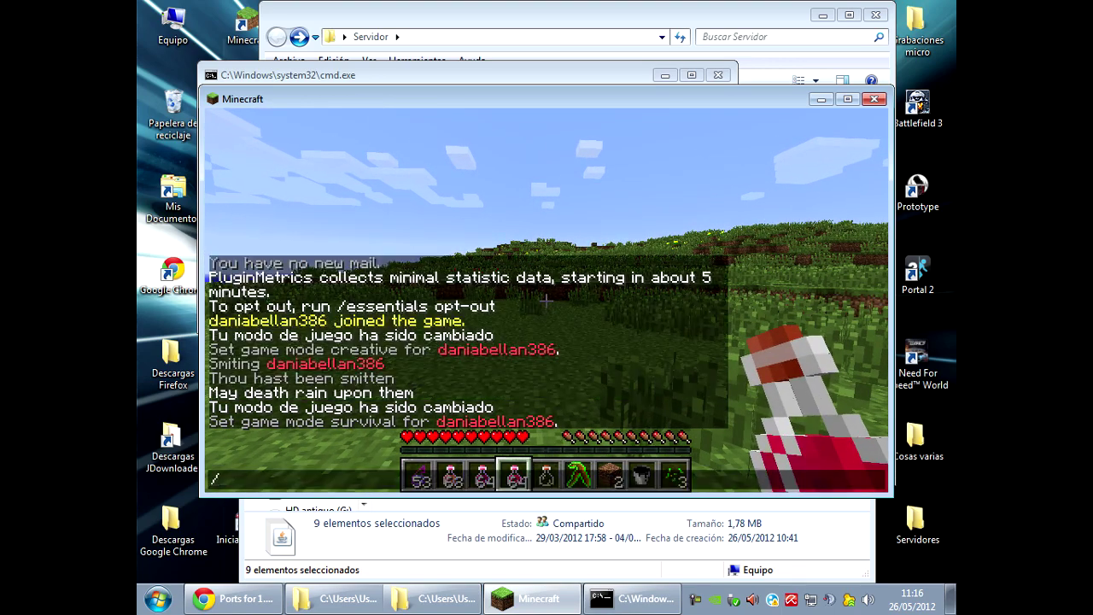
pyautogui.write('sethome')
pyautogui.press('Return')
pyautogui.write('/home se')
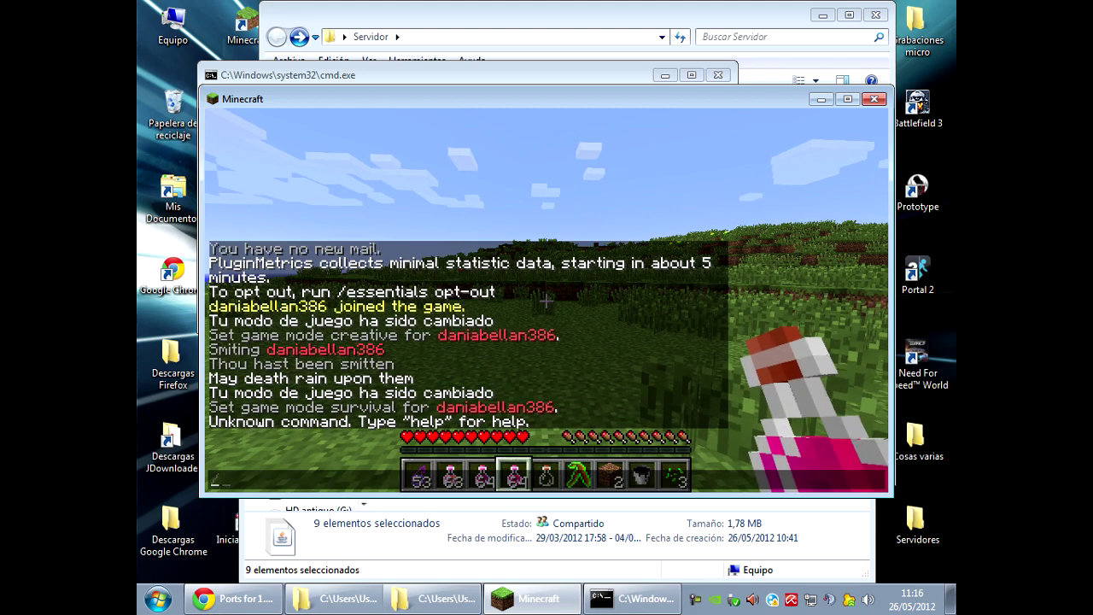
pyautogui.press('Return')
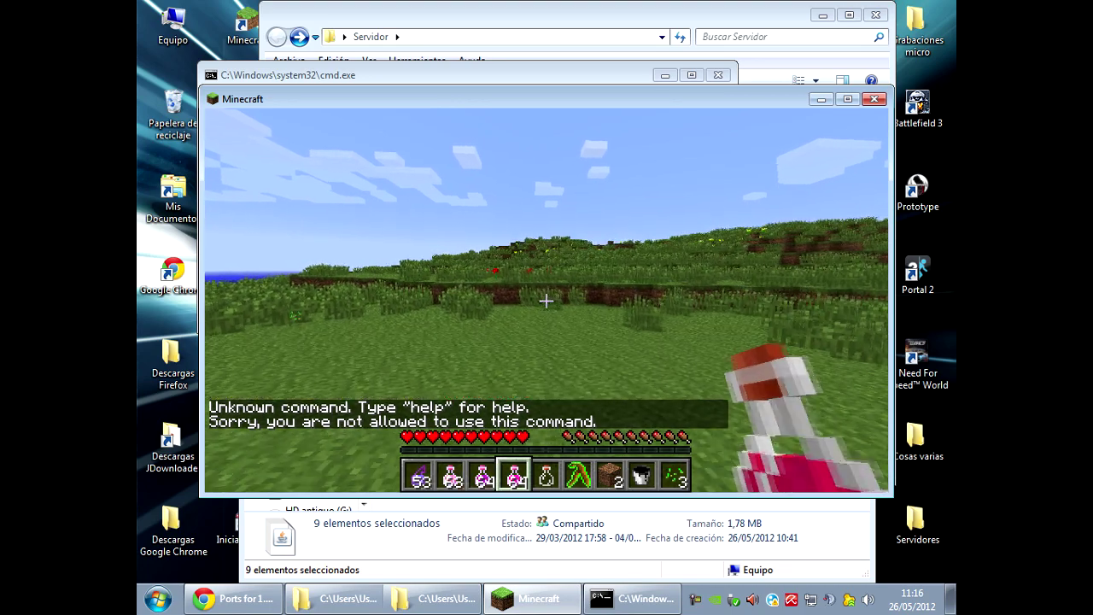
pyautogui.press('t')
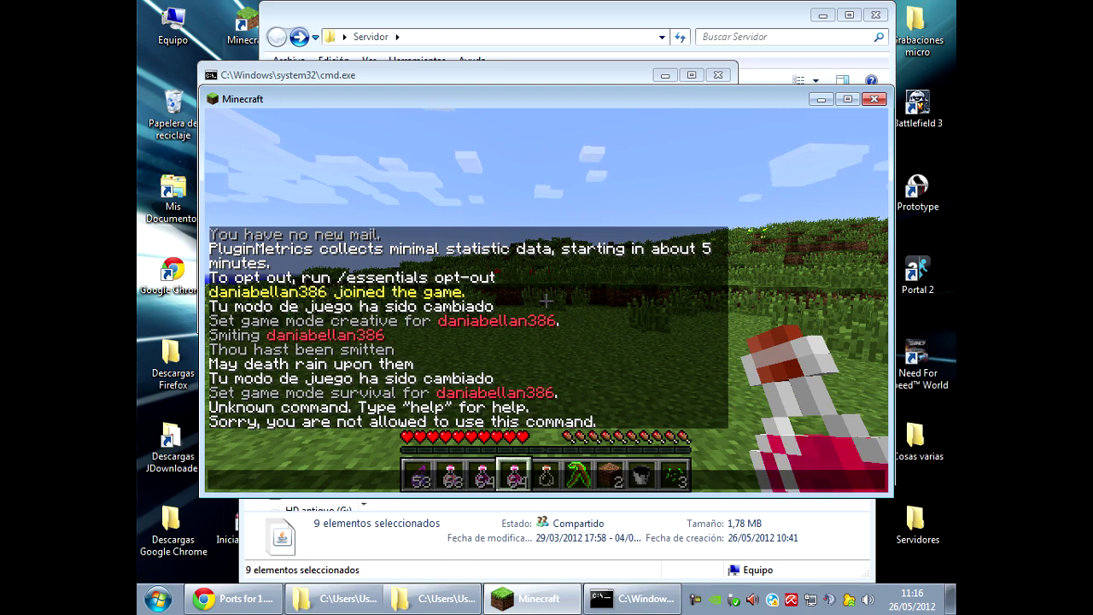
pyautogui.hotkey('alt', 'Tab')
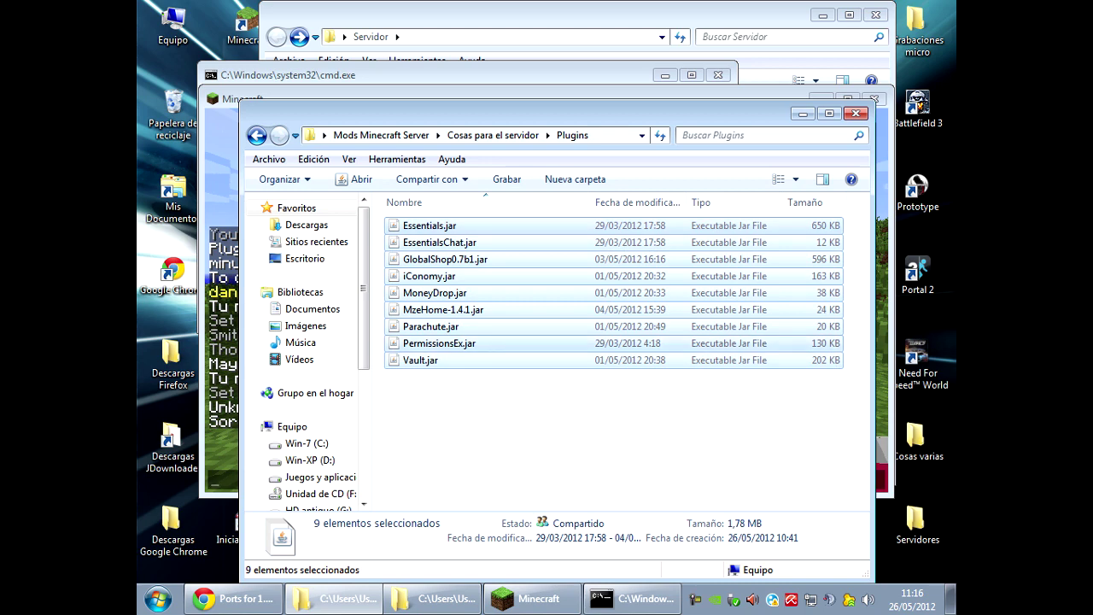
# Select PermissionsEx.jar, go back to Minecraft and shut down the server with /stop in chat.
pyautogui.click(439, 343)
pyautogui.hotkey('alt', 'Tab')
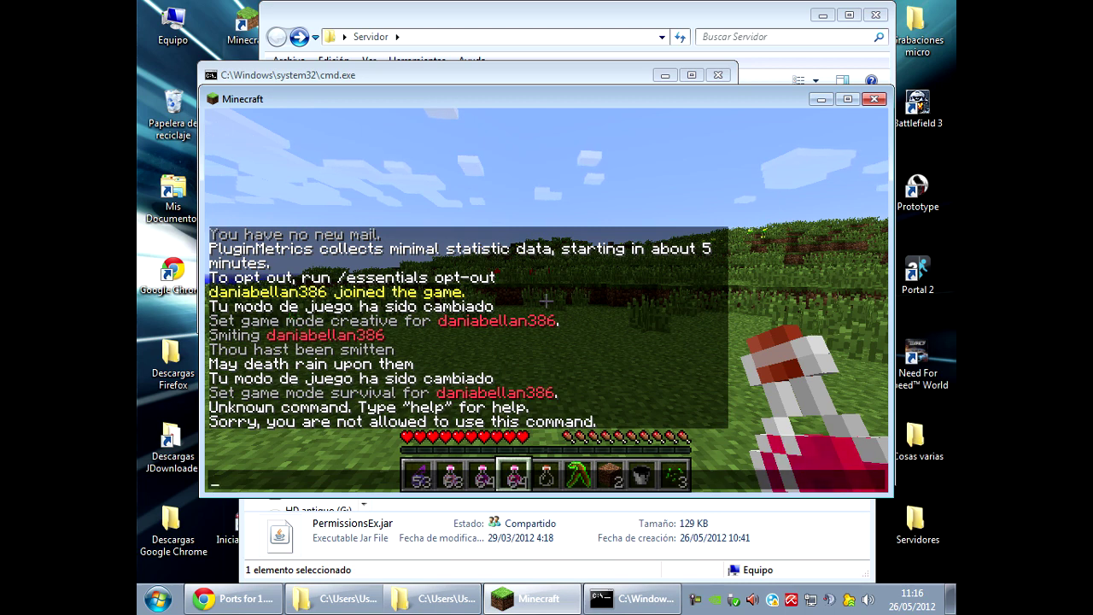
pyautogui.press('Escape')
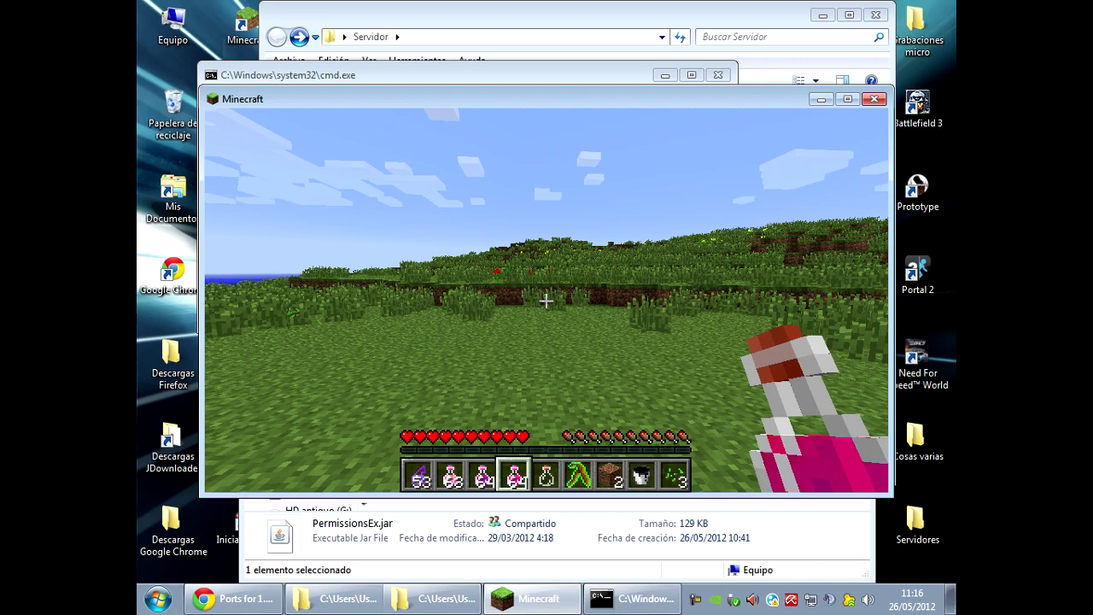
pyautogui.press('t')
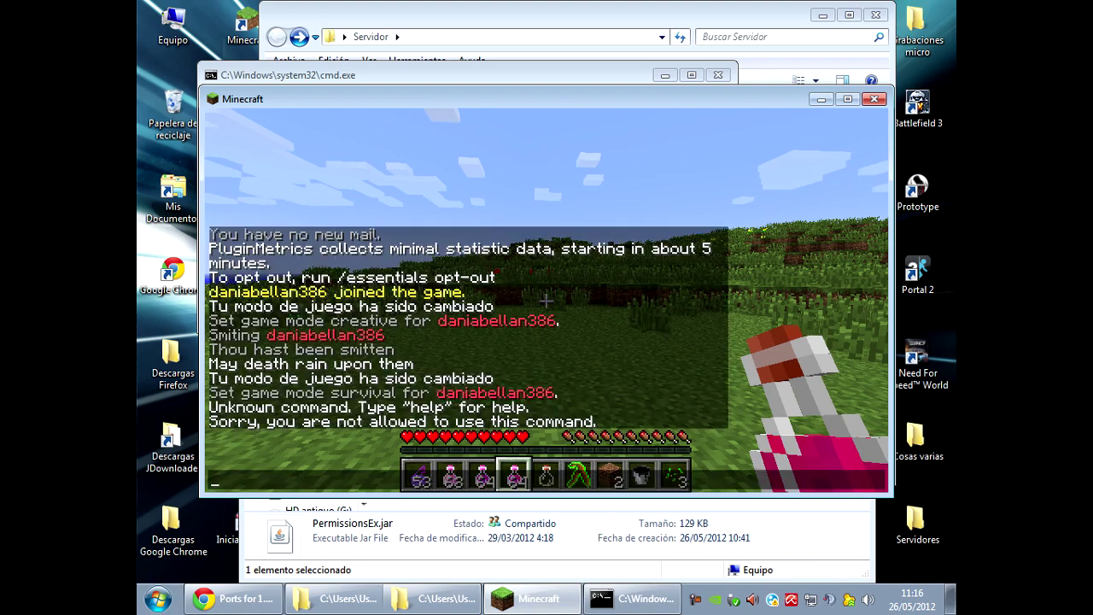
pyautogui.press('Escape')
pyautogui.press('w')
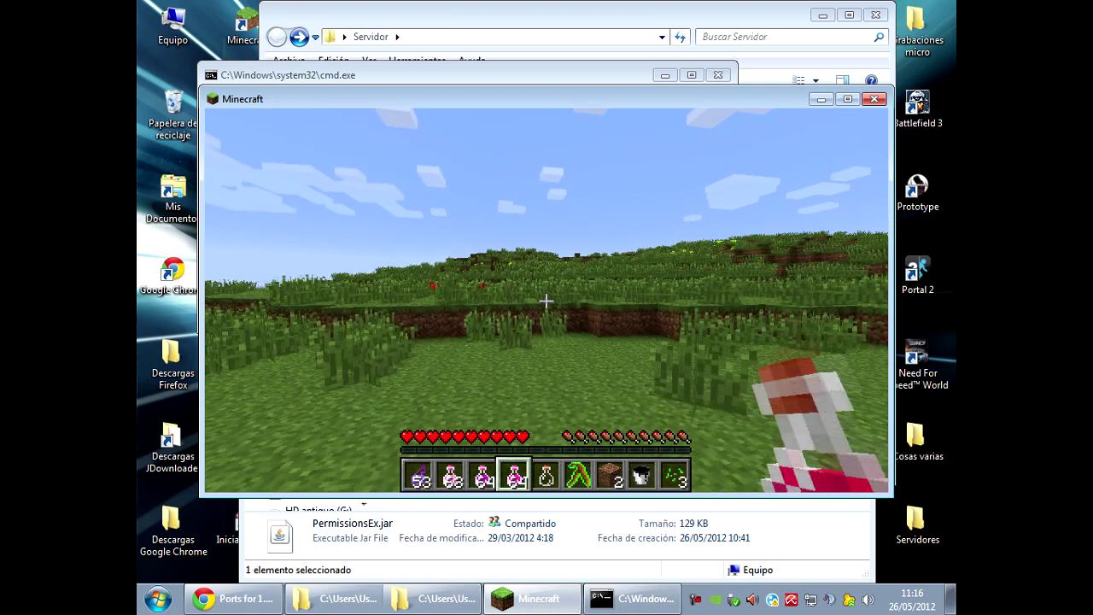
pyautogui.write('t/stop')
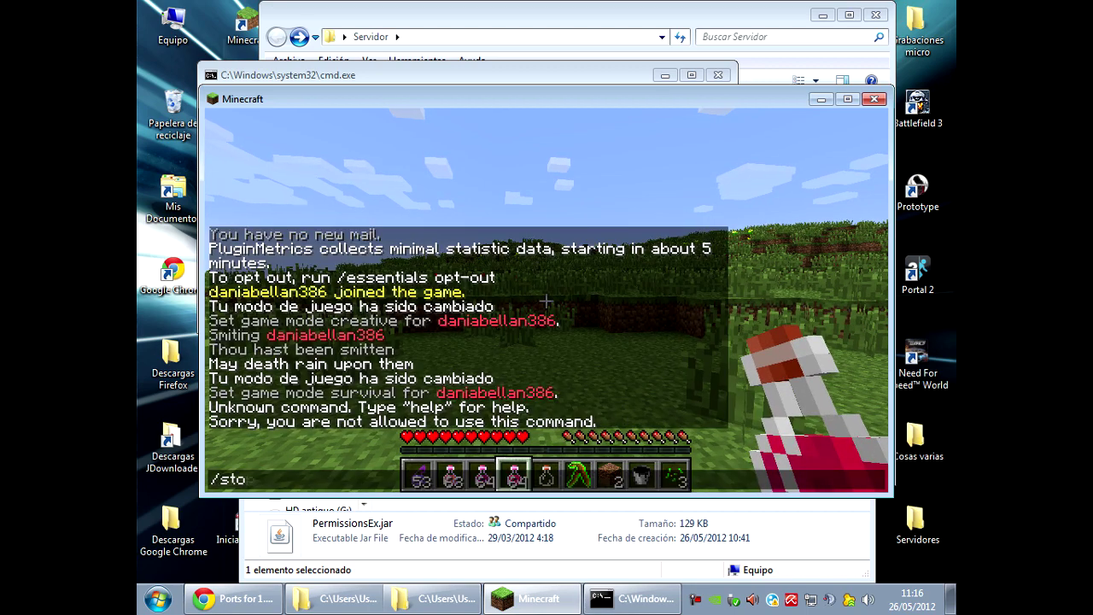
pyautogui.press('Return')
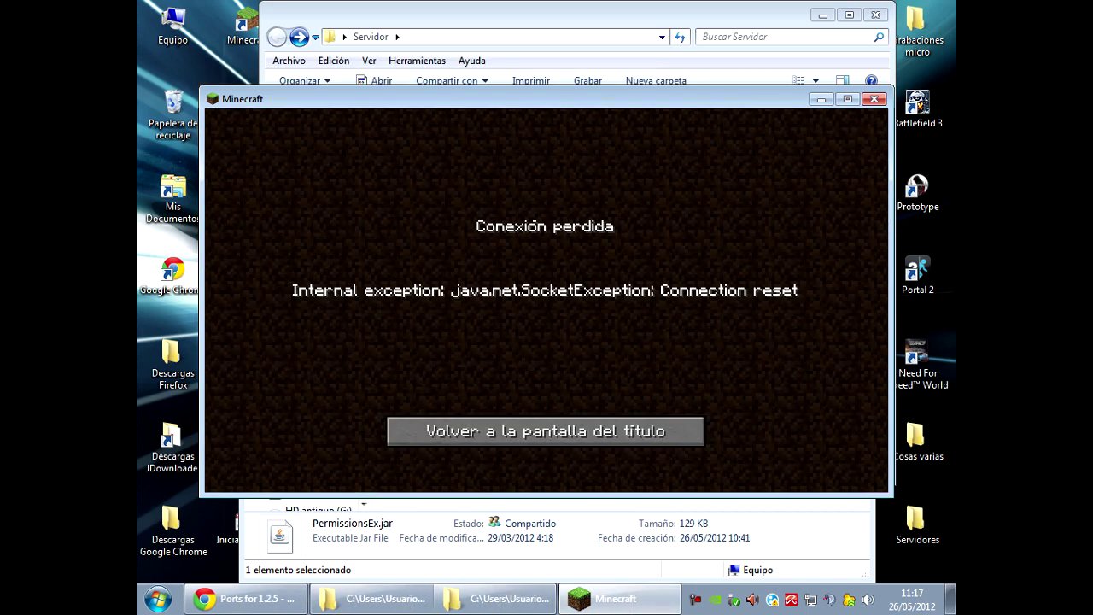
# Return Minecraft to the title screen, then open plugins\Essentials\config.yml from the Servidor folder.
pyautogui.click(546, 431)
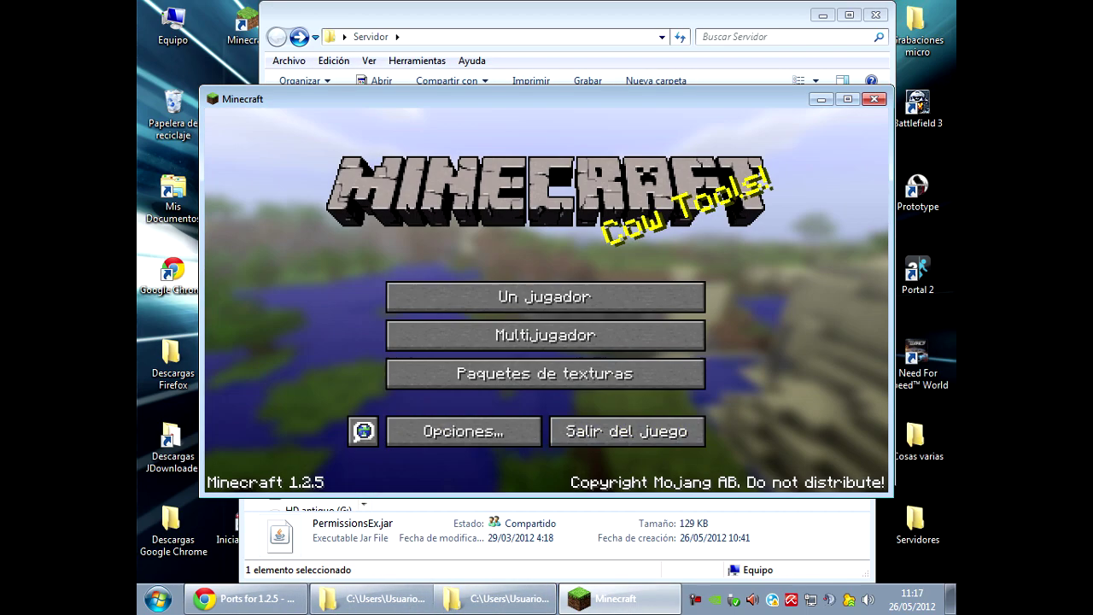
pyautogui.click(495, 599)
pyautogui.scroll(3, 513, 177)
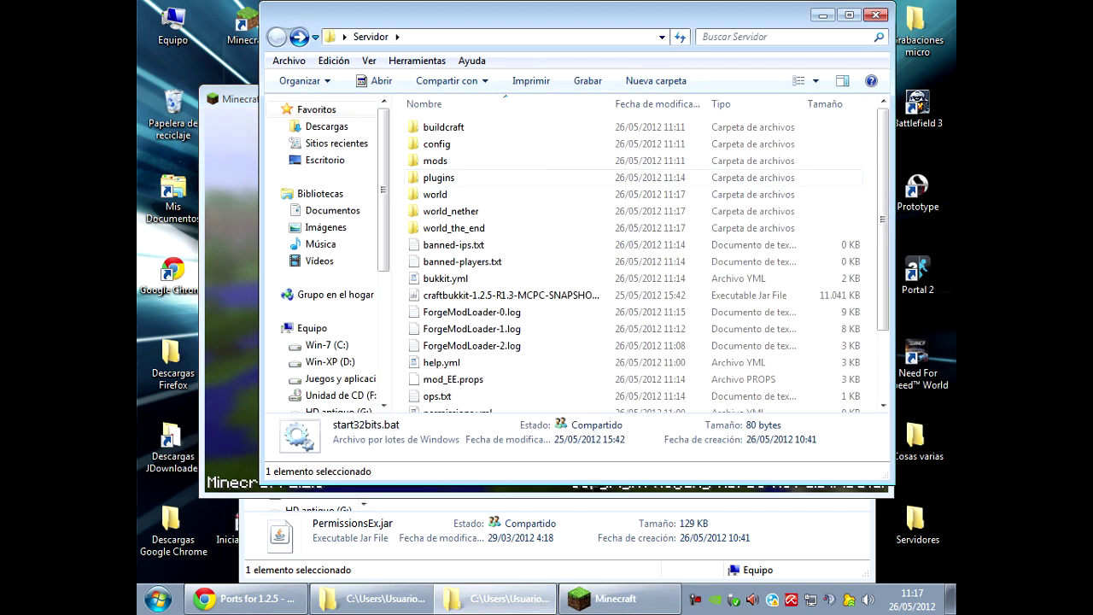
pyautogui.doubleClick(439, 177)
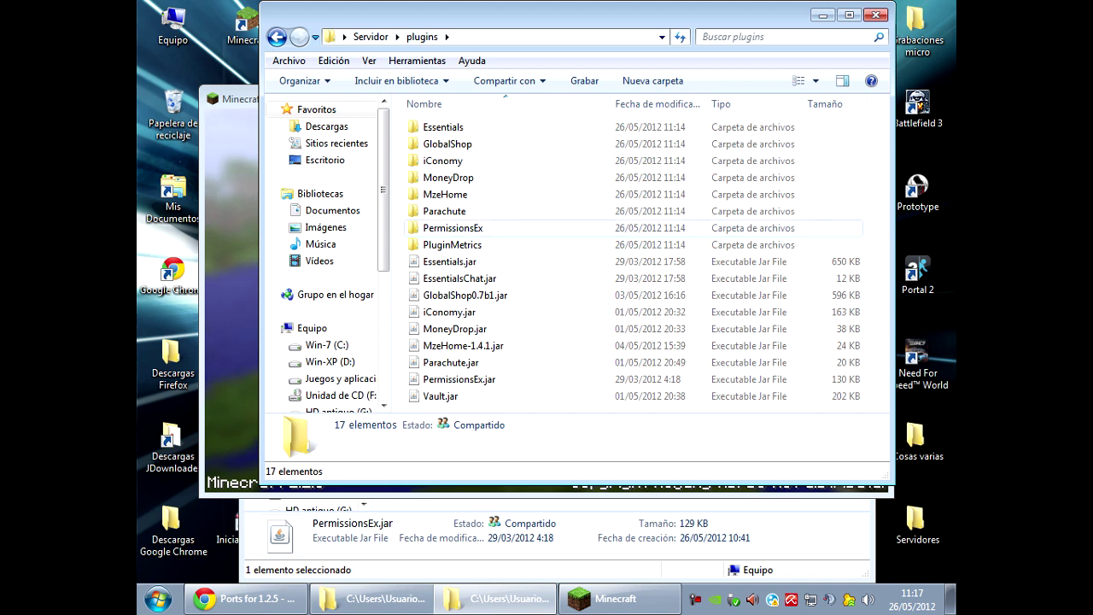
pyautogui.doubleClick(443, 127)
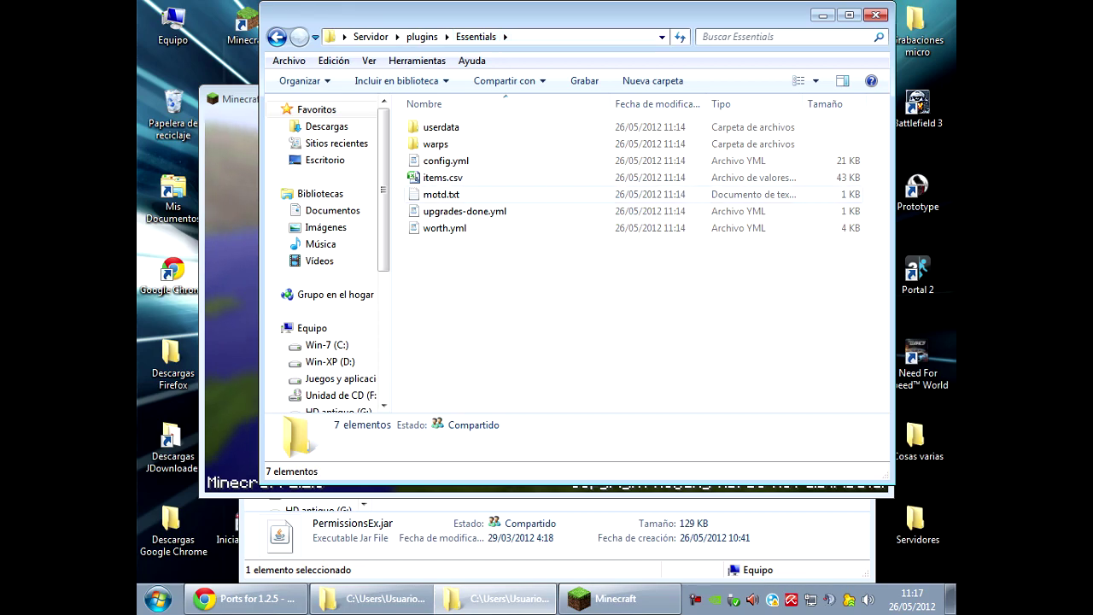
pyautogui.doubleClick(446, 161)
# Read down through the Essentials config.yml settings in WordPad, then close WordPad.
pyautogui.scroll(-7, 544, 354)
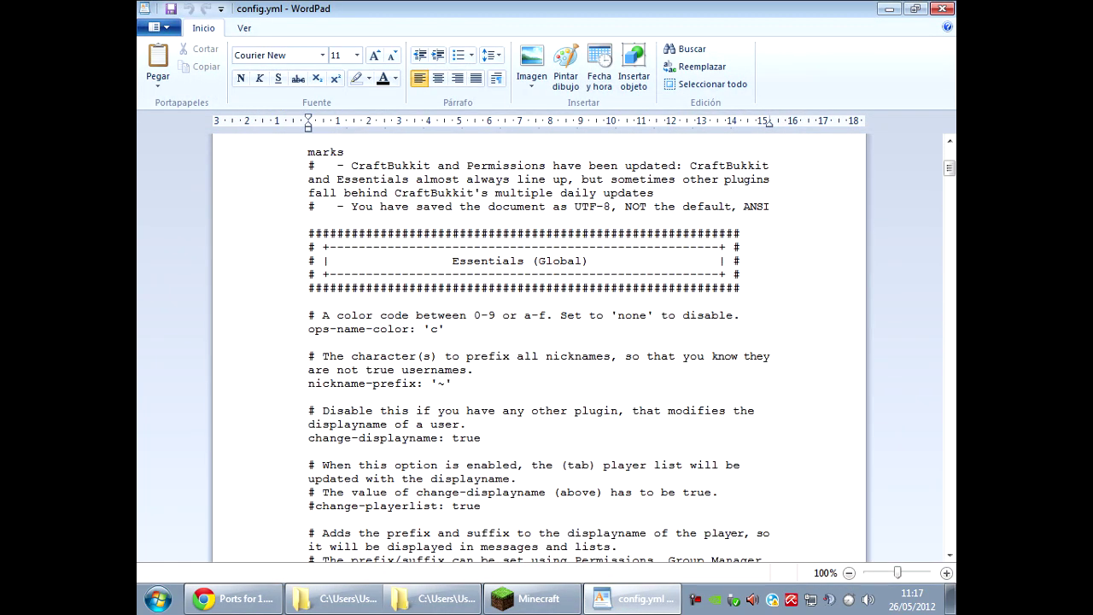
pyautogui.scroll(-3, 543, 354)
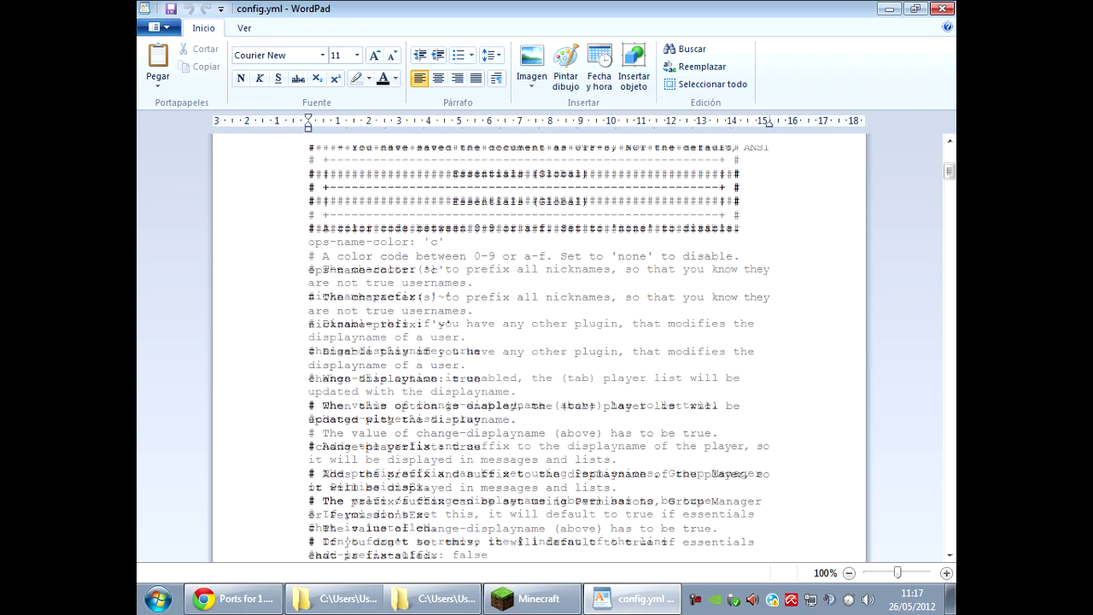
pyautogui.scroll(-5, 543, 354)
pyautogui.scroll(-4, 544, 355)
pyautogui.scroll(-3, 543, 354)
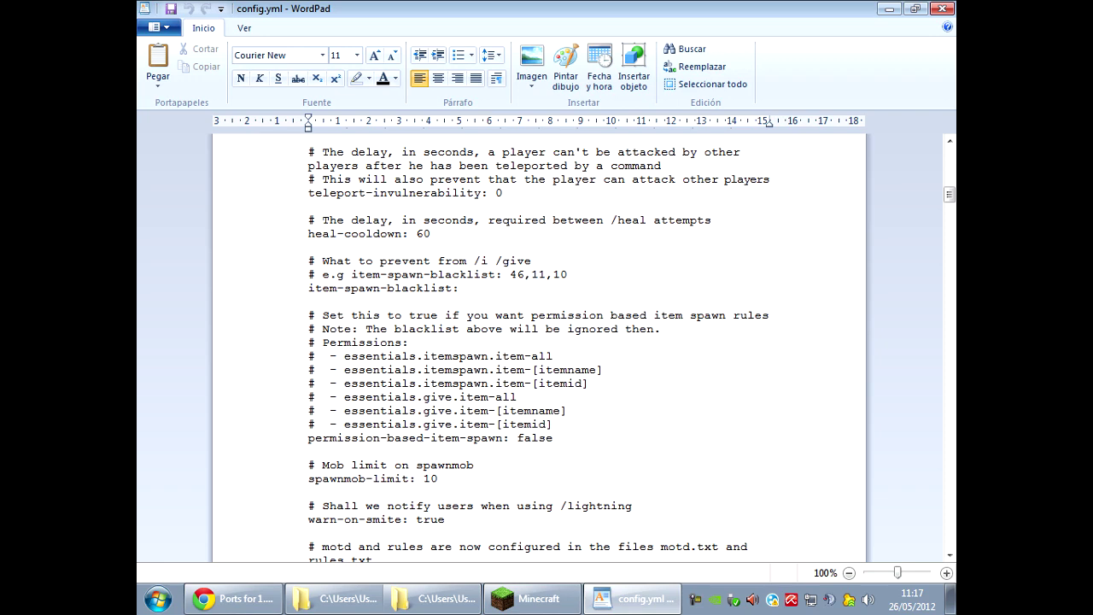
pyautogui.scroll(-12, 544, 354)
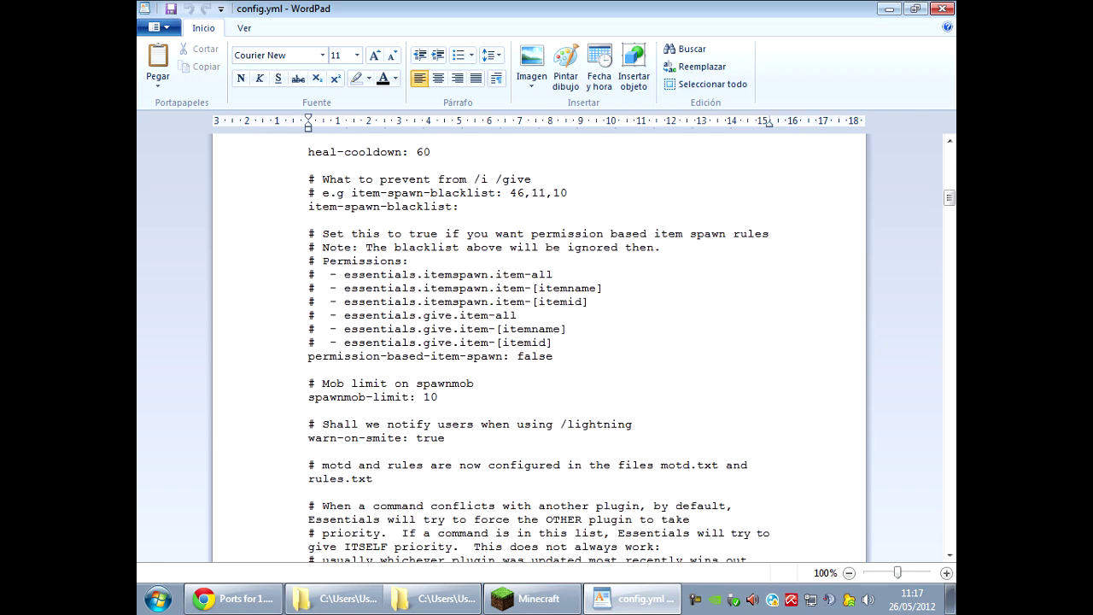
pyautogui.scroll(-10, 544, 354)
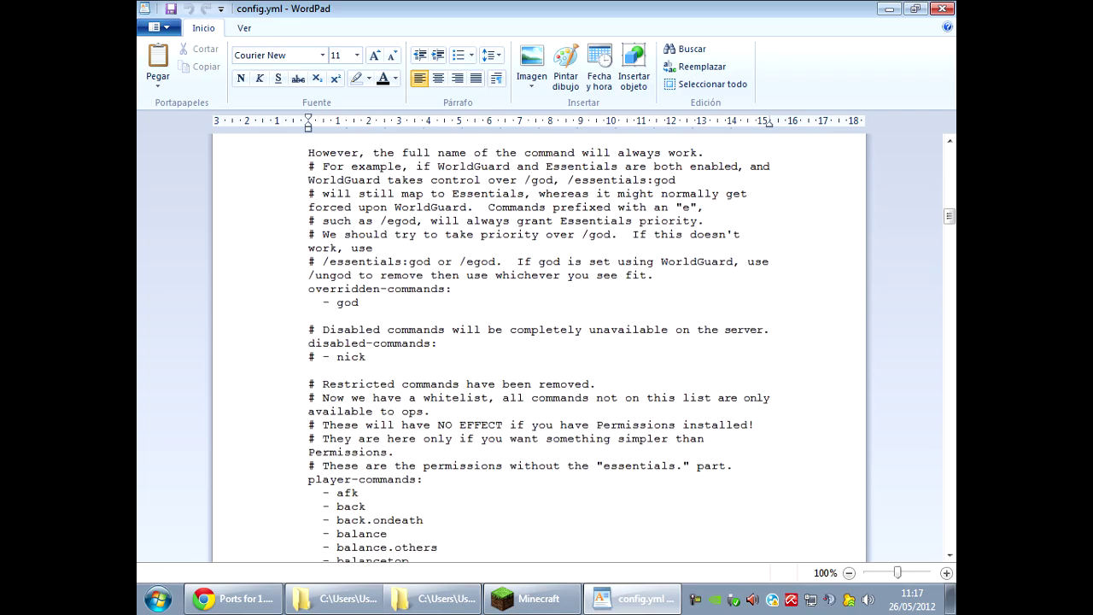
pyautogui.scroll(-10, 543, 354)
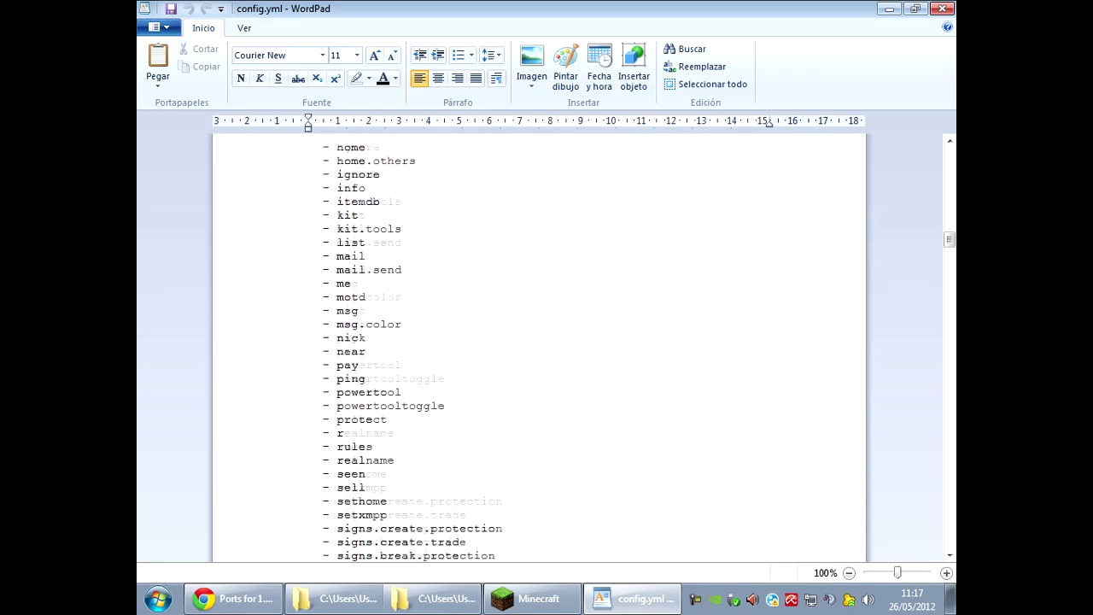
pyautogui.click(942, 9)
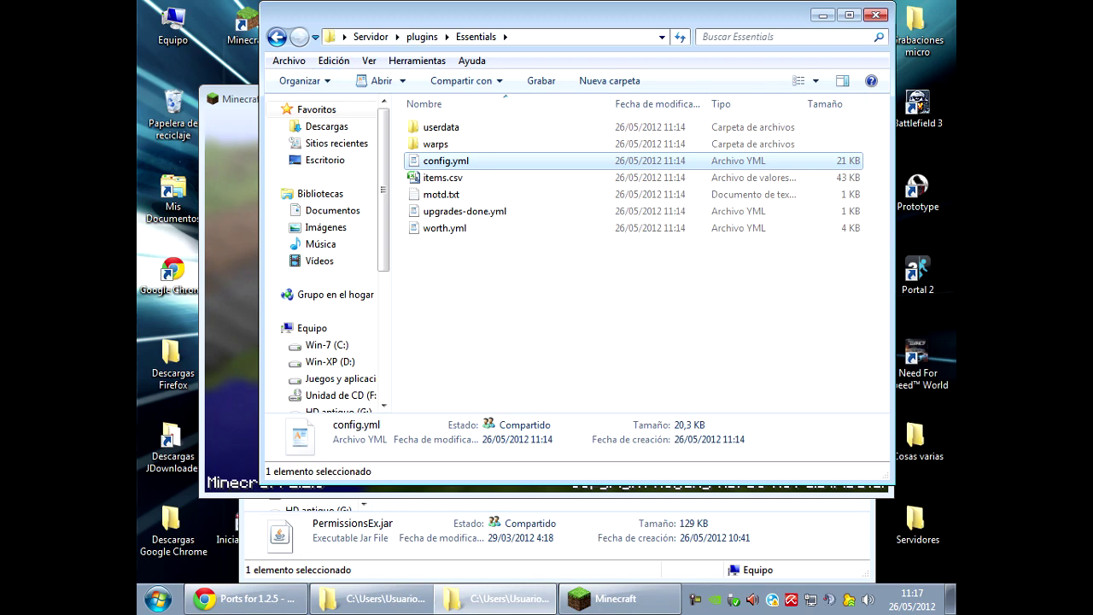
# Navigate back from plugins up to the Servidor folder and reopen the plugins folder.
pyautogui.click(277, 37)
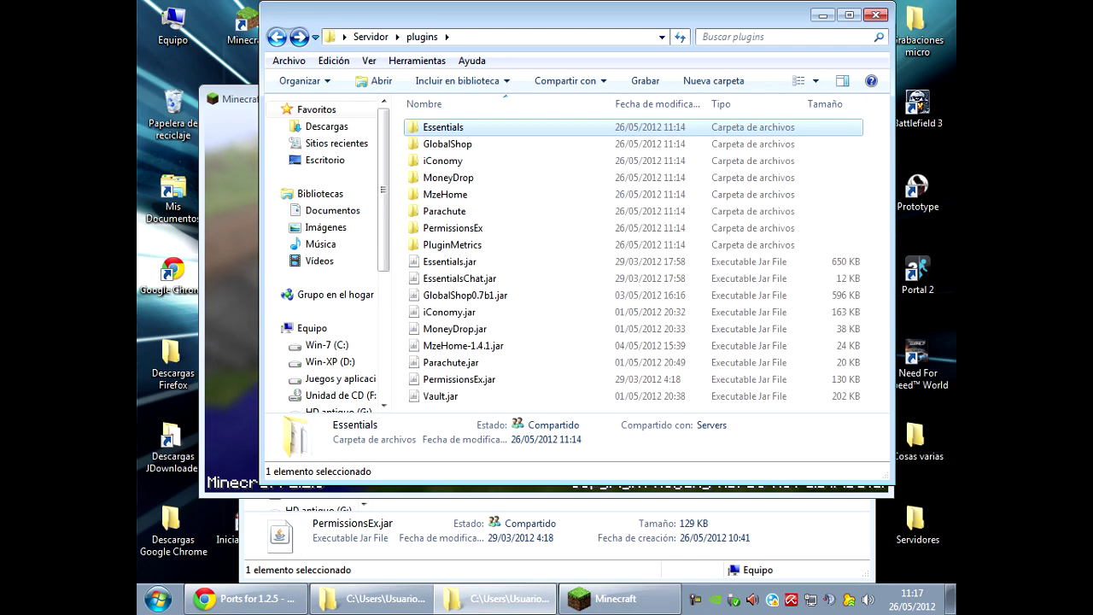
pyautogui.click(277, 37)
pyautogui.press('alt')
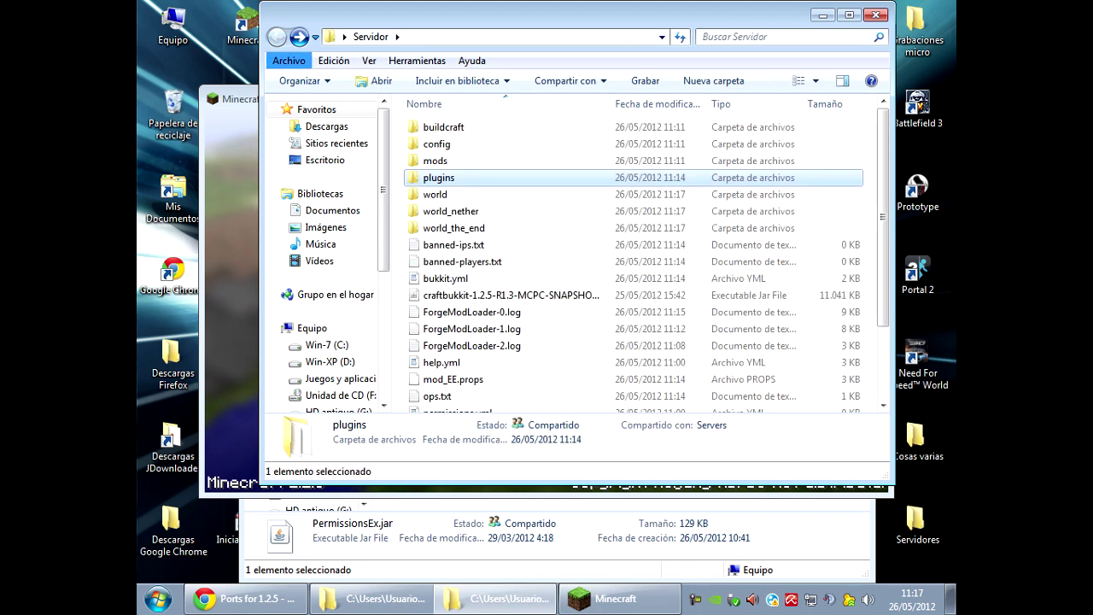
pyautogui.press('alt')
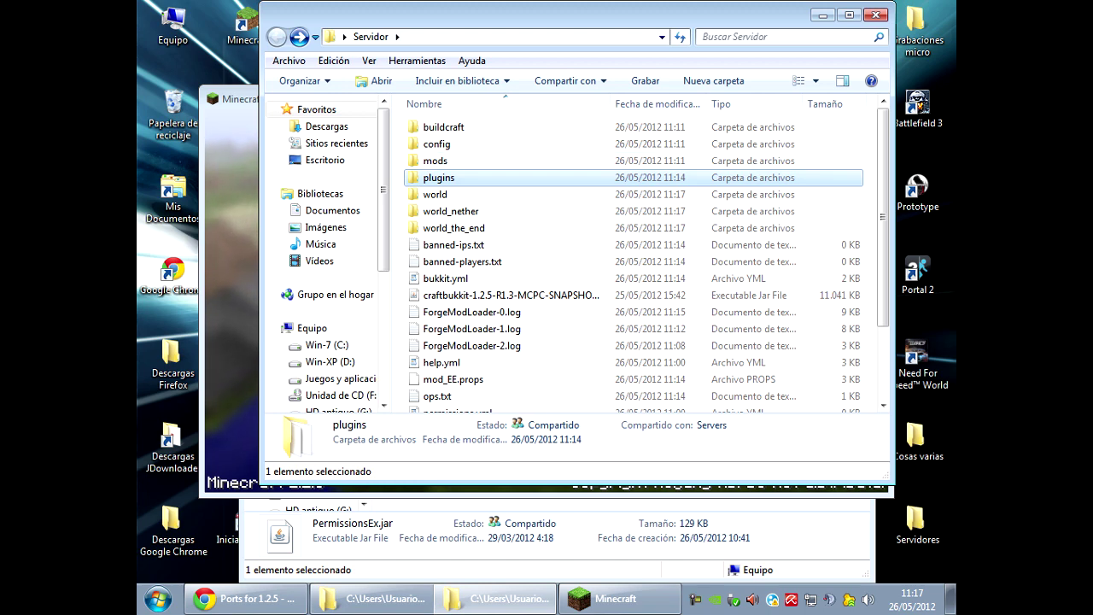
pyautogui.press('Return')
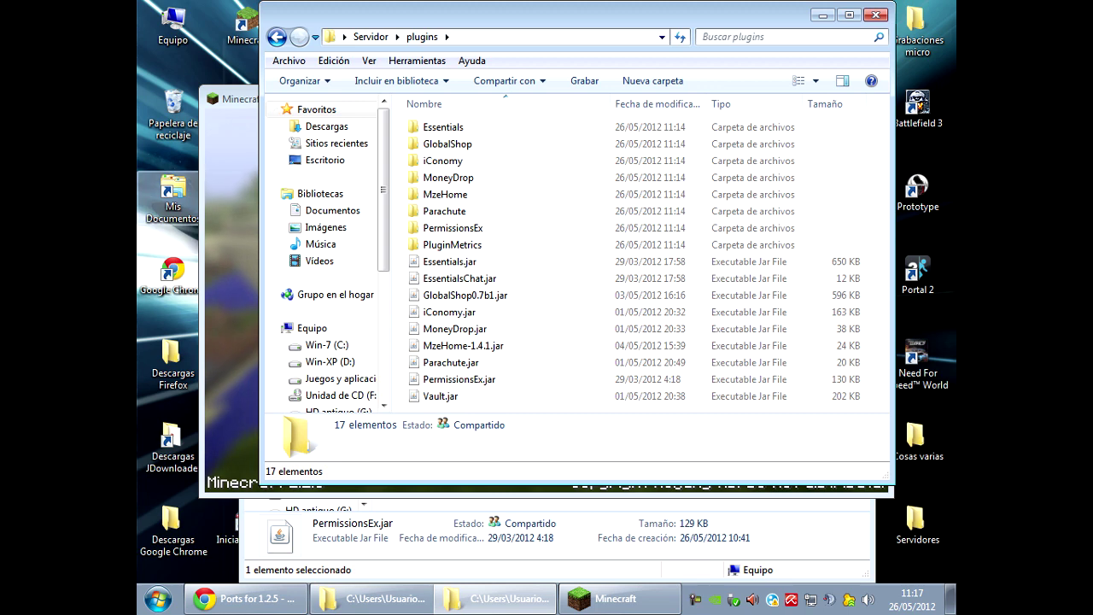
# Close the Minecraft game and the server folder windows, returning to the Ports for 1.2.5 page.
pyautogui.click(245, 278)
pyautogui.hotkey('alt', 'F4')
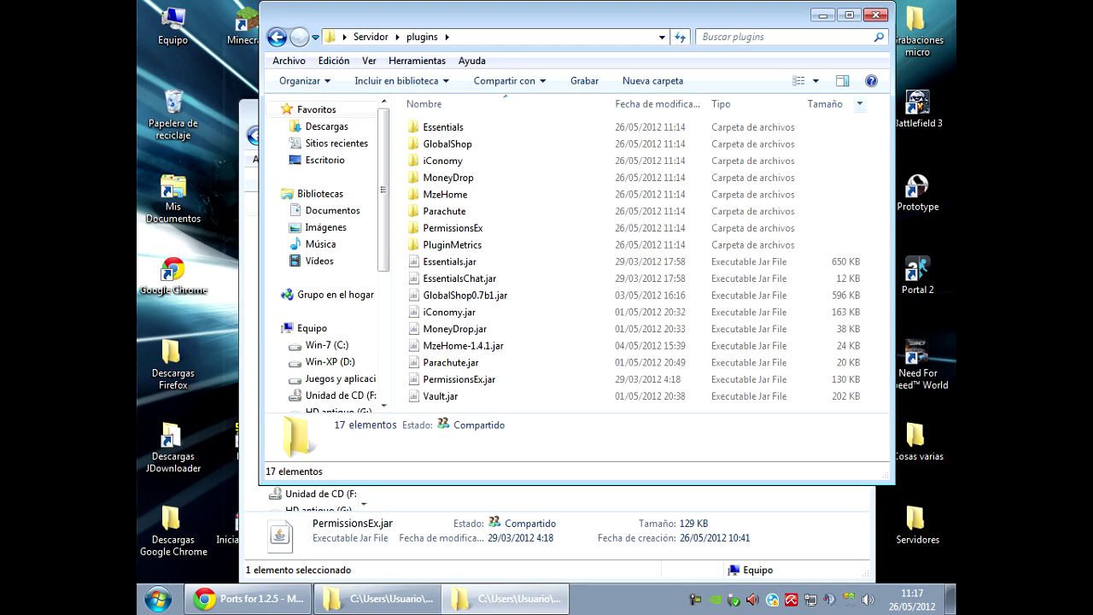
pyautogui.hotkey('alt', 'Left')
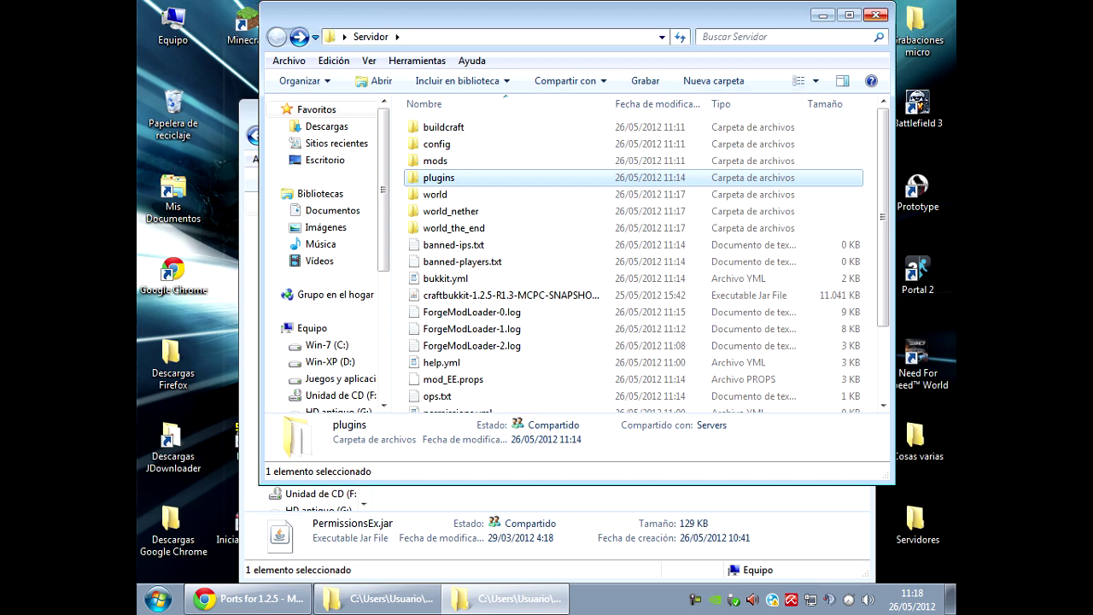
pyautogui.hotkey('alt', 'F4')
pyautogui.hotkey('alt', 'F4')
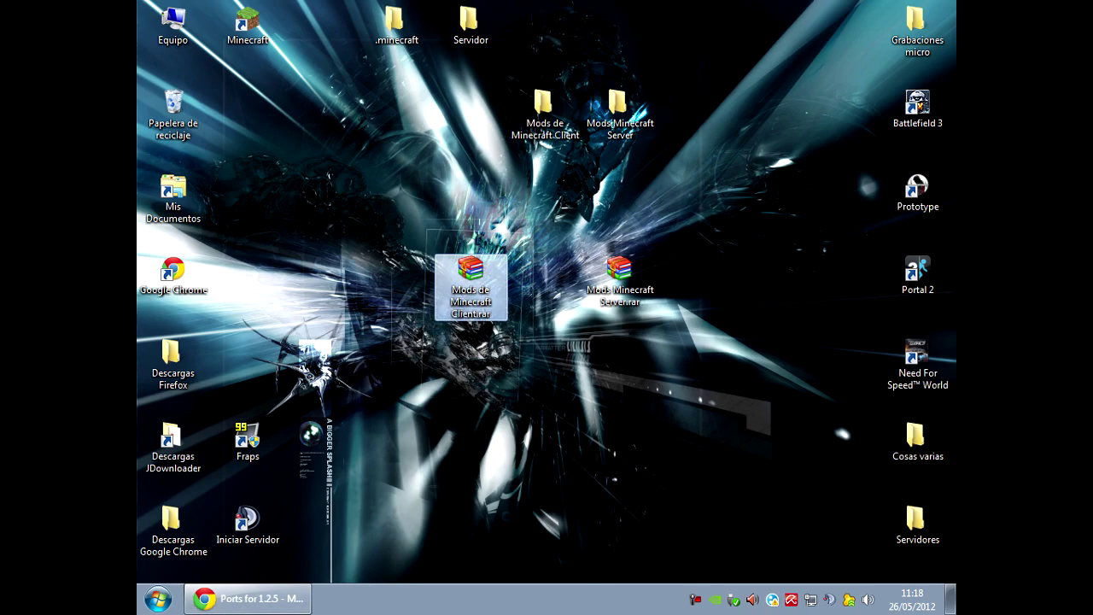
pyautogui.hotkey('alt', 'Tab')
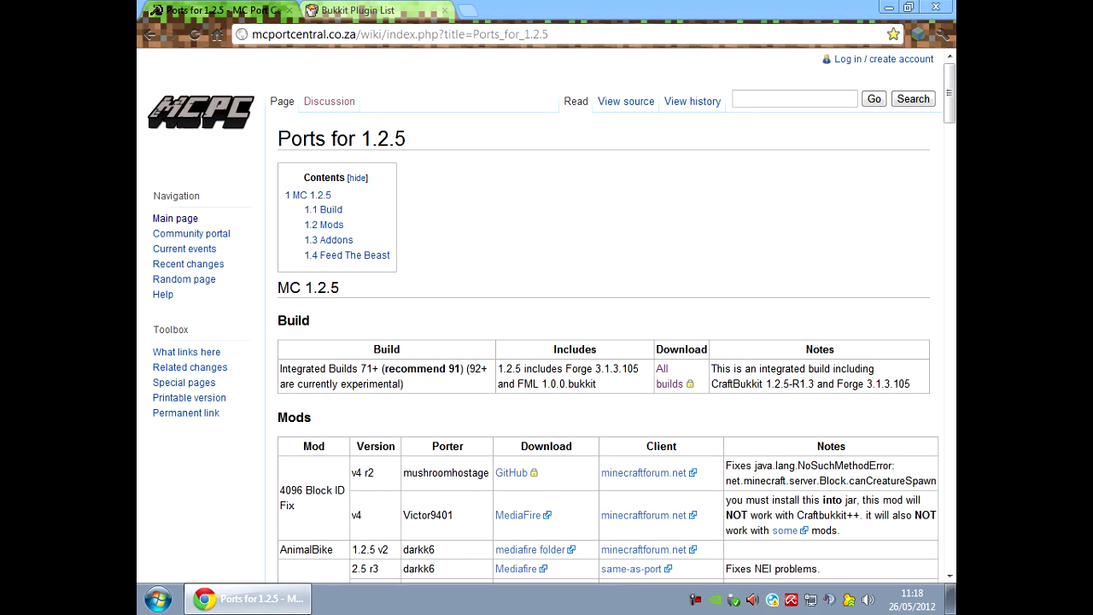
# Scroll the Ports for 1.2.5 Mods table and cancel the BicBiomeCraft server zip download.
pyautogui.scroll(-2, 608, 342)
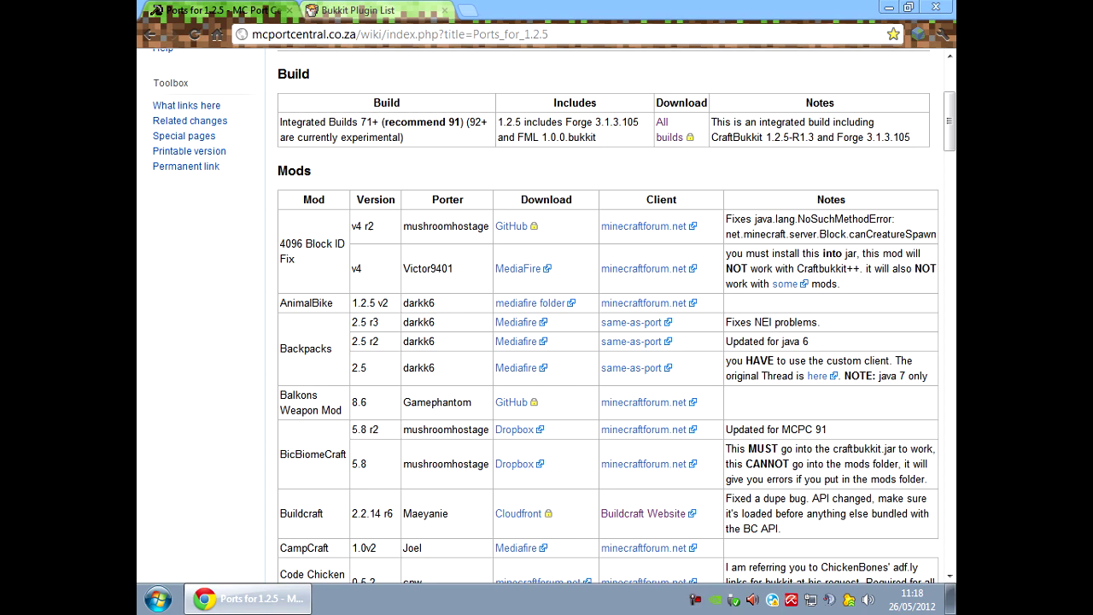
pyautogui.scroll(-15, 608, 316)
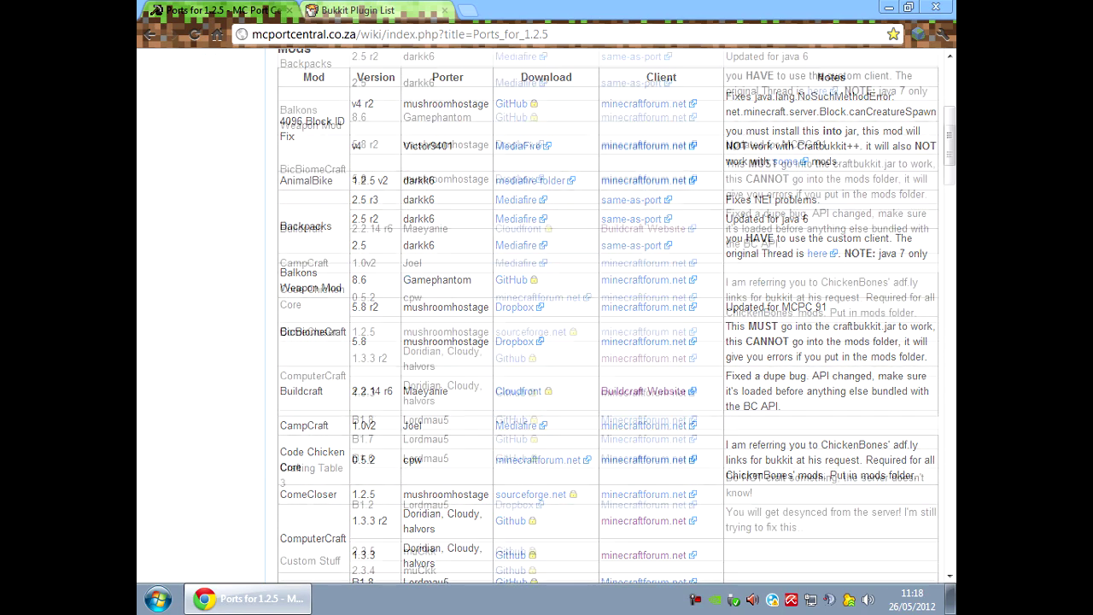
pyautogui.scroll(-15, 608, 317)
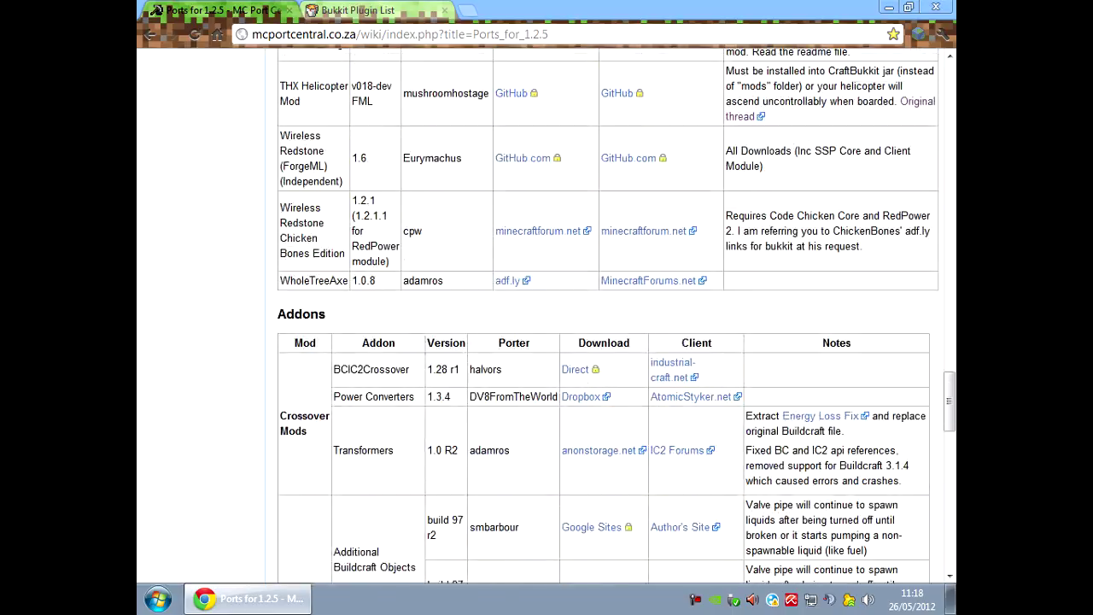
pyautogui.moveTo(345, 280); pyautogui.dragTo(287, 308)
pyautogui.click(287, 308)
pyautogui.scroll(-2, 287, 308)
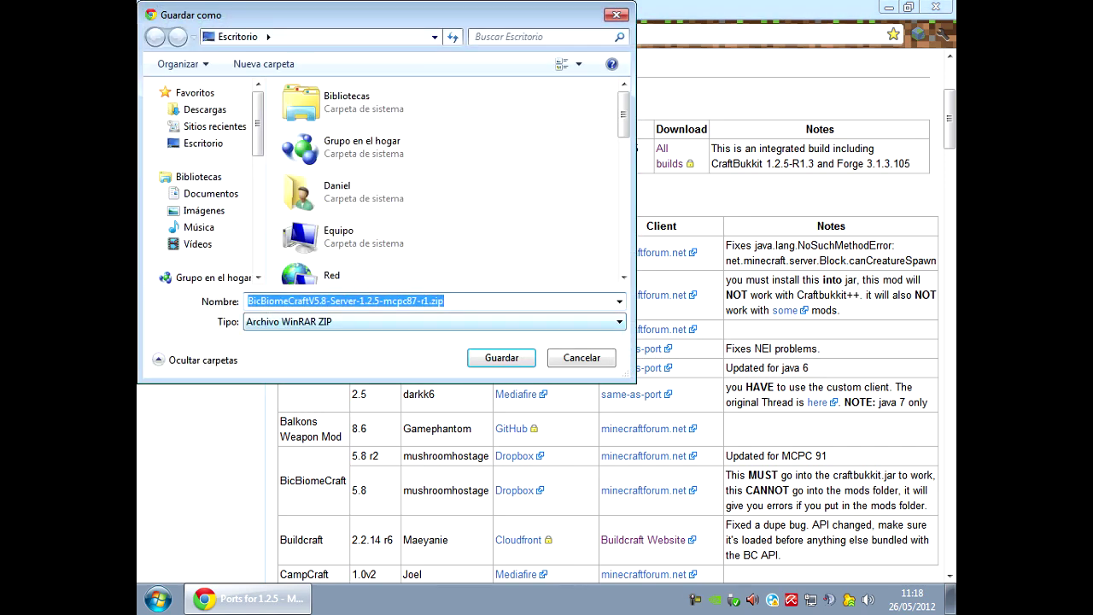
pyautogui.click(582, 357)
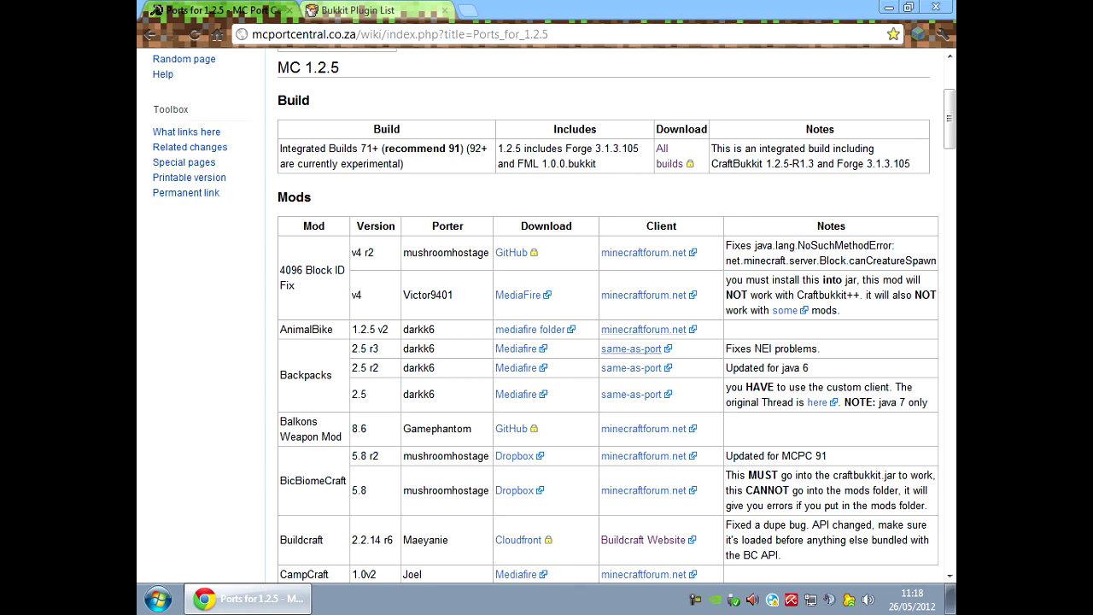
# Review the BicBiomeCraft forum topic, then return and close the Port Central wiki tab.
pyautogui.click(643, 490)
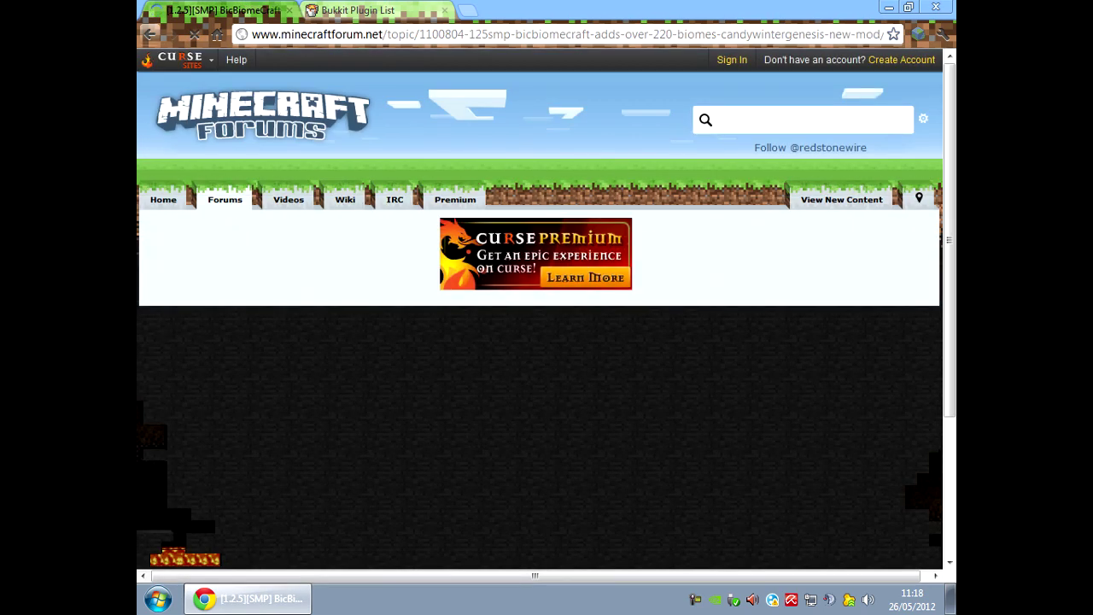
pyautogui.scroll(-4, 547, 316)
pyautogui.scroll(-15, 546, 316)
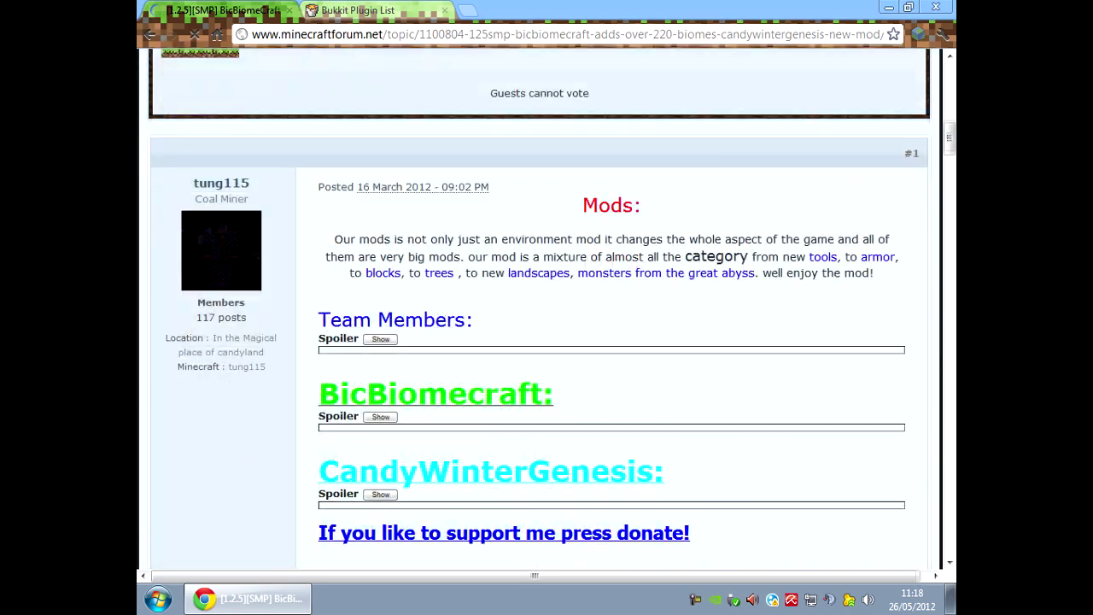
pyautogui.scroll(10, 547, 308)
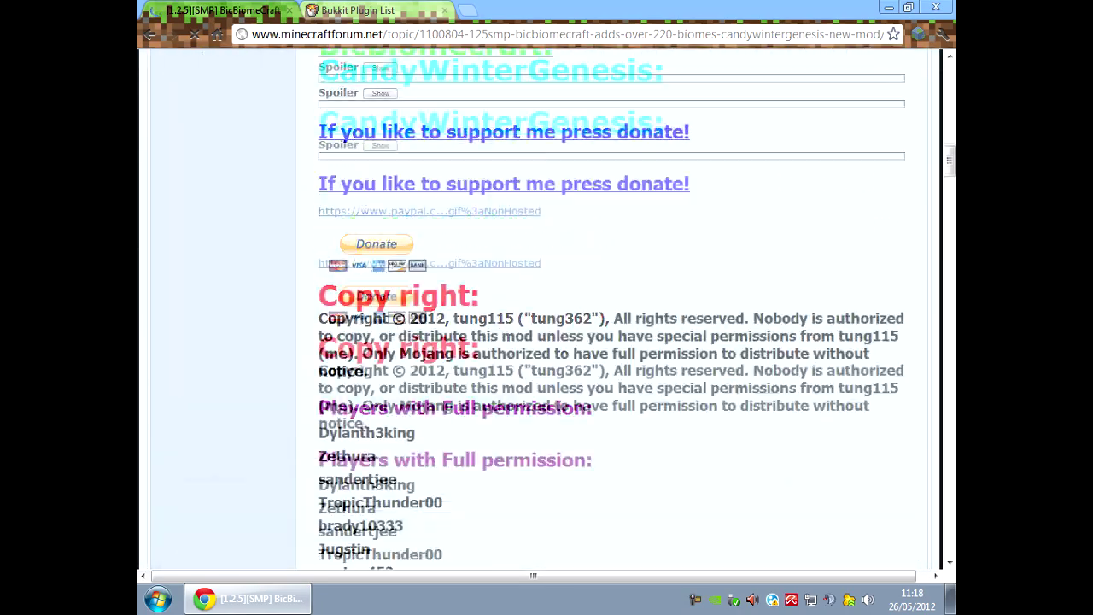
pyautogui.scroll(3, 546, 308)
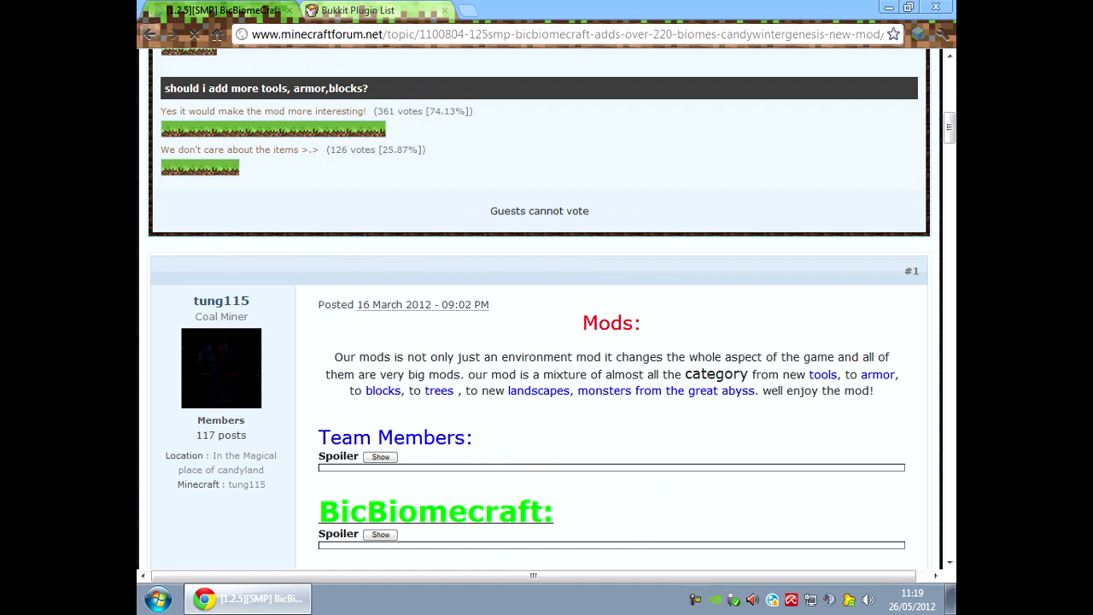
pyautogui.hotkey('alt', 'Left')
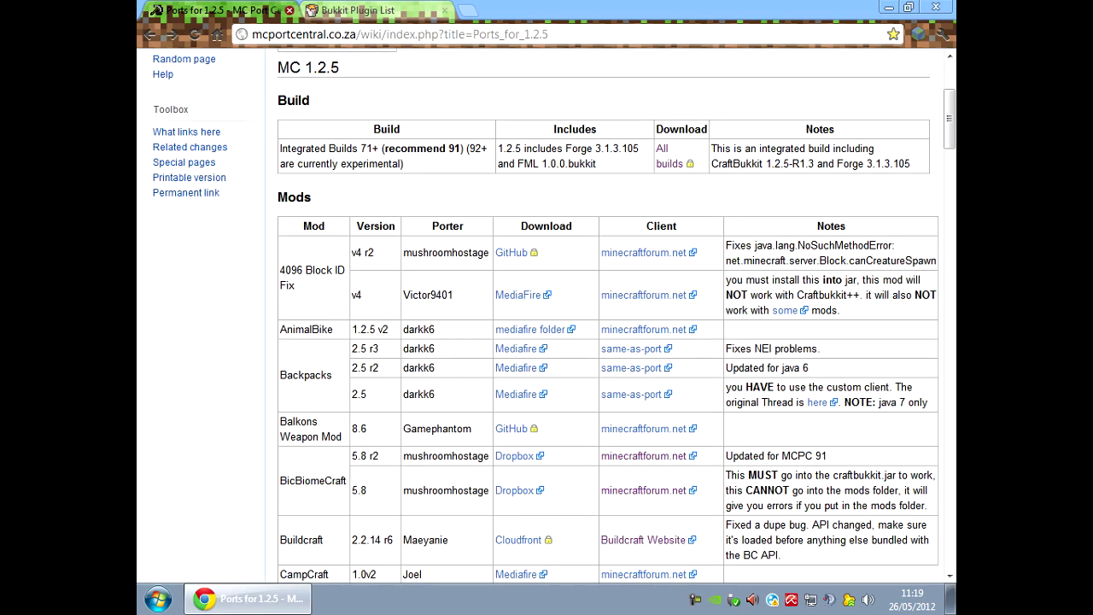
pyautogui.hotkey('ctrl', 'w')
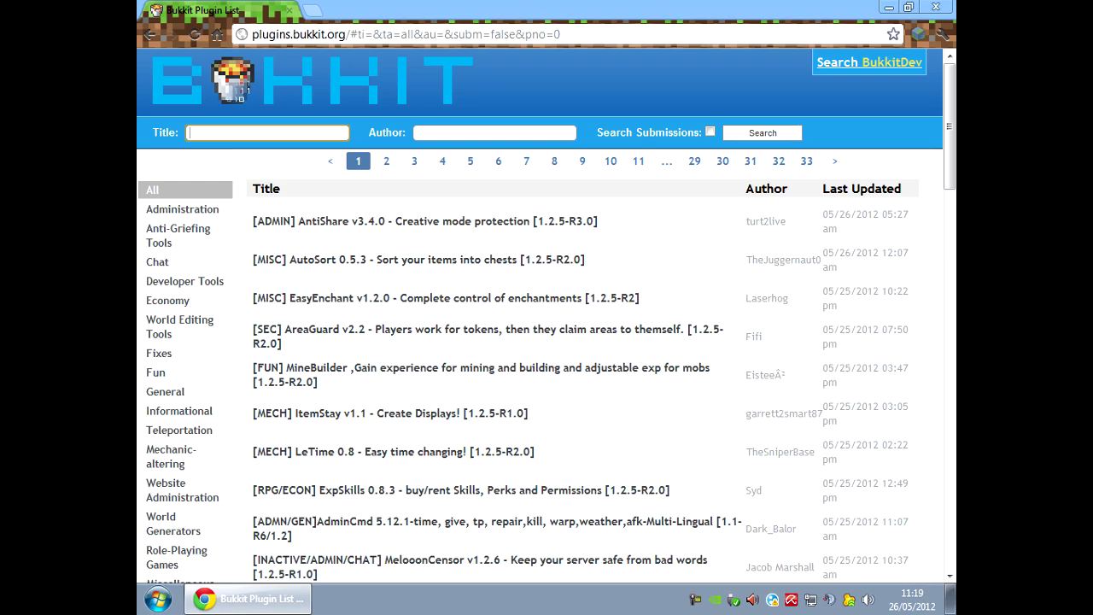
# Browse page 1 of the Bukkit Plugin List, then bring up the Start menu.
pyautogui.scroll(-3, 547, 341)
pyautogui.scroll(3, 546, 341)
pyautogui.scroll(-10, 547, 341)
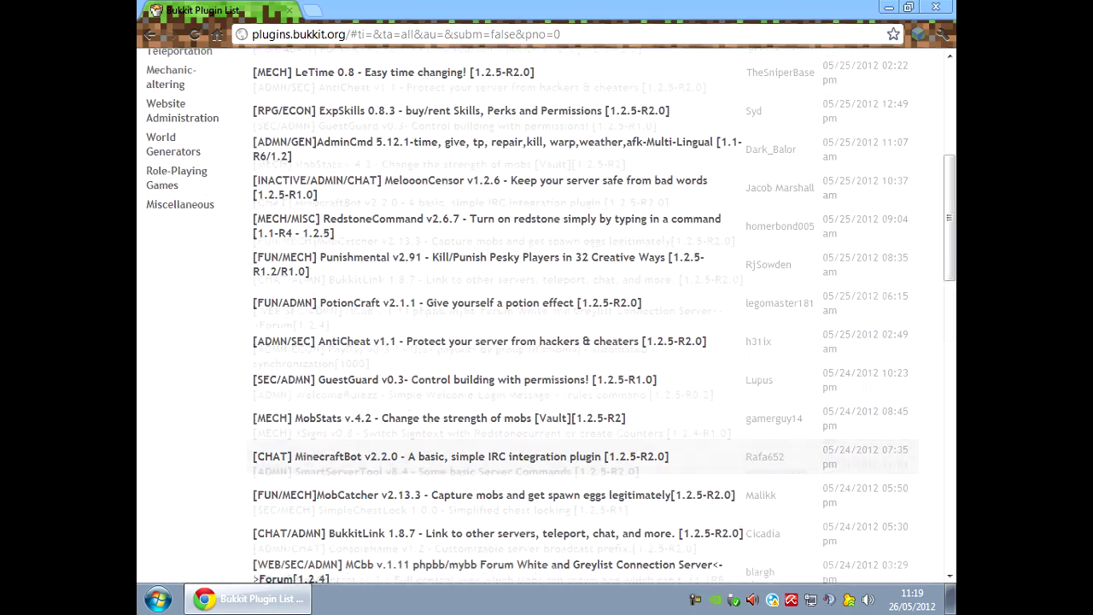
pyautogui.scroll(-7, 547, 316)
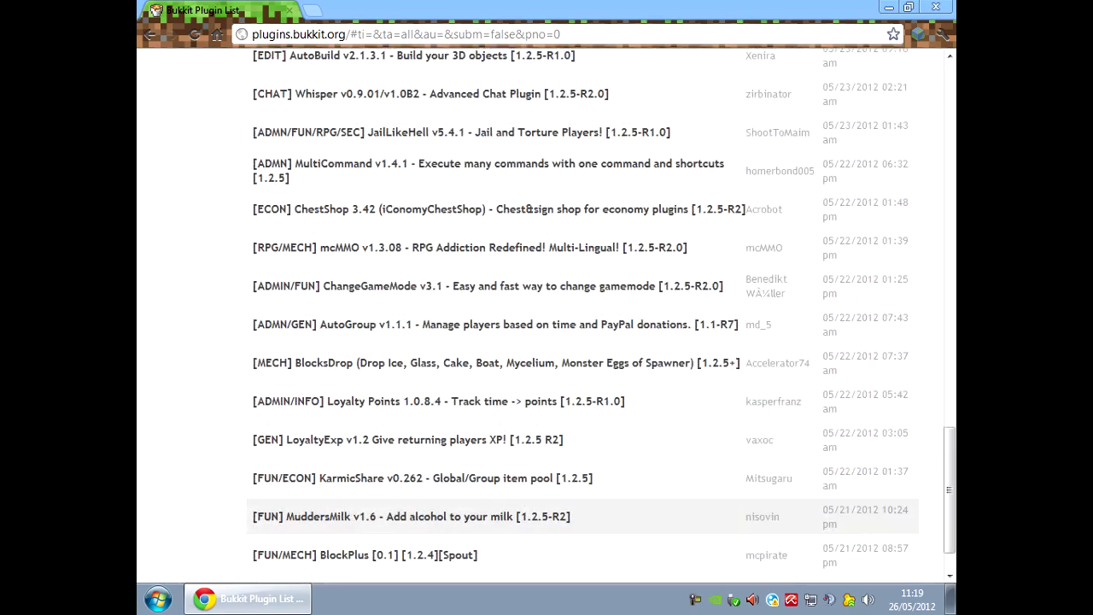
pyautogui.scroll(-2, 547, 342)
pyautogui.scroll(6, 547, 342)
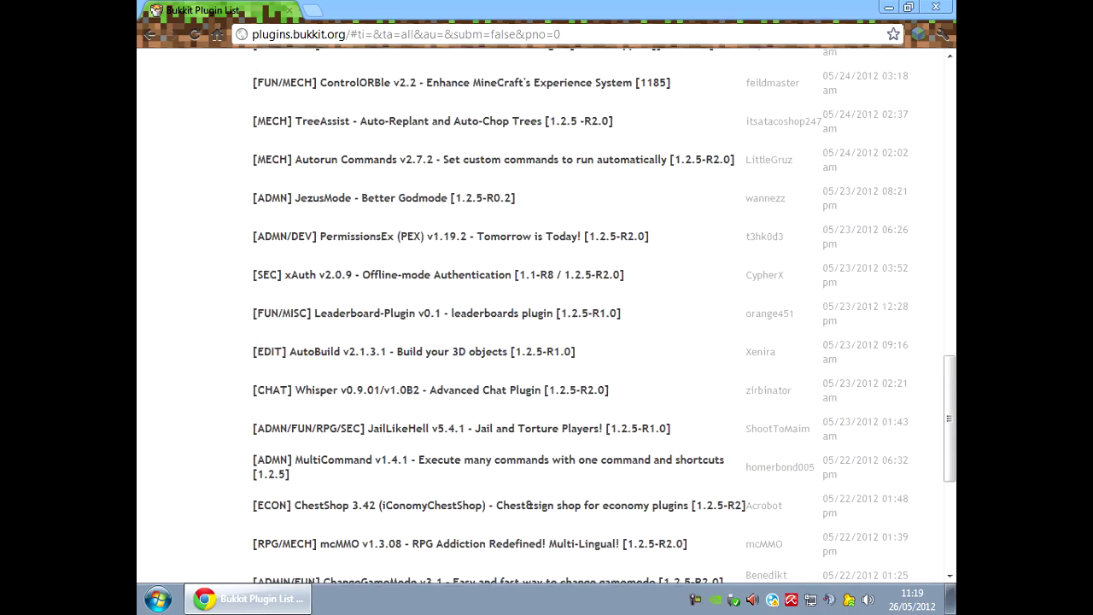
pyautogui.scroll(6, 546, 316)
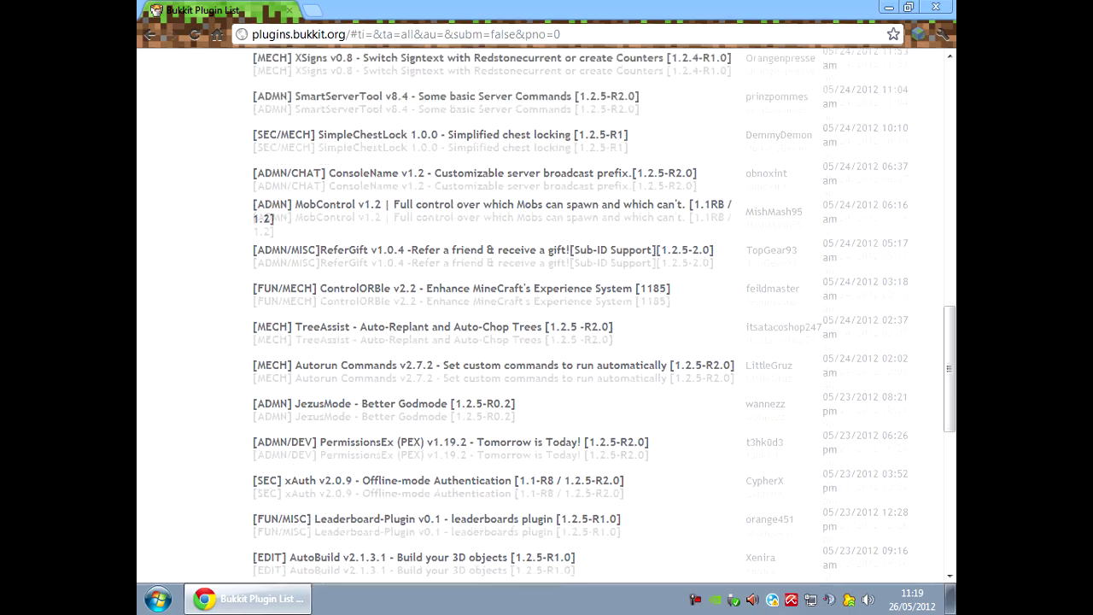
pyautogui.scroll(8, 547, 341)
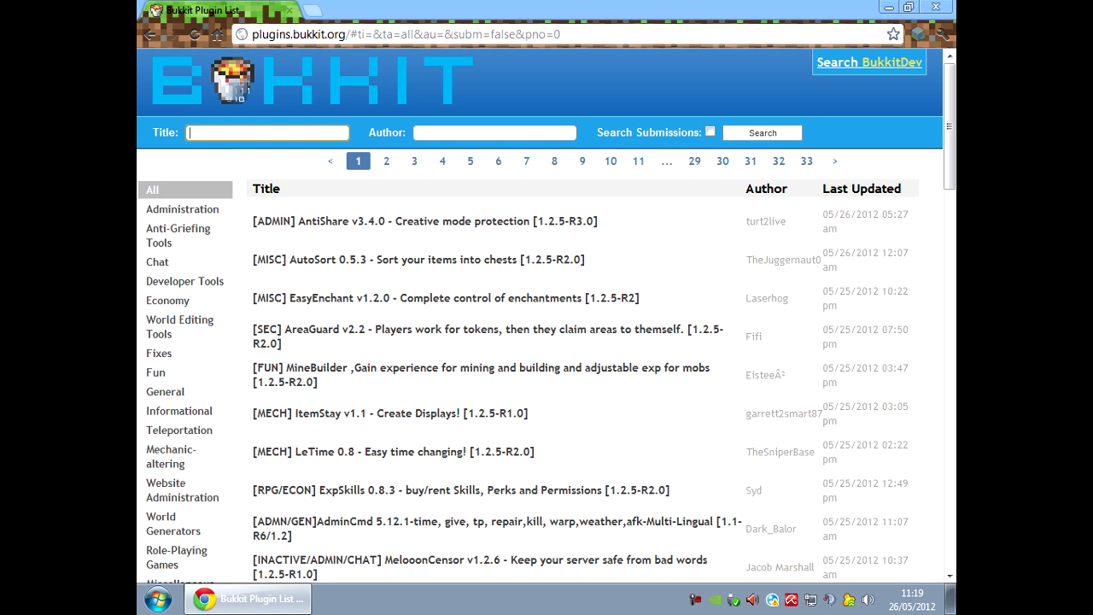
pyautogui.press('super')
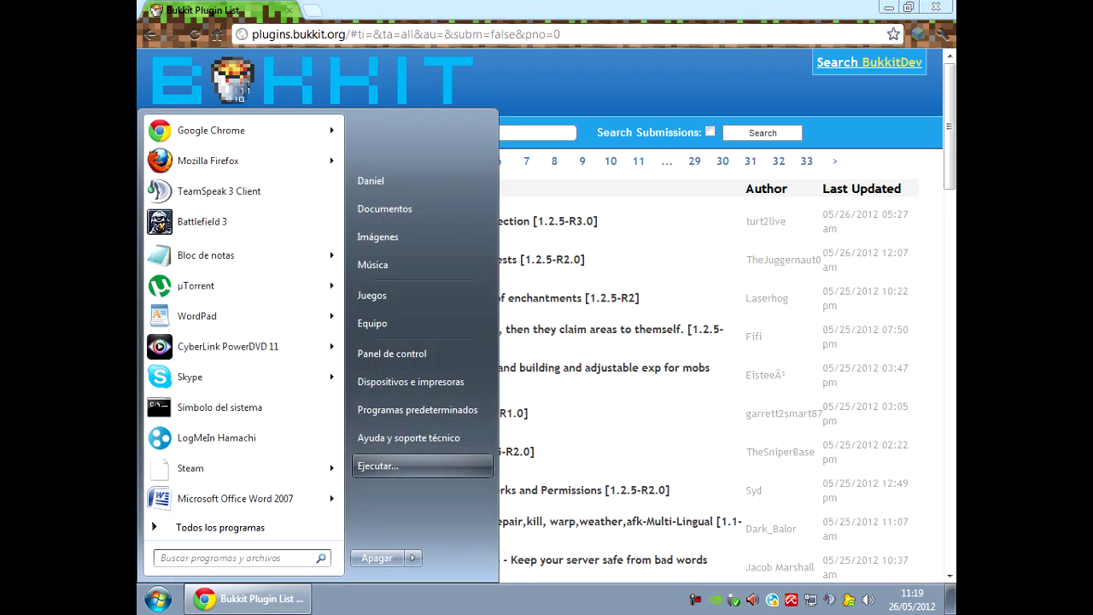
# Run ipconfig in Command Prompt to find the PC's IPv4 address 192.168.1.12.
pyautogui.write('cmd')
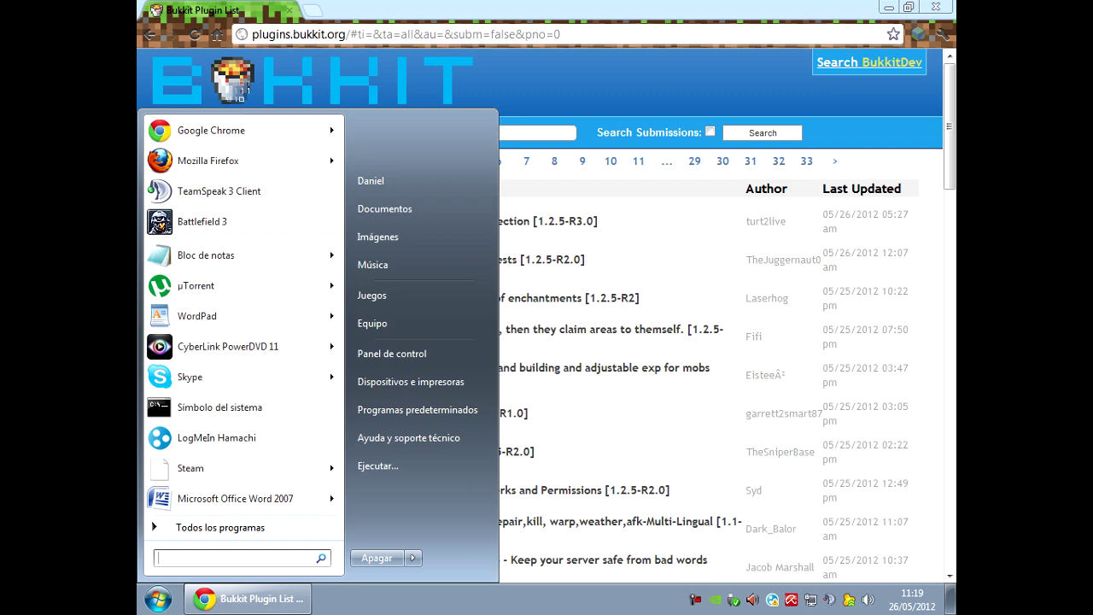
pyautogui.press('Return')
pyautogui.write('ipco')
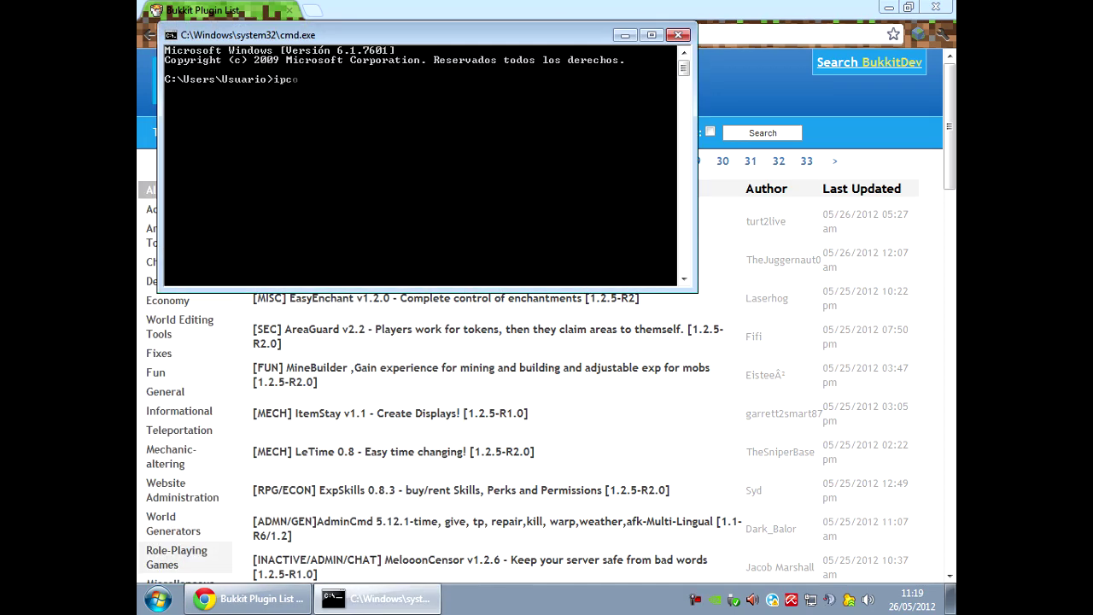
pyautogui.write('nfig')
pyautogui.press('Return')
pyautogui.scroll(5, 423, 167)
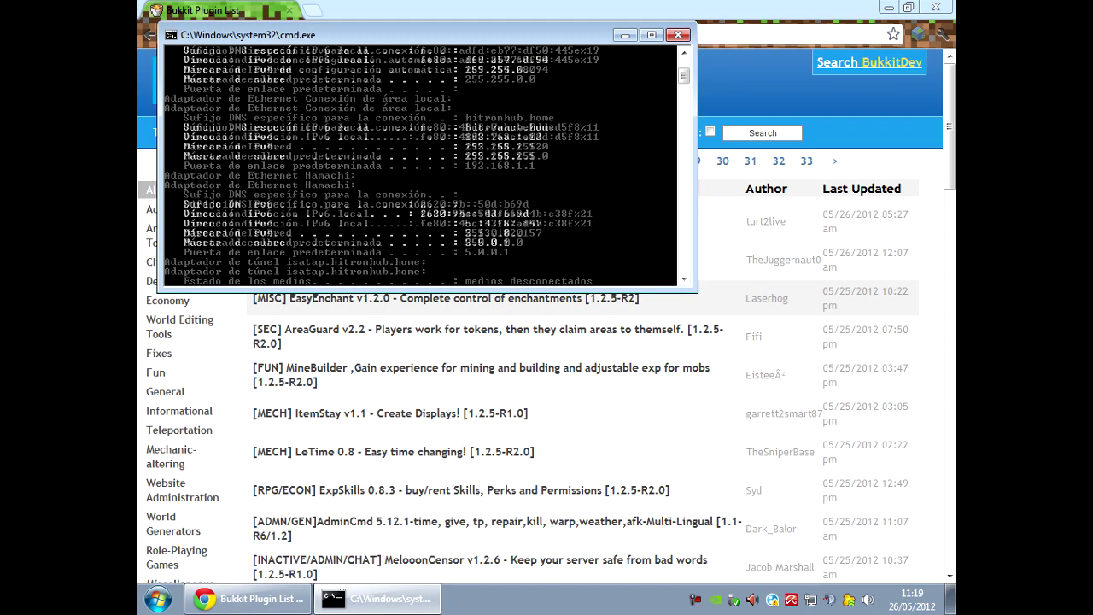
pyautogui.scroll(1, 423, 167)
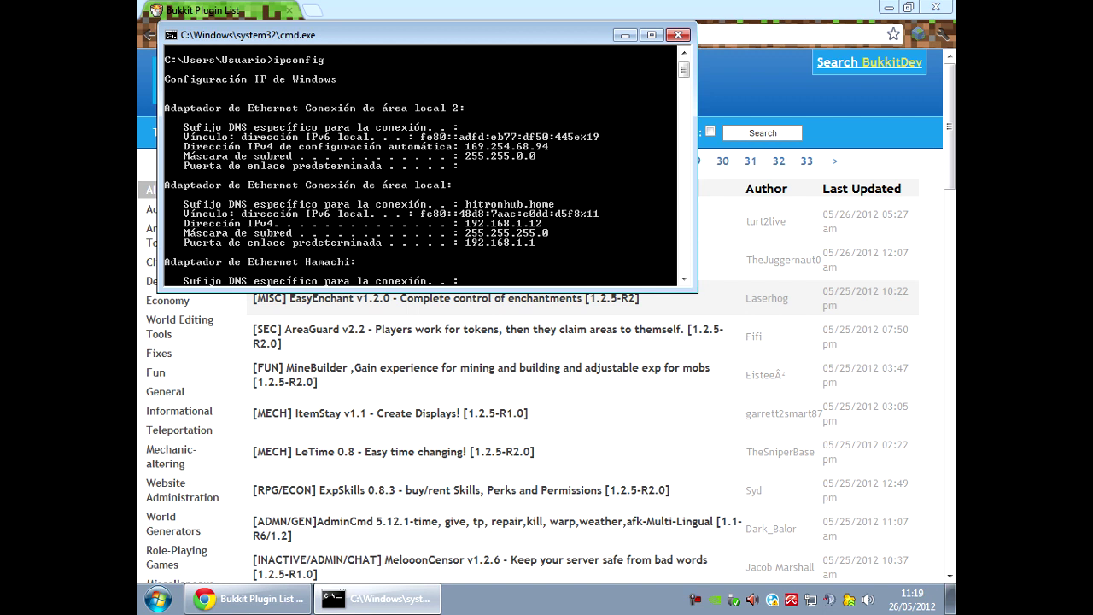
# In a new Chrome tab, go to the router login page at 192.168.1.1.
pyautogui.hotkey('alt', 'Tab')
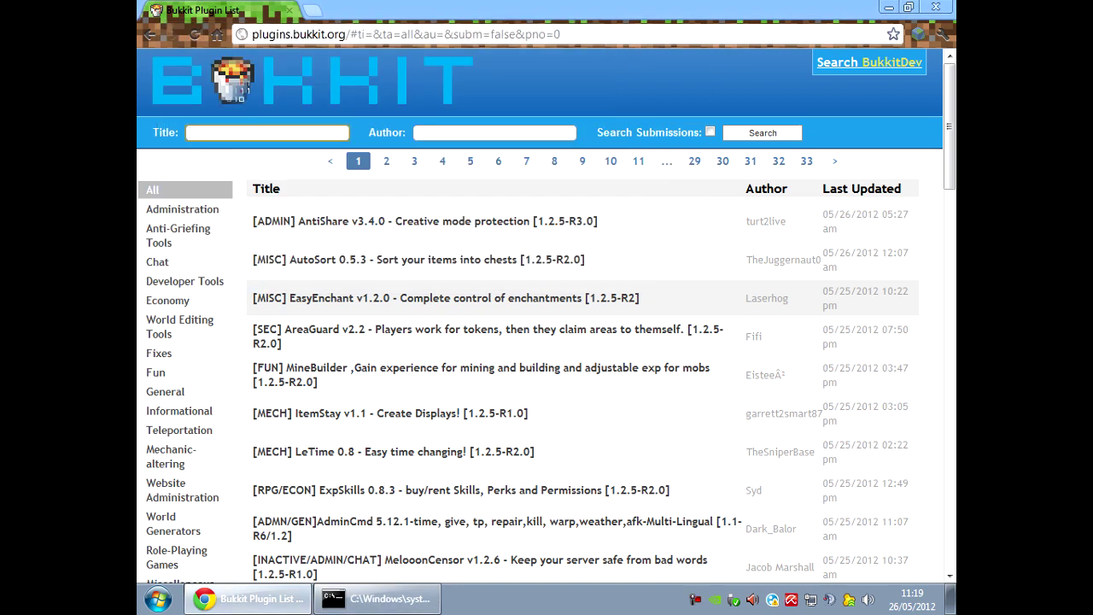
pyautogui.hotkey('ctrl', 't')
pyautogui.write('192')
pyautogui.press('Return')
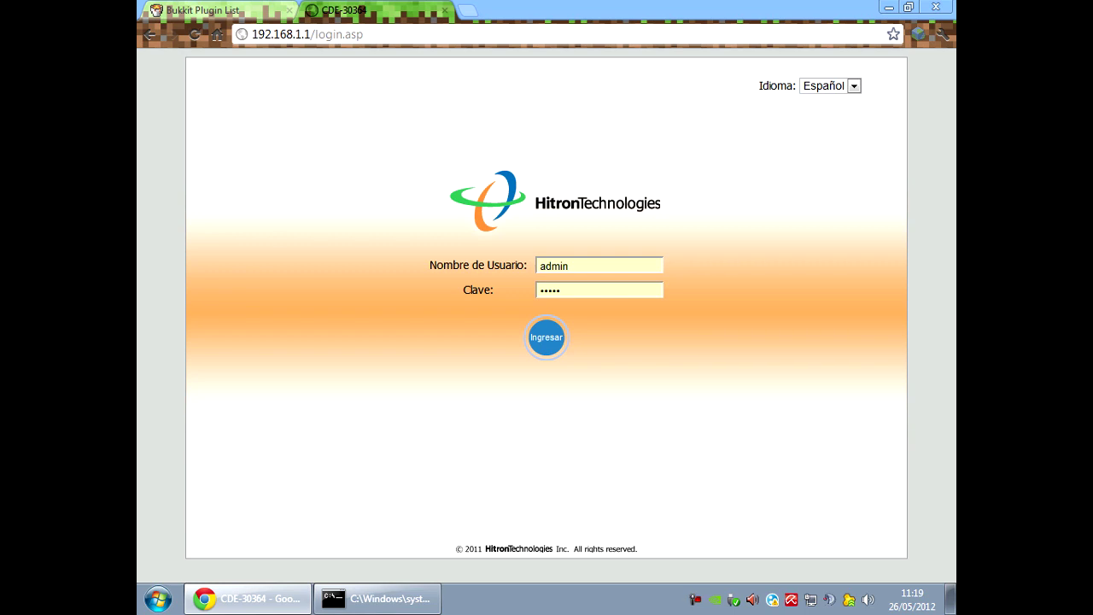
# Log in to the Hitron router and start a new rule under Firewall > Redir de Puerto.
pyautogui.press('Return')
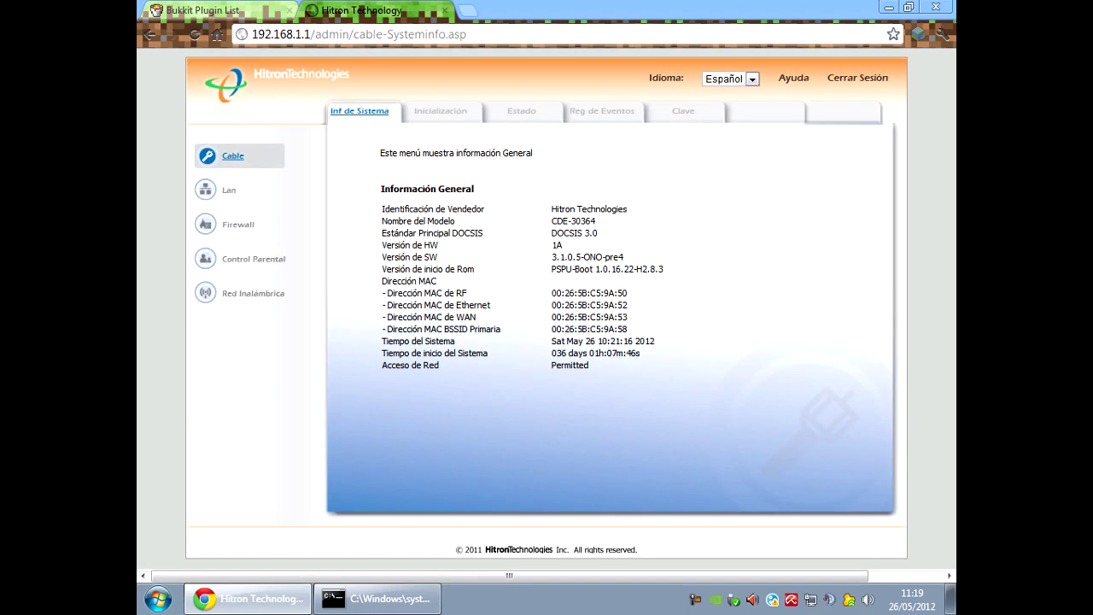
pyautogui.click(238, 224)
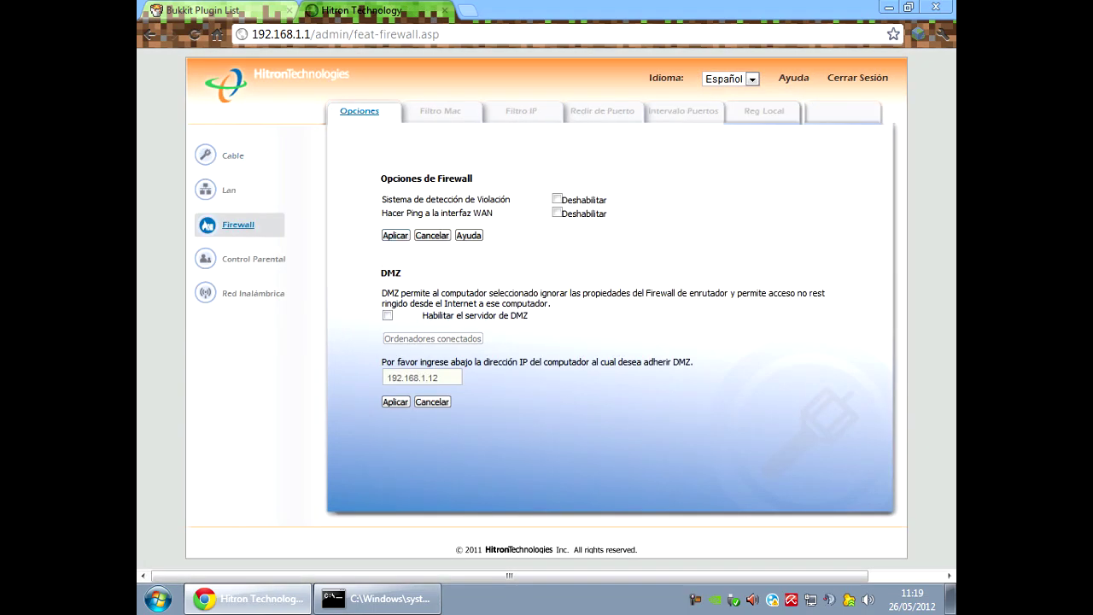
pyautogui.click(602, 111)
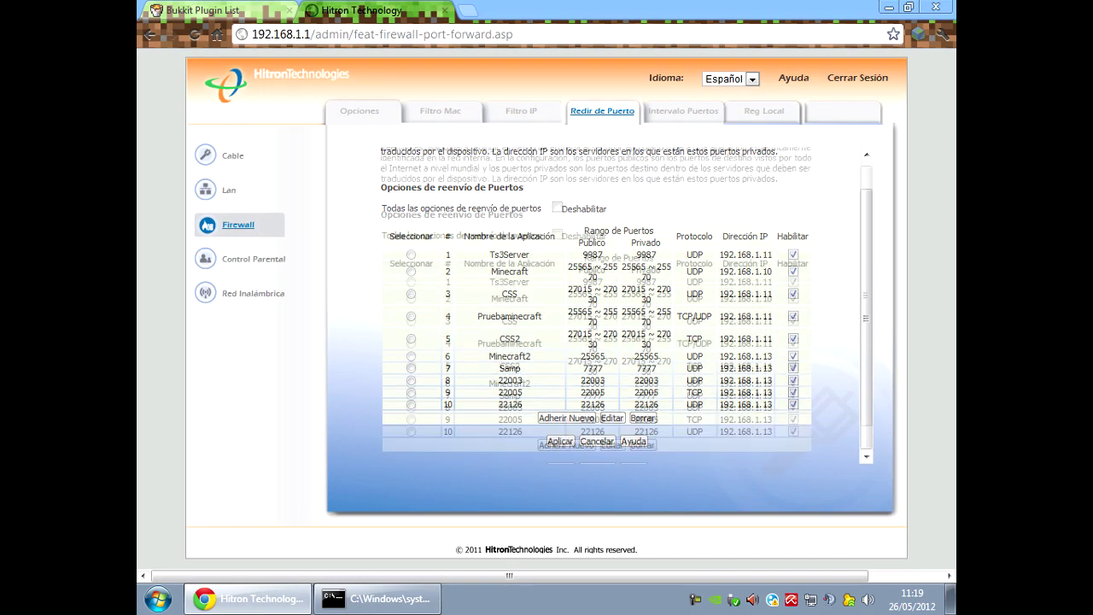
pyautogui.click(565, 418)
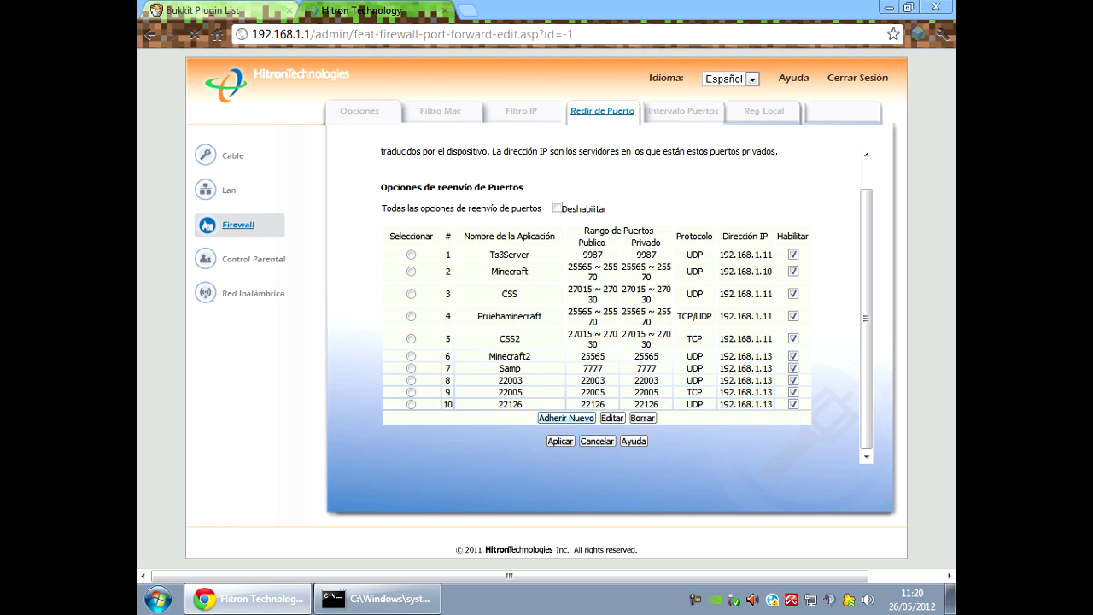
# Name the new forwarding rule 'aufsaisf' and set its protocol to UDP.
pyautogui.click(619, 210)
pyautogui.click(615, 221)
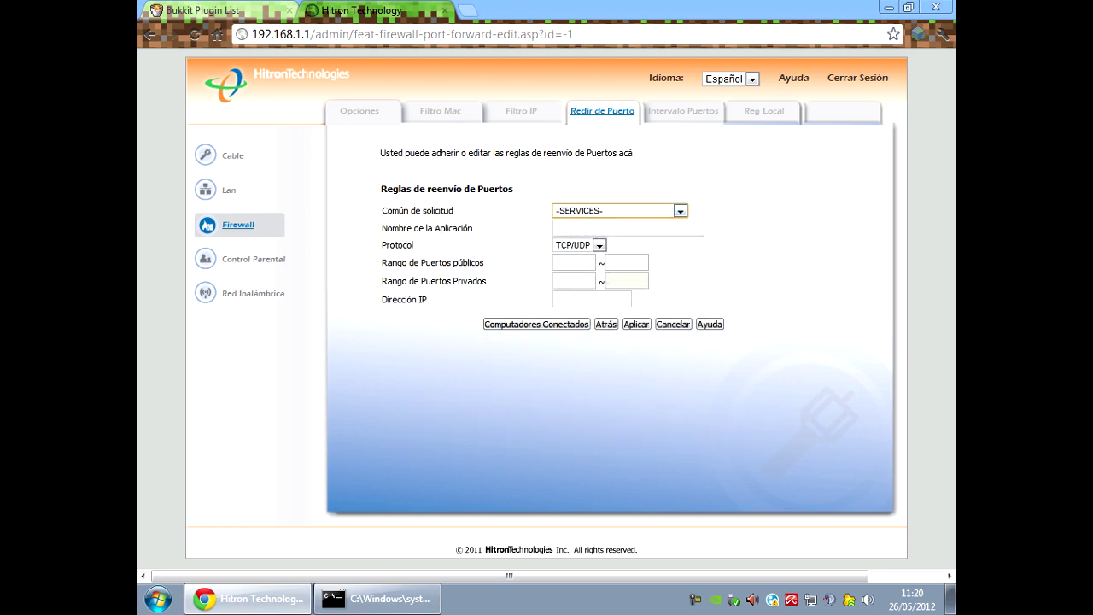
pyautogui.click(628, 227)
pyautogui.write('aufsaisf')
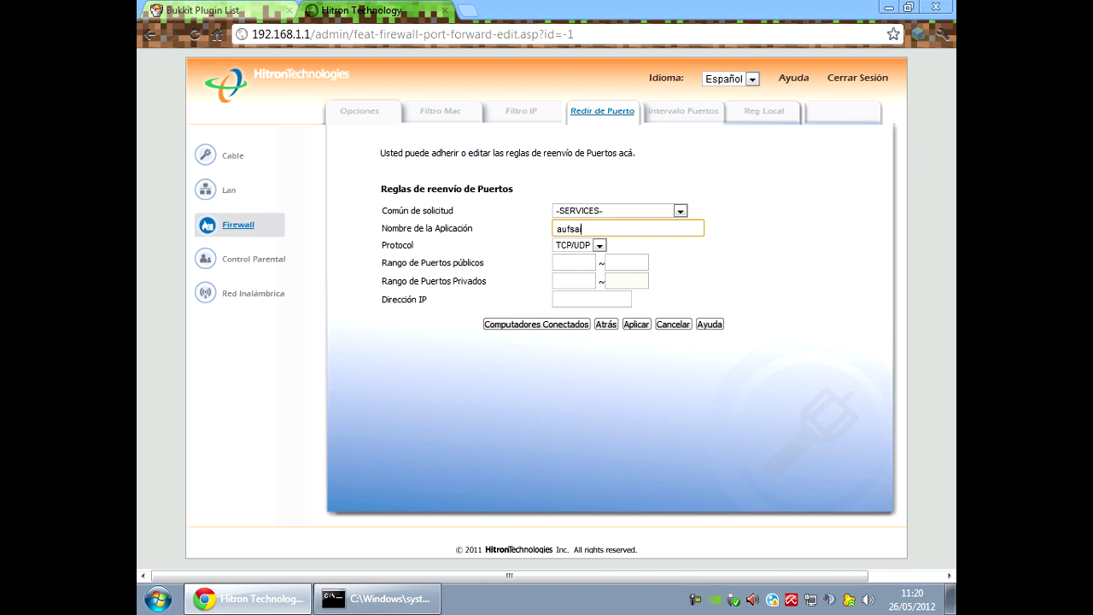
pyautogui.click(599, 245)
pyautogui.press('Up')
pyautogui.press('Up')
pyautogui.press('Down')
pyautogui.press('Return')
# Set the public port range and private port to 25565.
pyautogui.click(574, 262)
pyautogui.write('25565')
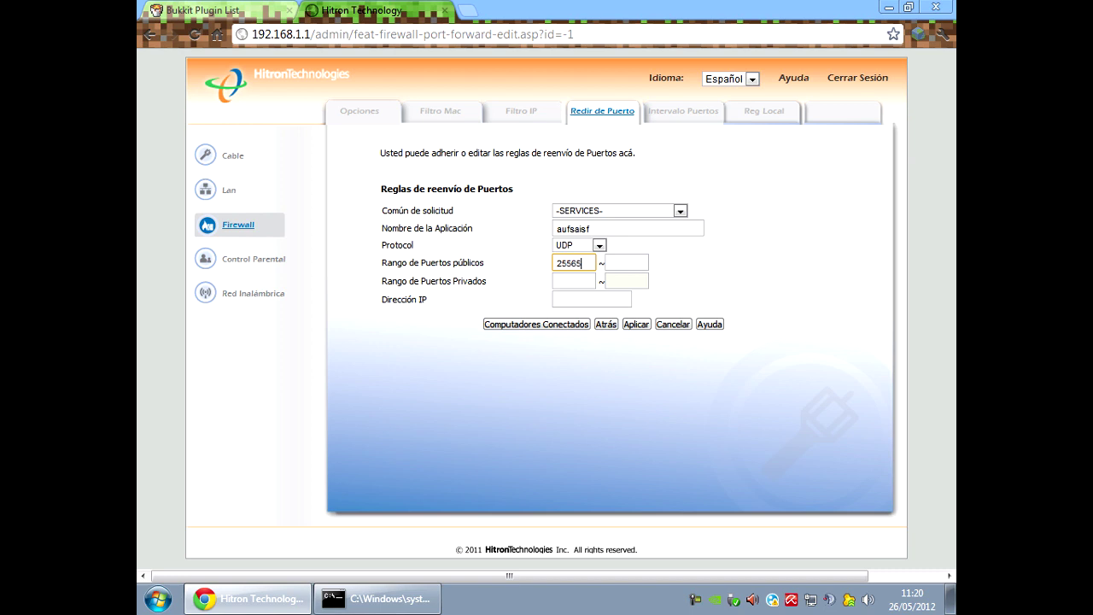
pyautogui.click(626, 262)
pyautogui.write('25565')
pyautogui.click(574, 281)
pyautogui.write('25565')
pyautogui.click(592, 298)
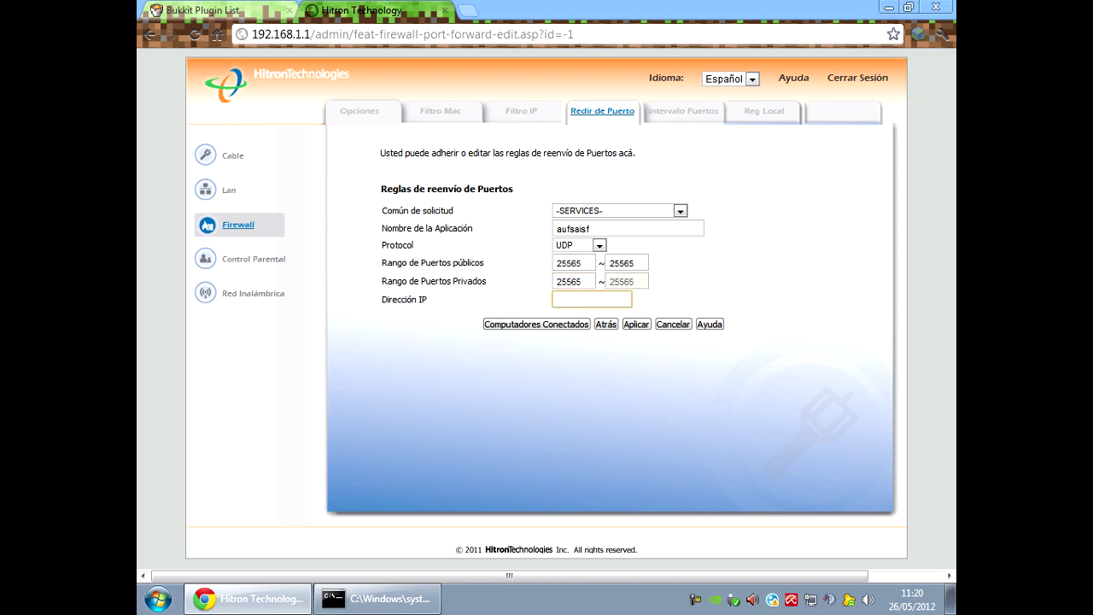
# Copy 192.168.1.12 from ipconfig into the rule's IP field, then go back unsaved to the rules list.
pyautogui.click(376, 598)
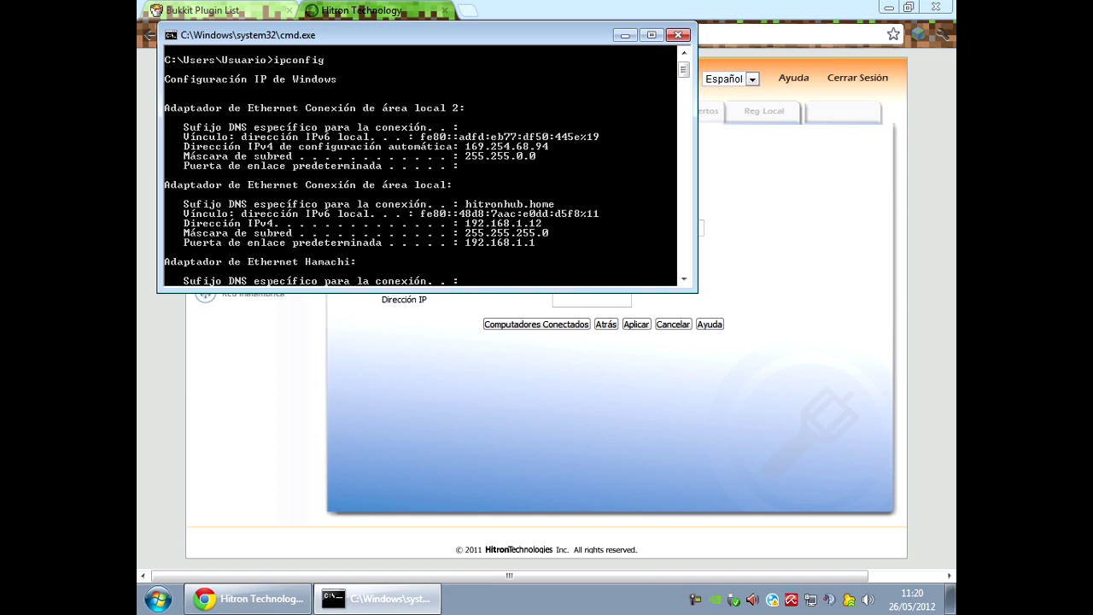
pyautogui.rightClick(471, 220)
pyautogui.click(491, 227)
pyautogui.moveTo(467, 223); pyautogui.dragTo(541, 223)
pyautogui.press('super+c')
pyautogui.press('Return')
pyautogui.click(566, 300)
pyautogui.rightClick(565, 300)
pyautogui.click(590, 392)
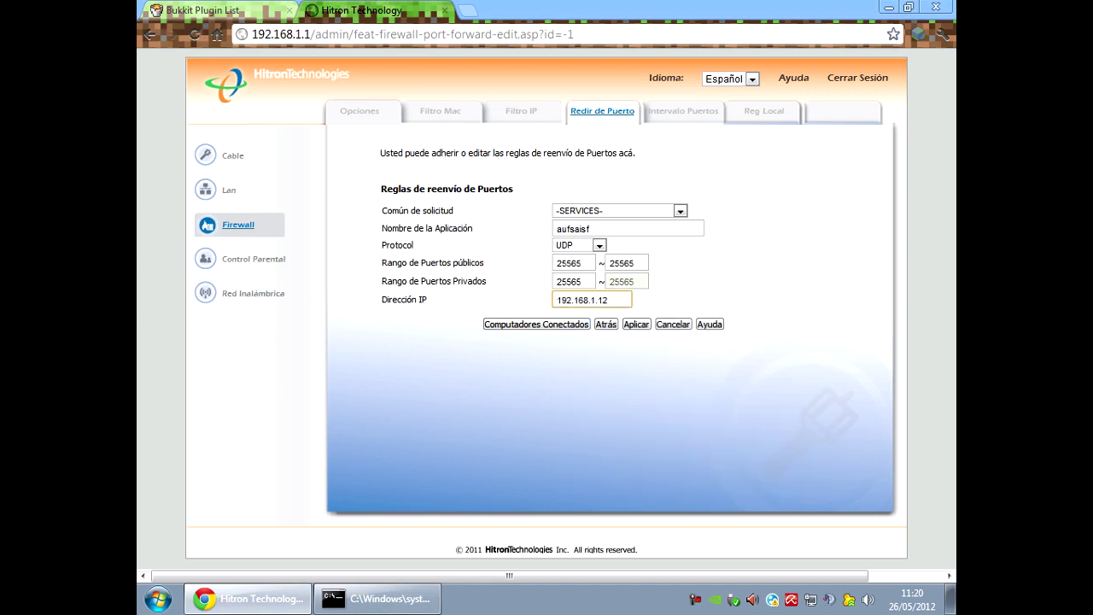
pyautogui.click(605, 324)
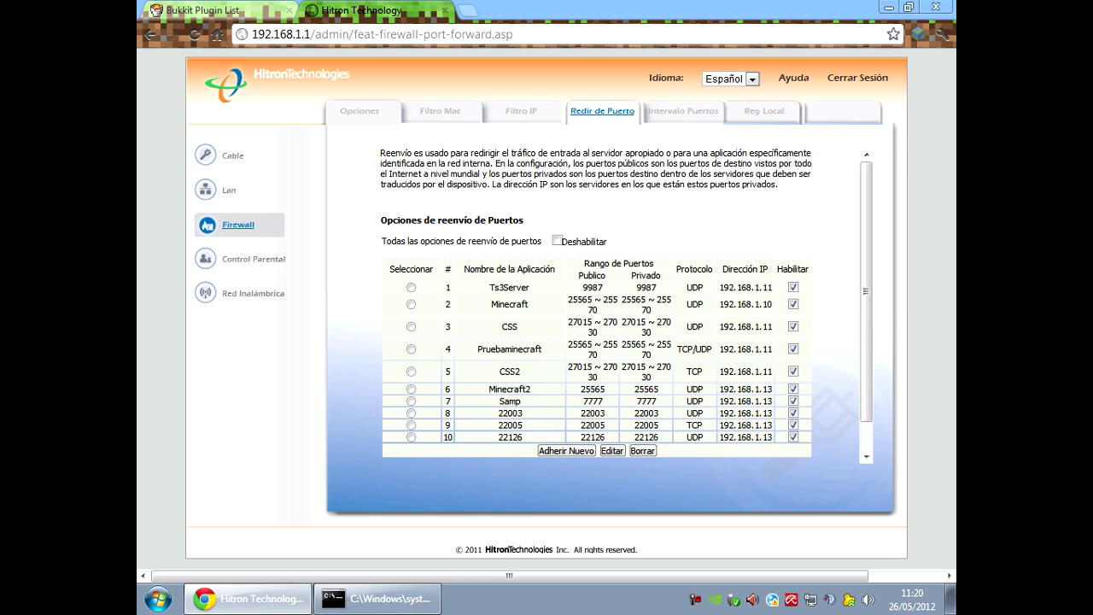
# Close the Hitron router tab, the Chrome window, and the Command Prompt window.
pyautogui.click(444, 10)
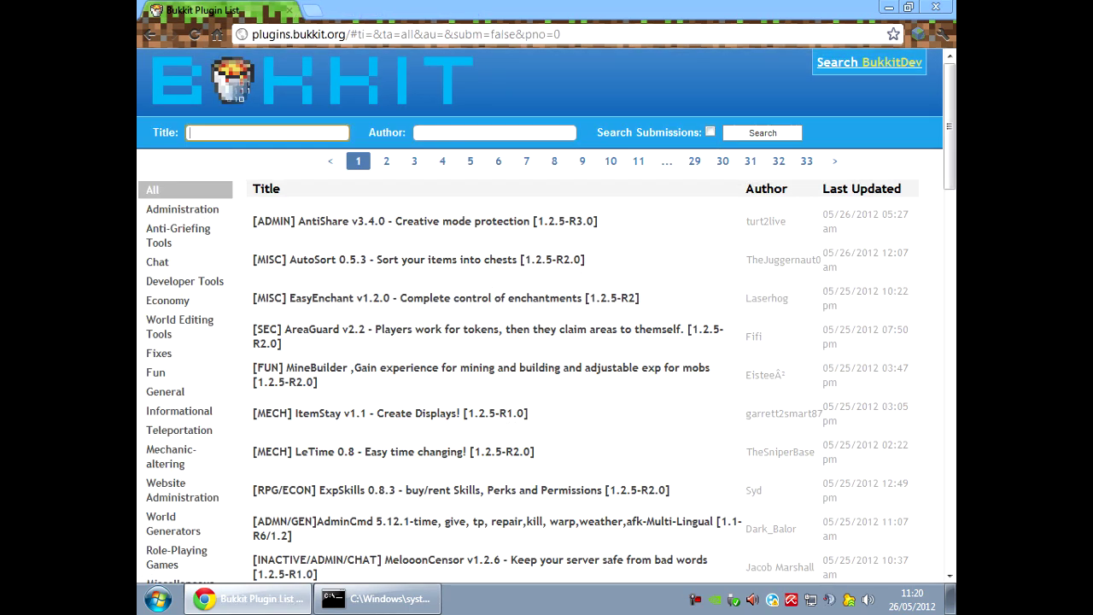
pyautogui.click(936, 7)
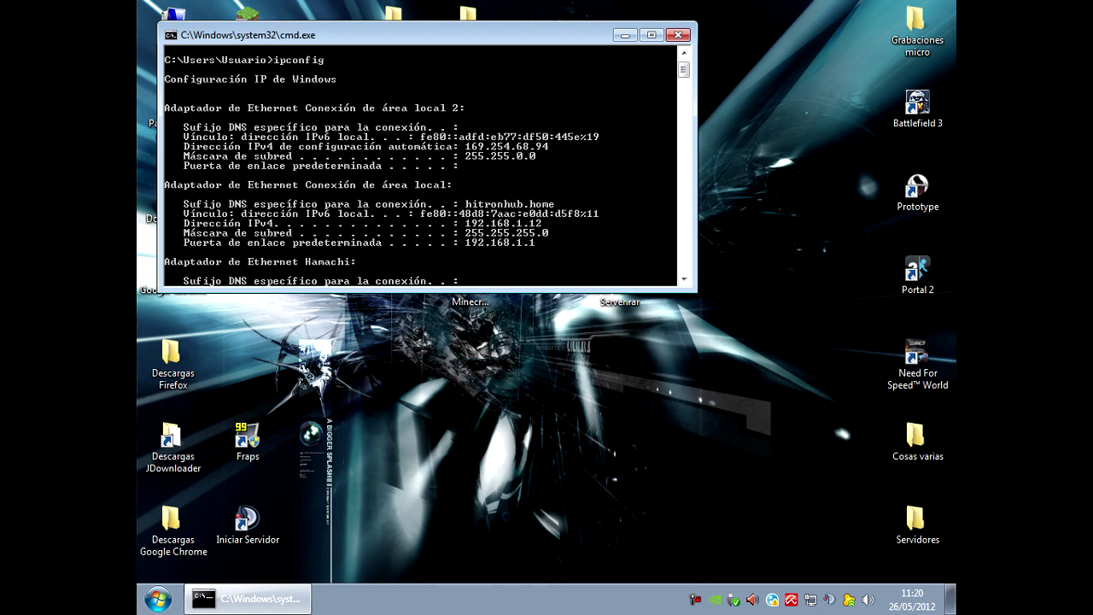
pyautogui.click(677, 35)
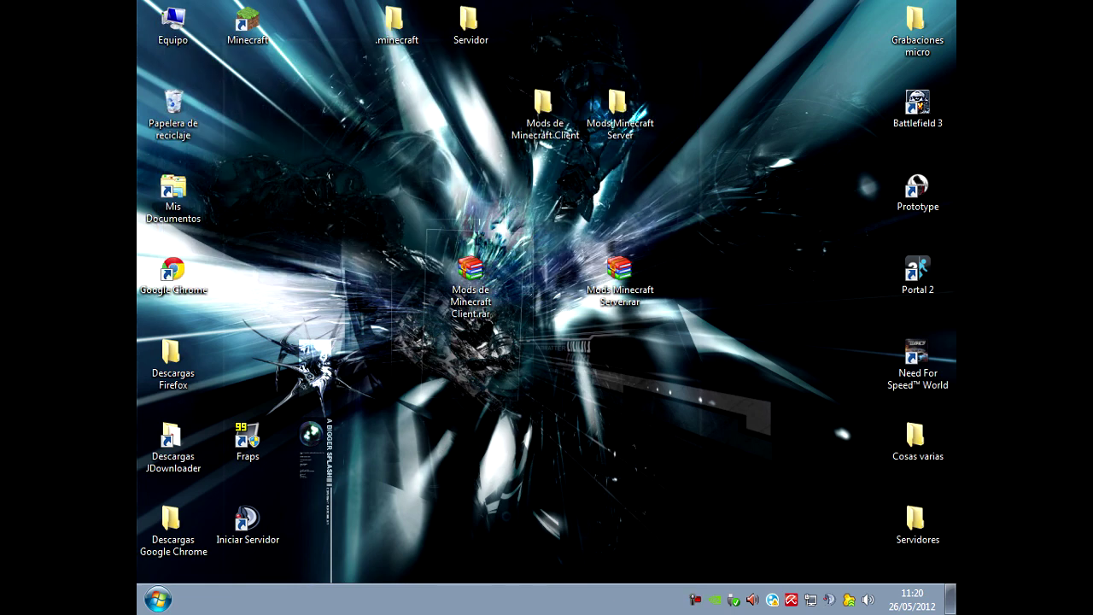